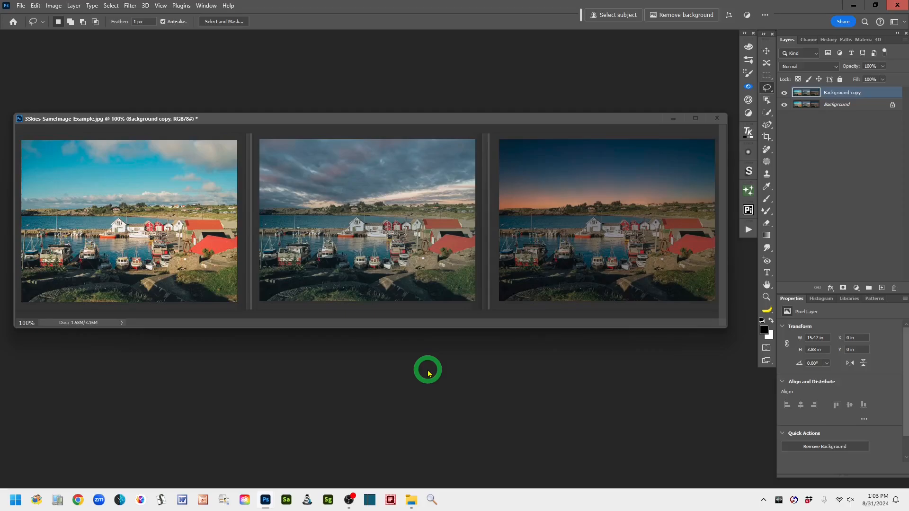
- Close the open 3Skies-SameImage-Example.jpg document
{"action": "key", "text": "ctrl+w"}
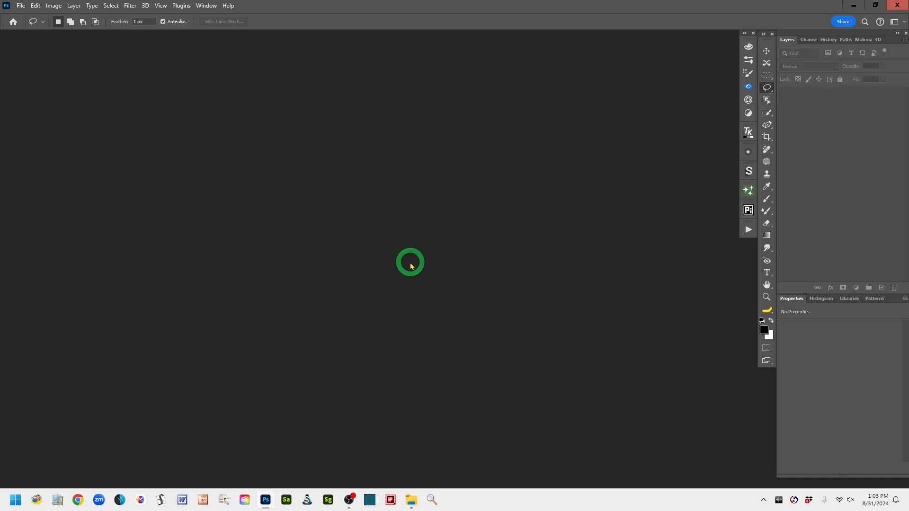
- Start a new document and set it to 5100 pixels wide, 3800 pixels high and 300 pixels/inch
{"action": "left_click", "coordinate": [21, 6]}
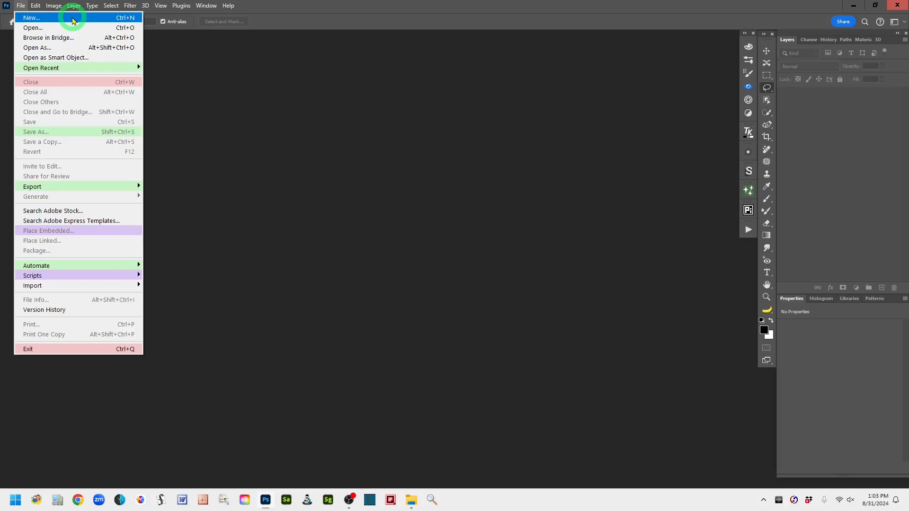
{"action": "left_click", "coordinate": [69, 19]}
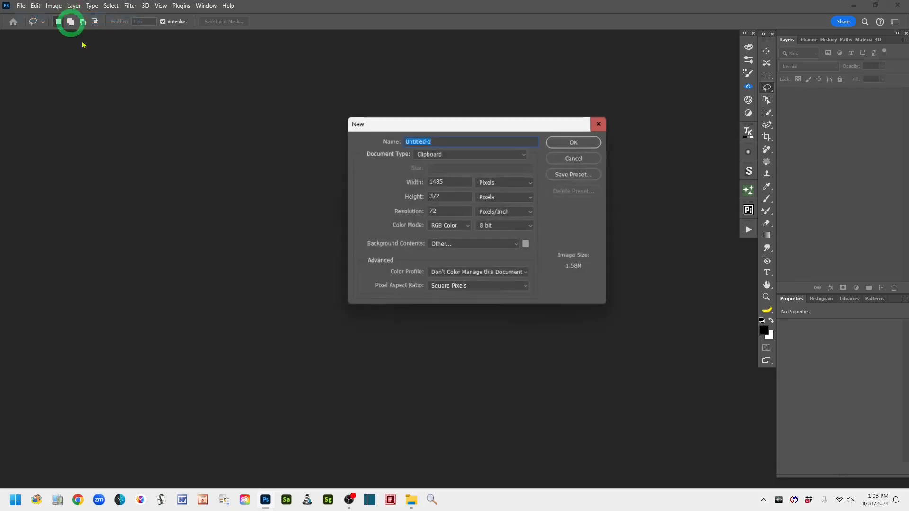
{"action": "left_click_drag", "start_coordinate": [473, 130], "coordinate": [433, 111]}
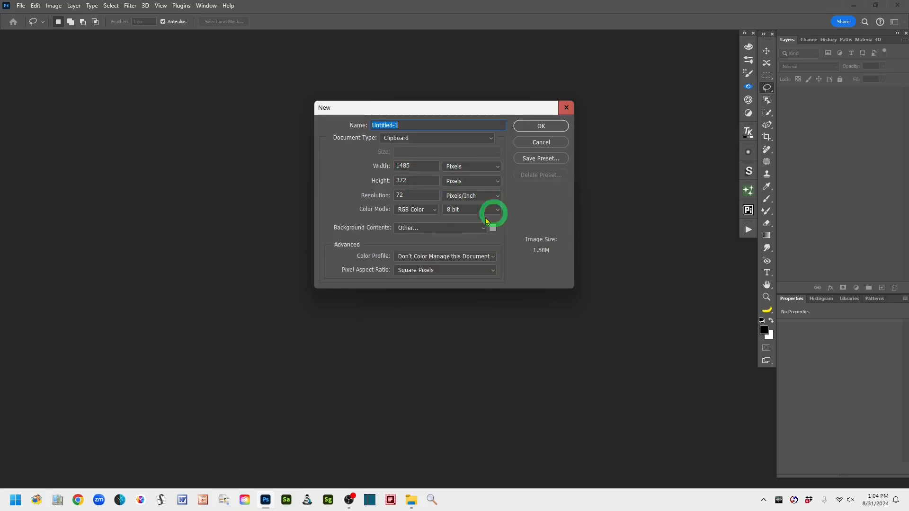
{"action": "double_click", "coordinate": [416, 166]}
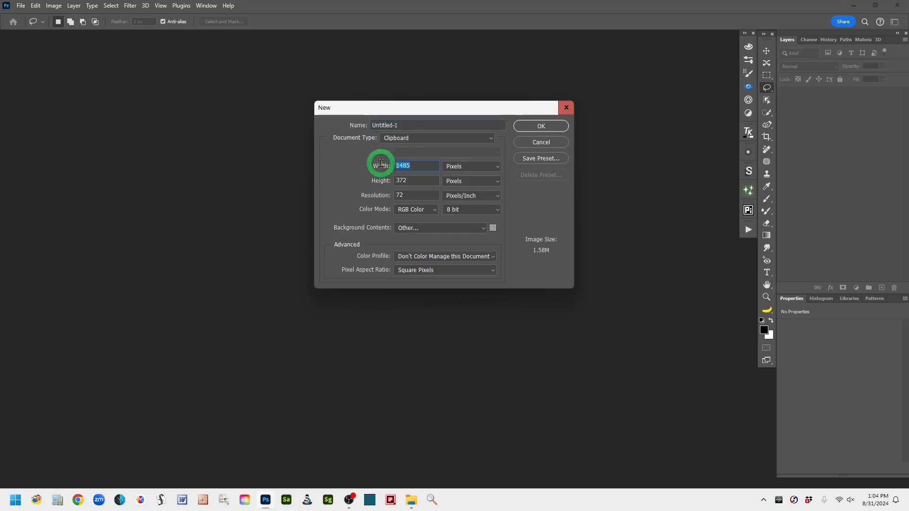
{"action": "type", "text": "5"}
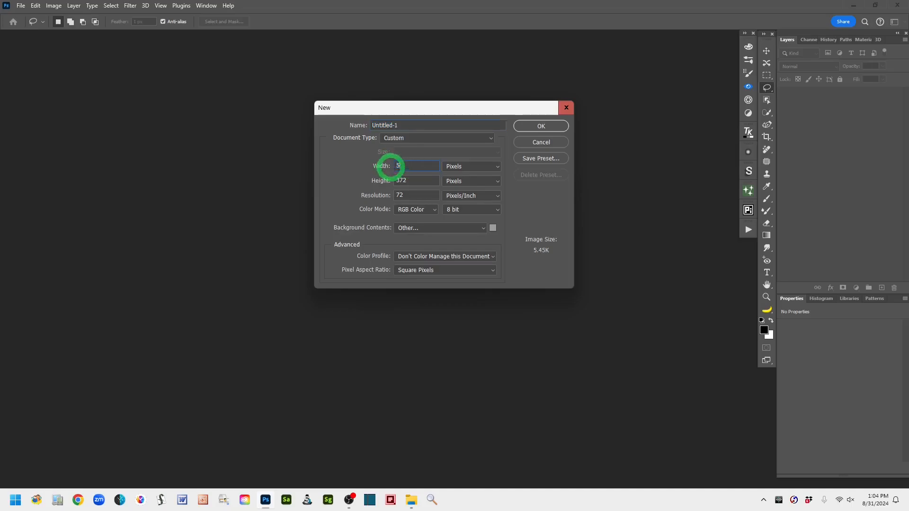
{"action": "type", "text": "100"}
{"action": "key", "text": "Tab"}
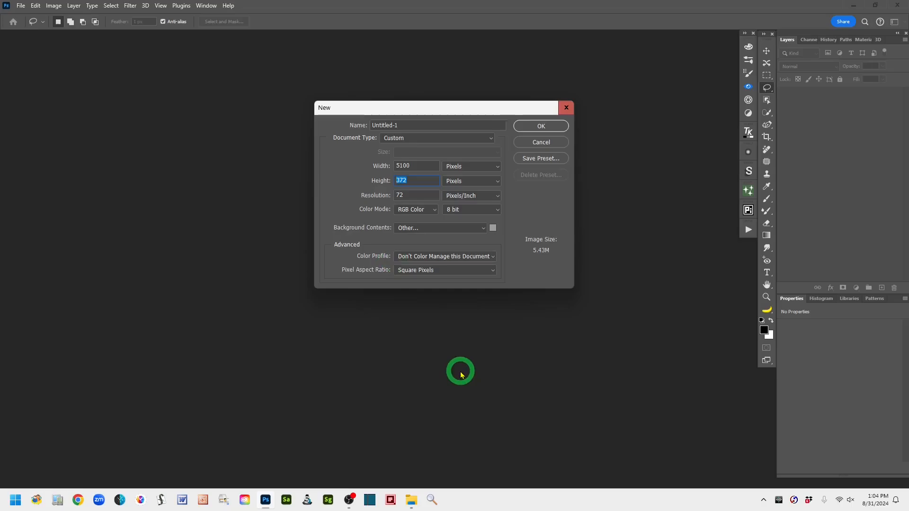
{"action": "type", "text": "3800"}
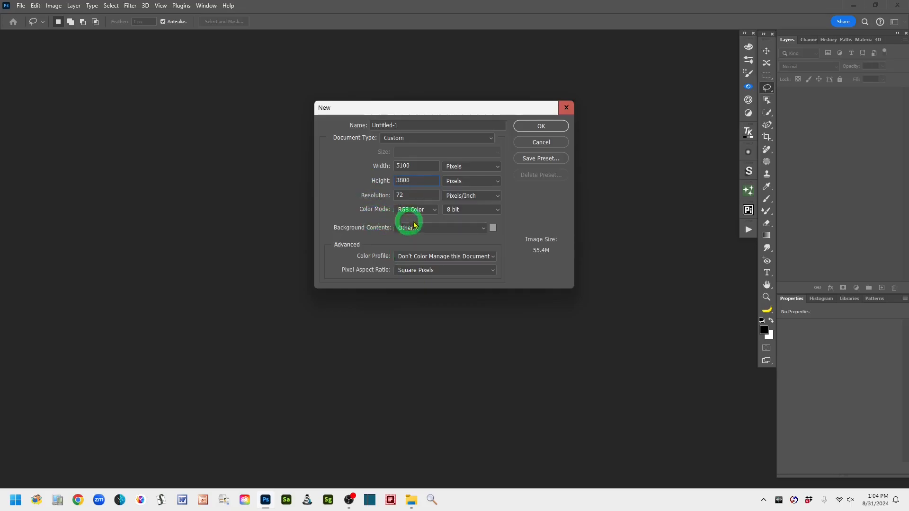
{"action": "left_click_drag", "start_coordinate": [410, 194], "coordinate": [390, 193]}
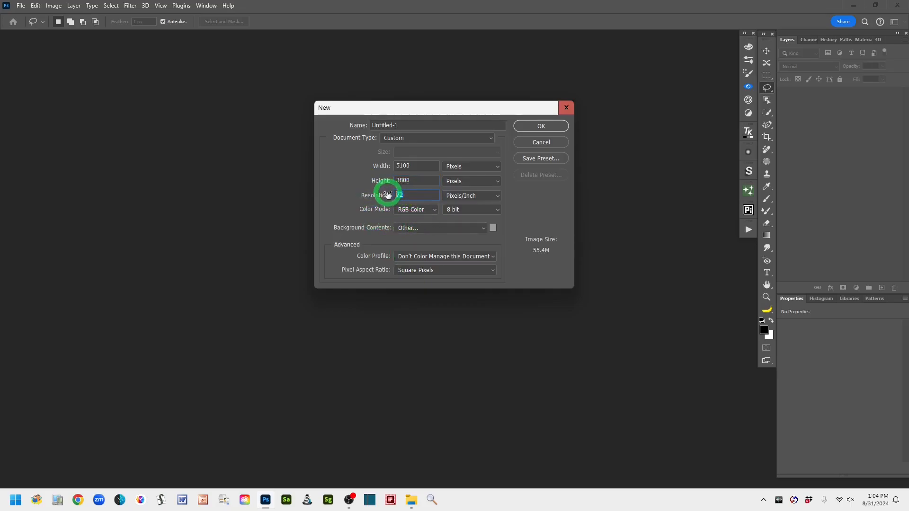
{"action": "type", "text": "300"}
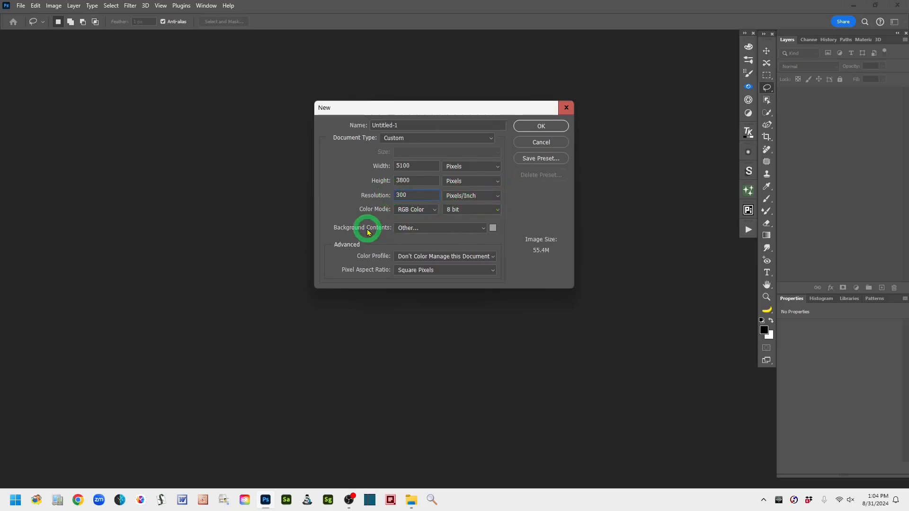
- Create the document as 16 bit RGB Color with the Adobe RGB (1998) profile and close the resulting grey canvas
{"action": "left_click", "coordinate": [434, 211]}
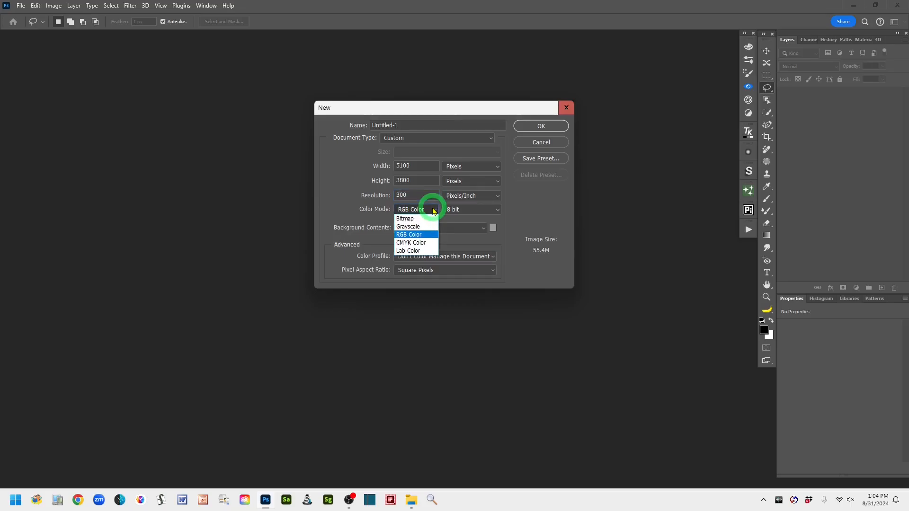
{"action": "left_click", "coordinate": [434, 212]}
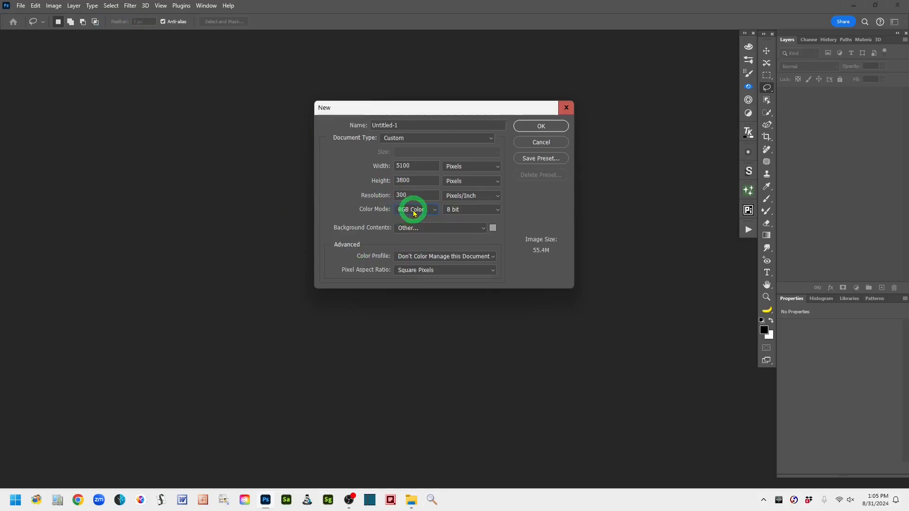
{"action": "left_click", "coordinate": [495, 212]}
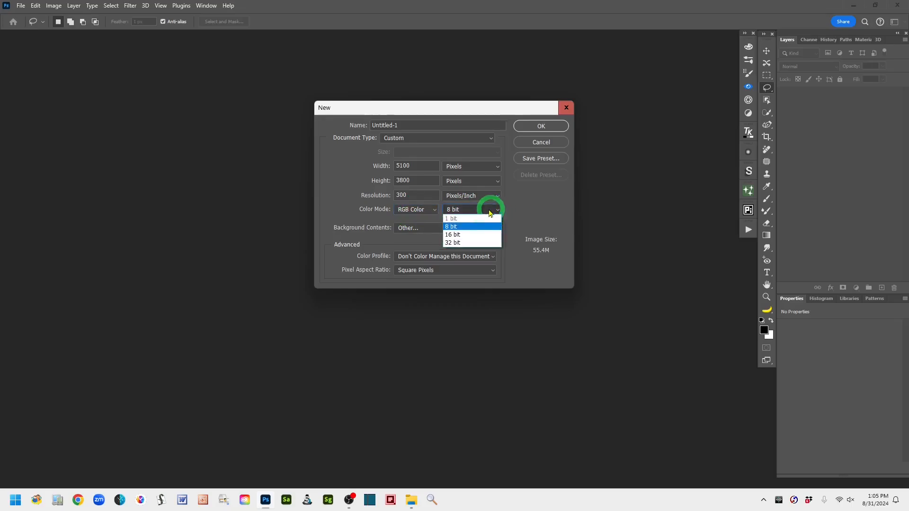
{"action": "left_click", "coordinate": [455, 236]}
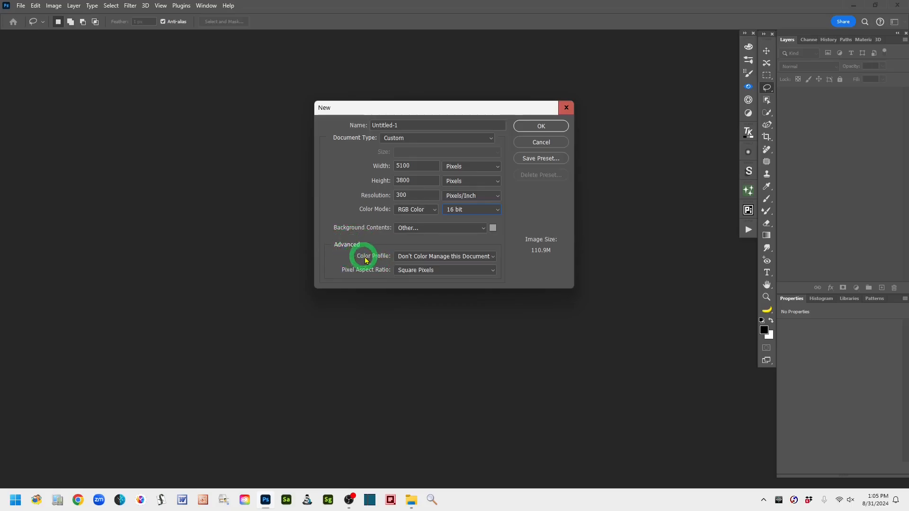
{"action": "left_click", "coordinate": [493, 258]}
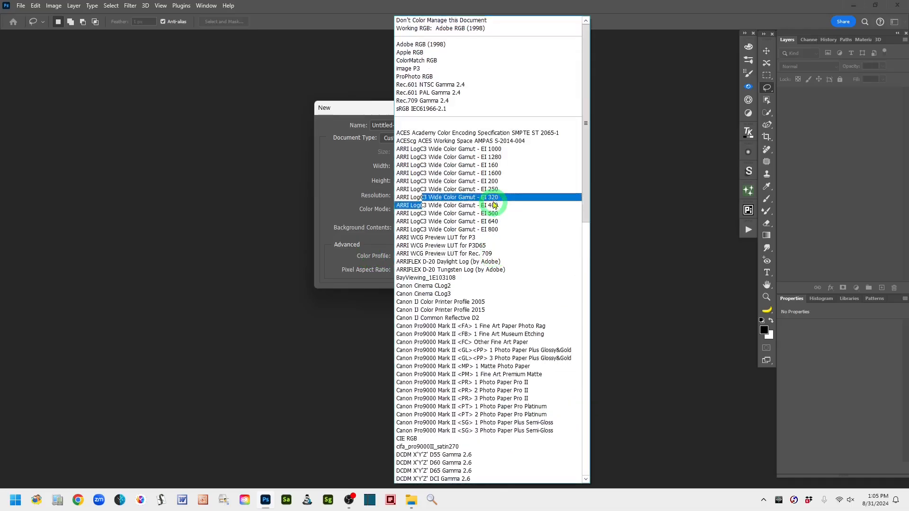
{"action": "left_click", "coordinate": [465, 47]}
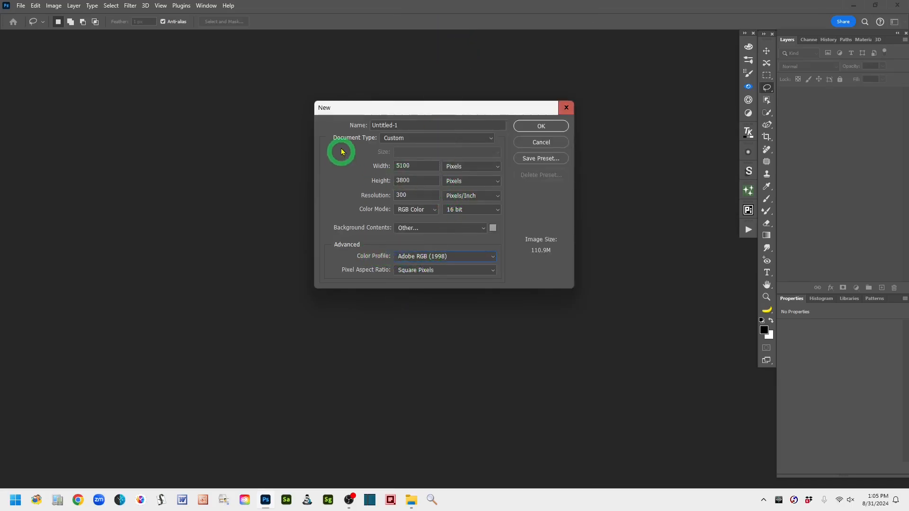
{"action": "left_click", "coordinate": [543, 126]}
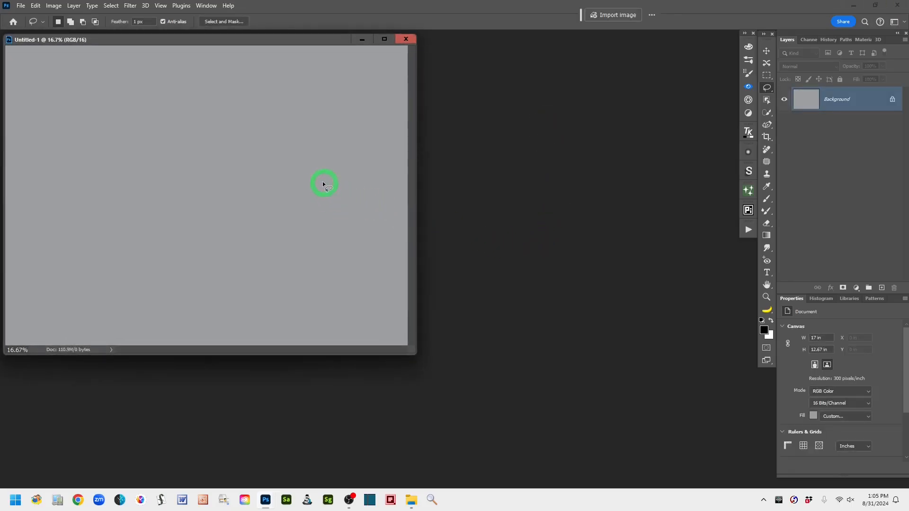
{"action": "left_click", "coordinate": [407, 40]}
- Start another new document with a width of 5100 pixels, a height of 3800 pixels and a resolution of 300 pixels/inch
{"action": "left_click", "coordinate": [21, 5]}
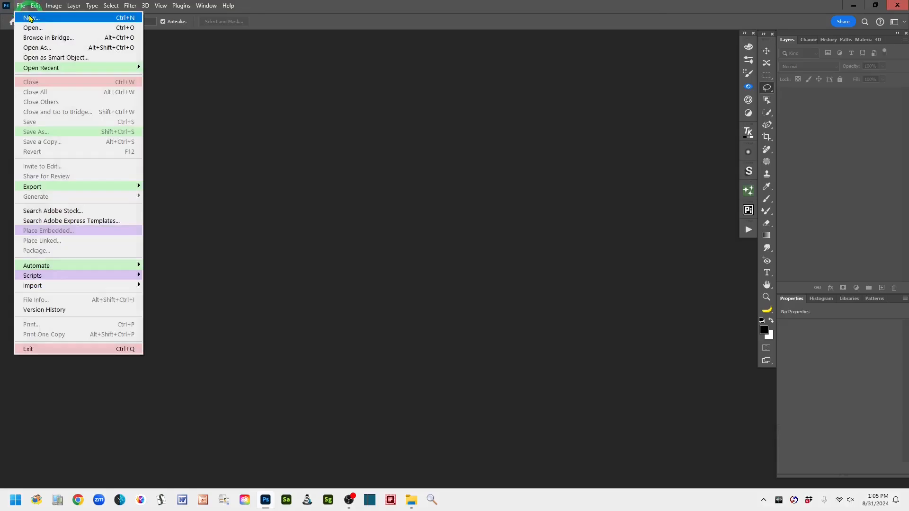
{"action": "left_click", "coordinate": [29, 18]}
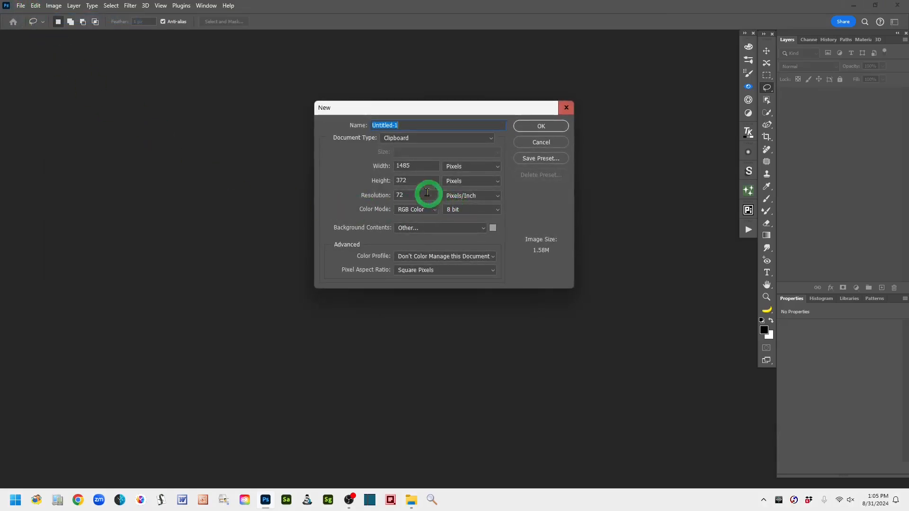
{"action": "double_click", "coordinate": [412, 165]}
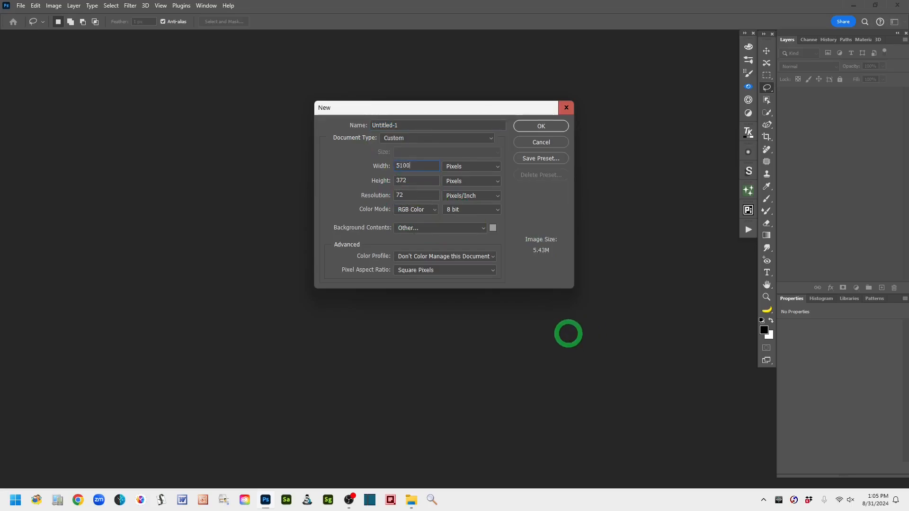
{"action": "double_click", "coordinate": [411, 180]}
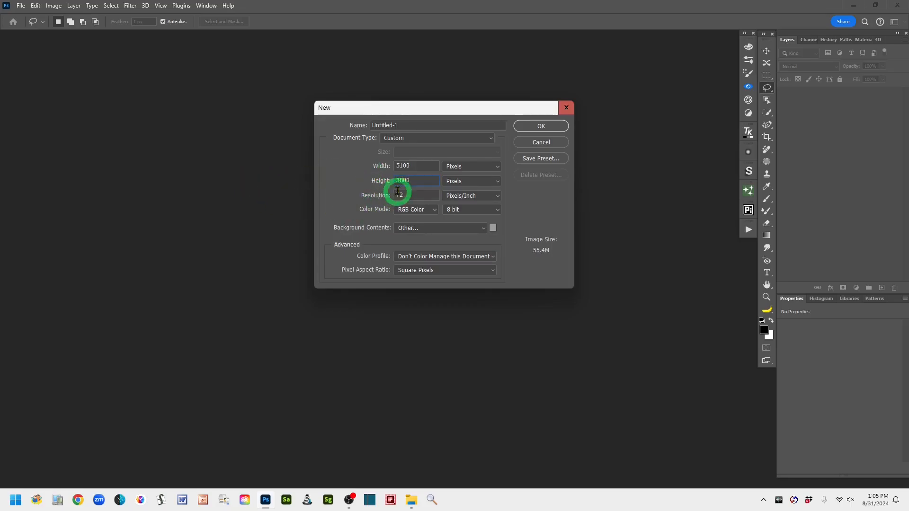
{"action": "double_click", "coordinate": [424, 195]}
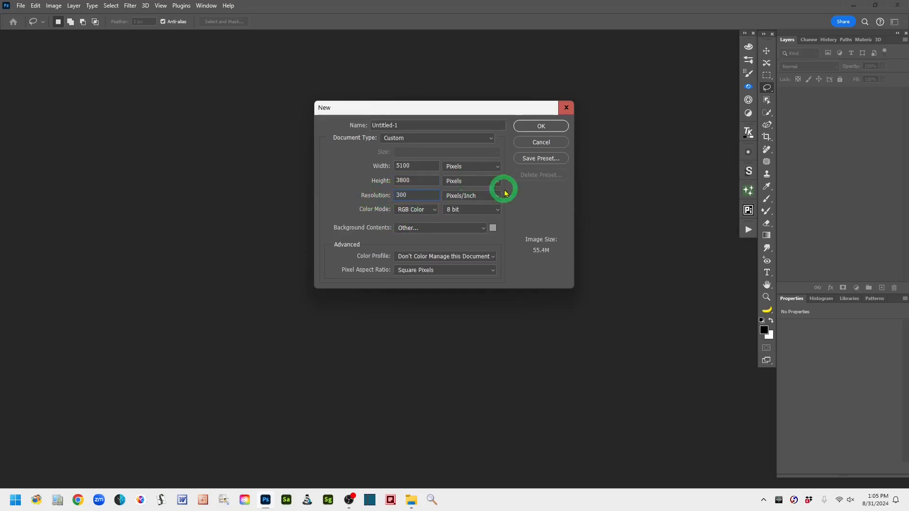
- Set the new document's bit depth to 16 bit and its color profile to Adobe RGB (1998)
{"action": "left_click", "coordinate": [481, 209]}
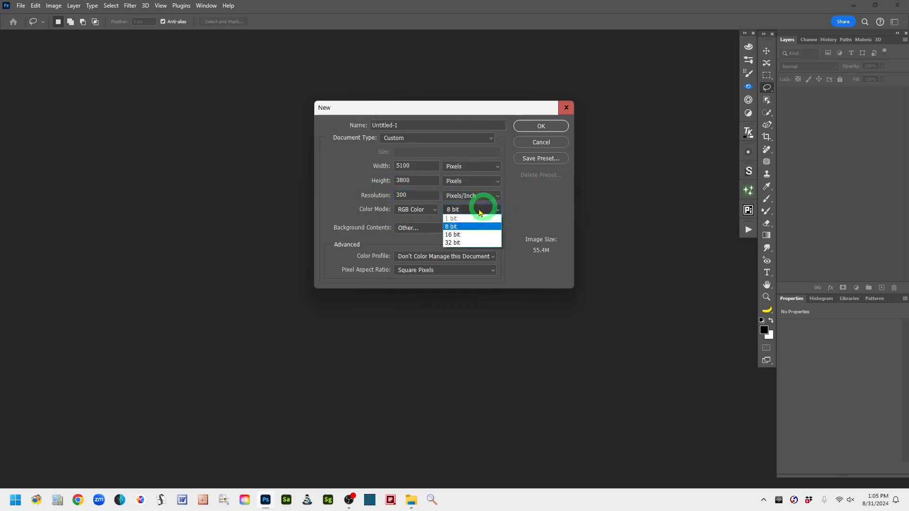
{"action": "left_click", "coordinate": [462, 235]}
{"action": "left_click", "coordinate": [493, 256]}
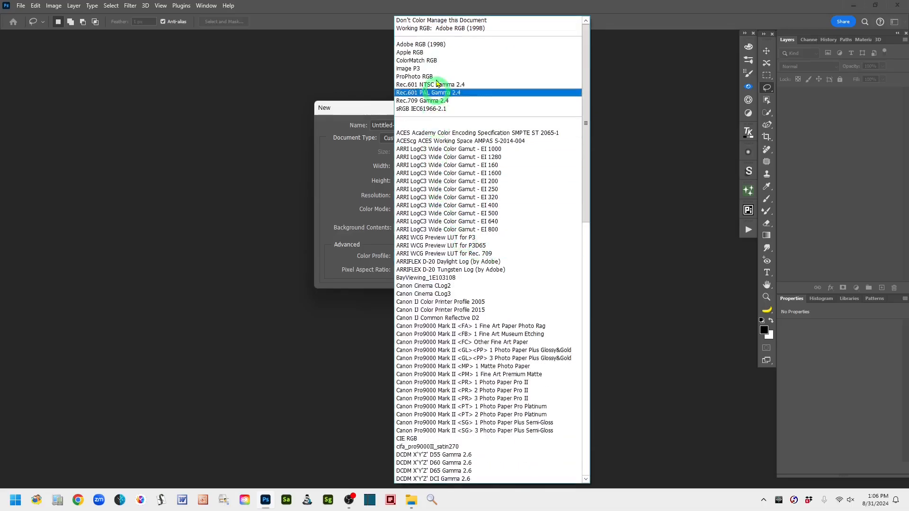
{"action": "left_click", "coordinate": [427, 44]}
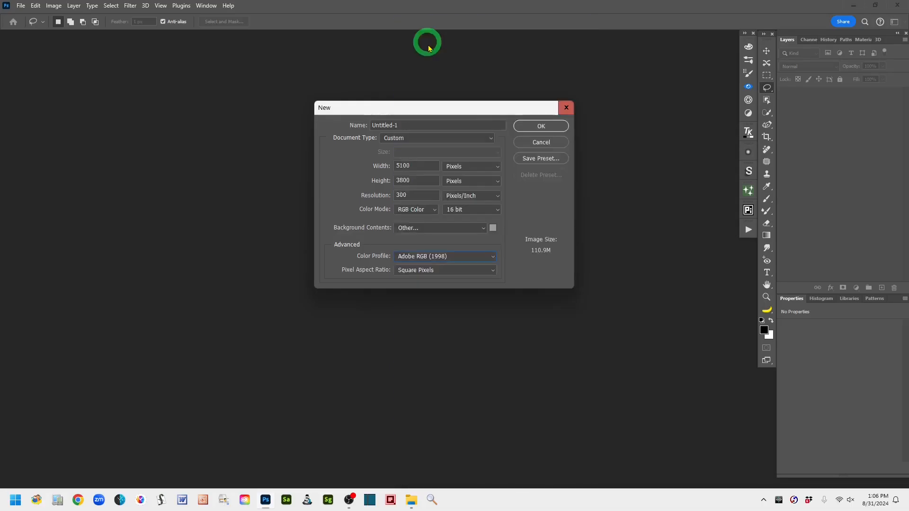
- Set the background contents to near-black (#040404) and create the document
{"action": "left_click", "coordinate": [493, 229]}
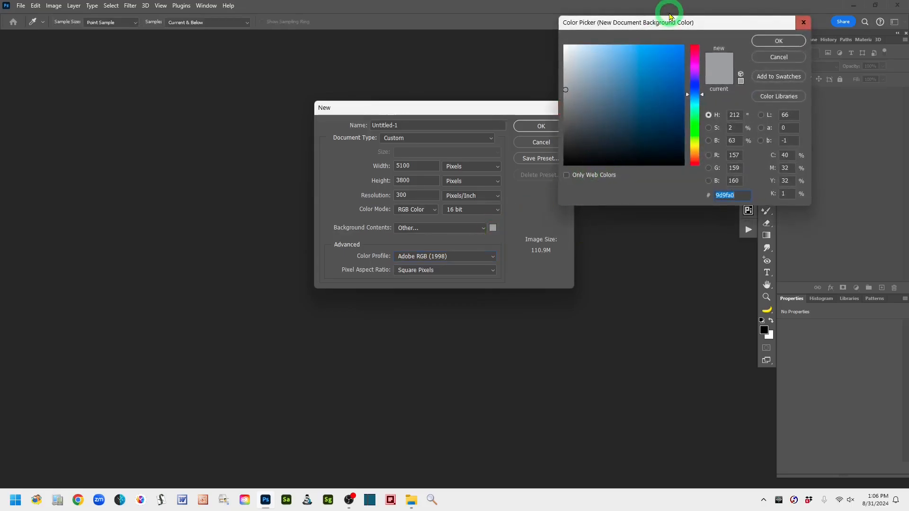
{"action": "left_click", "coordinate": [567, 163]}
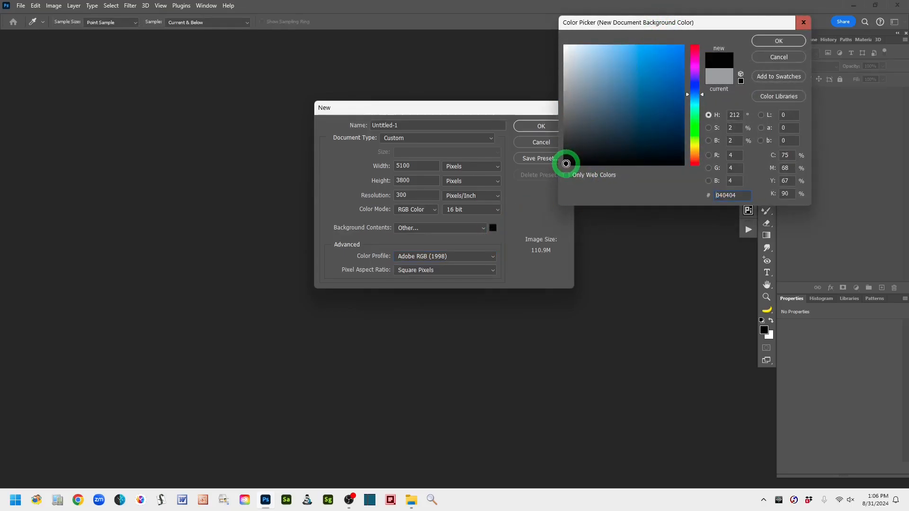
{"action": "left_click", "coordinate": [773, 38]}
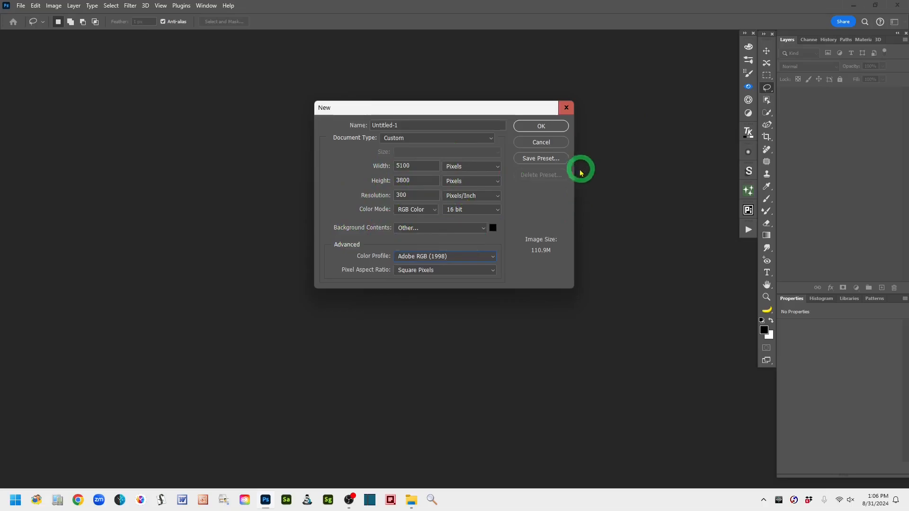
{"action": "left_click", "coordinate": [538, 127]}
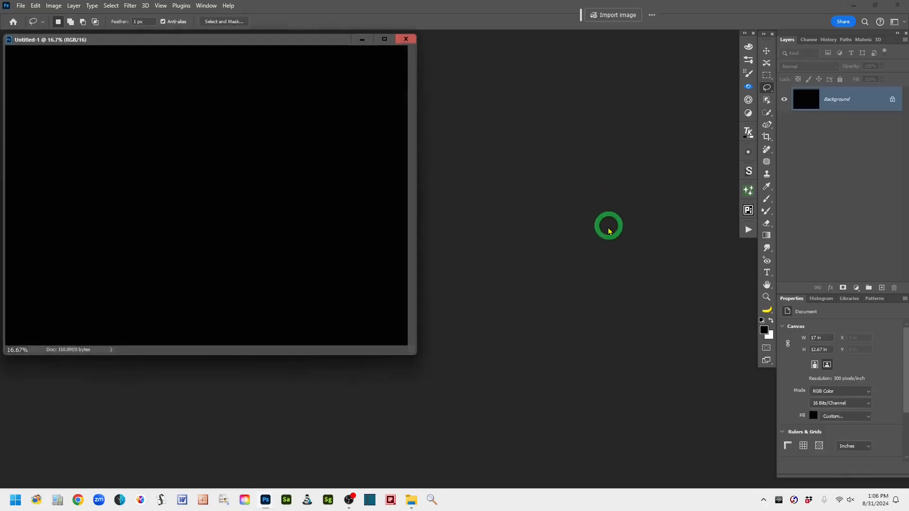
- Reposition and enlarge the floating document window, with the canvas zoomed to 25%
{"action": "left_click_drag", "start_coordinate": [282, 39], "coordinate": [412, 44]}
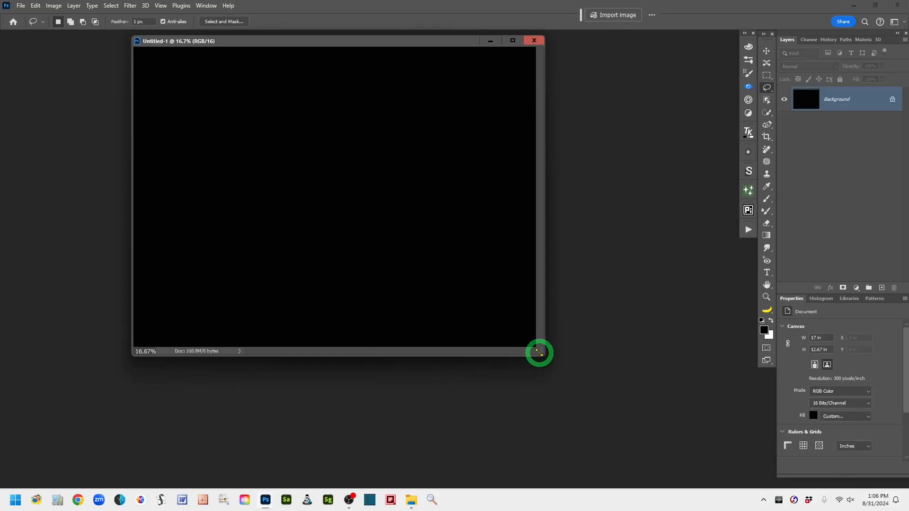
{"action": "left_click_drag", "start_coordinate": [538, 353], "coordinate": [696, 464]}
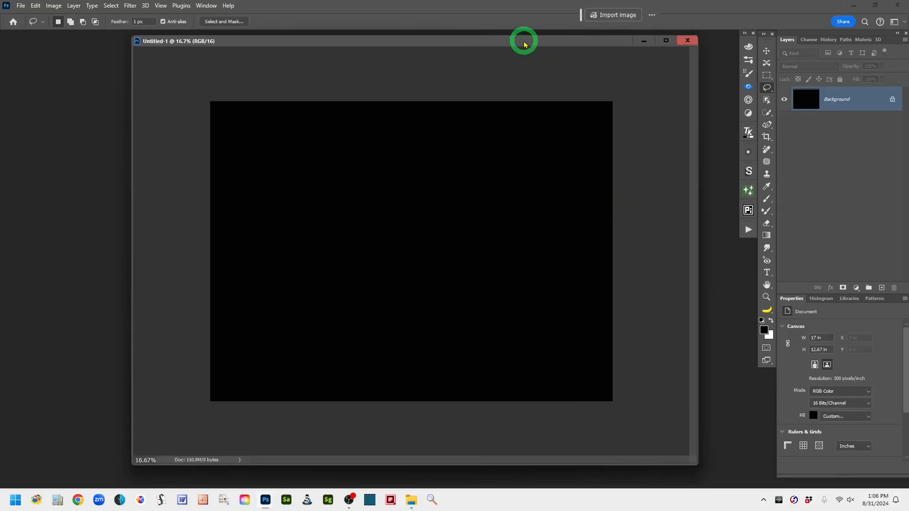
{"action": "mouse_move", "coordinate": [524, 39]}
{"action": "left_mouse_down"}
{"action": "mouse_move", "coordinate": [507, 38]}
{"action": "mouse_move", "coordinate": [524, 49]}
{"action": "left_mouse_up"}
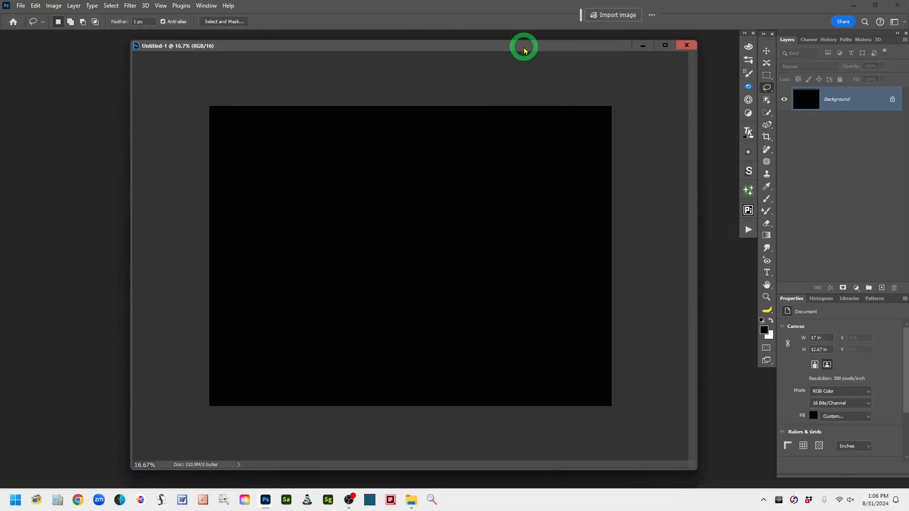
{"action": "key", "text": "ctrl+plus"}
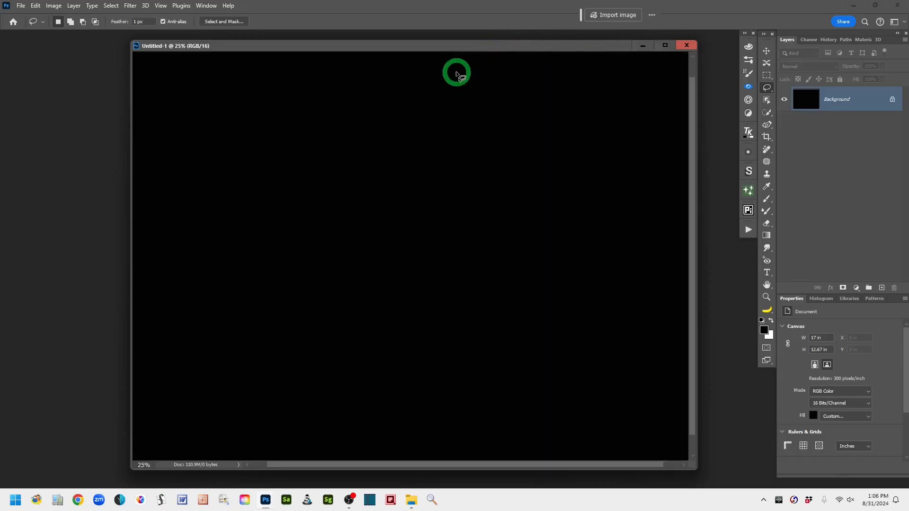
{"action": "left_click_drag", "start_coordinate": [452, 45], "coordinate": [414, 39]}
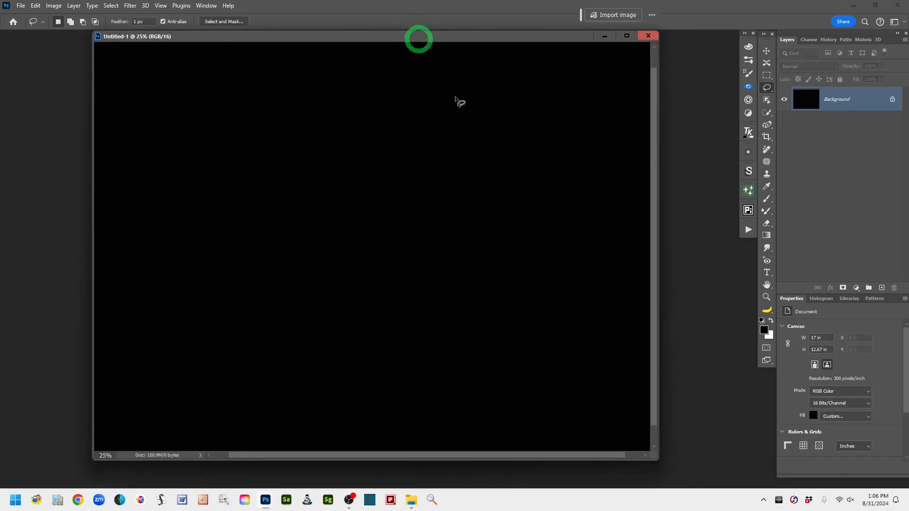
{"action": "left_click_drag", "start_coordinate": [656, 456], "coordinate": [677, 479]}
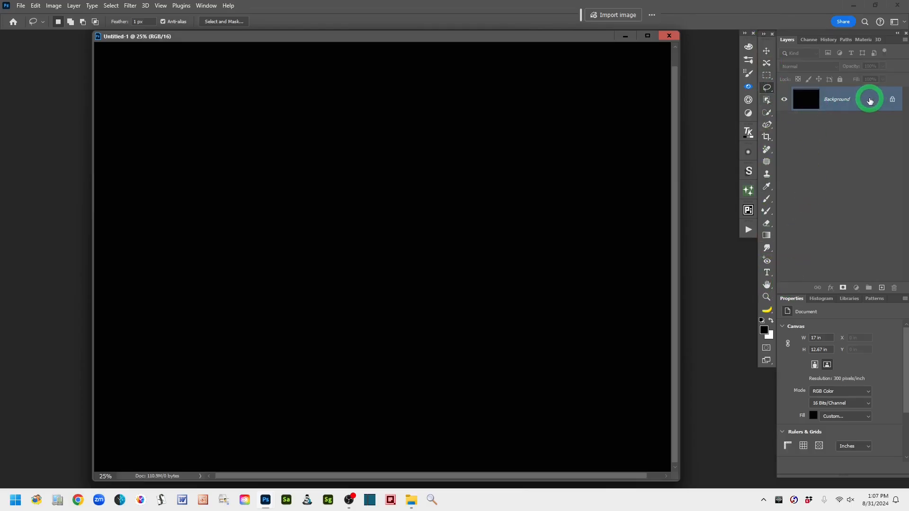
- Apply 50% uniform, monochromatic noise to a duplicate of the Background layer and rename that layer Add Noise
{"action": "left_click_drag", "start_coordinate": [870, 100], "coordinate": [882, 289]}
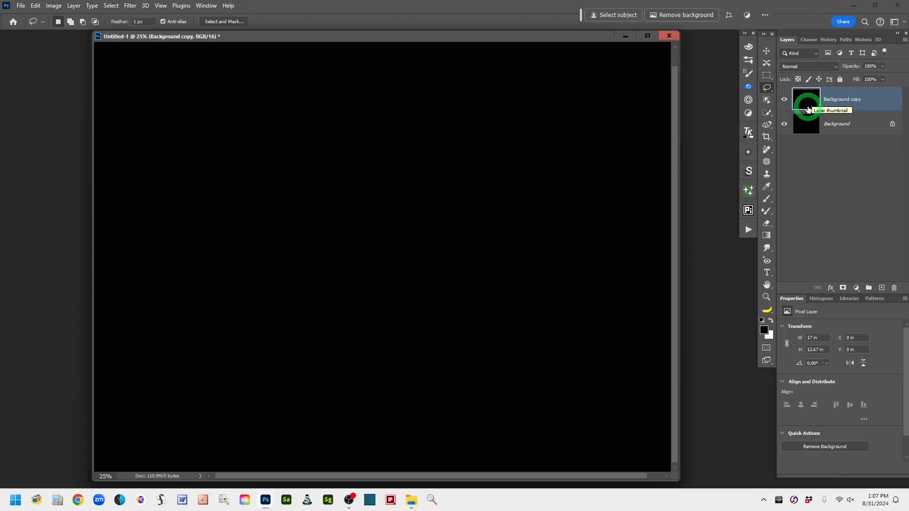
{"action": "left_click", "coordinate": [129, 7]}
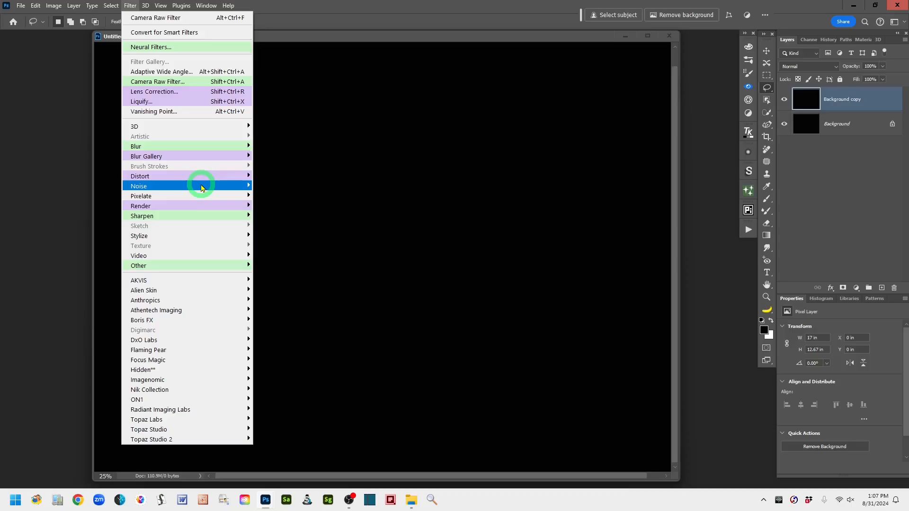
{"action": "mouse_move", "coordinate": [201, 188]}
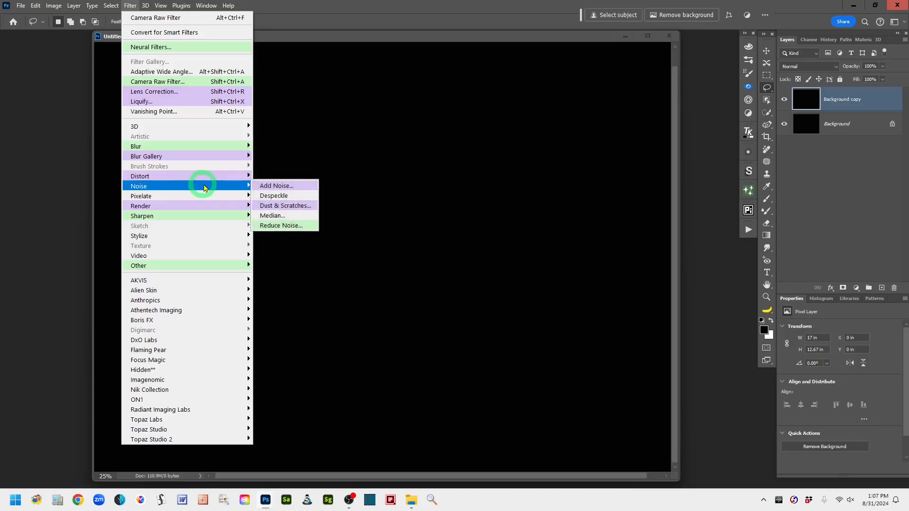
{"action": "left_click", "coordinate": [311, 188]}
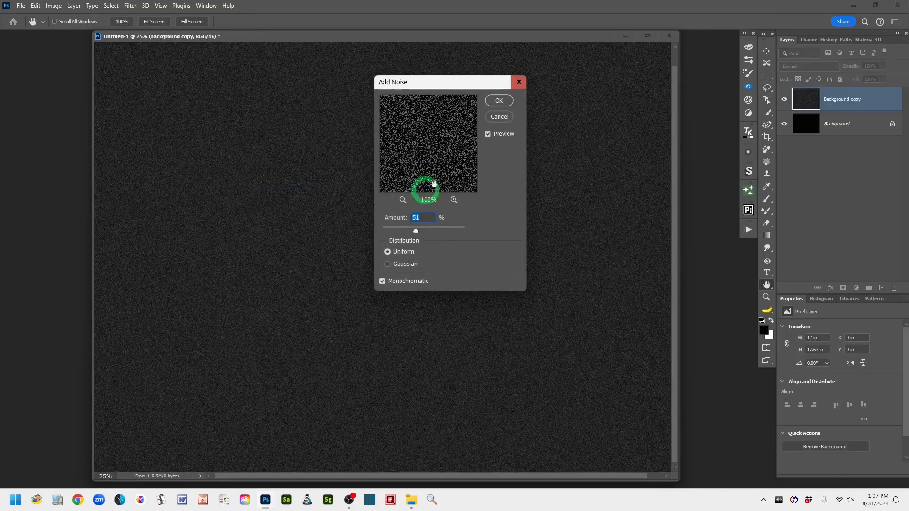
{"action": "left_click_drag", "start_coordinate": [477, 86], "coordinate": [668, 29]}
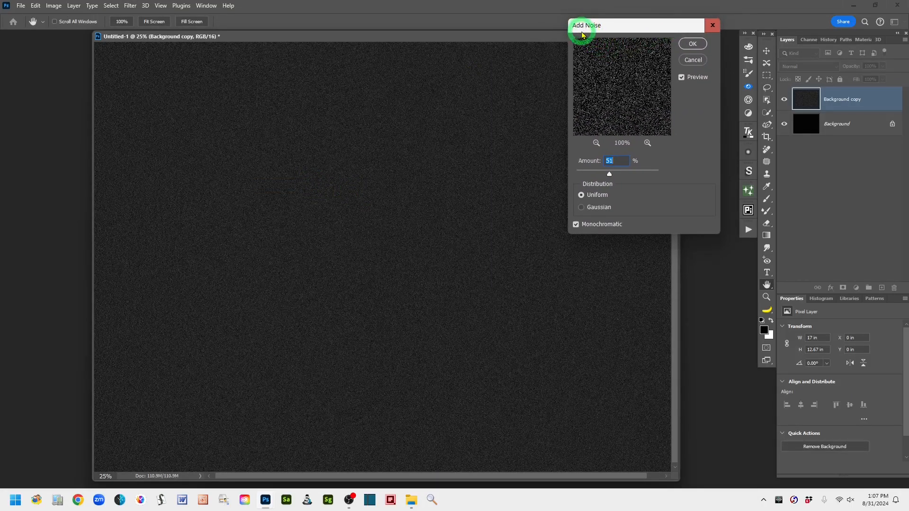
{"action": "left_click", "coordinate": [682, 77]}
{"action": "left_click", "coordinate": [682, 78]}
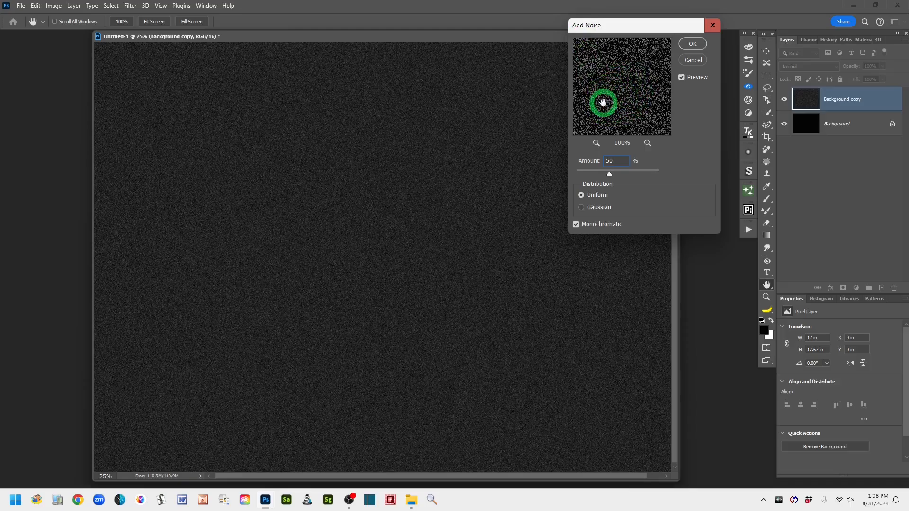
{"action": "left_click", "coordinate": [692, 44]}
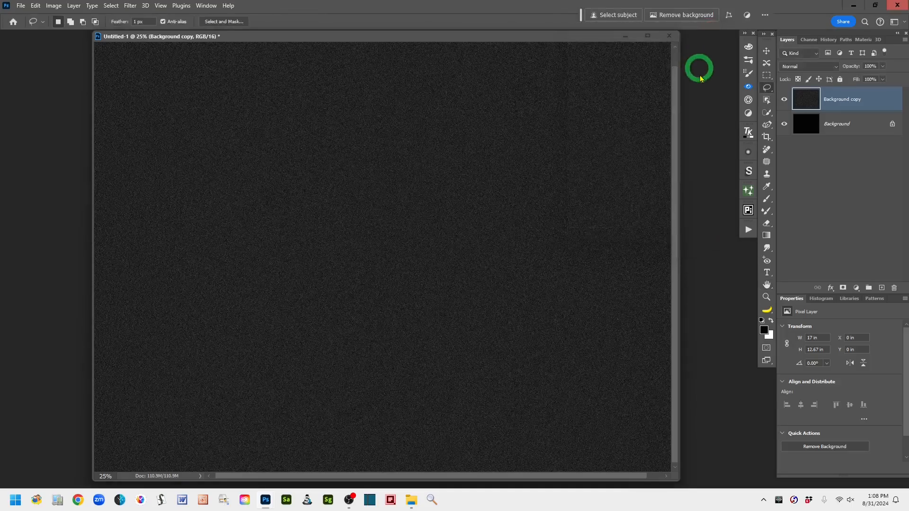
{"action": "double_click", "coordinate": [834, 101]}
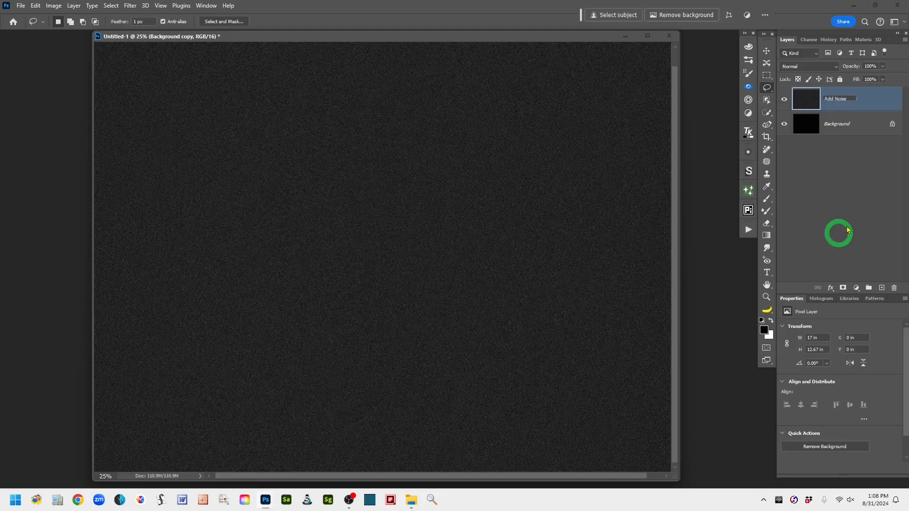
{"action": "left_click", "coordinate": [881, 107]}
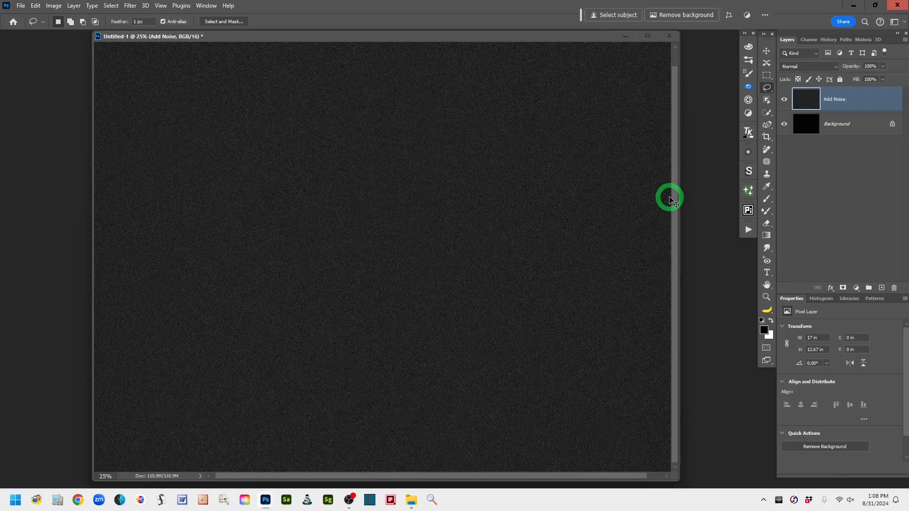
- Apply a Gaussian Blur with a radius of 1.5 pixels to the Add Noise layer
{"action": "key", "text": "ctrl+plus"}
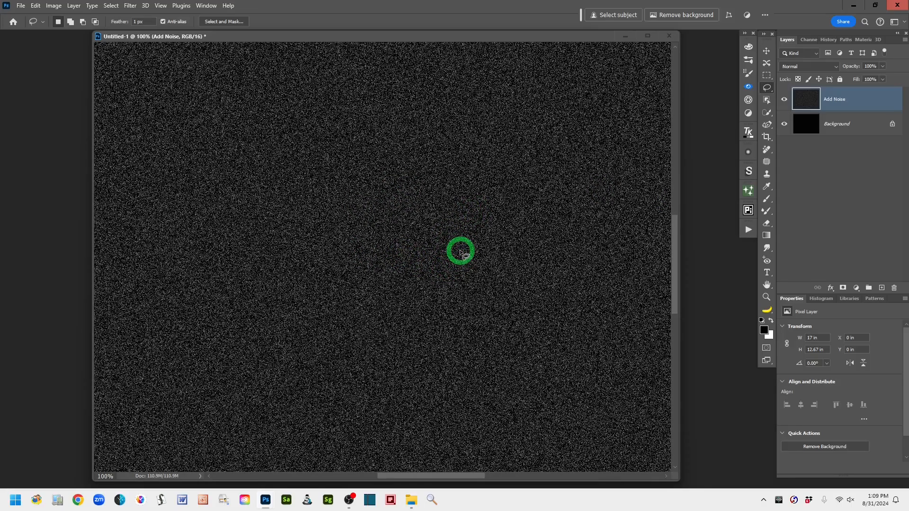
{"action": "left_click", "coordinate": [130, 7]}
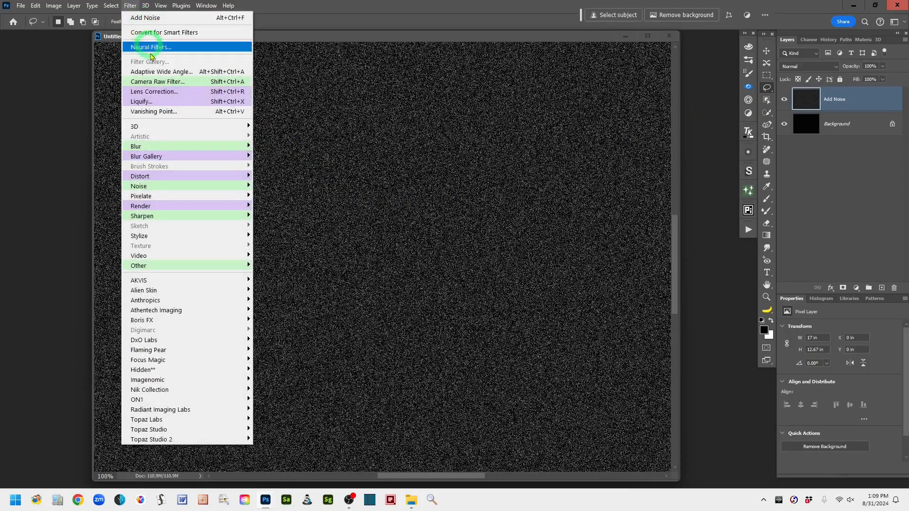
{"action": "mouse_move", "coordinate": [198, 148]}
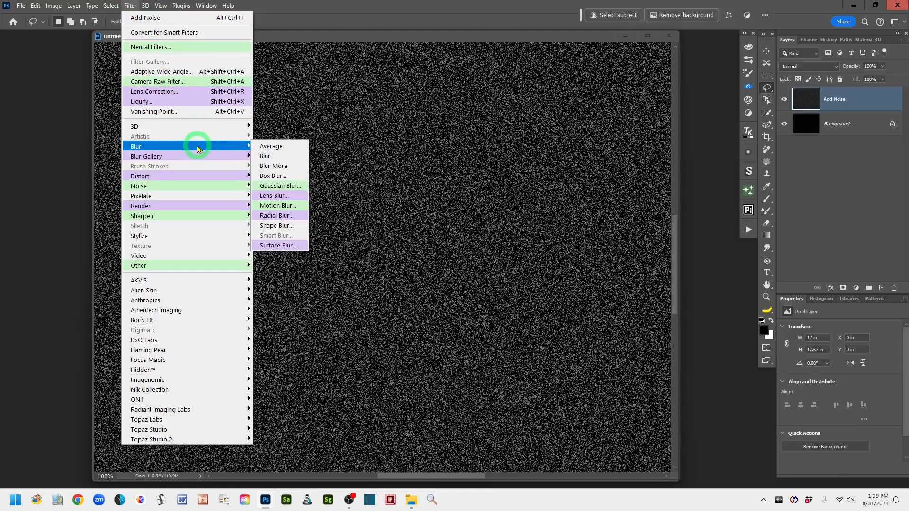
{"action": "left_click", "coordinate": [303, 186]}
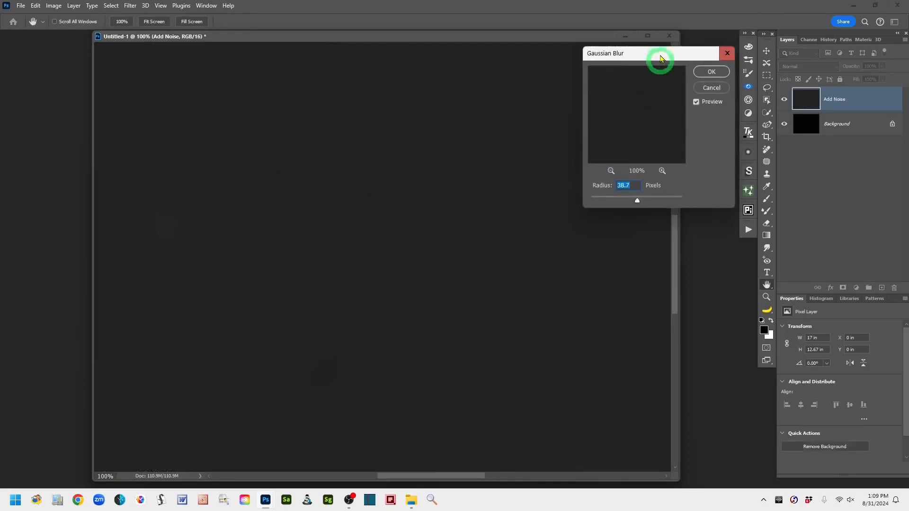
{"action": "left_click_drag", "start_coordinate": [659, 55], "coordinate": [639, 117]}
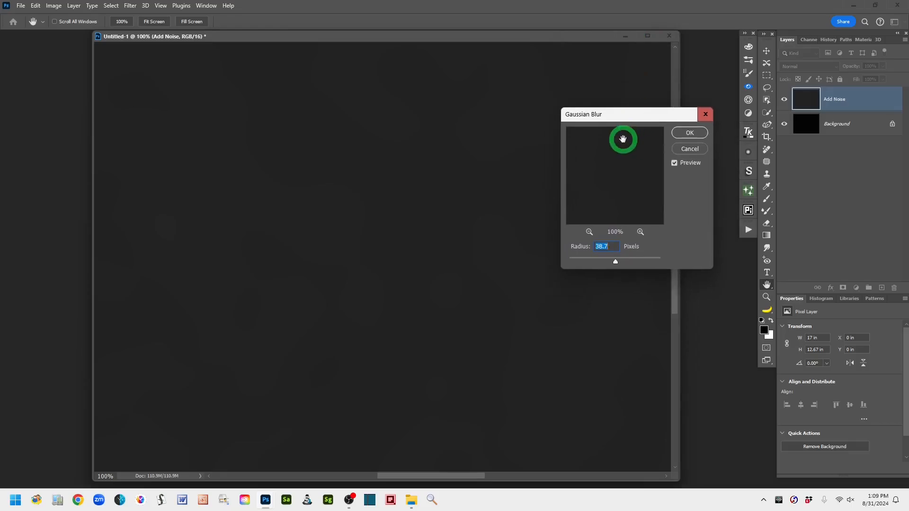
{"action": "left_click_drag", "start_coordinate": [623, 139], "coordinate": [584, 219]}
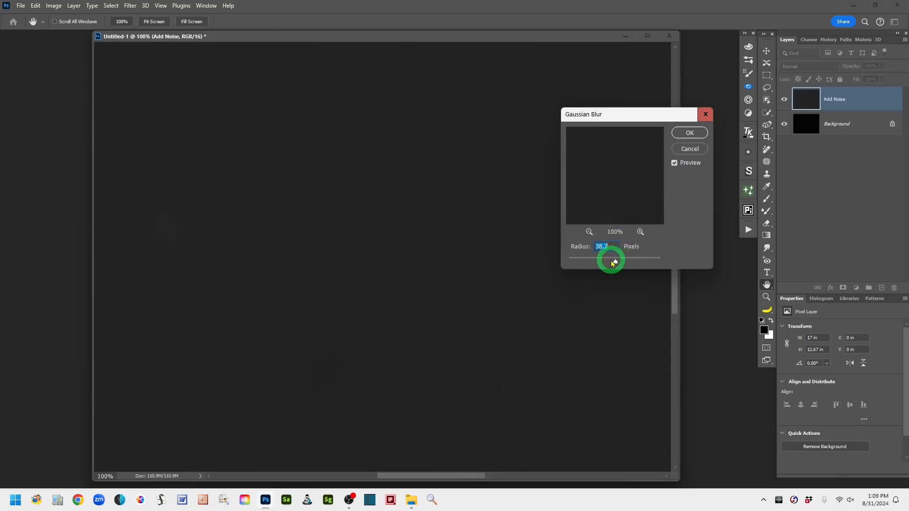
{"action": "left_click", "coordinate": [675, 163]}
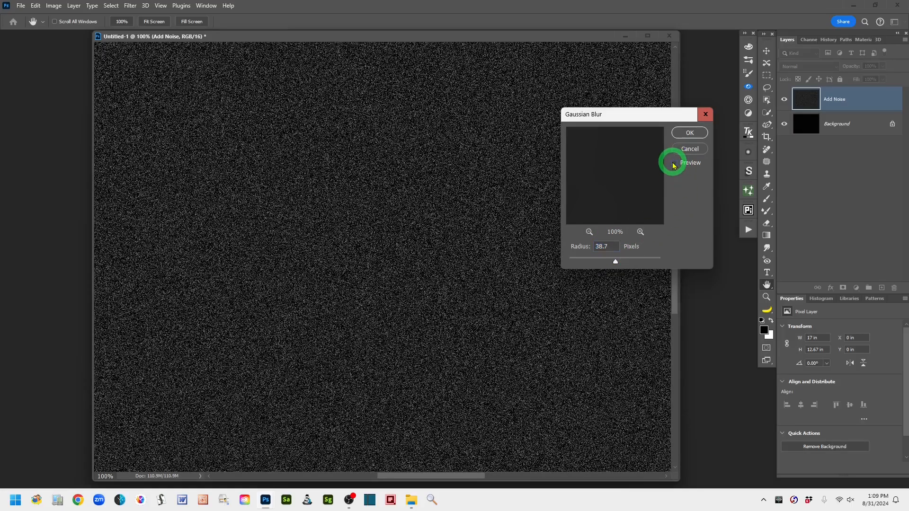
{"action": "left_click", "coordinate": [675, 163]}
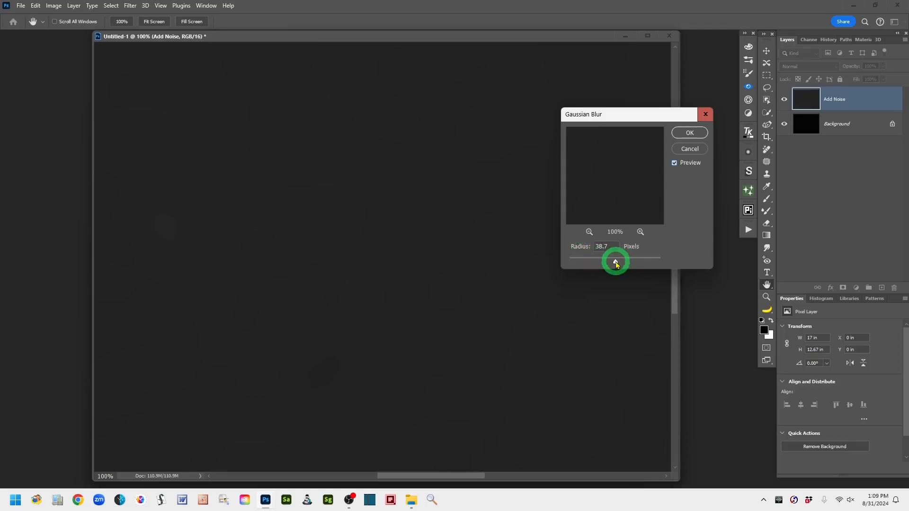
{"action": "left_click_drag", "start_coordinate": [616, 262], "coordinate": [577, 262]}
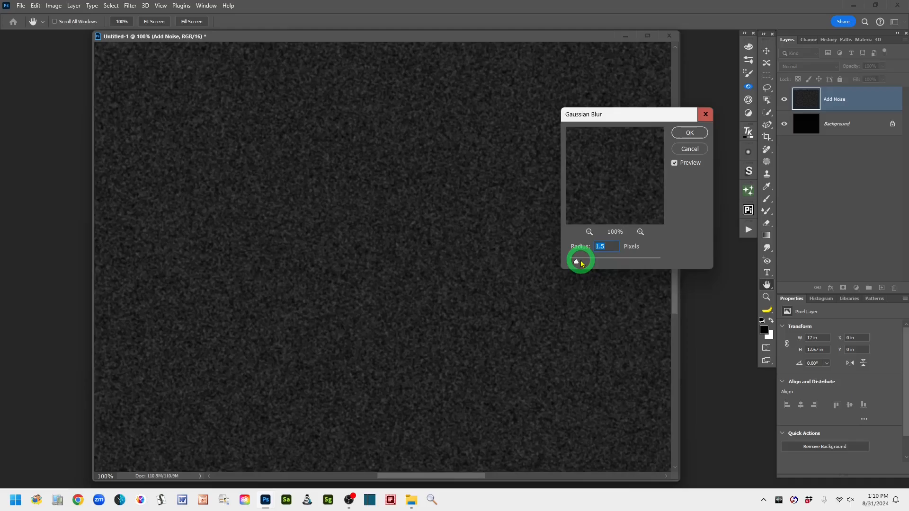
{"action": "left_click", "coordinate": [690, 133]}
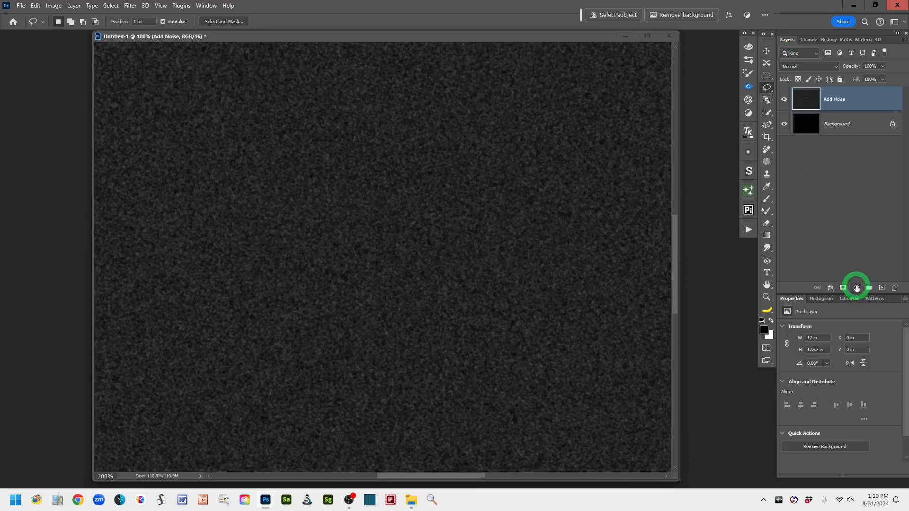
- Add a Threshold adjustment layer above the Add Noise layer and set its threshold level to 58
{"action": "left_click", "coordinate": [856, 288]}
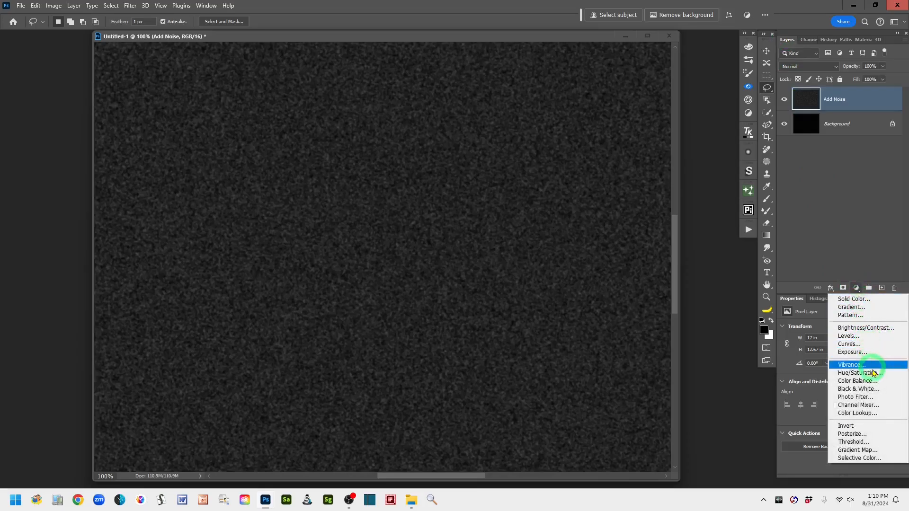
{"action": "left_click", "coordinate": [875, 444]}
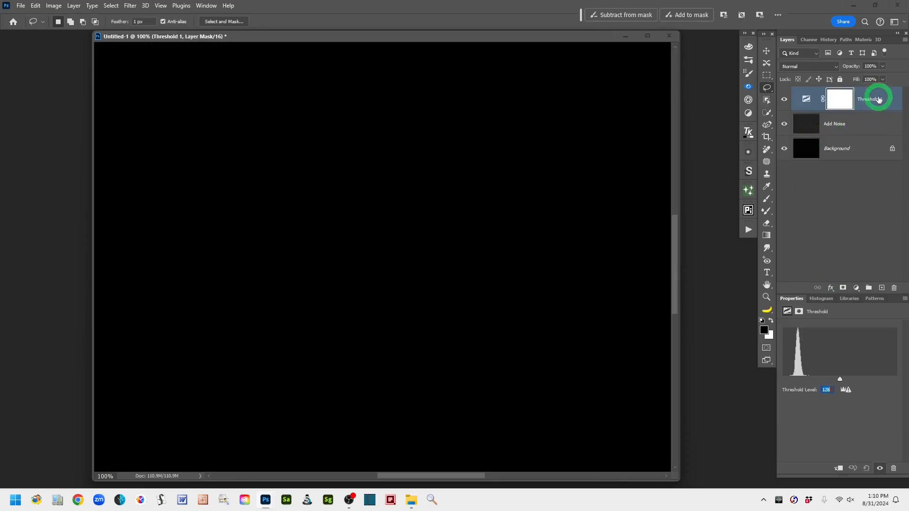
{"action": "left_click", "coordinate": [807, 98]}
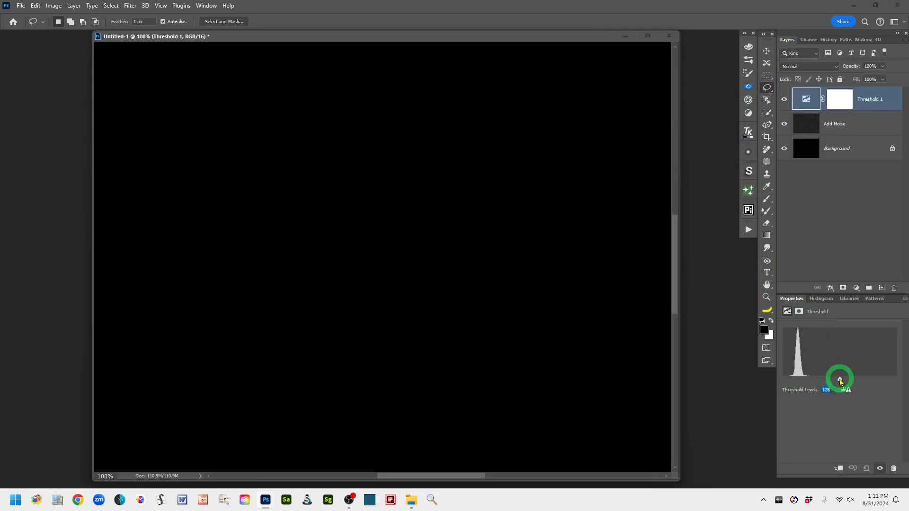
{"action": "left_click_drag", "start_coordinate": [840, 380], "coordinate": [812, 384]}
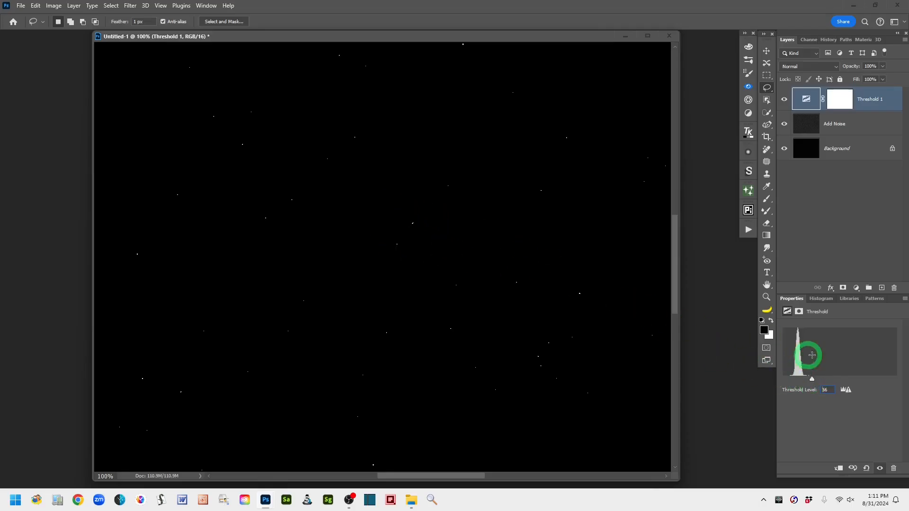
{"action": "left_click_drag", "start_coordinate": [812, 382], "coordinate": [808, 378]}
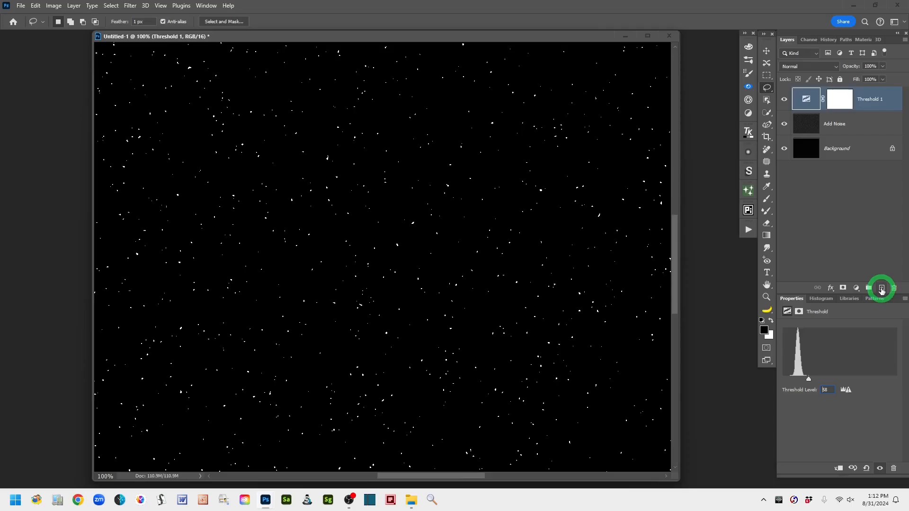
- Stamp all visible layers into a new layer above the Threshold adjustment and name it stamp layer
{"action": "left_click", "coordinate": [882, 288]}
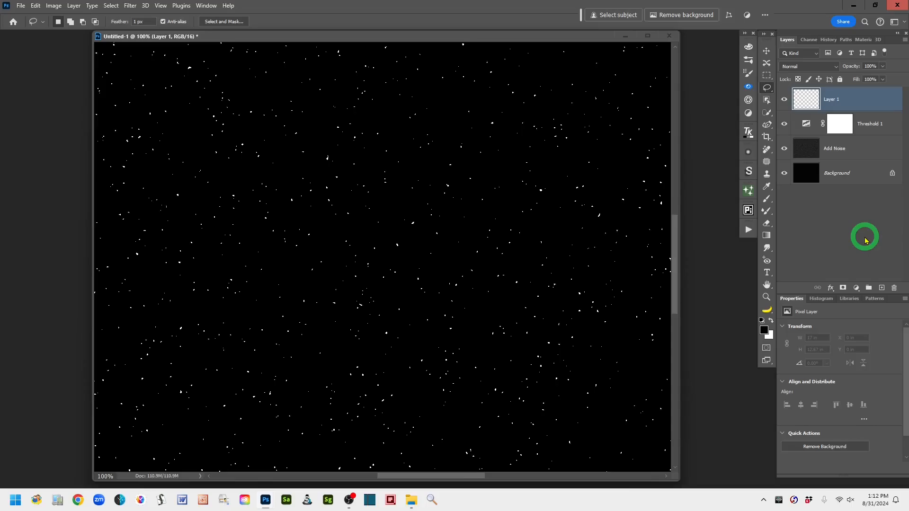
{"action": "key", "text": "ctrl+shift+alt+e"}
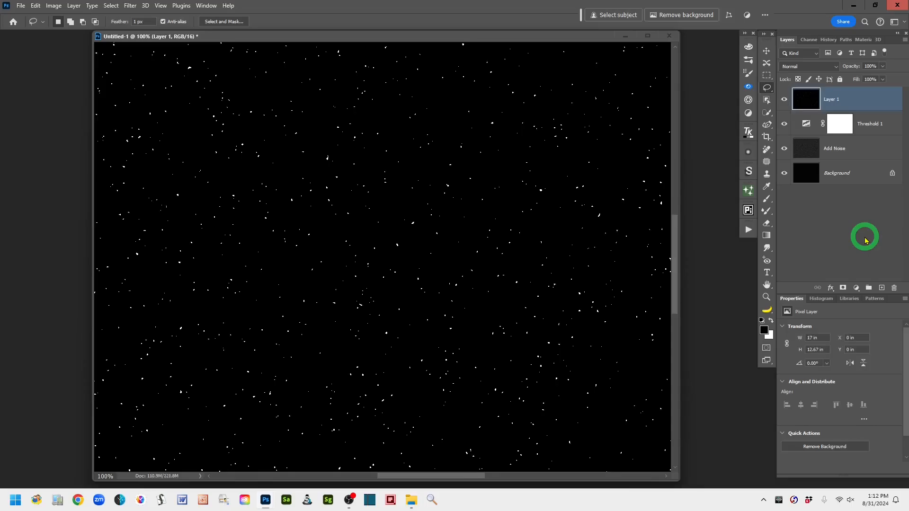
{"action": "double_click", "coordinate": [829, 100]}
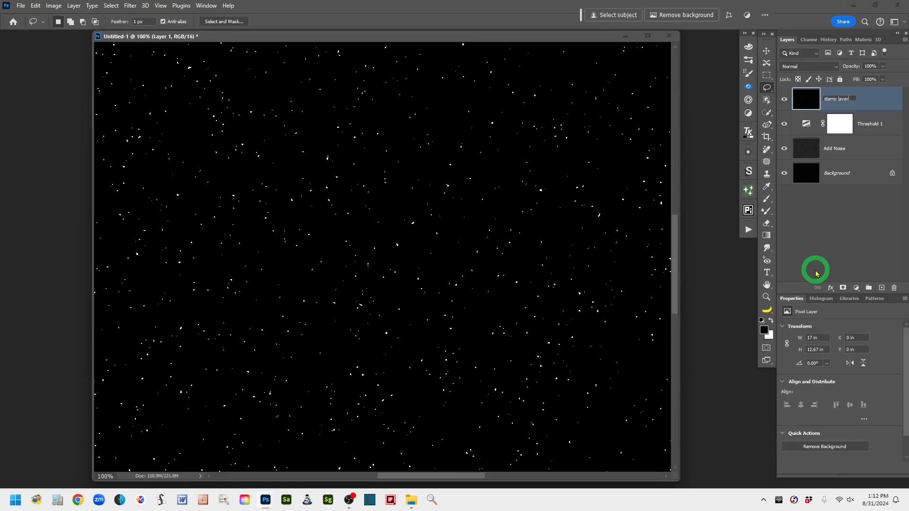
{"action": "left_click", "coordinate": [816, 234]}
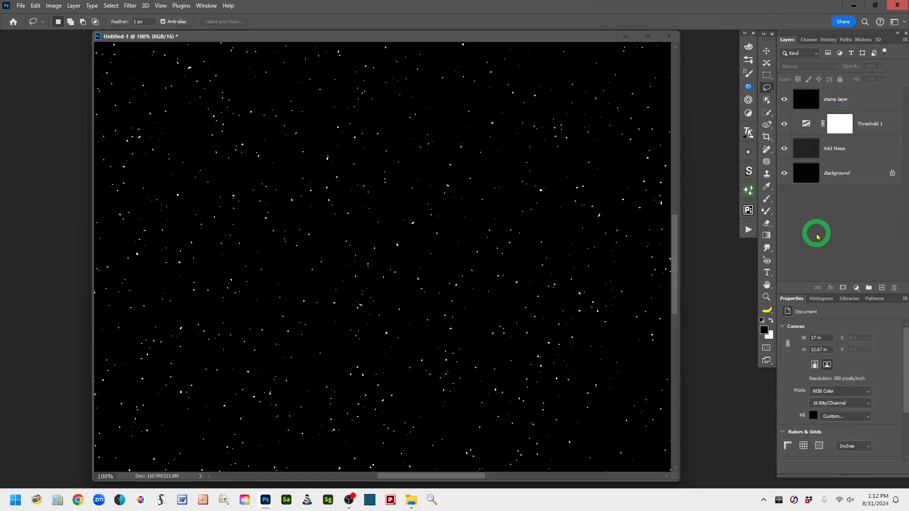
- Soften the stars on the stamp layer with a Gaussian Blur of 0.8 pixels radius
{"action": "left_click", "coordinate": [808, 97]}
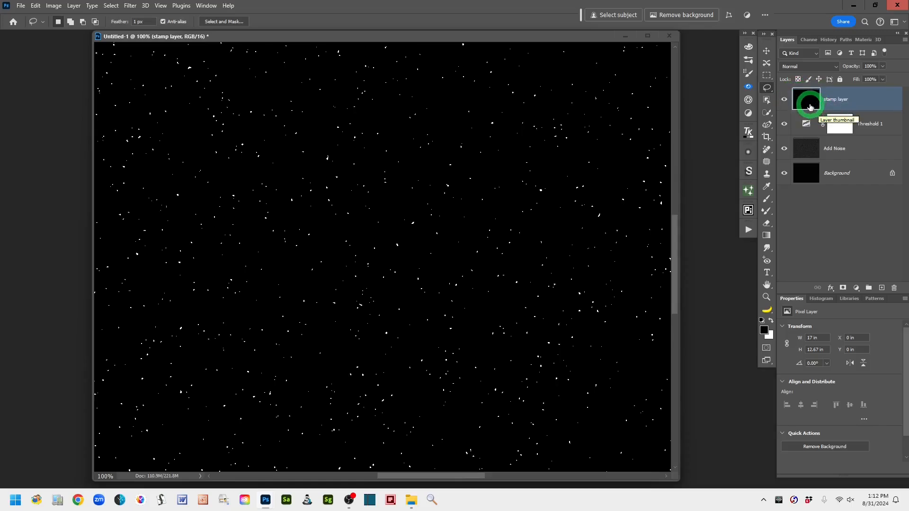
{"action": "left_click", "coordinate": [129, 5]}
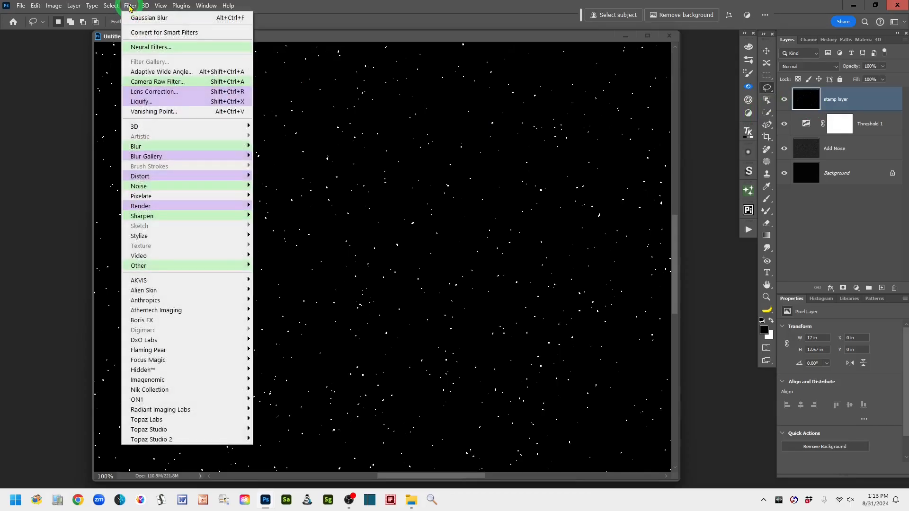
{"action": "mouse_move", "coordinate": [145, 148]}
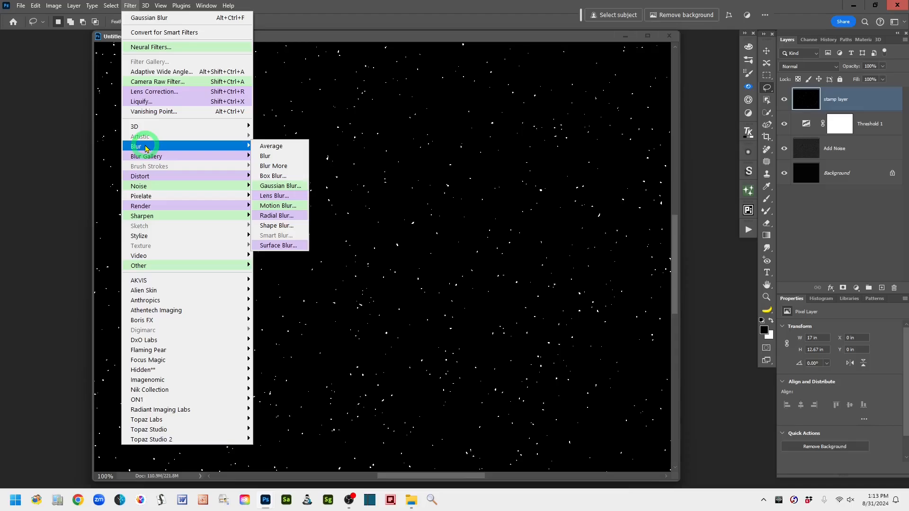
{"action": "left_click", "coordinate": [294, 187]}
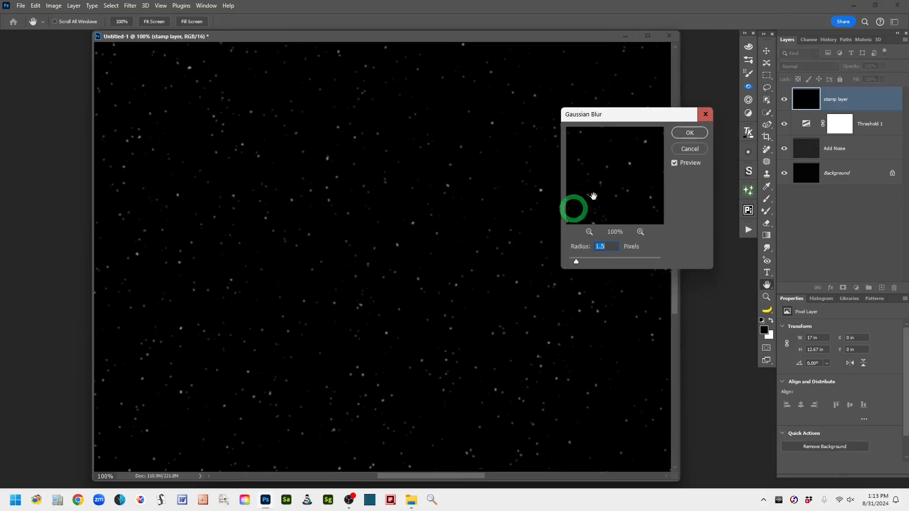
{"action": "left_click_drag", "start_coordinate": [634, 119], "coordinate": [635, 85]}
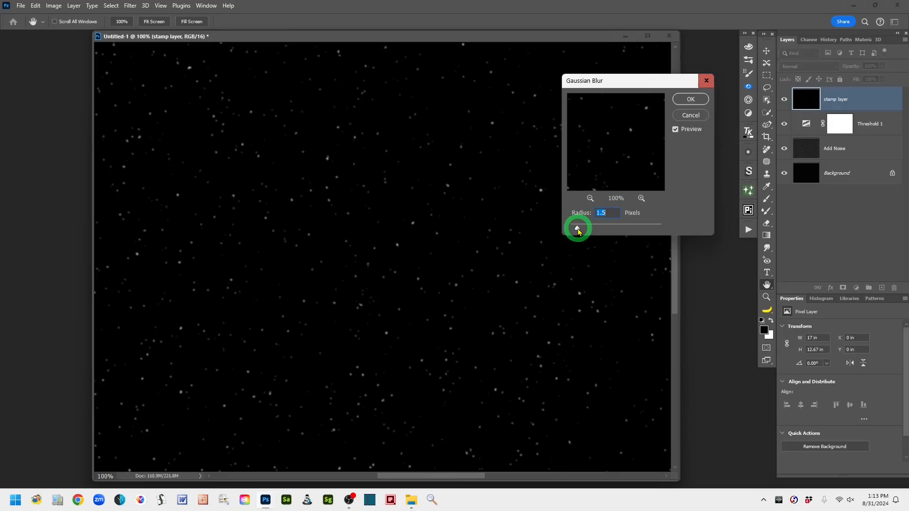
{"action": "left_click_drag", "start_coordinate": [578, 231], "coordinate": [577, 231]}
{"action": "left_click_drag", "start_coordinate": [576, 232], "coordinate": [575, 231]}
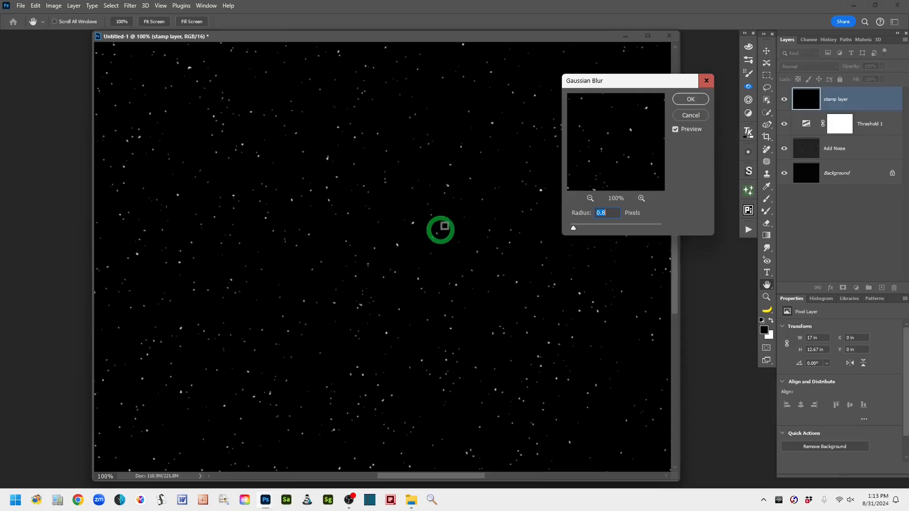
{"action": "left_click", "coordinate": [691, 100]}
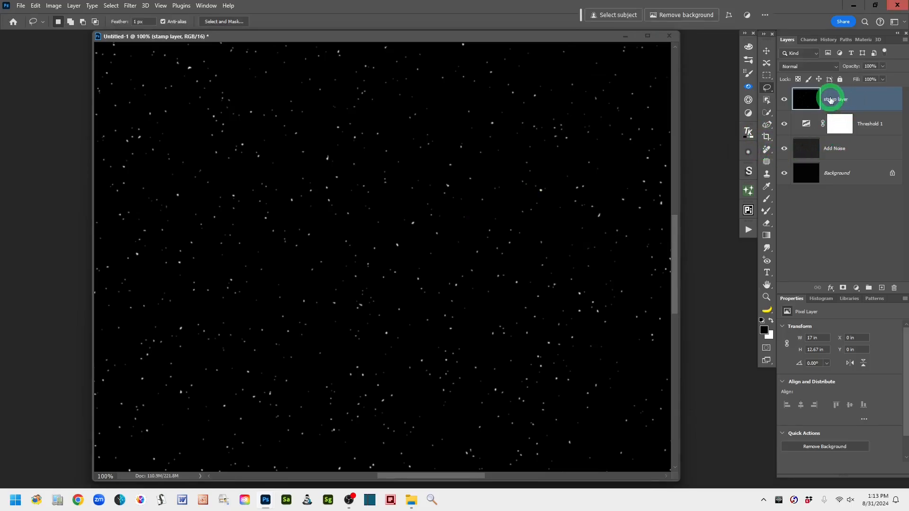
- Rename the stamp layer as stamp layer + 2nd Blur
{"action": "double_click", "coordinate": [831, 99]}
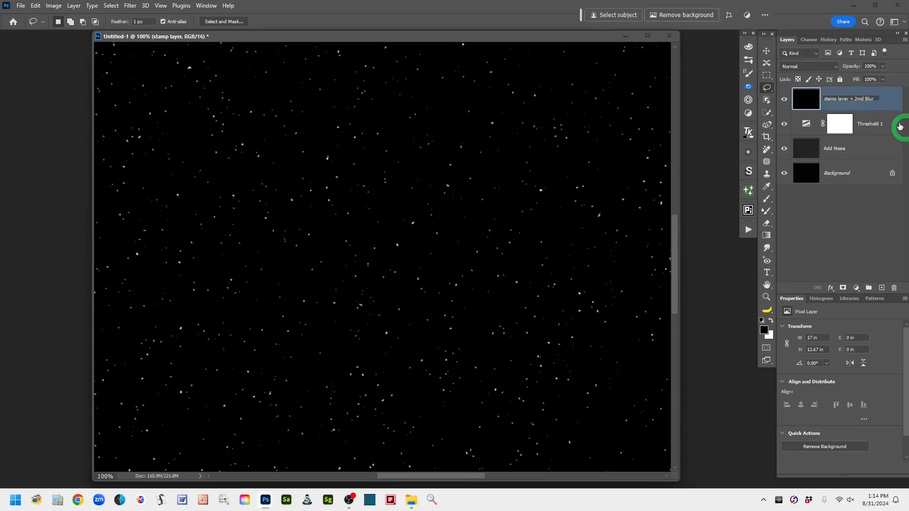
{"action": "left_click", "coordinate": [883, 101]}
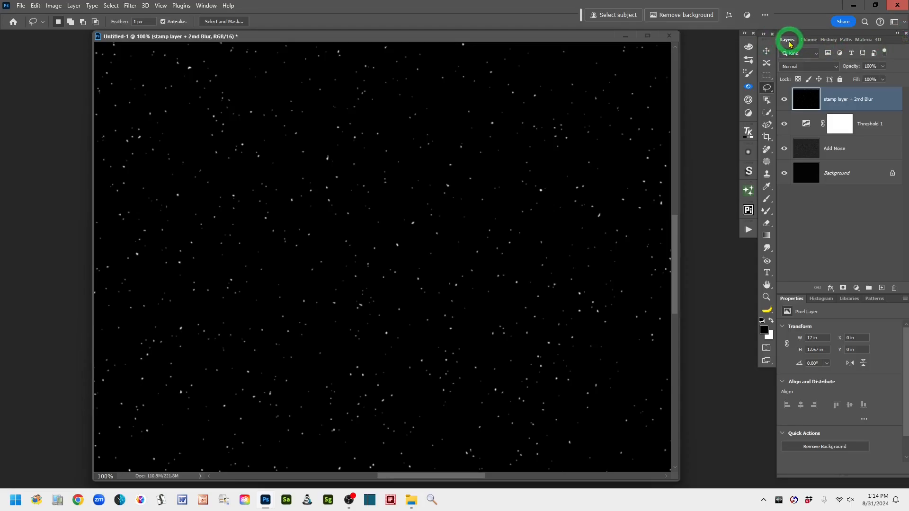
{"action": "left_click", "coordinate": [905, 42]}
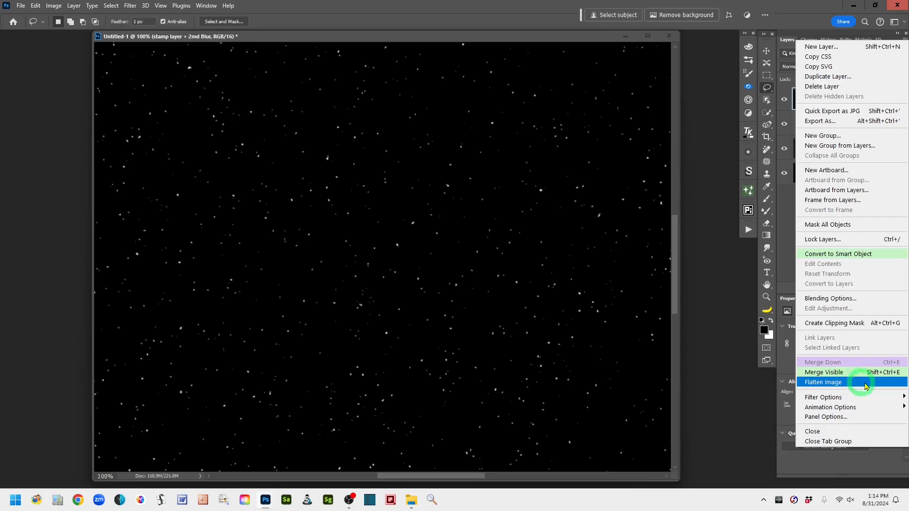
{"action": "left_click", "coordinate": [732, 273]}
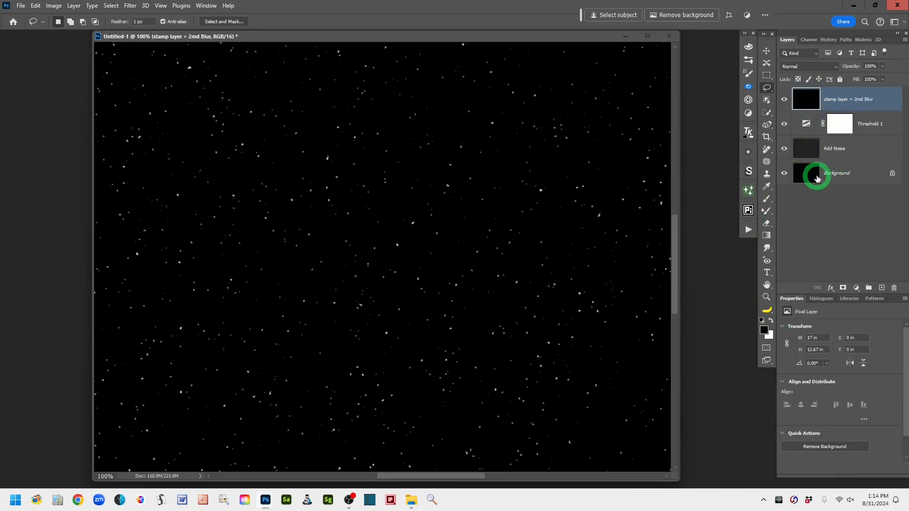
{"action": "left_click", "coordinate": [20, 7]}
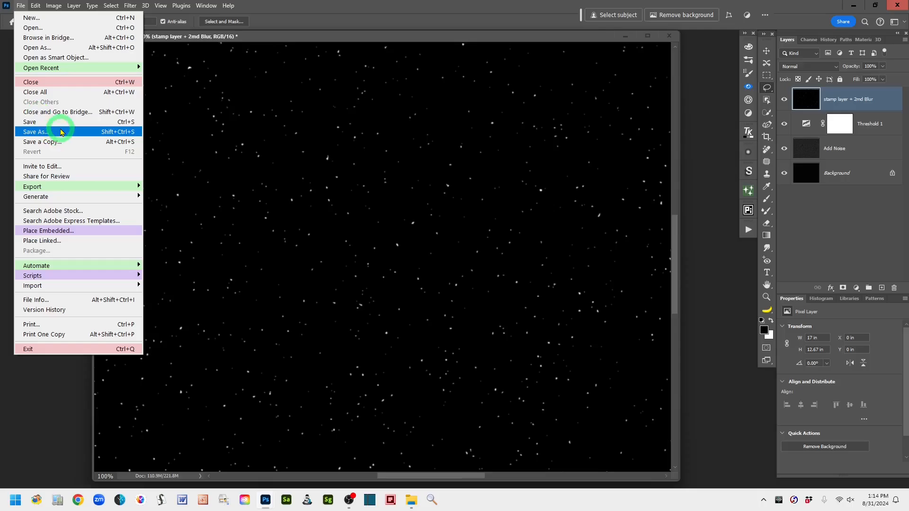
{"action": "left_click", "coordinate": [719, 248]}
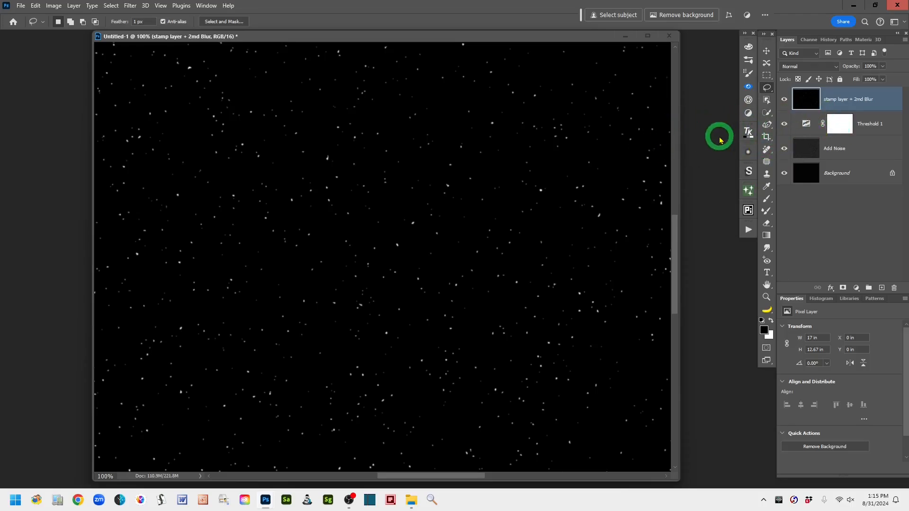
- Add a Solid Color fill layer in dark blue #2e446b above the stamp layer + 2nd Blur layer
{"action": "left_click", "coordinate": [857, 289]}
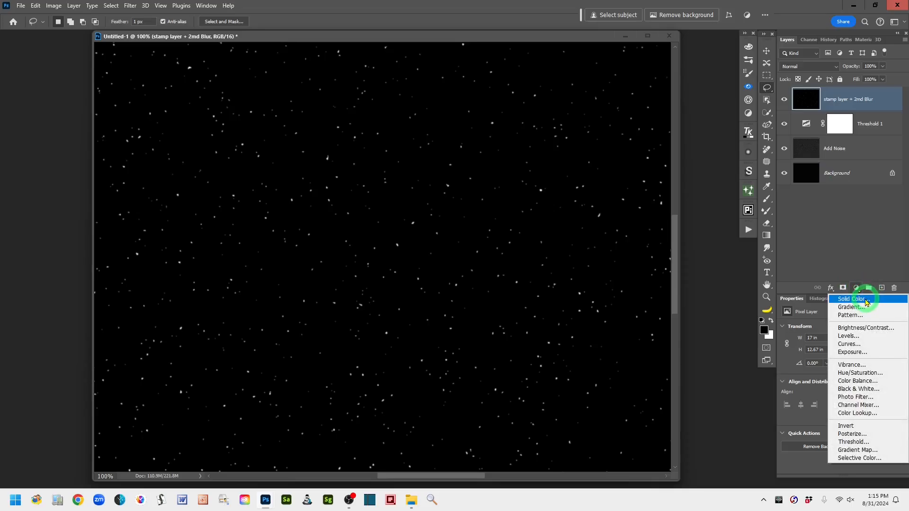
{"action": "left_click", "coordinate": [883, 302]}
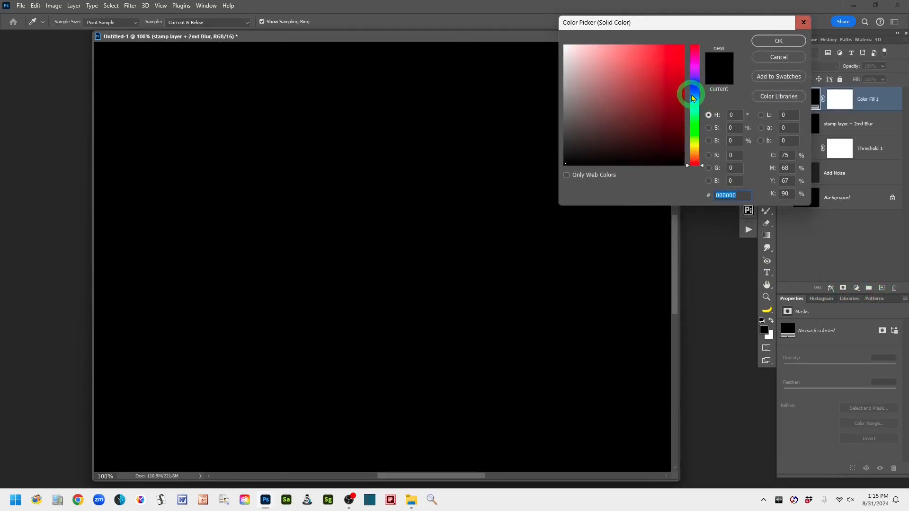
{"action": "left_click", "coordinate": [694, 87]}
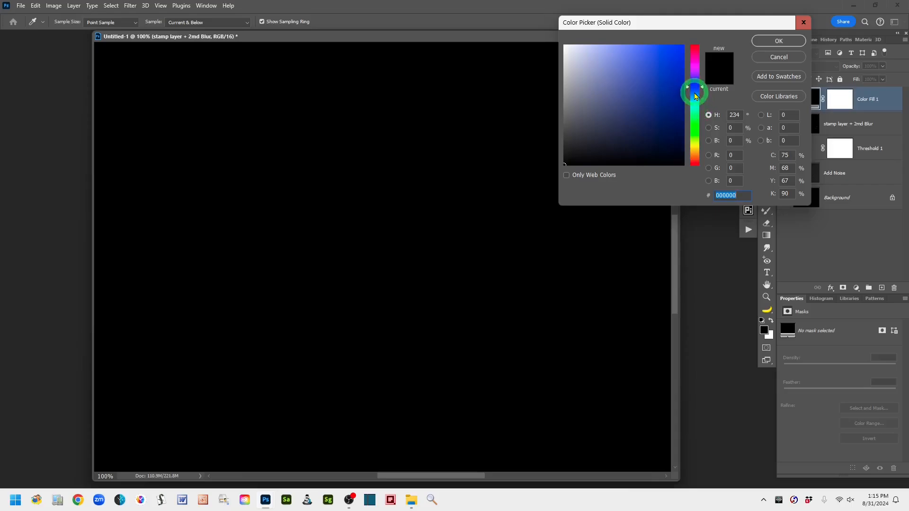
{"action": "left_click", "coordinate": [695, 92]}
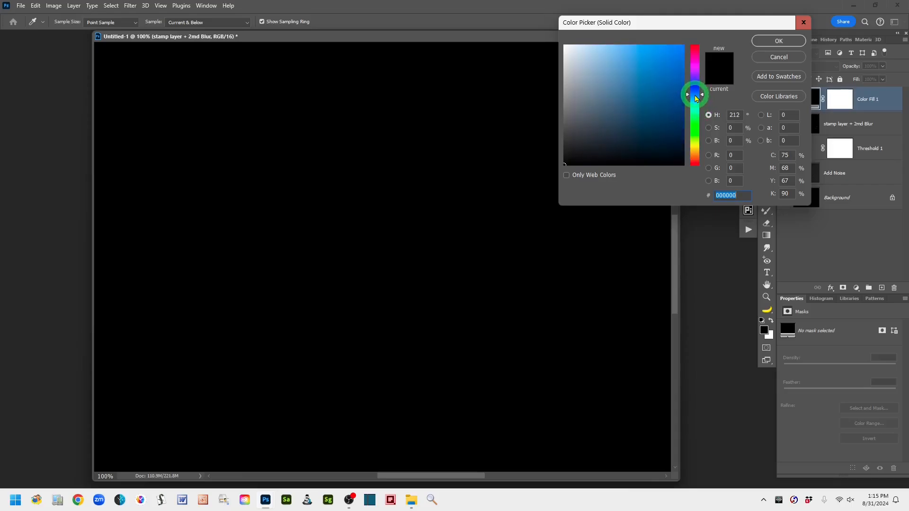
{"action": "left_click", "coordinate": [694, 86]}
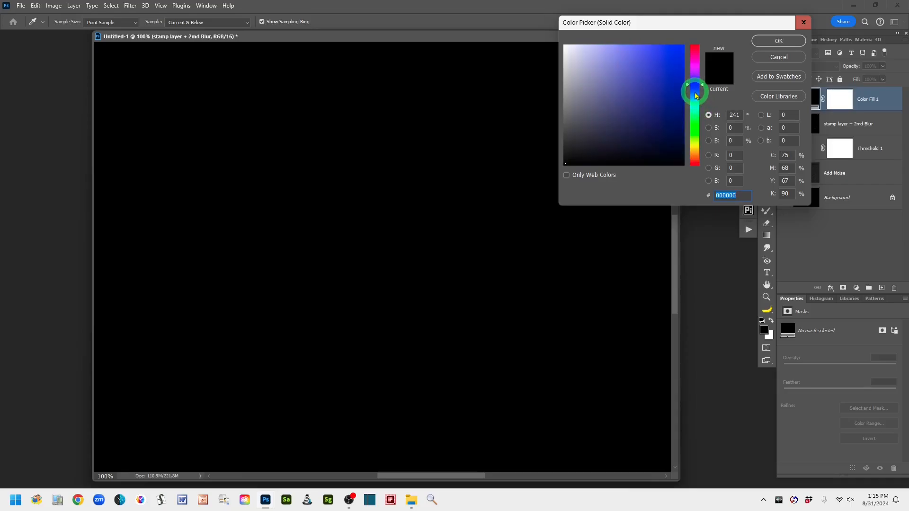
{"action": "left_click", "coordinate": [694, 91]}
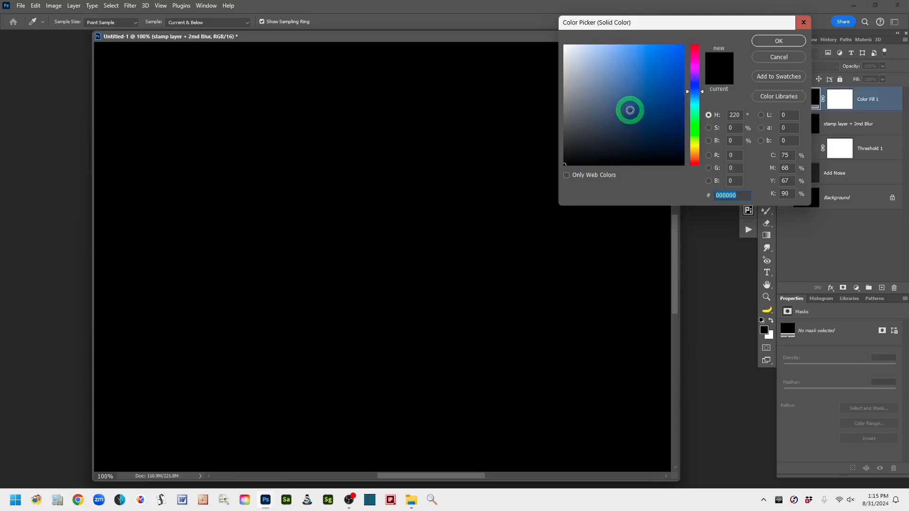
{"action": "left_click", "coordinate": [629, 110]}
{"action": "left_click_drag", "start_coordinate": [650, 115], "coordinate": [656, 112]}
{"action": "mouse_move", "coordinate": [702, 95]}
{"action": "left_mouse_down"}
{"action": "mouse_move", "coordinate": [700, 77]}
{"action": "mouse_move", "coordinate": [701, 96]}
{"action": "mouse_move", "coordinate": [659, 119]}
{"action": "left_mouse_up"}
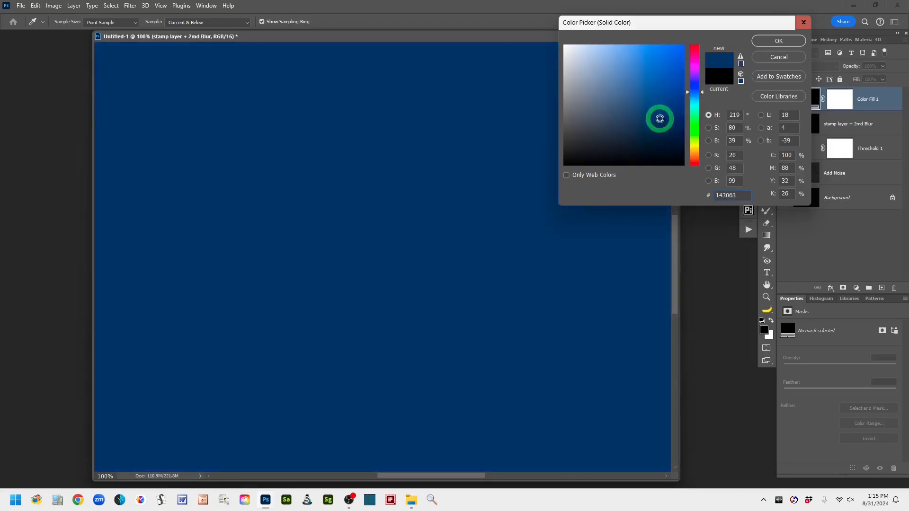
{"action": "left_click", "coordinate": [633, 120]}
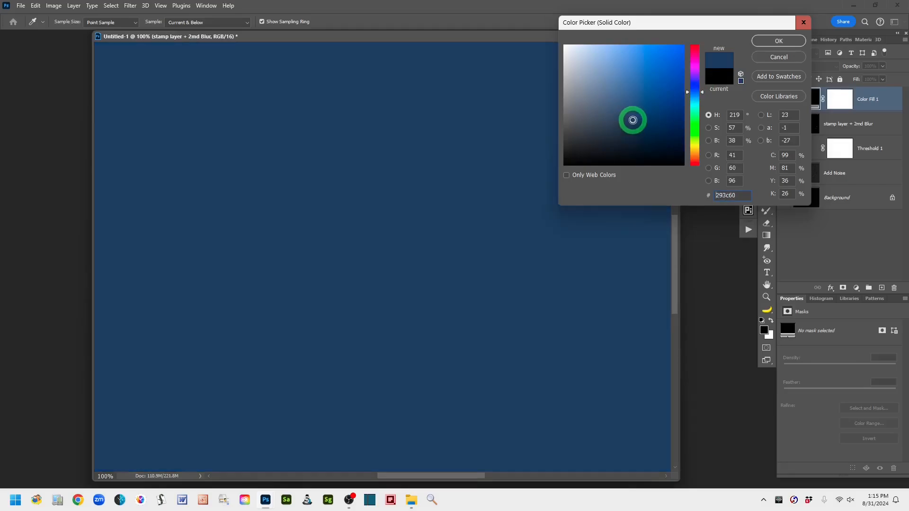
{"action": "mouse_move", "coordinate": [668, 121]}
{"action": "left_mouse_down"}
{"action": "mouse_move", "coordinate": [642, 123]}
{"action": "mouse_move", "coordinate": [641, 133]}
{"action": "mouse_move", "coordinate": [641, 127]}
{"action": "left_mouse_up"}
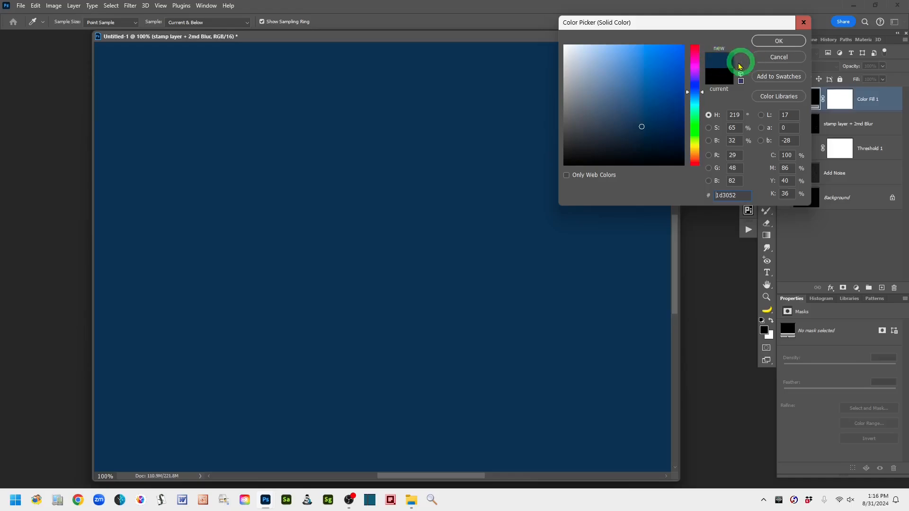
{"action": "left_click_drag", "start_coordinate": [641, 127], "coordinate": [632, 114]}
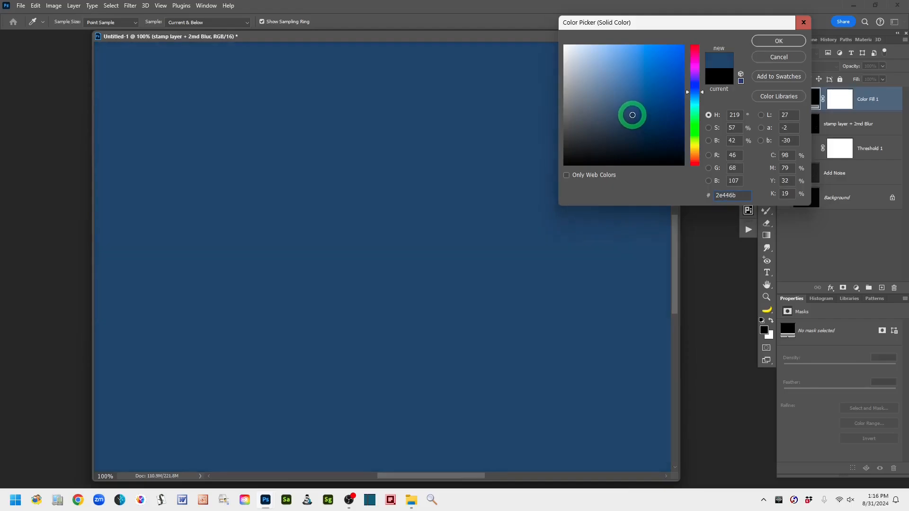
{"action": "left_click", "coordinate": [777, 41]}
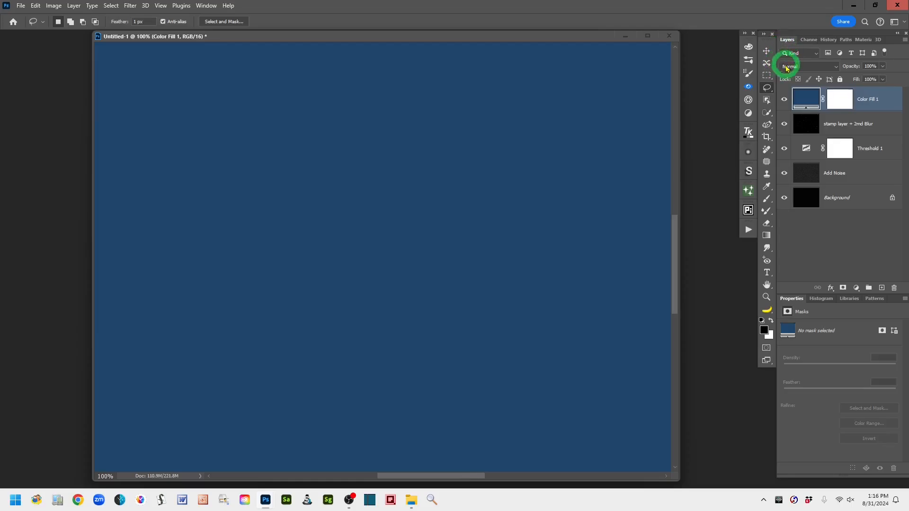
- Set the blue fill layer's blend mode to Screen and flatten the image
{"action": "left_click", "coordinate": [836, 70]}
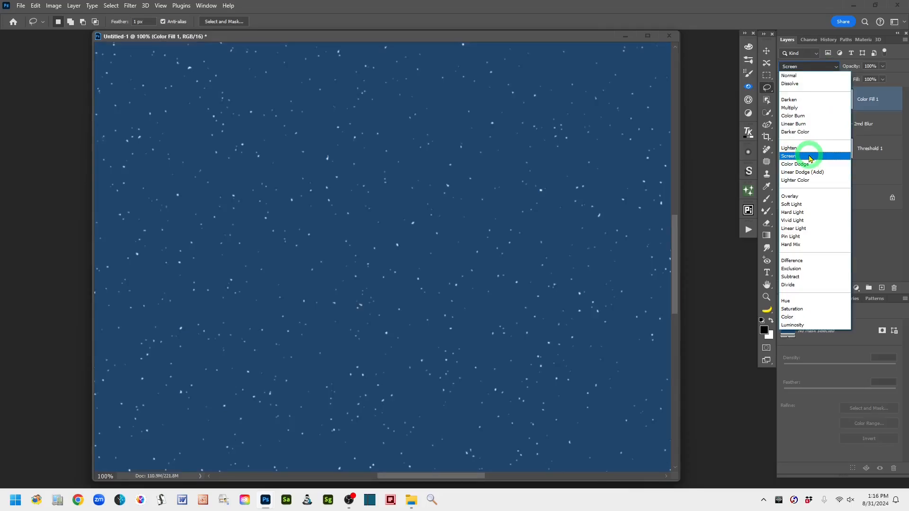
{"action": "left_click", "coordinate": [810, 158]}
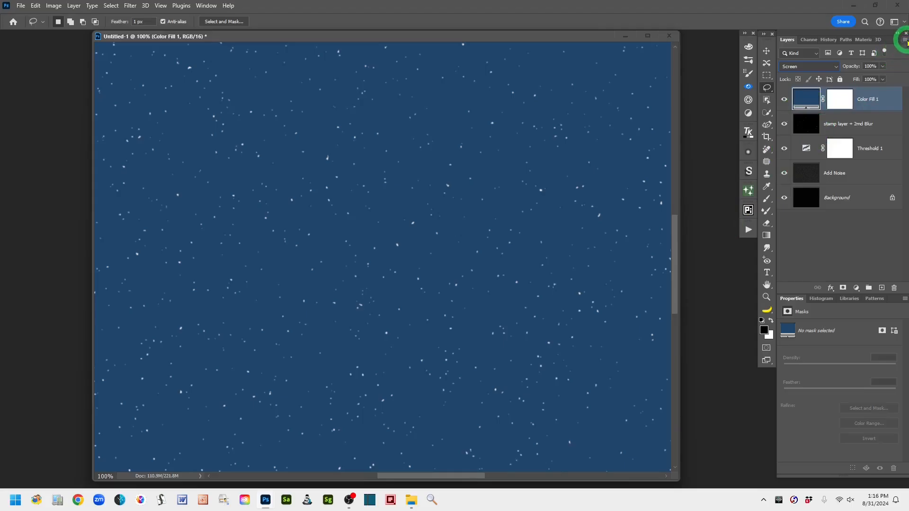
{"action": "left_click", "coordinate": [905, 41]}
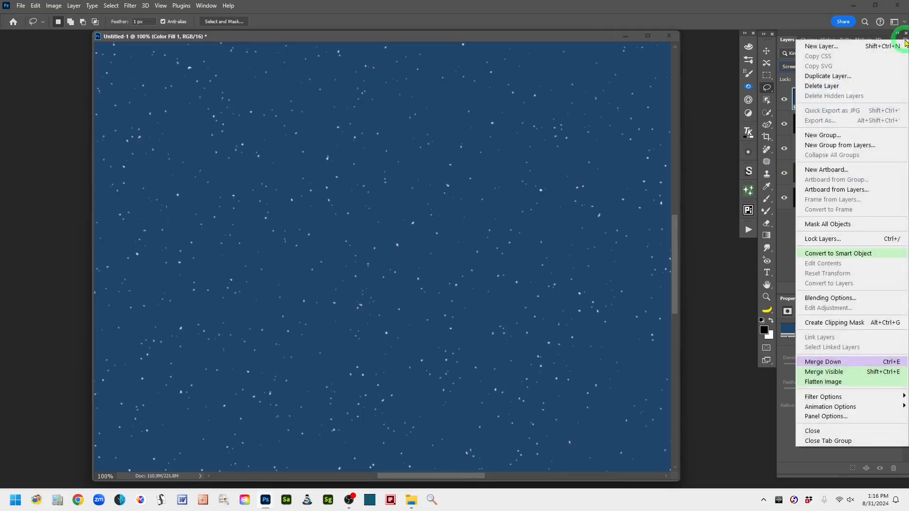
{"action": "left_click", "coordinate": [857, 385]}
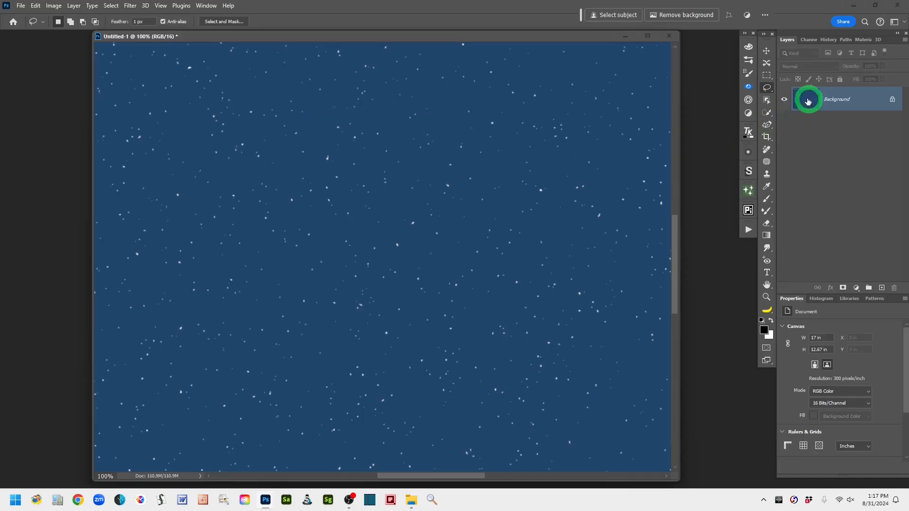
{"action": "left_click", "coordinate": [22, 8]}
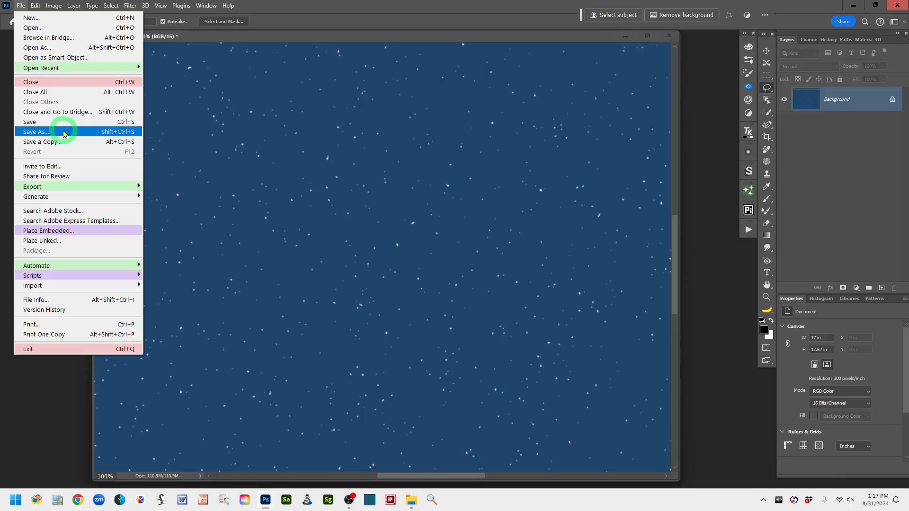
{"action": "left_click", "coordinate": [709, 247]}
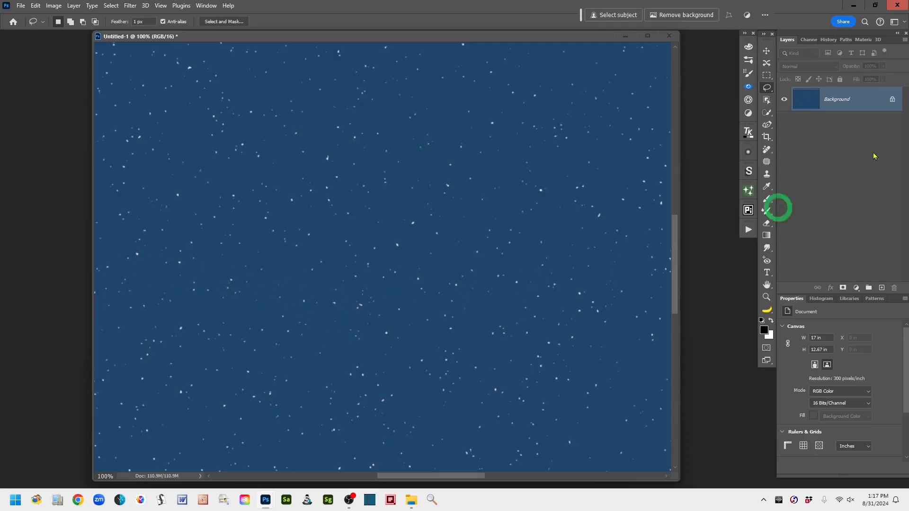
- Duplicate the Background layer of the blue star field document
{"action": "left_click_drag", "start_coordinate": [870, 100], "coordinate": [881, 288]}
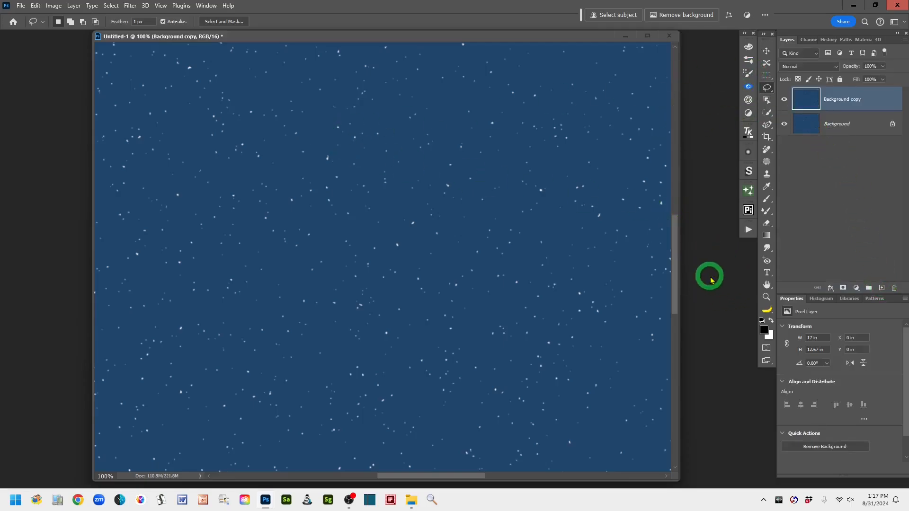
{"action": "left_click", "coordinate": [766, 52]}
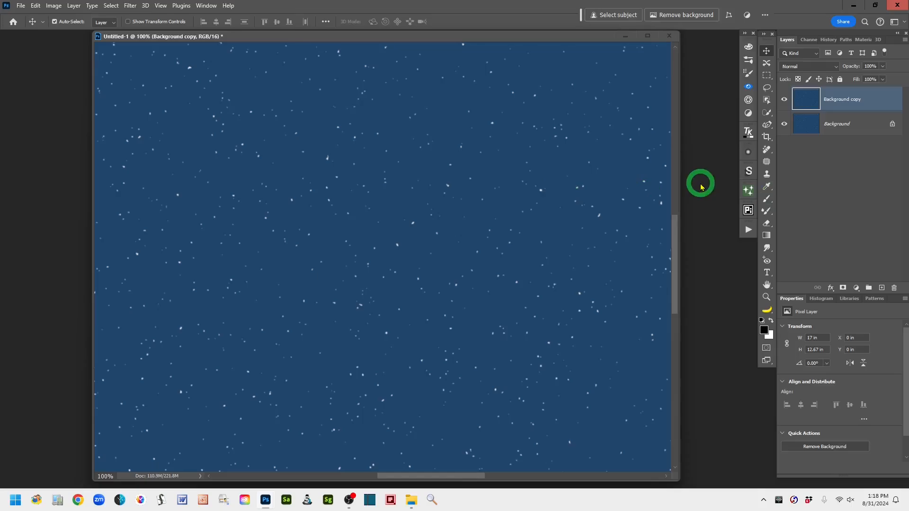
{"action": "left_click", "coordinate": [767, 89]}
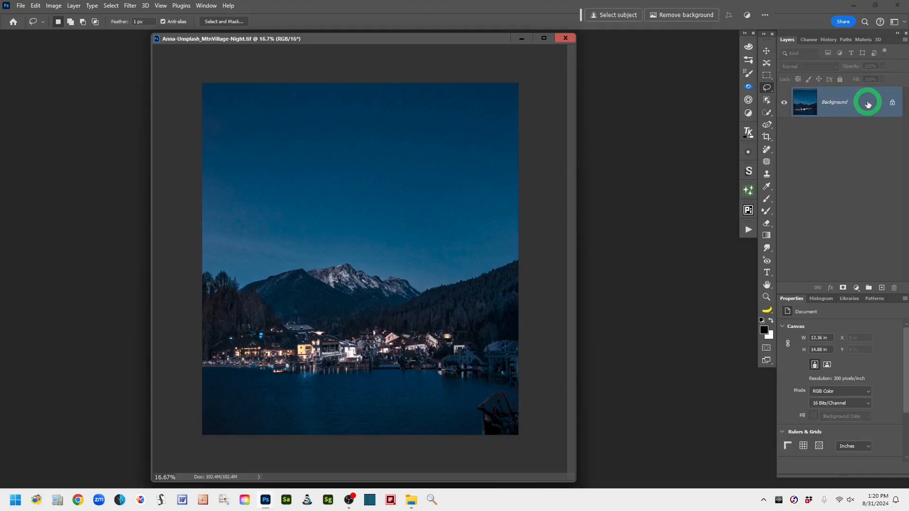
- Duplicate the Background layer of the mountain village night photo
{"action": "left_click_drag", "start_coordinate": [868, 105], "coordinate": [885, 289]}
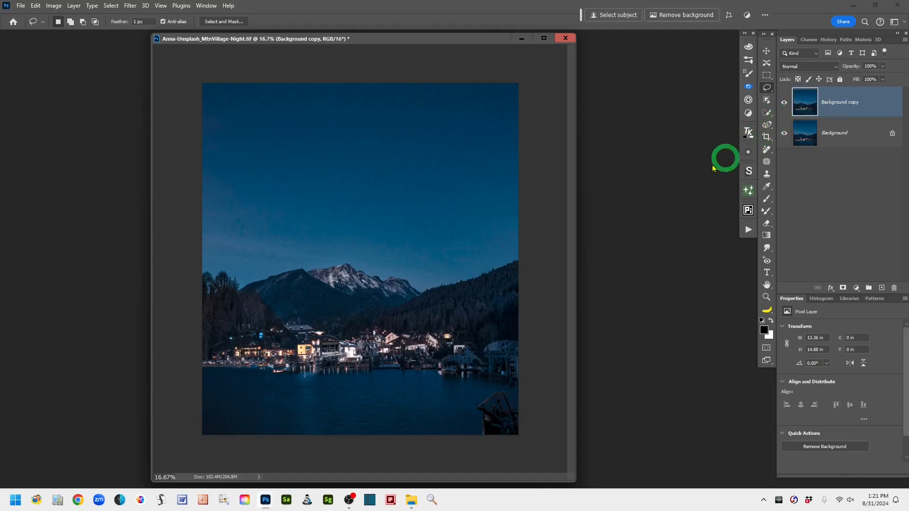
{"action": "left_click", "coordinate": [35, 6]}
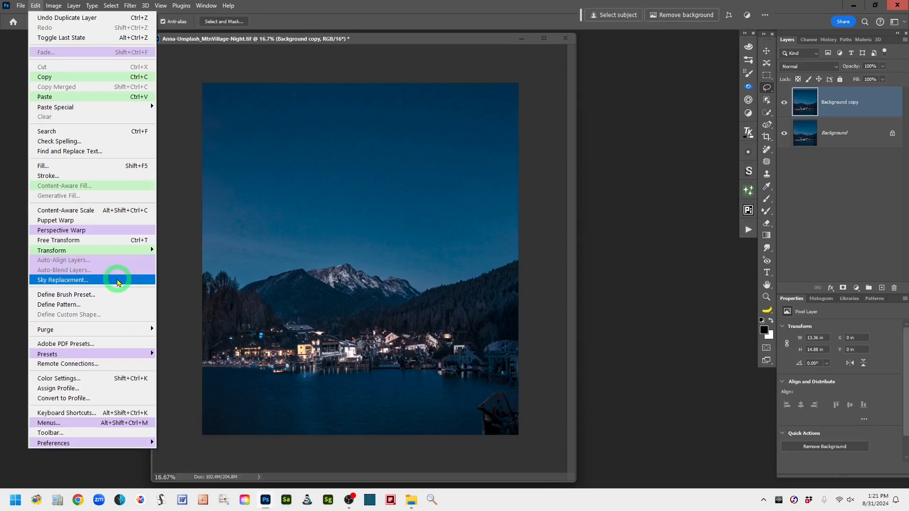
{"action": "left_click", "coordinate": [118, 283]}
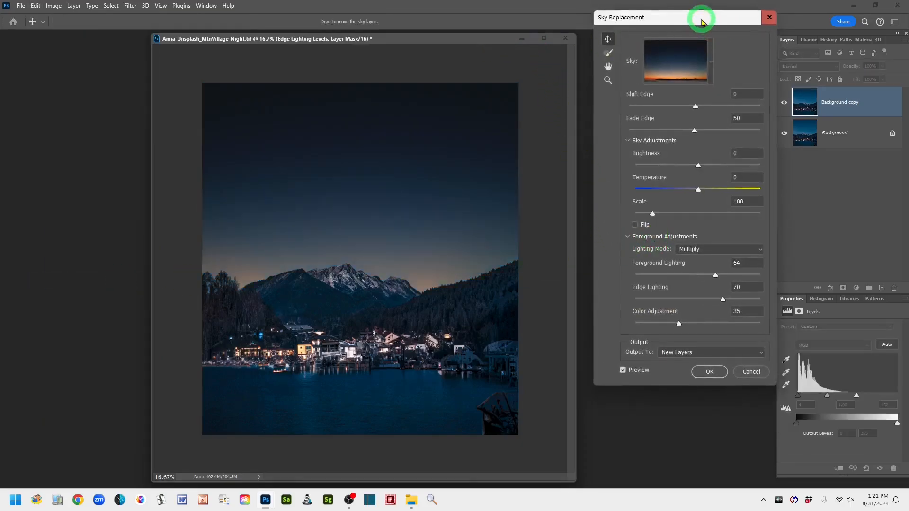
{"action": "left_click_drag", "start_coordinate": [702, 24], "coordinate": [656, 27]}
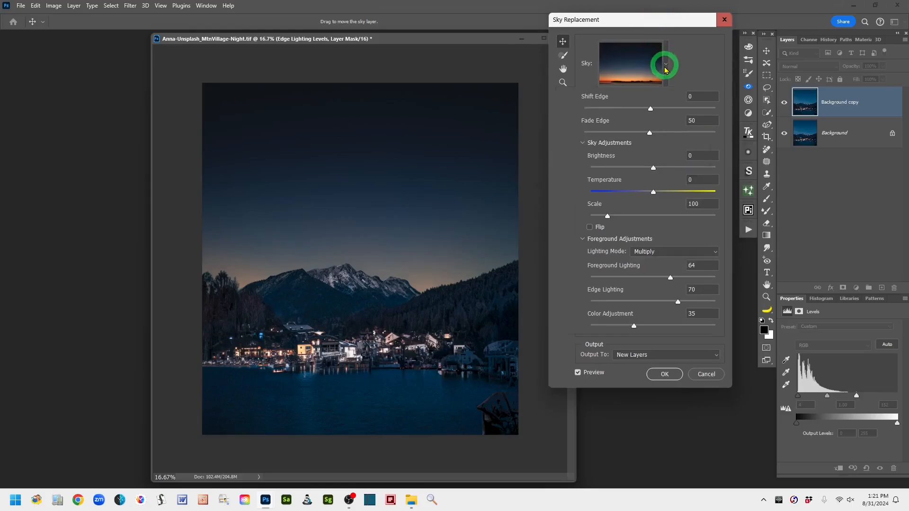
{"action": "left_click", "coordinate": [665, 64]}
{"action": "left_click", "coordinate": [664, 20]}
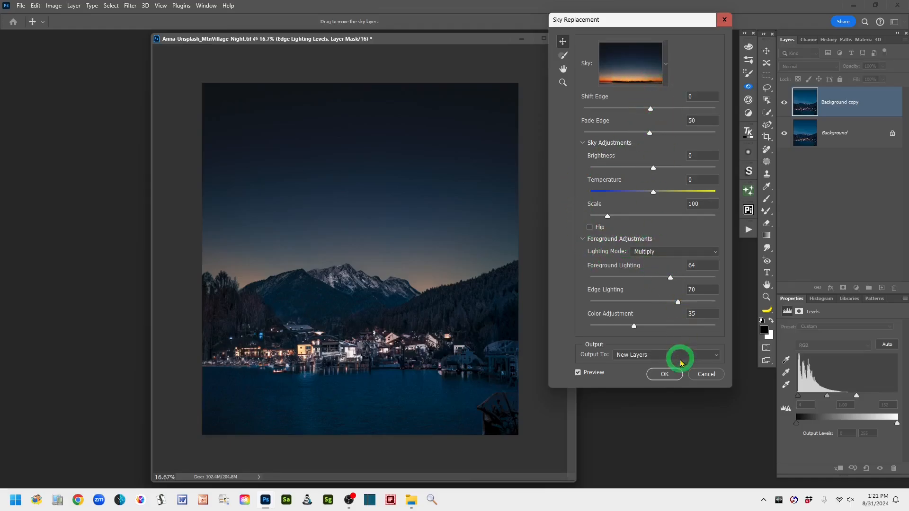
{"action": "left_click", "coordinate": [708, 374]}
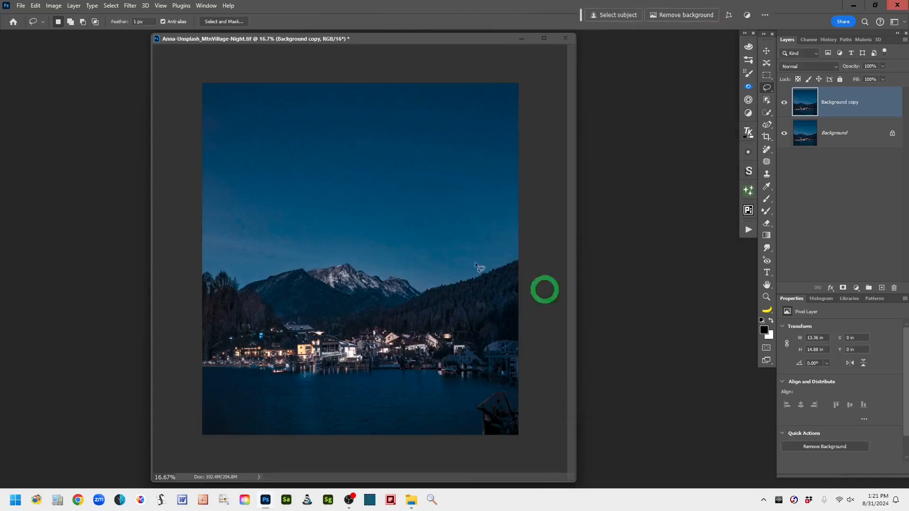
- Open Sky Replacement for the duplicated mountain village layer and look through the available sky presets
{"action": "left_click", "coordinate": [35, 6]}
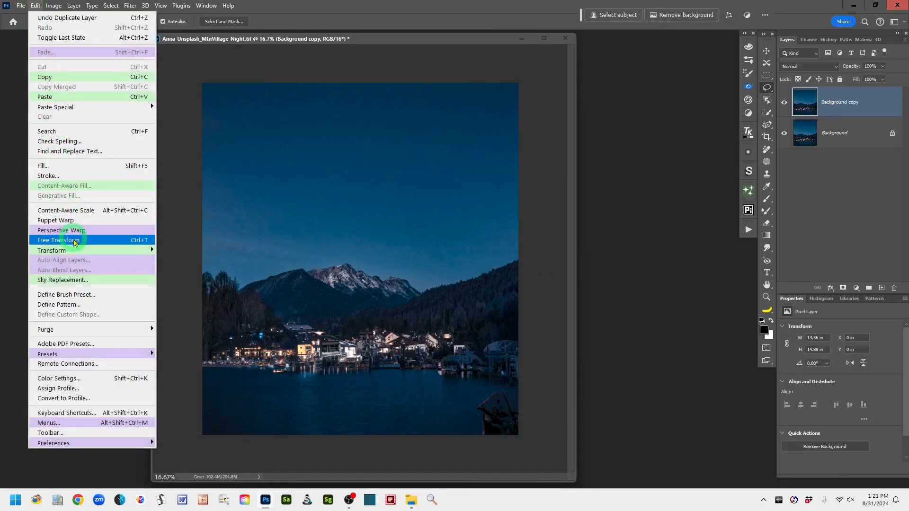
{"action": "left_click", "coordinate": [71, 279]}
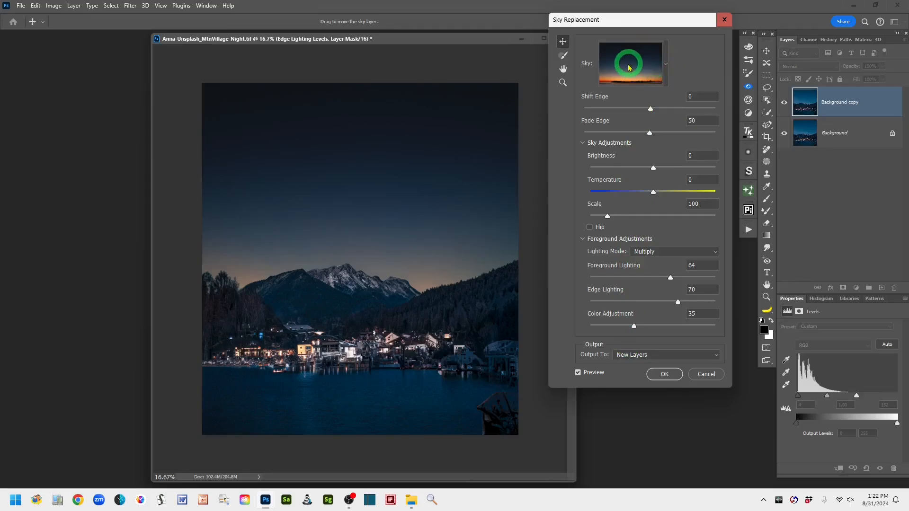
{"action": "left_click", "coordinate": [666, 67]}
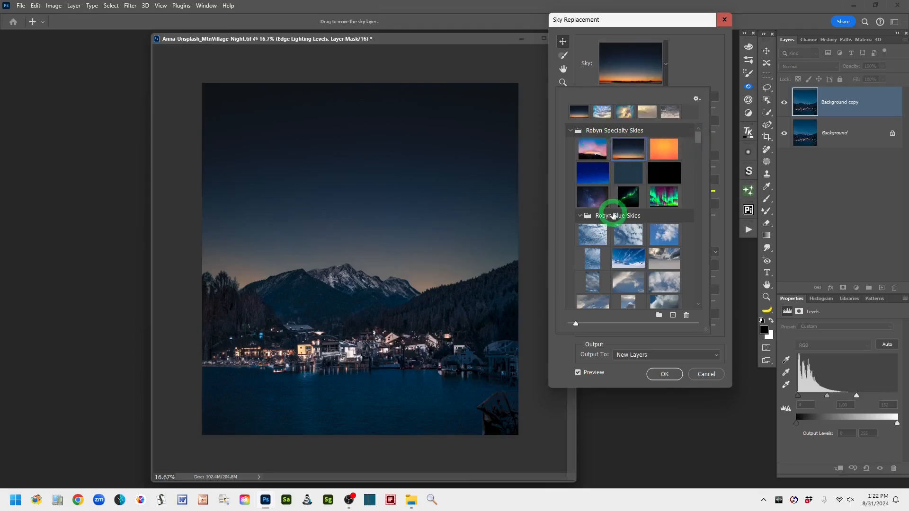
{"action": "mouse_move", "coordinate": [700, 138]}
{"action": "left_mouse_down"}
{"action": "mouse_move", "coordinate": [699, 251]}
{"action": "mouse_move", "coordinate": [701, 130]}
{"action": "left_mouse_up"}
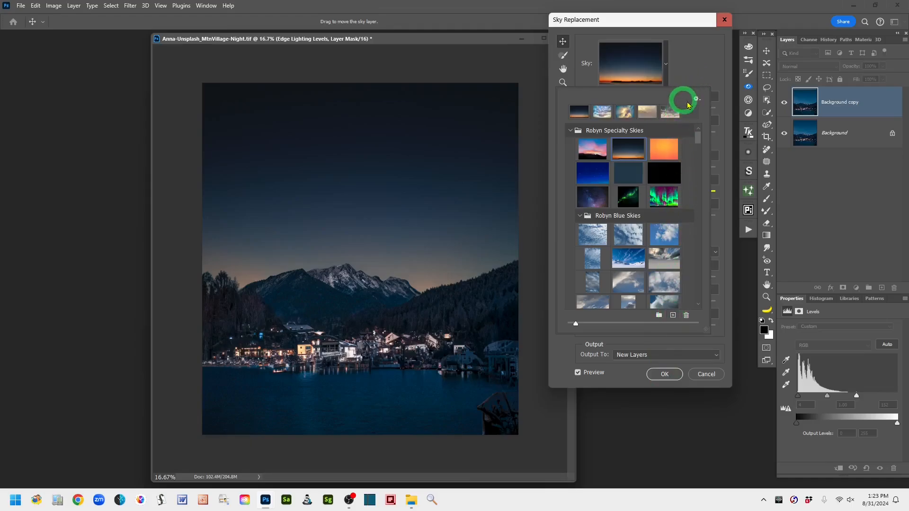
{"action": "left_click", "coordinate": [702, 64]}
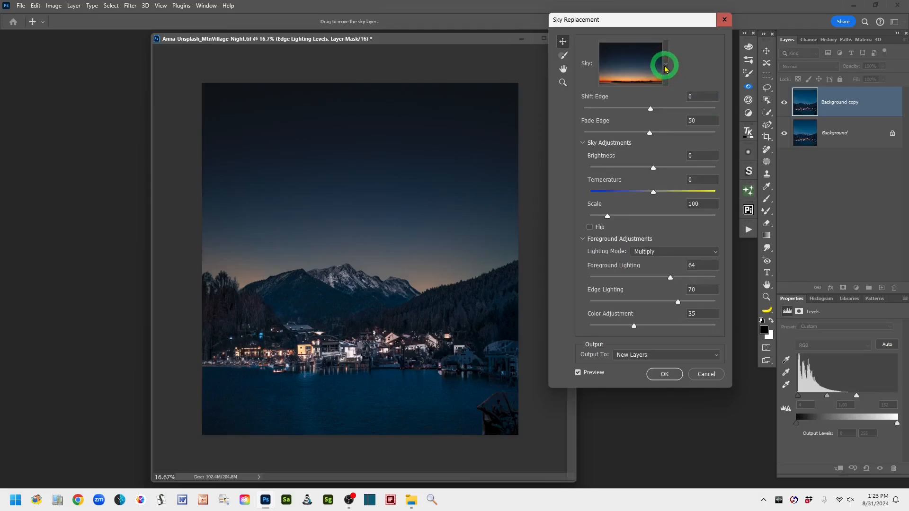
- Choose the dark blue star field preset from the Robyn Specialty Skies group as the replacement sky
{"action": "left_click", "coordinate": [665, 68]}
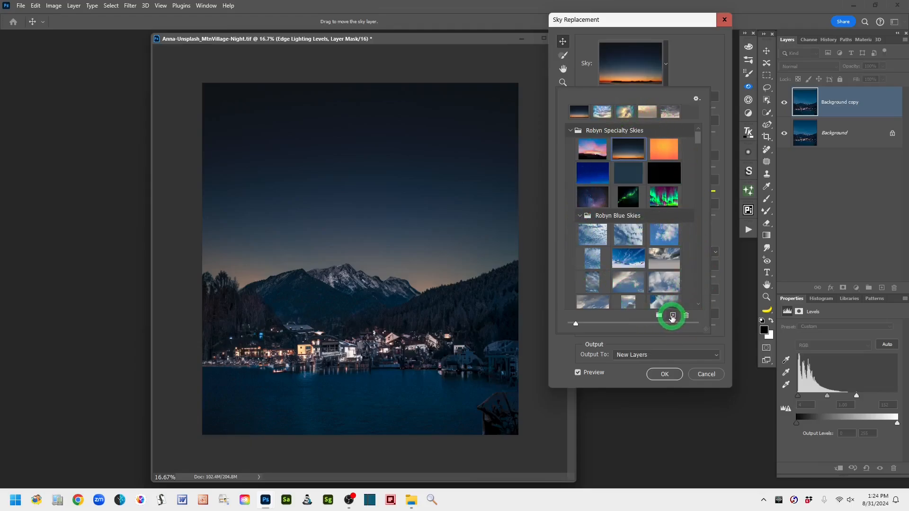
{"action": "left_click", "coordinate": [672, 316]}
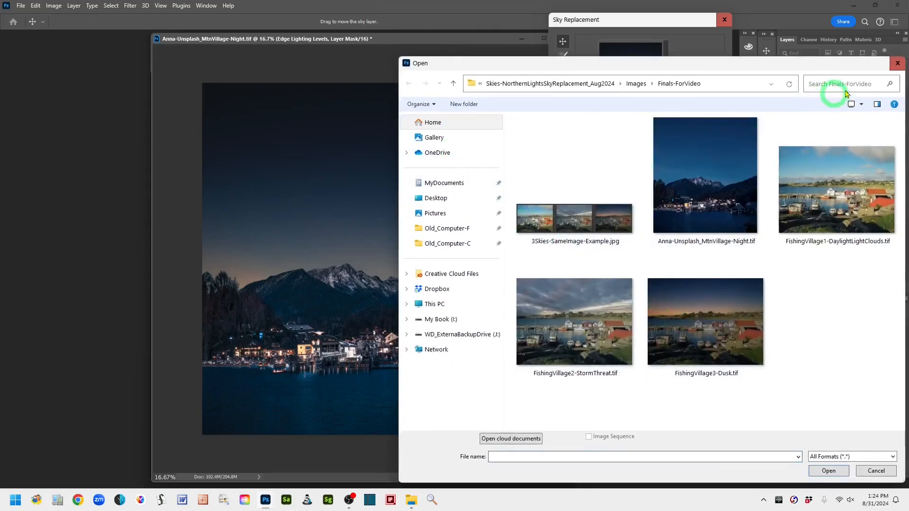
{"action": "left_click", "coordinate": [897, 65]}
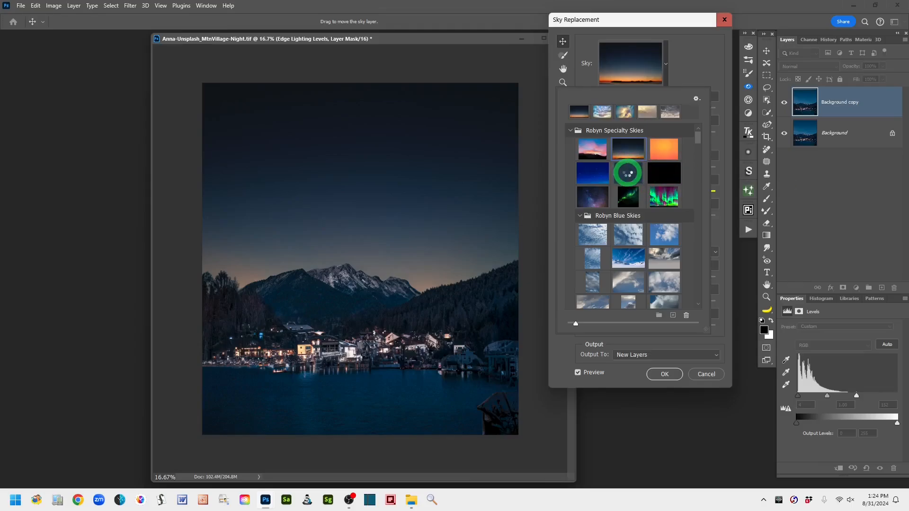
{"action": "left_click", "coordinate": [628, 174]}
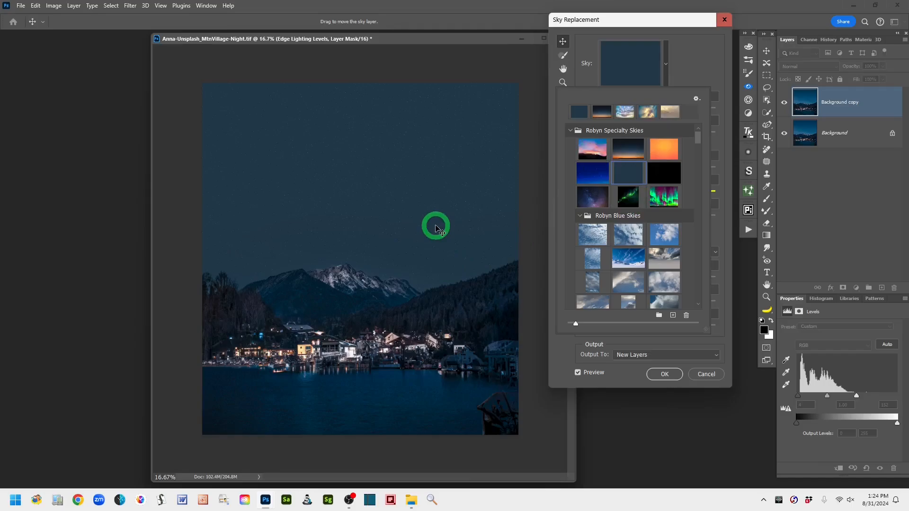
{"action": "key", "text": "ctrl+plus"}
{"action": "key", "text": "ctrl+plus"}
{"action": "key", "text": "ctrl+plus"}
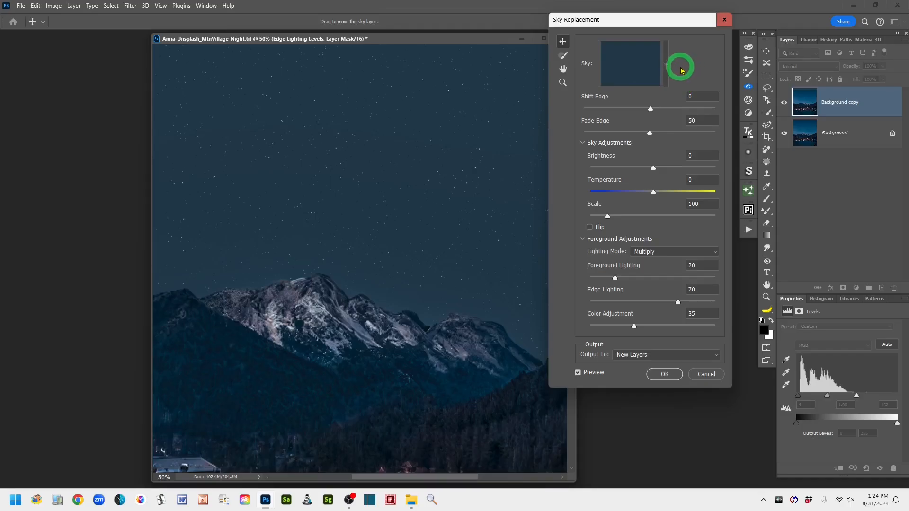
- Review the options for managing sky presets, including getting more skies and creating a new sky group
{"action": "left_click", "coordinate": [663, 62]}
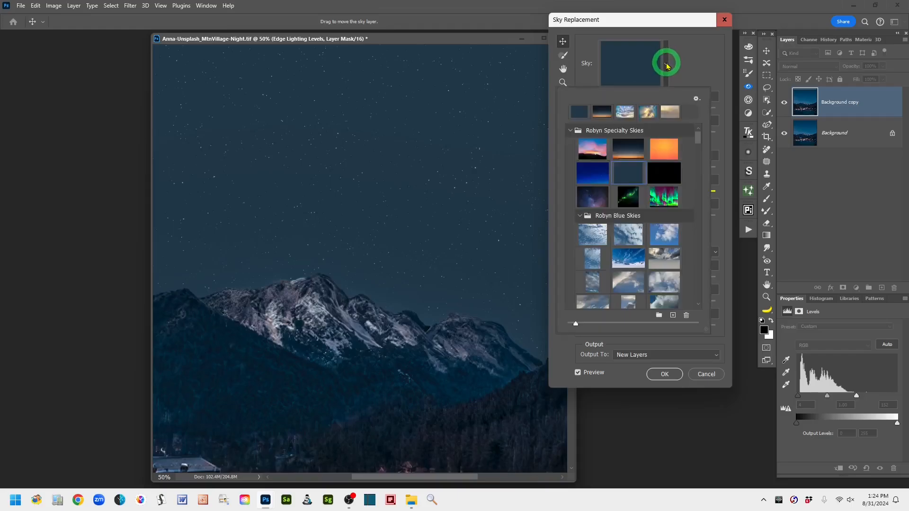
{"action": "left_click", "coordinate": [701, 101]}
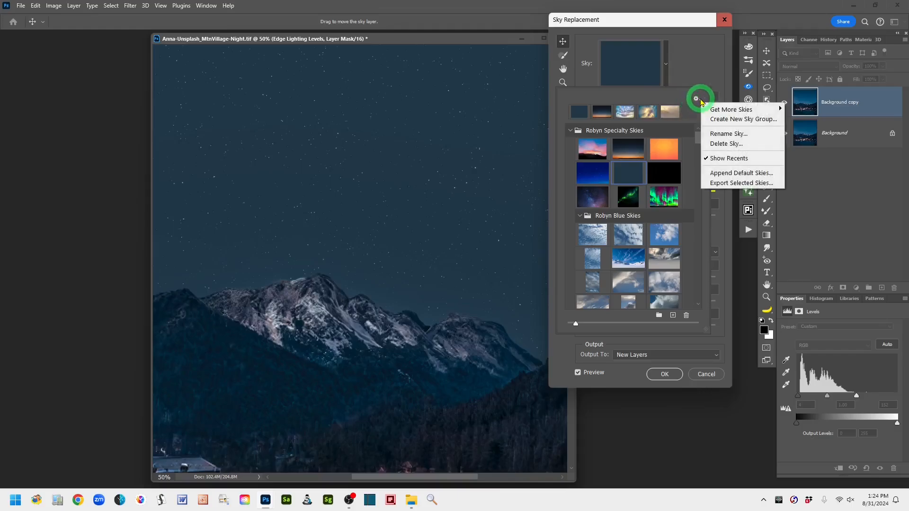
{"action": "mouse_move", "coordinate": [717, 113]}
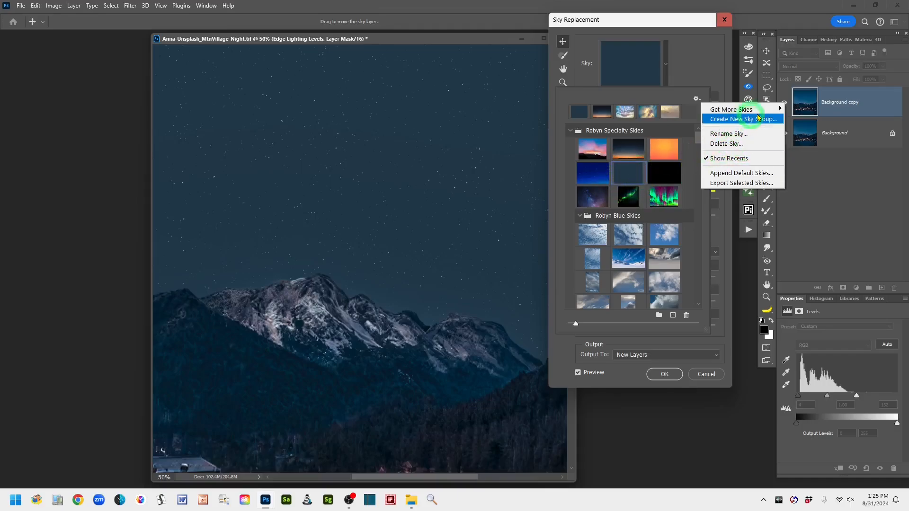
{"action": "mouse_move", "coordinate": [767, 109]}
{"action": "left_click", "coordinate": [718, 79]}
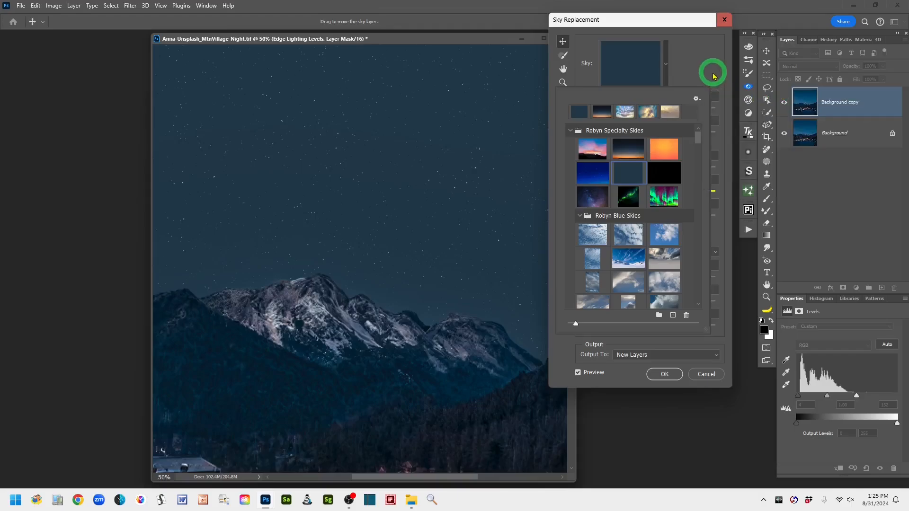
{"action": "left_click", "coordinate": [709, 70]}
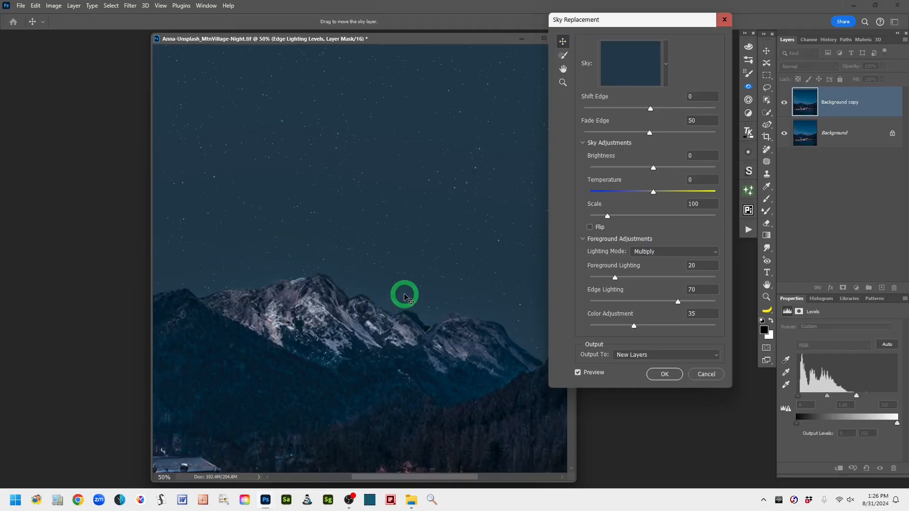
- Switch to the Sky Brush and try it along the edge between the sky and the snowy mountain peak
{"action": "key", "text": "ctrl+minus"}
{"action": "key", "text": "ctrl+minus"}
{"action": "key", "text": "ctrl+minus"}
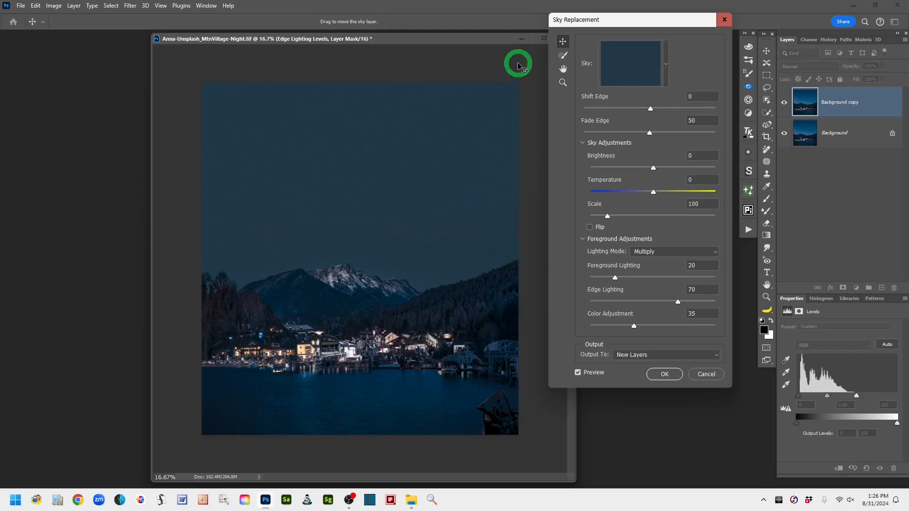
{"action": "left_click", "coordinate": [563, 56]}
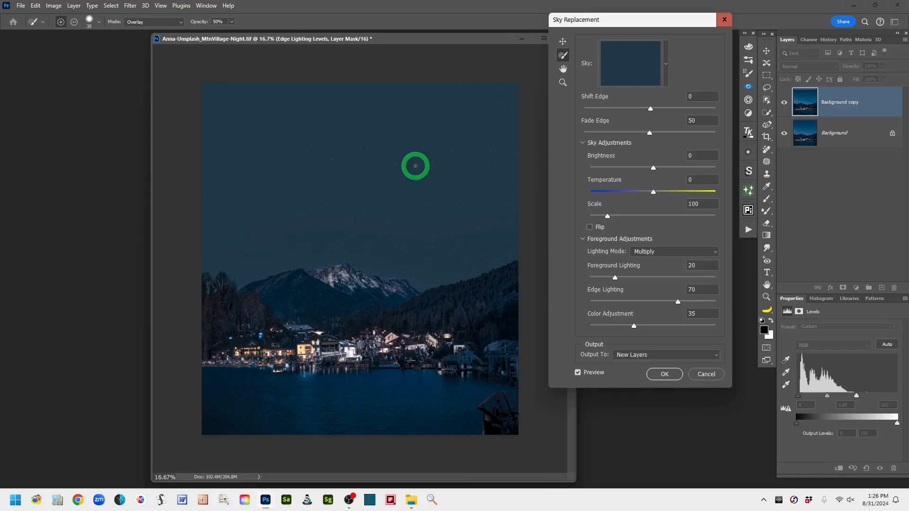
{"action": "key", "text": "ctrl+plus"}
{"action": "key", "text": "ctrl+plus"}
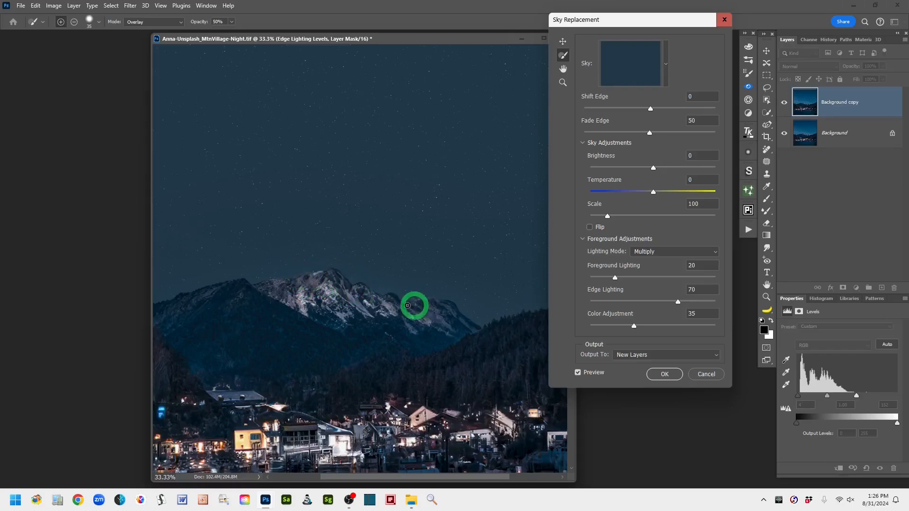
{"action": "mouse_move", "coordinate": [336, 233]}
{"action": "left_mouse_down"}
{"action": "mouse_move", "coordinate": [341, 302]}
{"action": "mouse_move", "coordinate": [328, 301]}
{"action": "mouse_move", "coordinate": [317, 276]}
{"action": "mouse_move", "coordinate": [342, 283]}
{"action": "mouse_move", "coordinate": [327, 296]}
{"action": "left_mouse_up"}
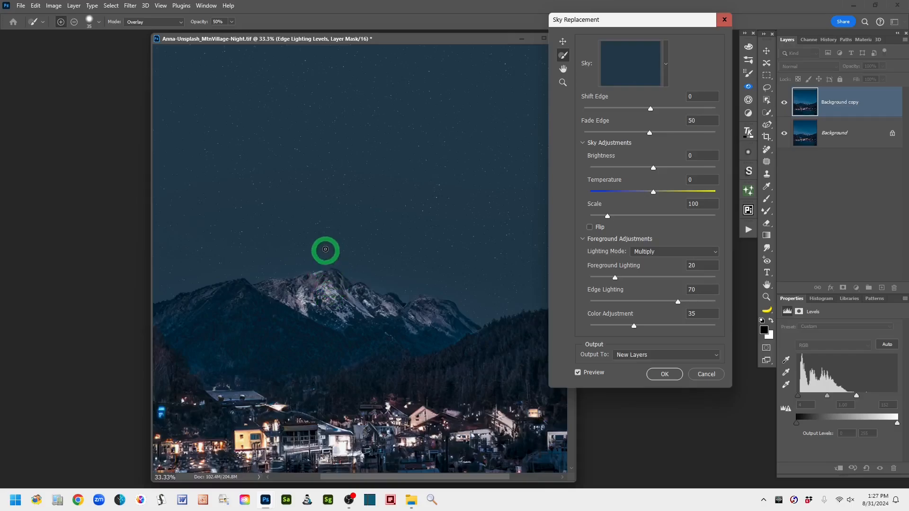
{"action": "key", "text": "alt"}
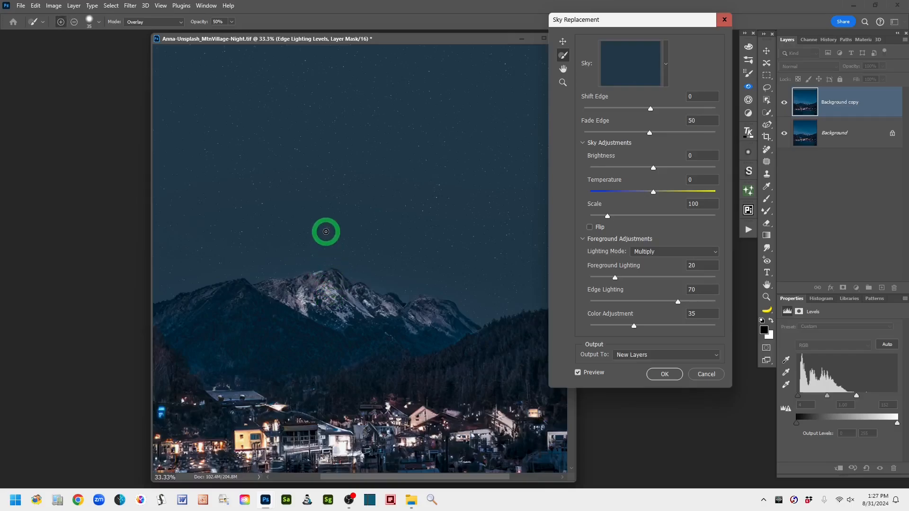
{"action": "key", "text": "alt"}
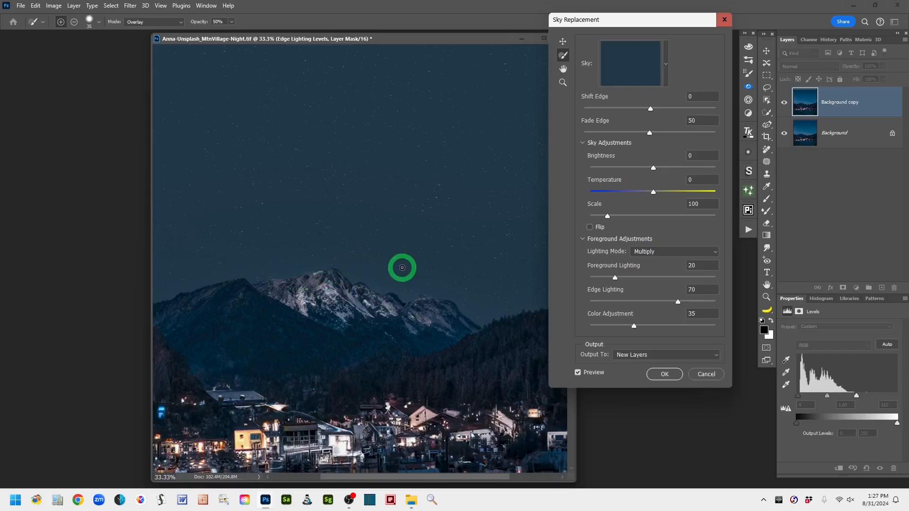
- Try Shift Edge at 47 and -65 before returning it to 0, and set Fade Edge to 36
{"action": "key", "text": "ctrl+plus"}
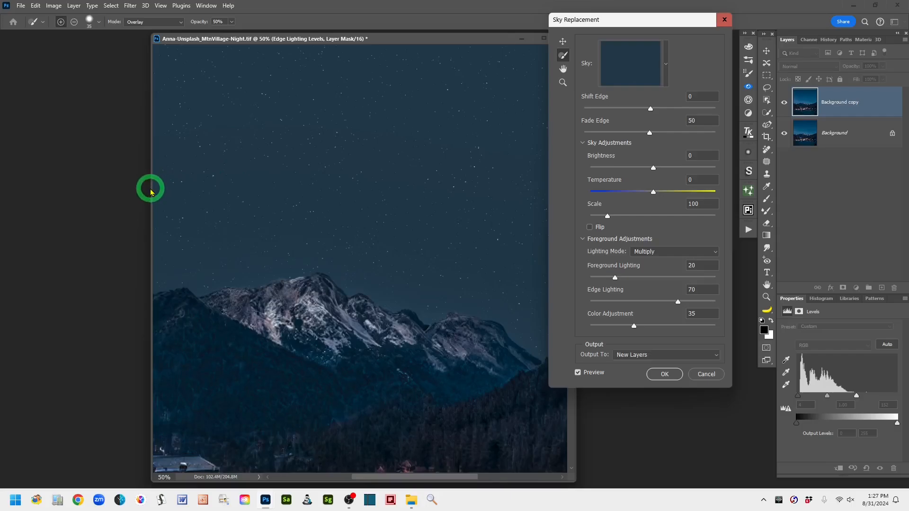
{"action": "left_click_drag", "start_coordinate": [151, 191], "coordinate": [45, 197]}
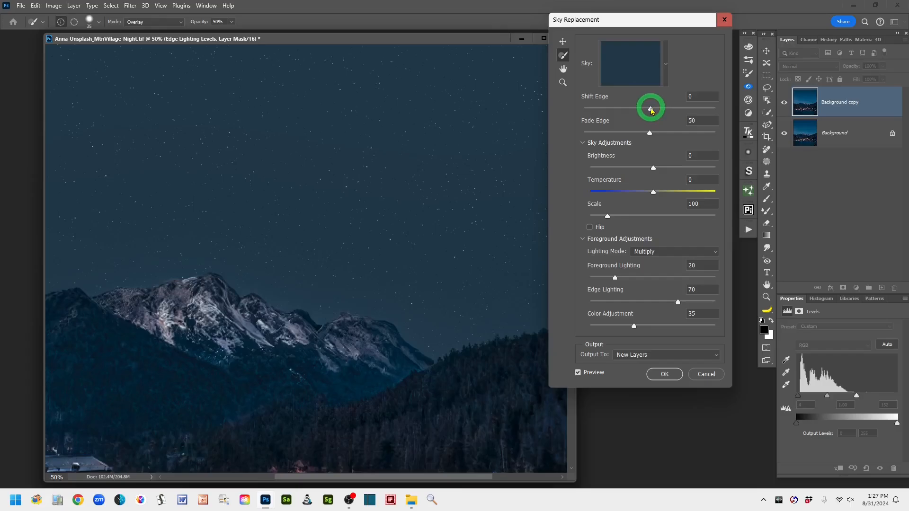
{"action": "left_click_drag", "start_coordinate": [651, 110], "coordinate": [680, 109]}
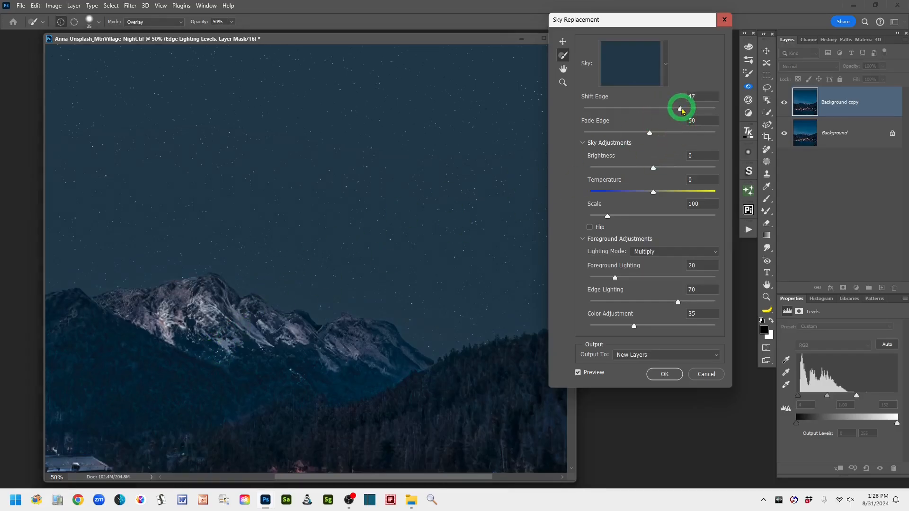
{"action": "left_click_drag", "start_coordinate": [680, 109], "coordinate": [606, 109]}
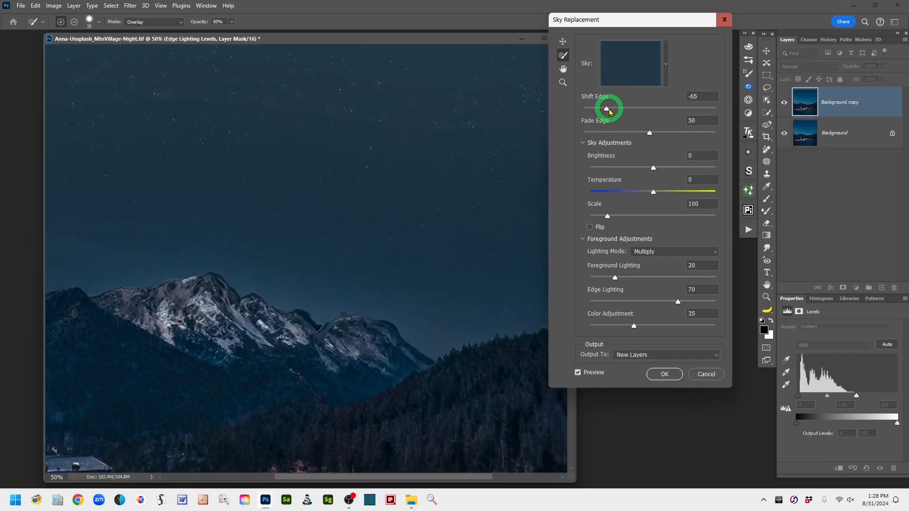
{"action": "left_click_drag", "start_coordinate": [610, 111], "coordinate": [648, 111]}
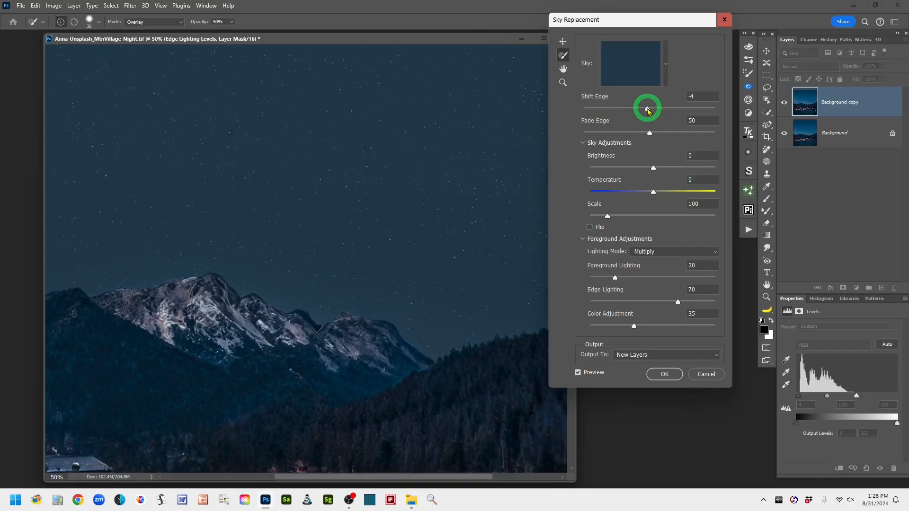
{"action": "left_click_drag", "start_coordinate": [701, 97], "coordinate": [678, 98]}
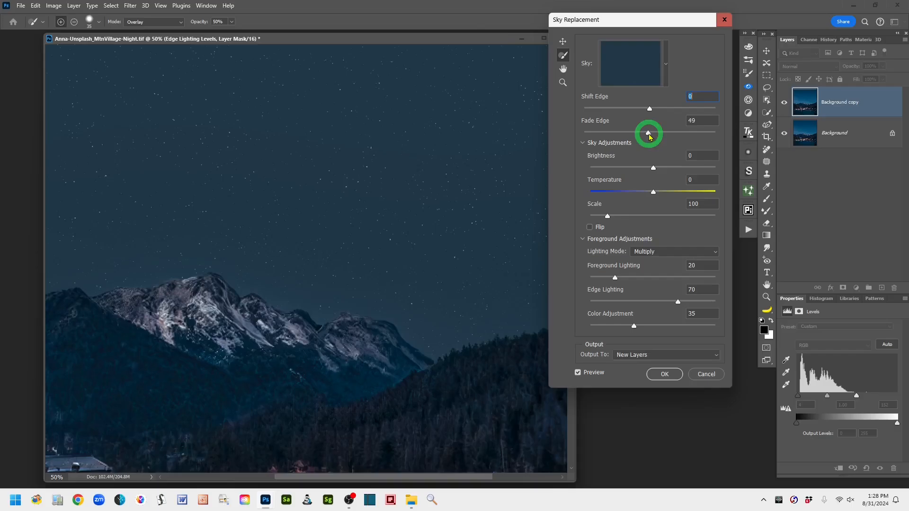
{"action": "left_click_drag", "start_coordinate": [649, 135], "coordinate": [701, 138]}
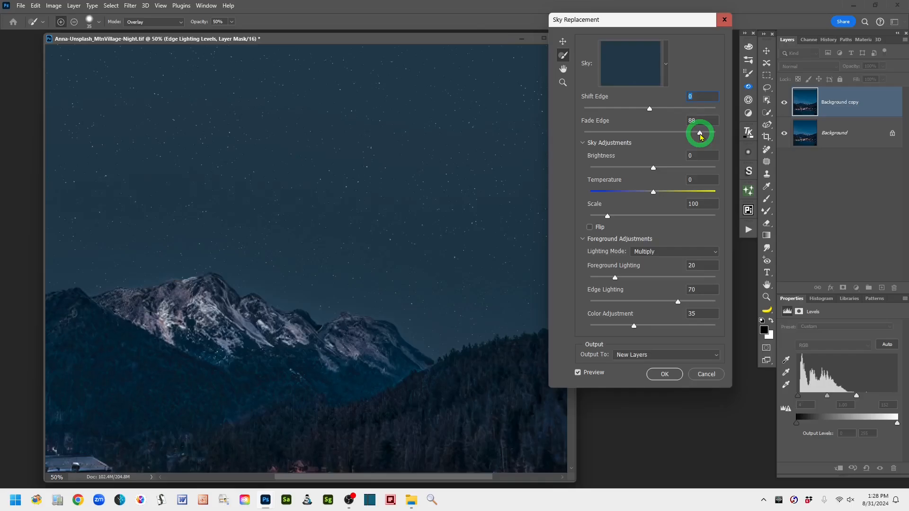
{"action": "left_click_drag", "start_coordinate": [701, 138], "coordinate": [631, 136]}
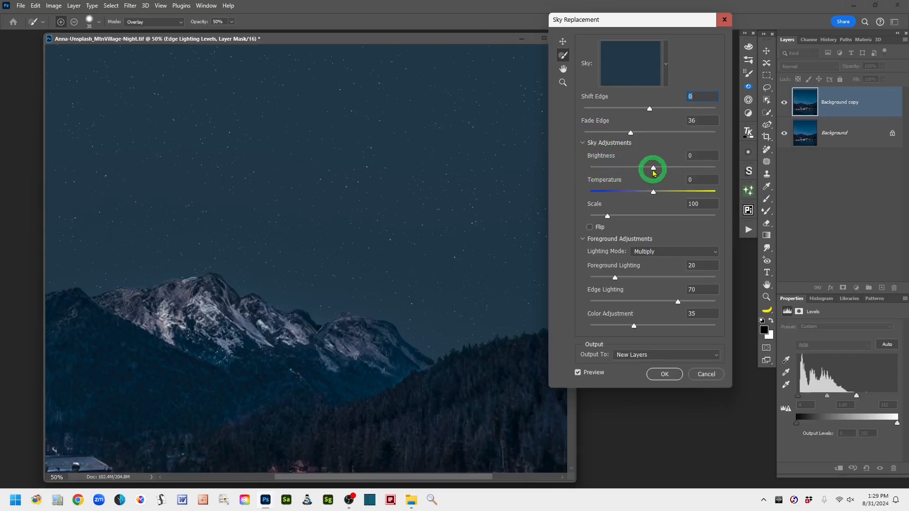
- Set the replacement sky's Brightness to 6 and its Temperature to -15
{"action": "mouse_move", "coordinate": [654, 172]}
{"action": "left_mouse_down"}
{"action": "mouse_move", "coordinate": [680, 166]}
{"action": "mouse_move", "coordinate": [619, 162]}
{"action": "mouse_move", "coordinate": [657, 170]}
{"action": "left_mouse_up"}
{"action": "left_click_drag", "start_coordinate": [653, 195], "coordinate": [644, 196]}
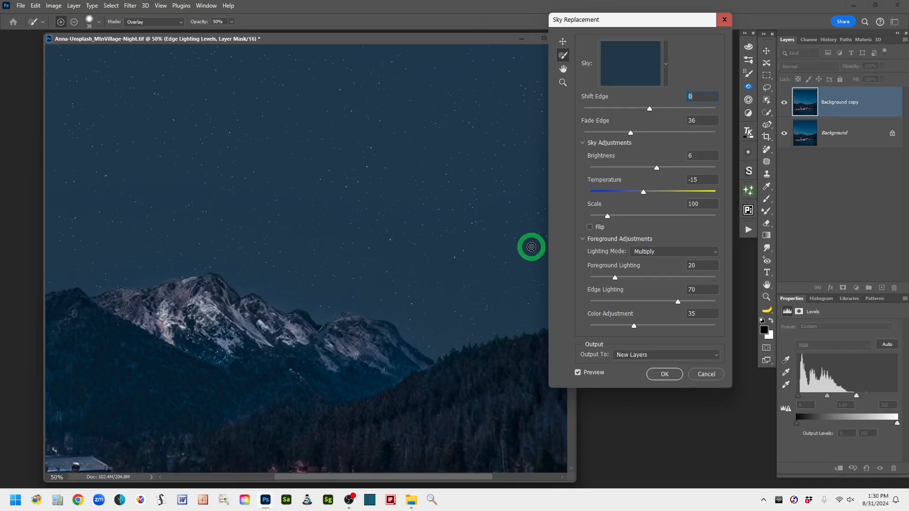
{"action": "key", "text": "ctrl+minus"}
{"action": "key", "text": "ctrl+minus"}
{"action": "key", "text": "ctrl+minus"}
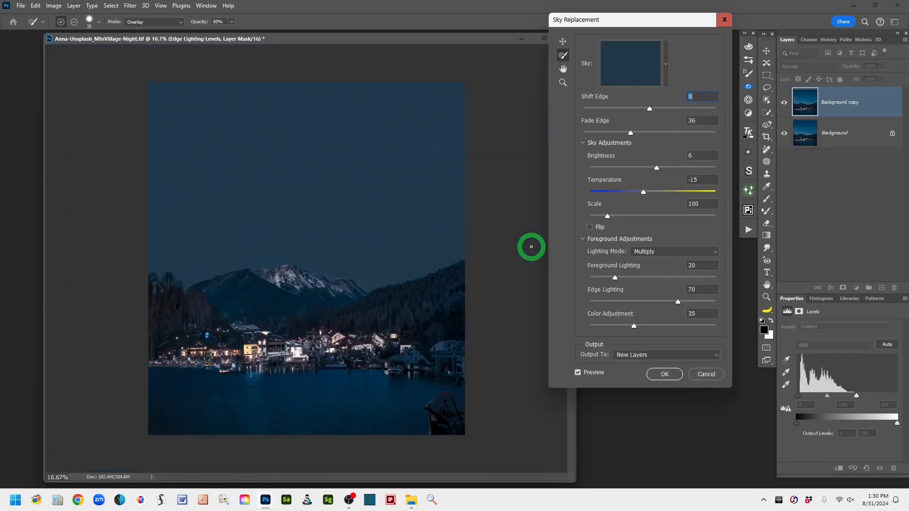
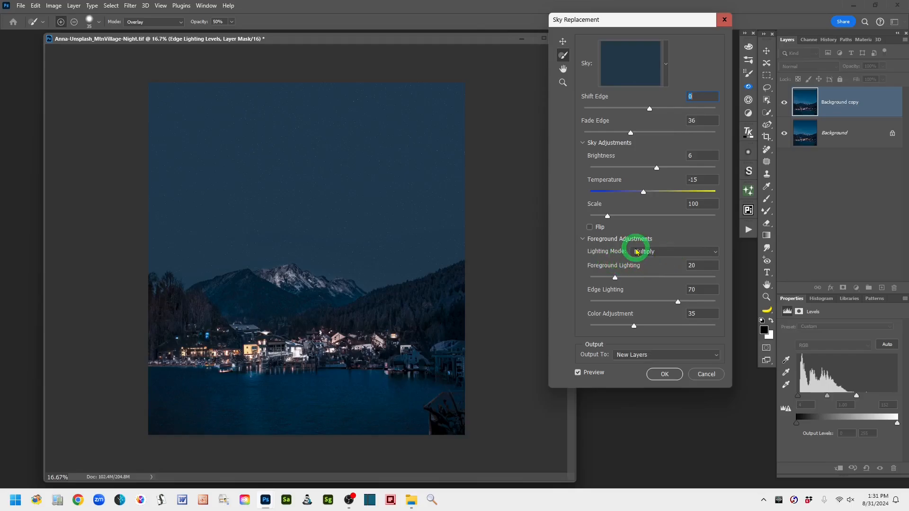
- Change the foreground Lighting Mode of the sky replacement to Screen
{"action": "key", "text": "ctrl+plus"}
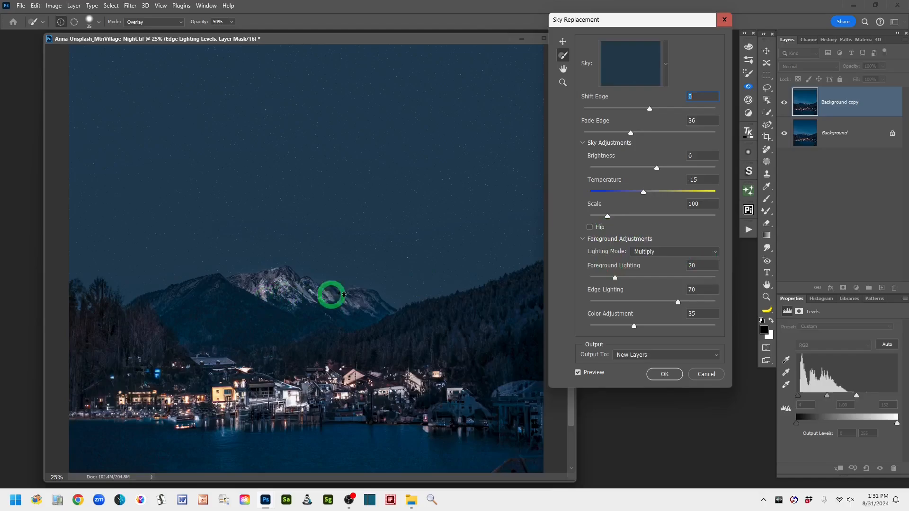
{"action": "left_click", "coordinate": [715, 255]}
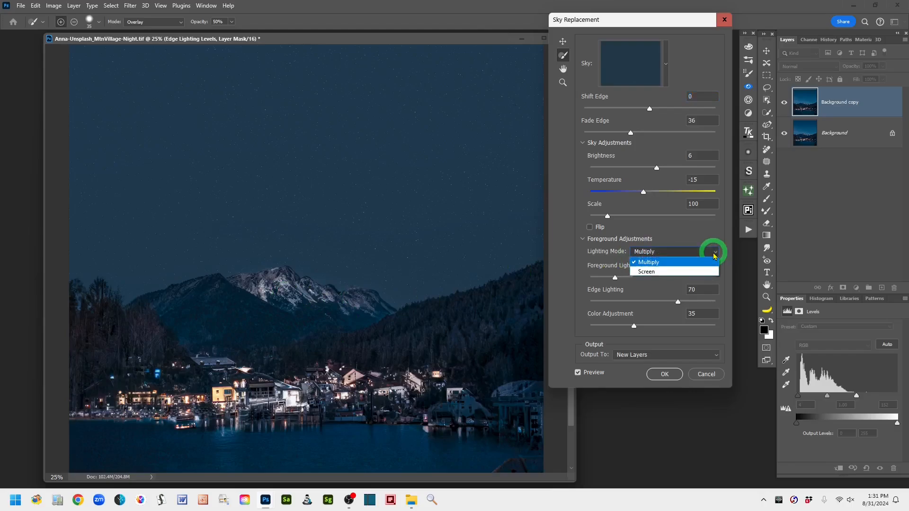
{"action": "left_click", "coordinate": [643, 272]}
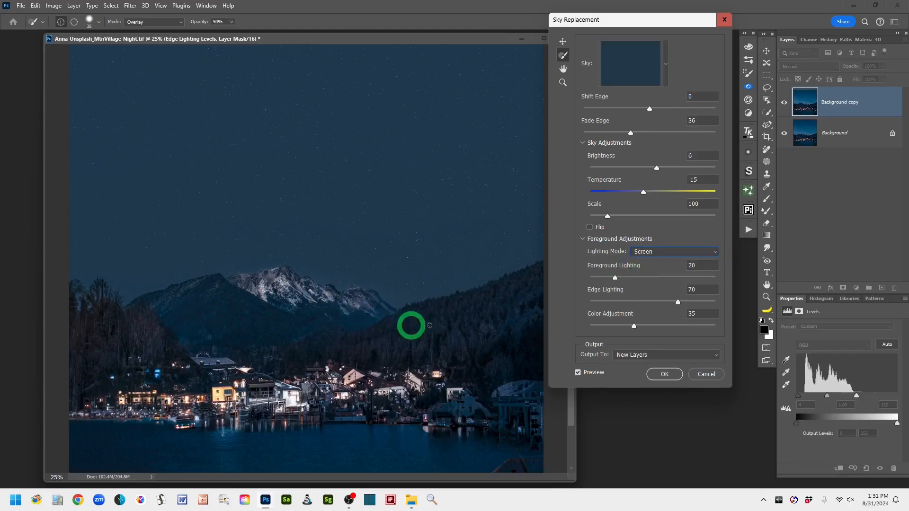
- Keep the foreground Lighting Mode on Screen, and try Foreground Lighting at 0 before returning it to 20
{"action": "left_click", "coordinate": [716, 256]}
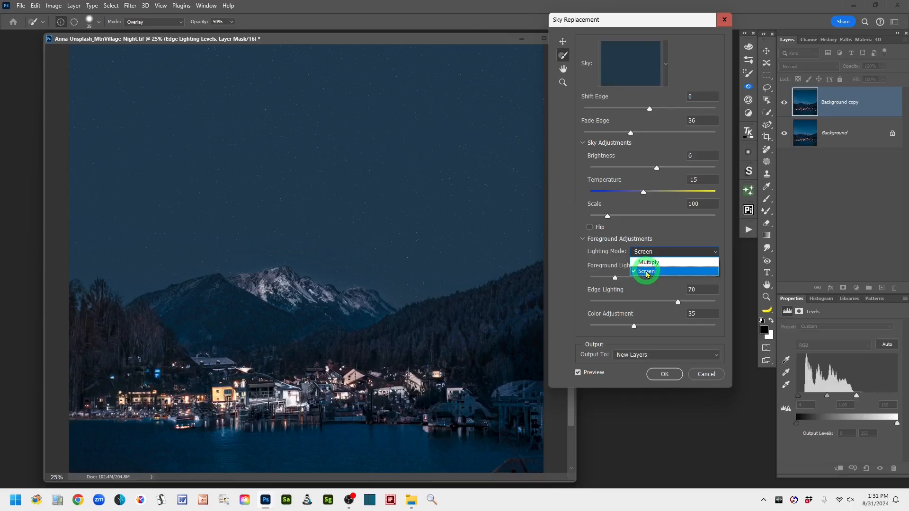
{"action": "left_click", "coordinate": [647, 272]}
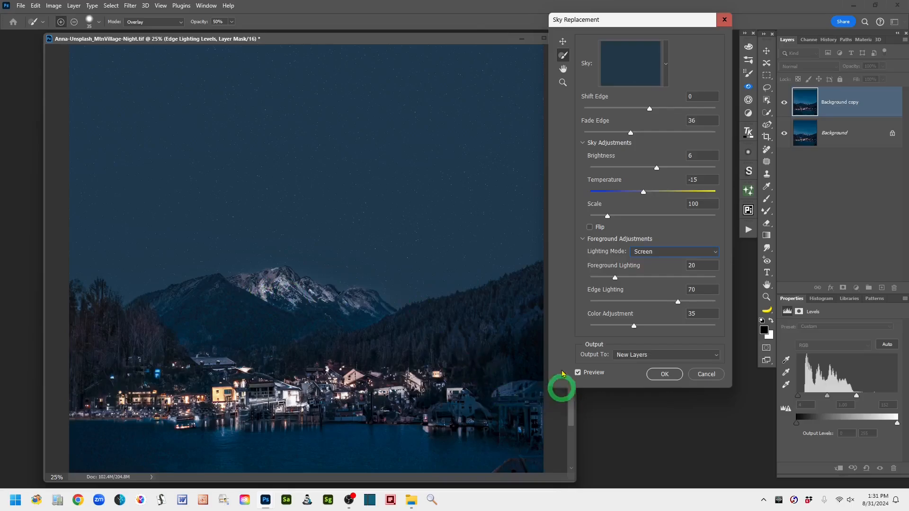
{"action": "left_click_drag", "start_coordinate": [635, 20], "coordinate": [688, 23]}
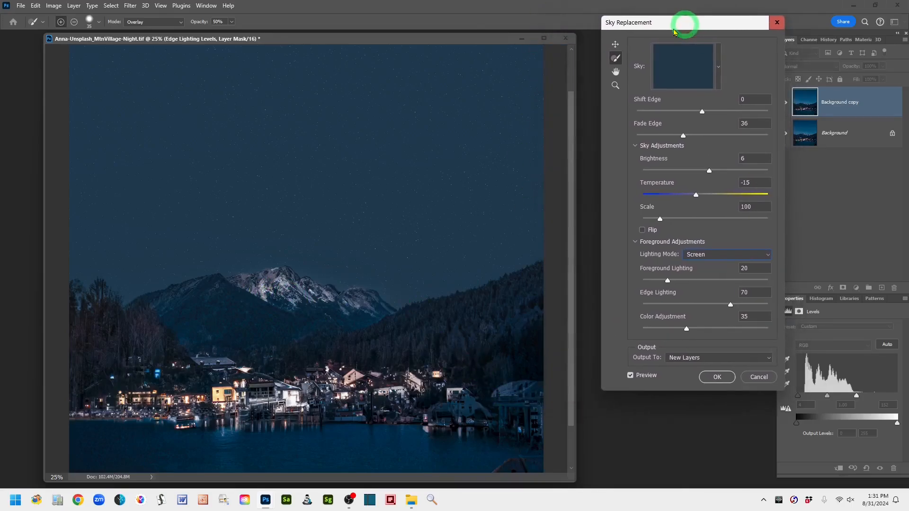
{"action": "left_click_drag", "start_coordinate": [571, 118], "coordinate": [574, 81]}
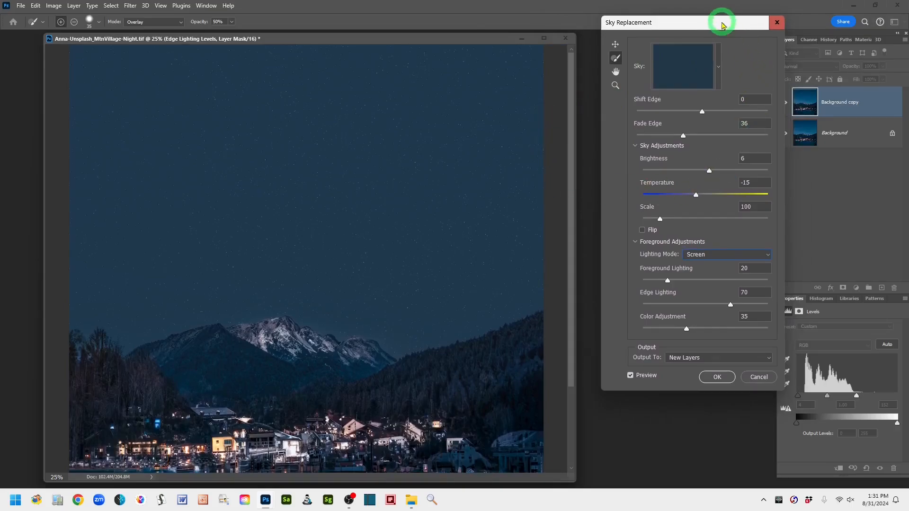
{"action": "left_click_drag", "start_coordinate": [722, 20], "coordinate": [688, 19]}
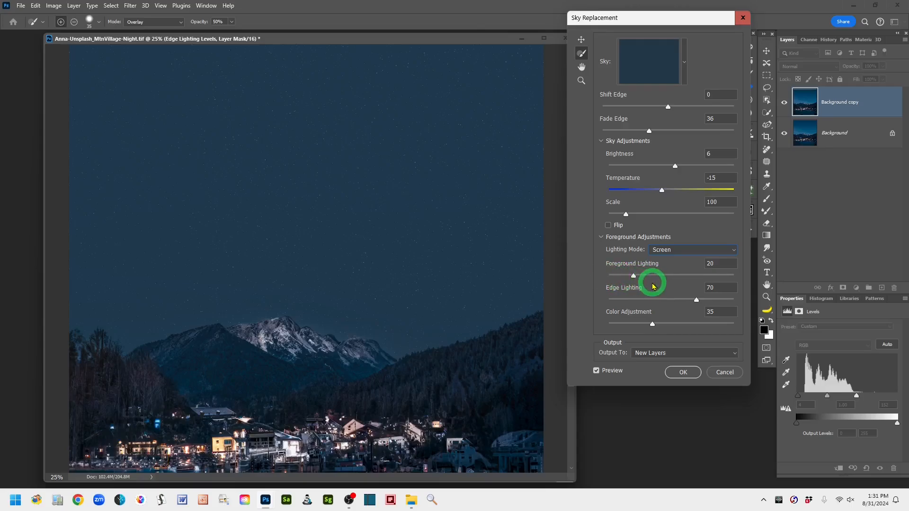
{"action": "left_click_drag", "start_coordinate": [638, 281], "coordinate": [607, 279]}
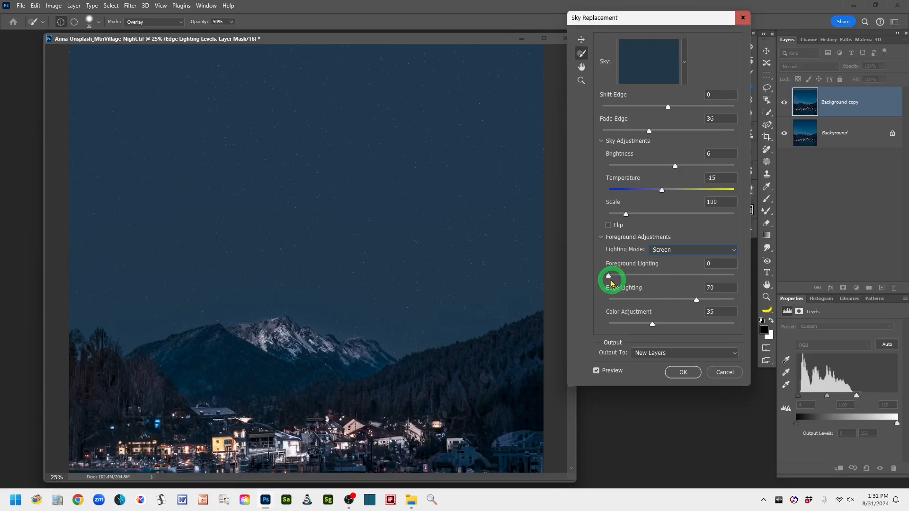
{"action": "left_click_drag", "start_coordinate": [609, 281], "coordinate": [635, 281]}
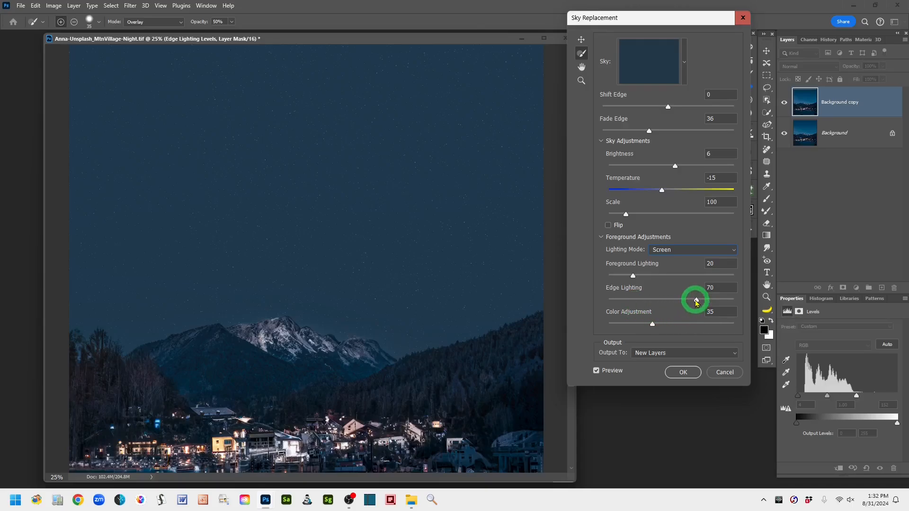
{"action": "mouse_move", "coordinate": [697, 302]}
{"action": "left_mouse_down"}
{"action": "mouse_move", "coordinate": [725, 305]}
{"action": "mouse_move", "coordinate": [697, 301]}
{"action": "left_mouse_up"}
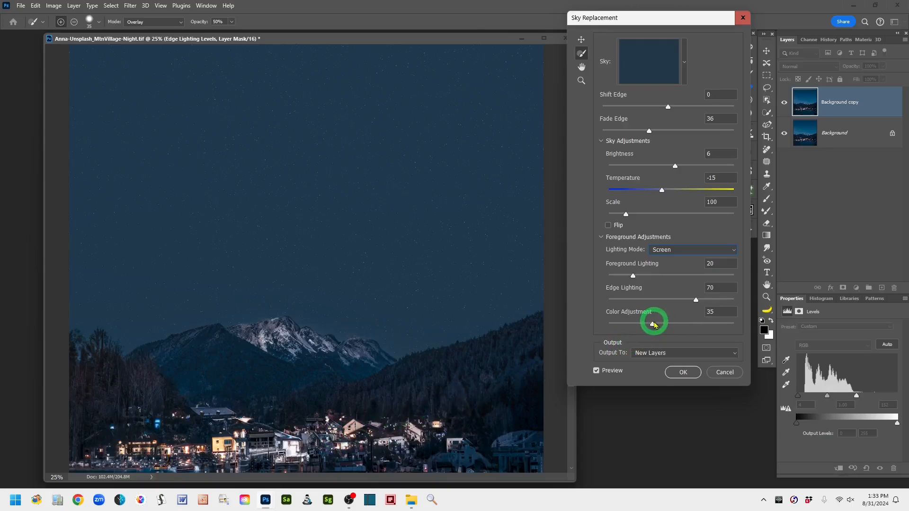
- Try the sky replacement's Color Adjustment at 0 and 100, and set it to 54
{"action": "left_click_drag", "start_coordinate": [654, 325], "coordinate": [605, 332]}
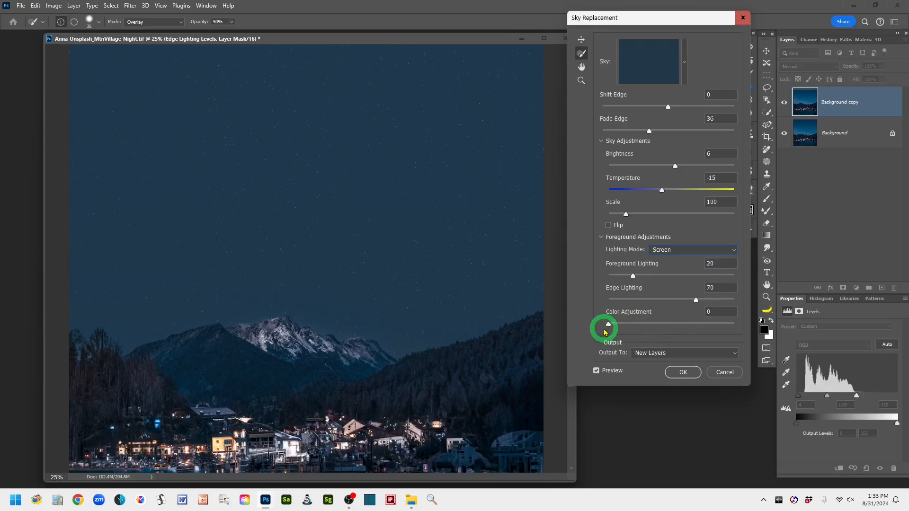
{"action": "left_click_drag", "start_coordinate": [663, 331], "coordinate": [733, 324]}
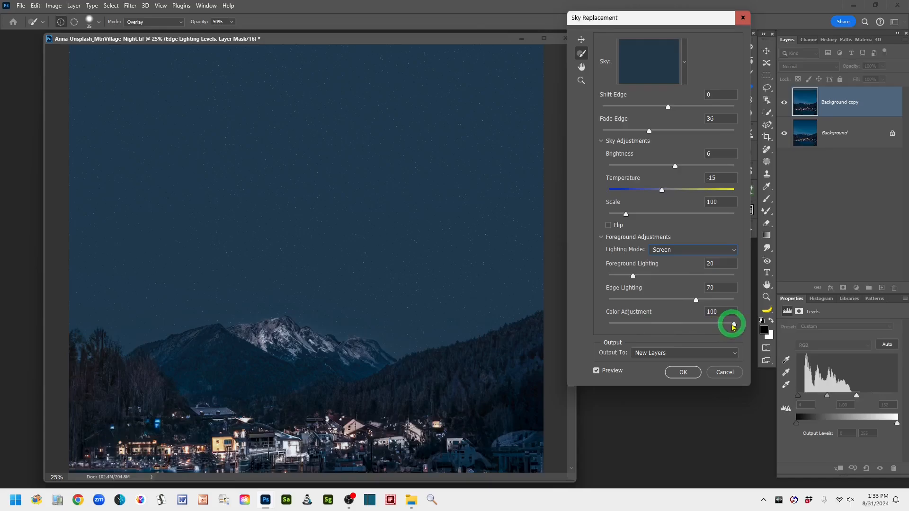
{"action": "left_click_drag", "start_coordinate": [733, 328], "coordinate": [678, 330]}
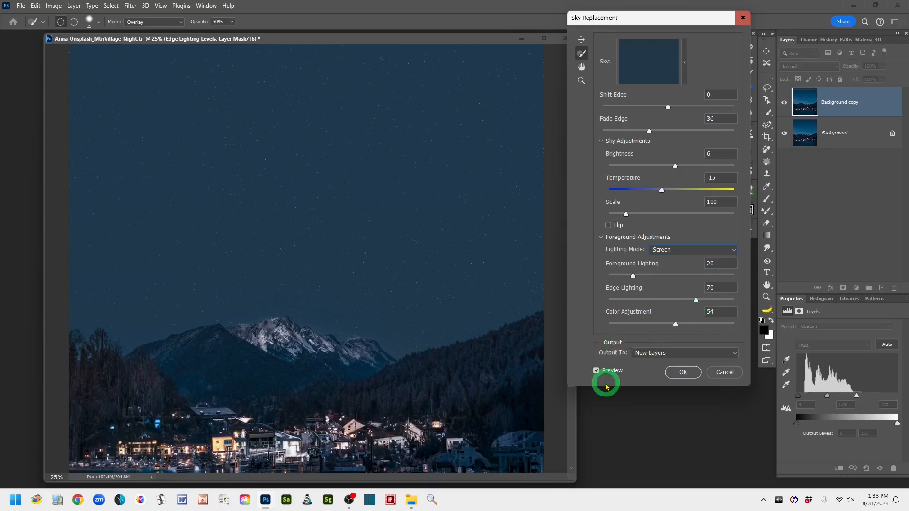
- Keep the sky replacement output set to New Layers and apply the replacement to the village photo
{"action": "key", "text": "ctrl+minus"}
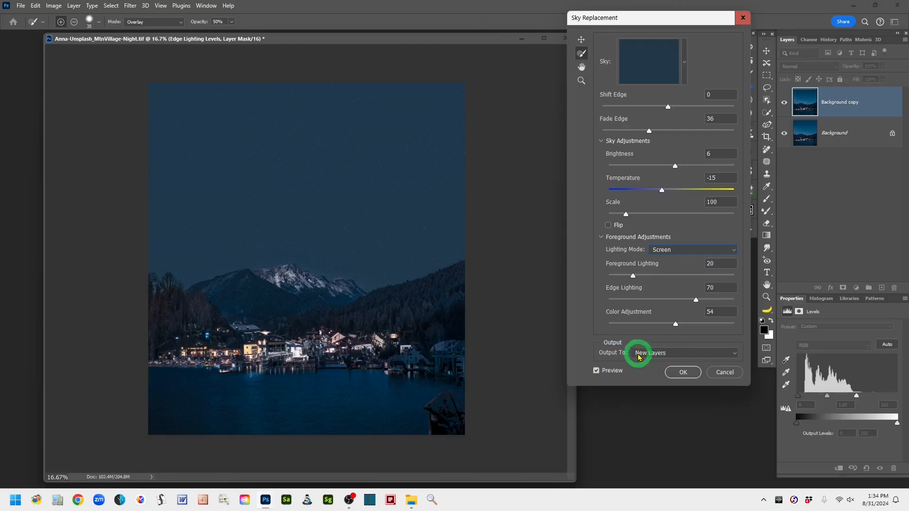
{"action": "left_click", "coordinate": [734, 355]}
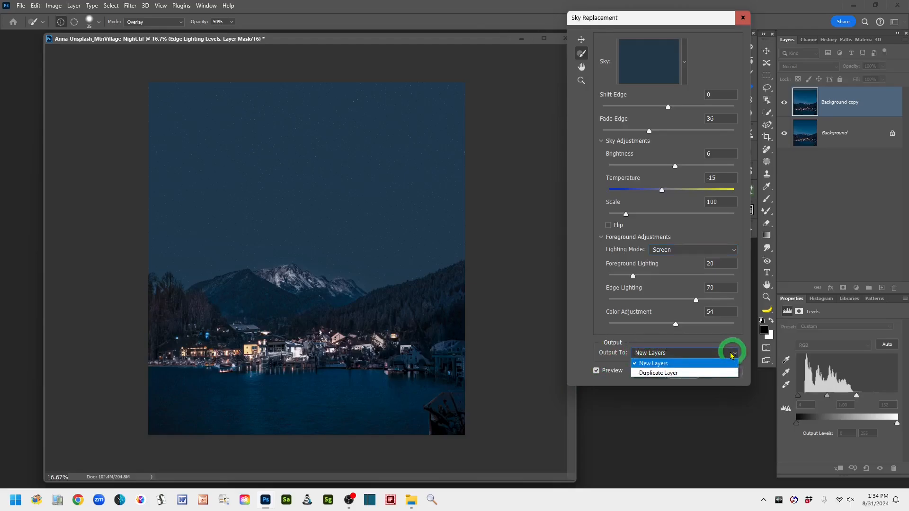
{"action": "left_click", "coordinate": [651, 363]}
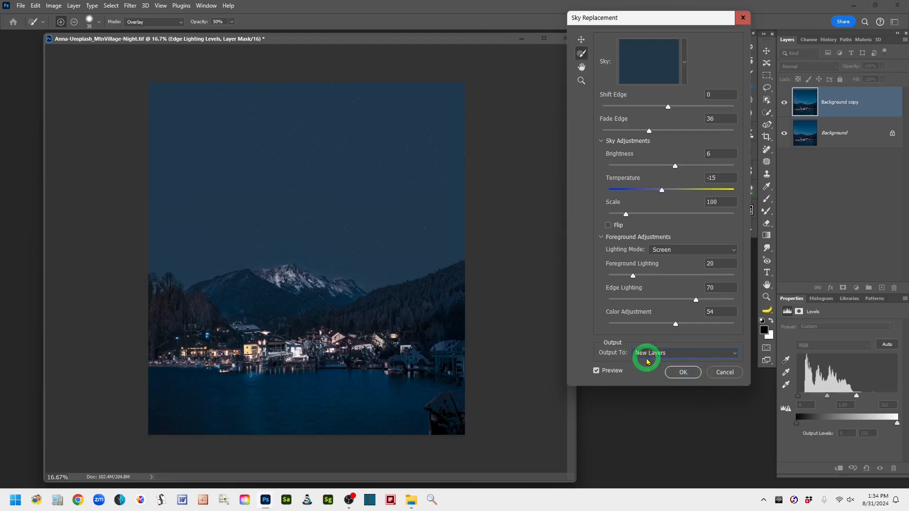
{"action": "left_click", "coordinate": [682, 373]}
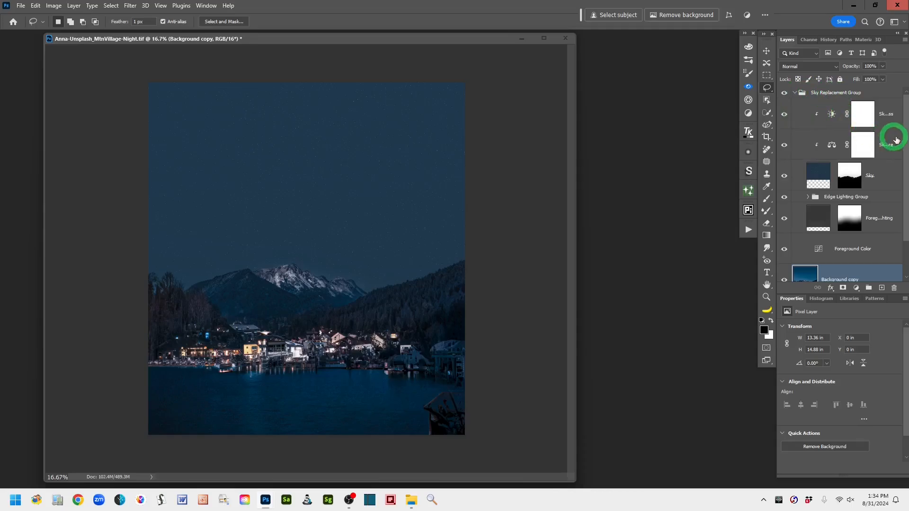
- Look over the layers of the Sky Replacement Group, then collapse the group and select it
{"action": "left_click_drag", "start_coordinate": [905, 145], "coordinate": [905, 146]}
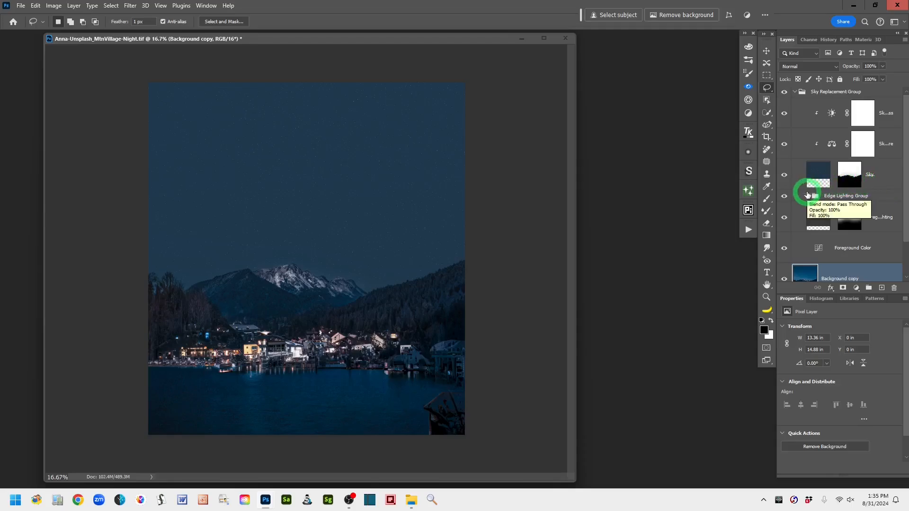
{"action": "key", "text": "ctrl+plus"}
{"action": "key", "text": "ctrl+plus"}
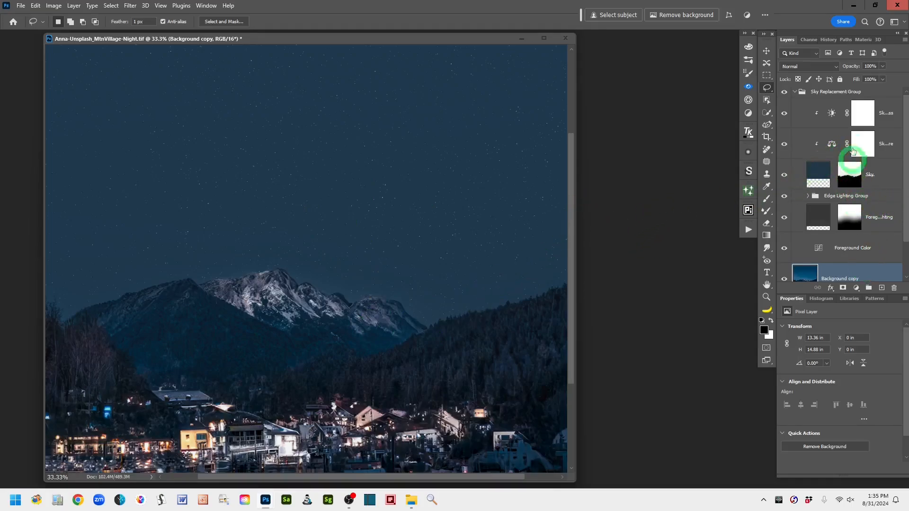
{"action": "left_click", "coordinate": [794, 92]}
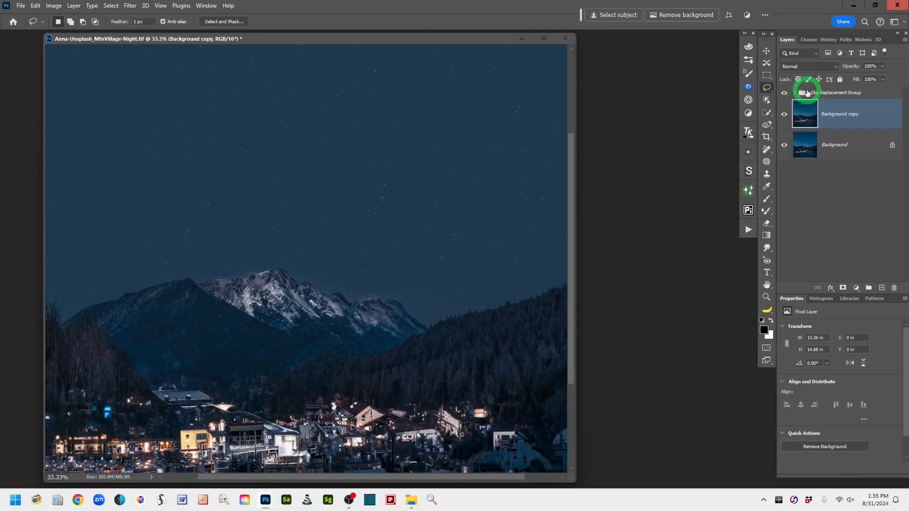
{"action": "left_click", "coordinate": [807, 93]}
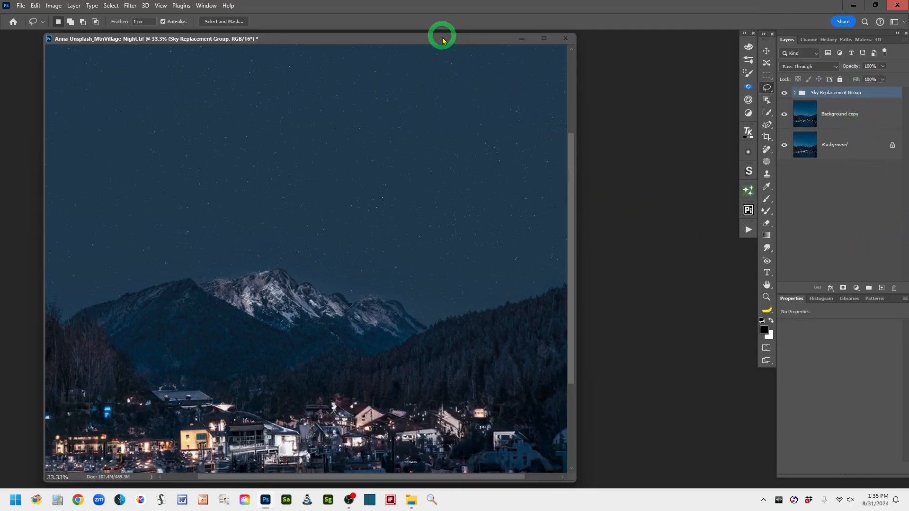
{"action": "left_click_drag", "start_coordinate": [443, 40], "coordinate": [564, 44]}
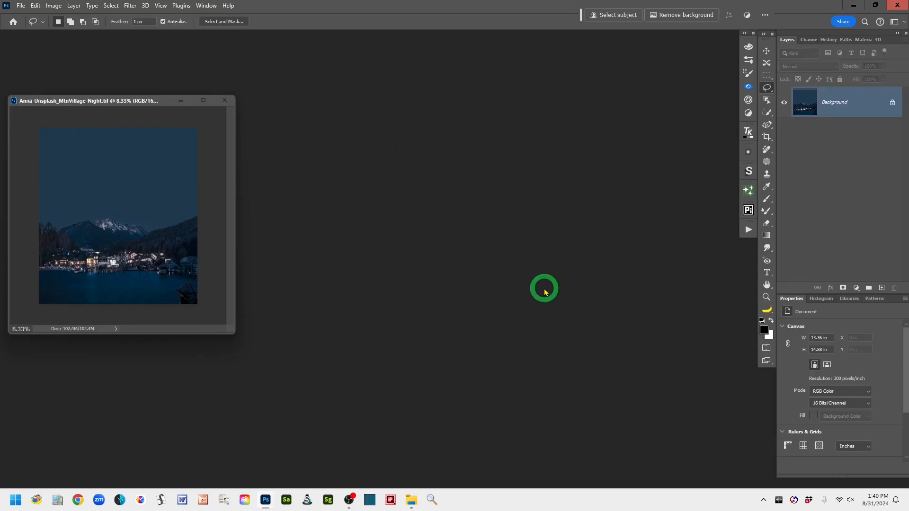
- Start a new document with a width of 5100 pixels, a height of 3800 pixels and a resolution of 300 pixels/inch
{"action": "left_click", "coordinate": [20, 7]}
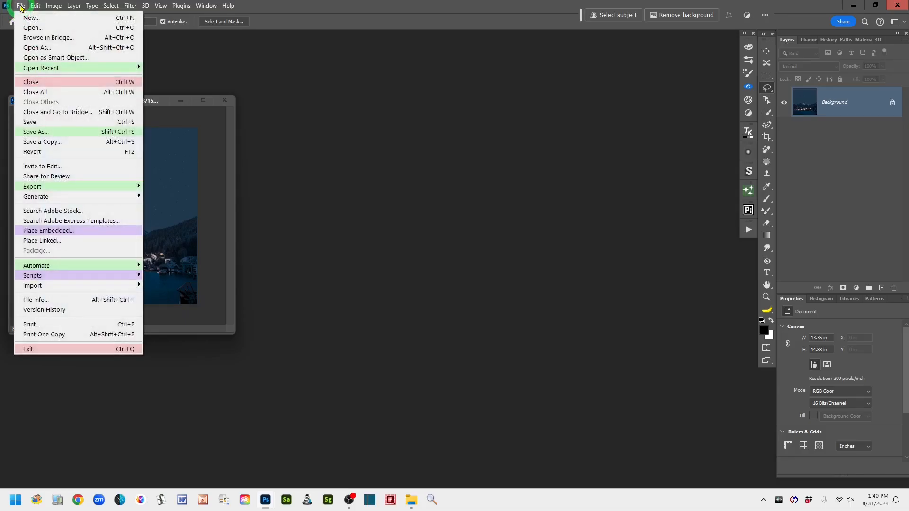
{"action": "left_click", "coordinate": [56, 19]}
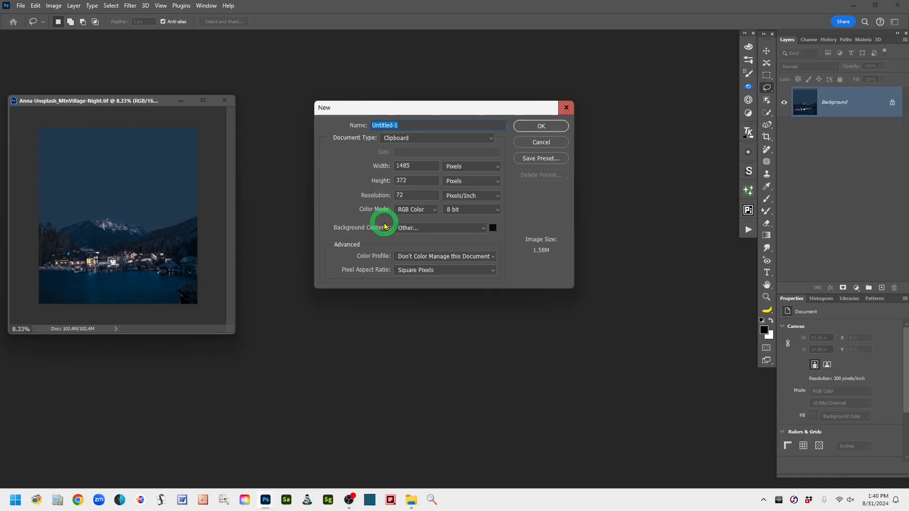
{"action": "left_click", "coordinate": [409, 165]}
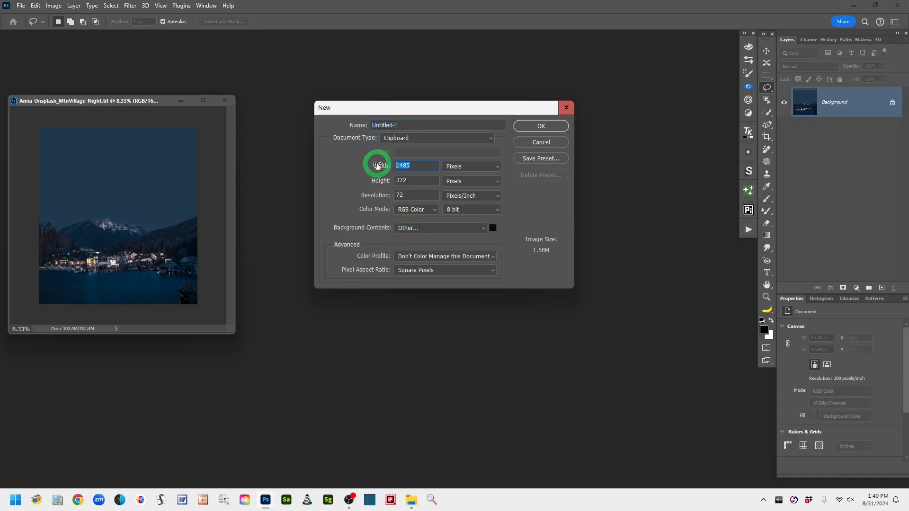
{"action": "type", "text": "51"}
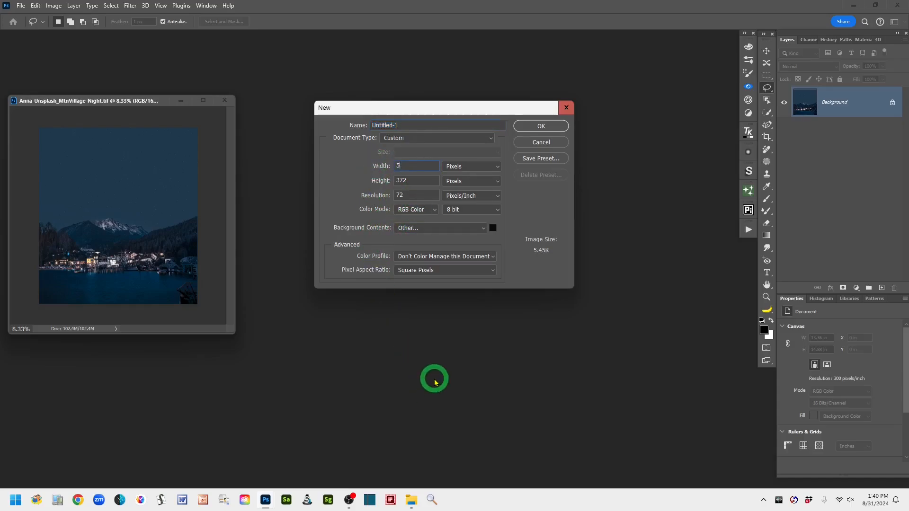
{"action": "type", "text": "00"}
{"action": "key", "text": "Tab"}
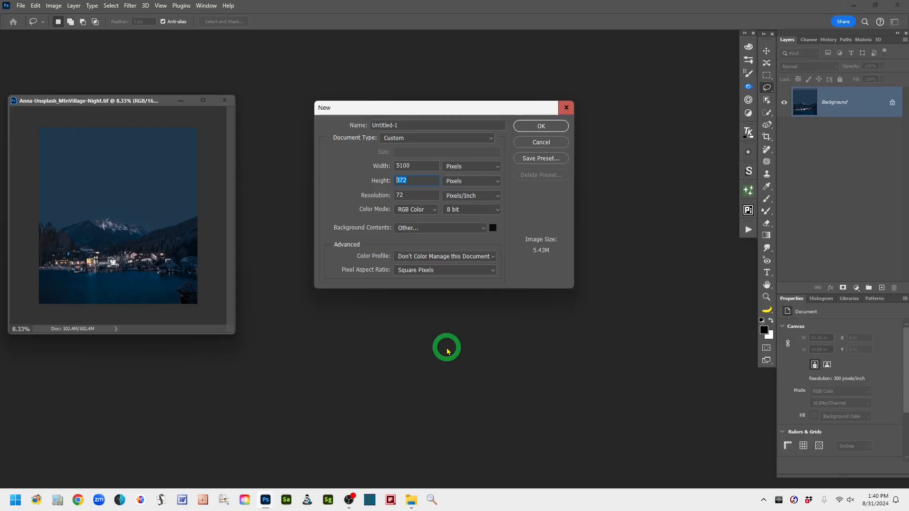
{"action": "type", "text": "3800"}
{"action": "left_click_drag", "start_coordinate": [412, 195], "coordinate": [385, 195]}
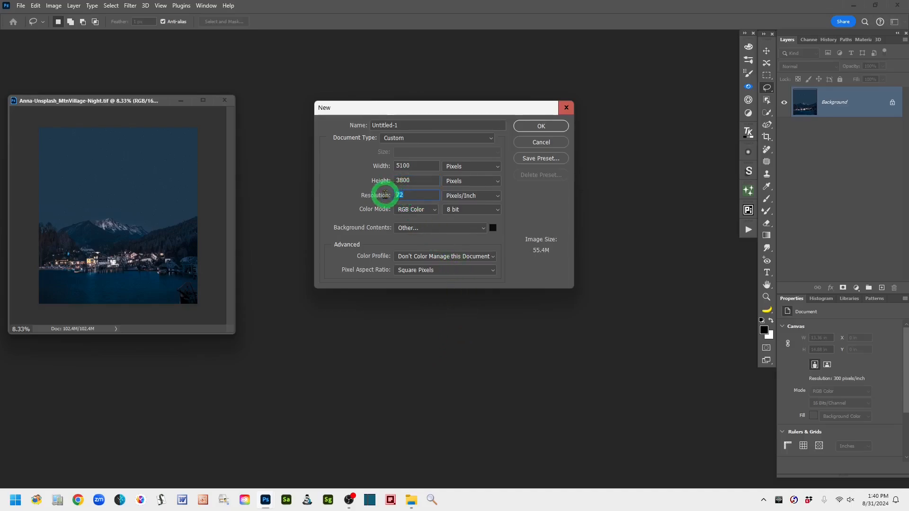
{"action": "type", "text": "3"}
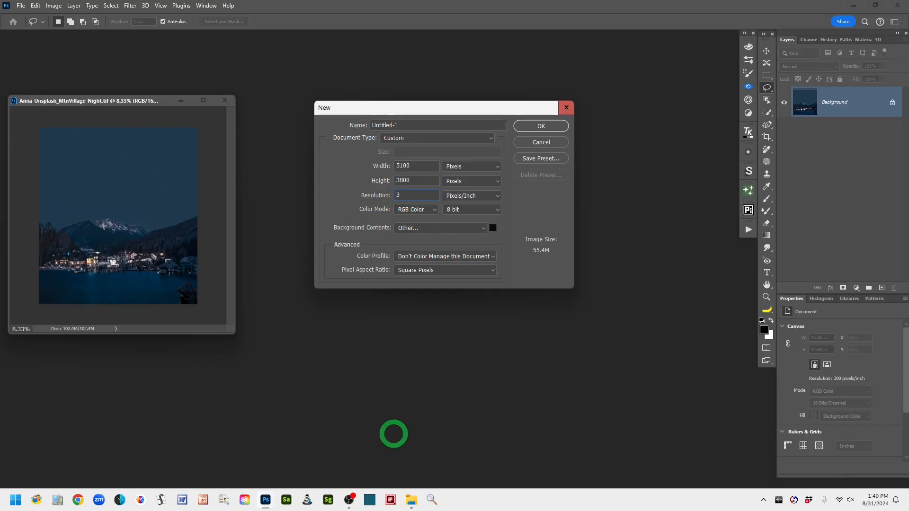
{"action": "type", "text": "00"}
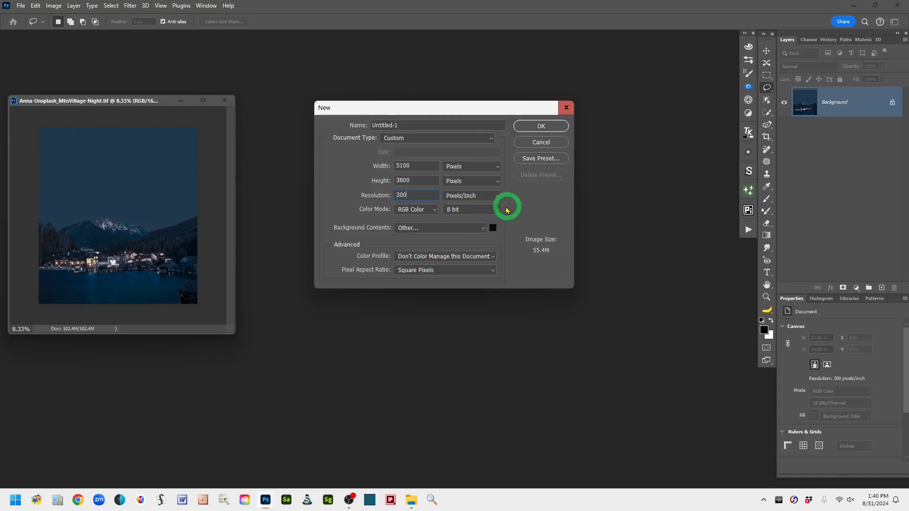
- Set the new document's color depth to 16 bit and its background color to a light gray
{"action": "left_click", "coordinate": [497, 209]}
{"action": "left_click", "coordinate": [452, 235]}
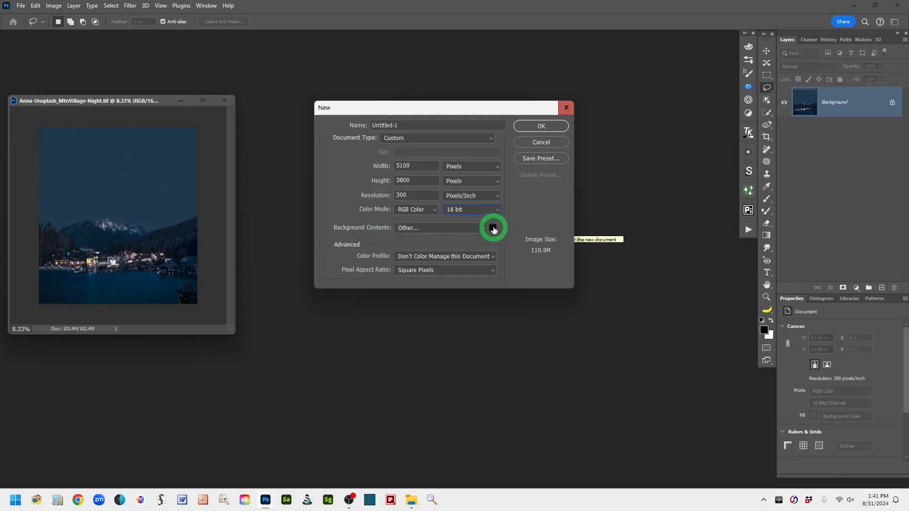
{"action": "left_click", "coordinate": [493, 229]}
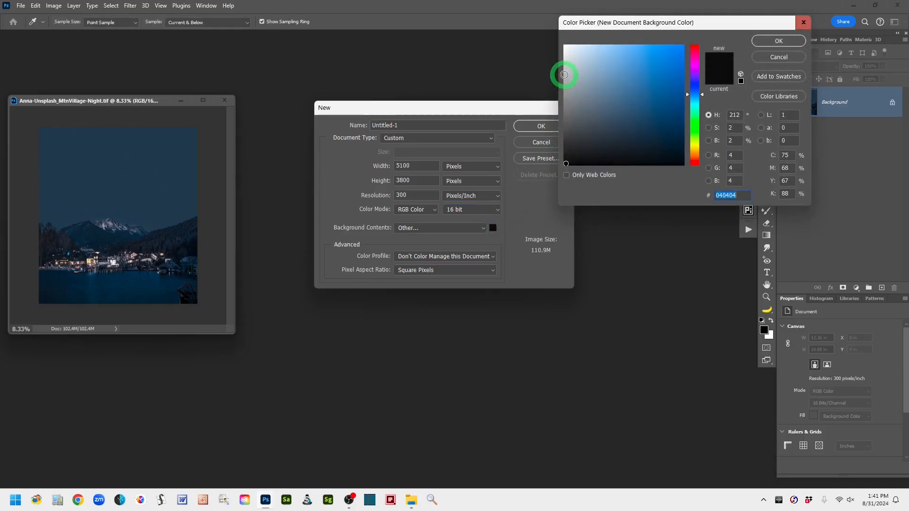
{"action": "left_click", "coordinate": [565, 75]}
{"action": "left_click", "coordinate": [778, 42]}
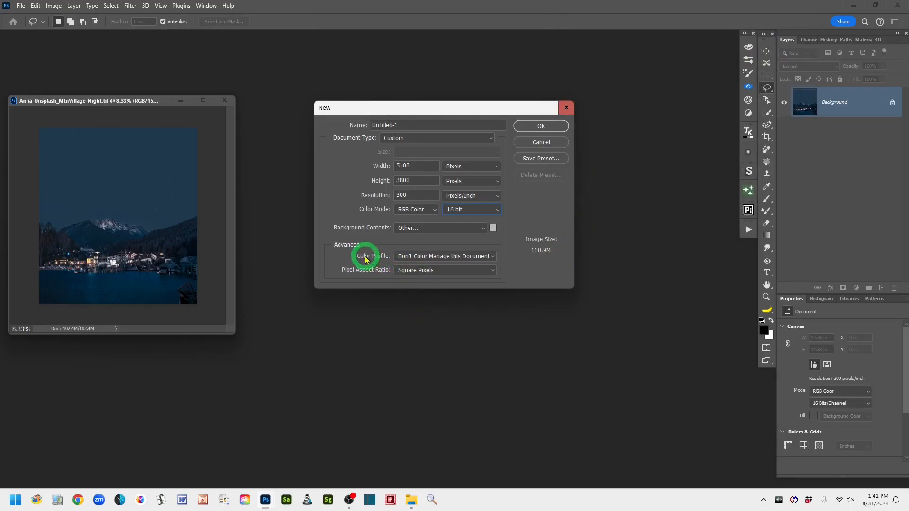
- Assign the Adobe RGB (1998) color profile, create the document, and move its window away from the village photo
{"action": "left_click", "coordinate": [492, 257]}
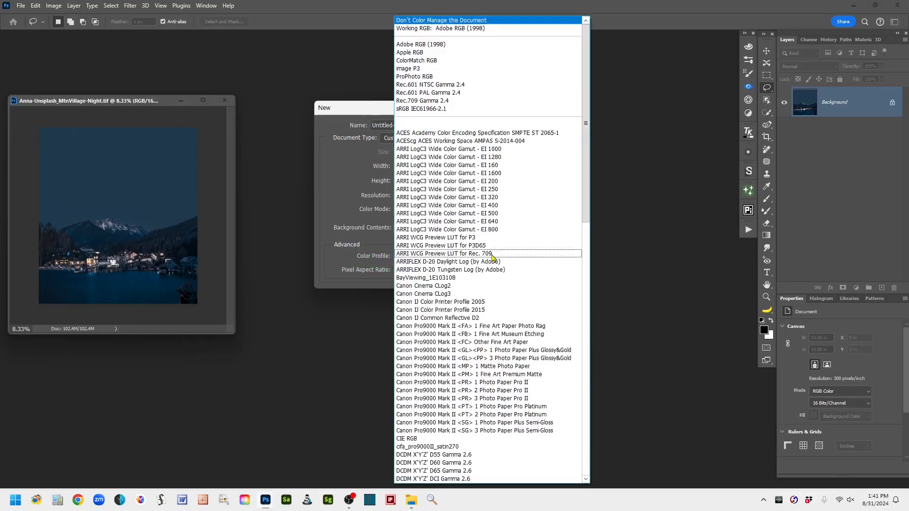
{"action": "left_click", "coordinate": [419, 48]}
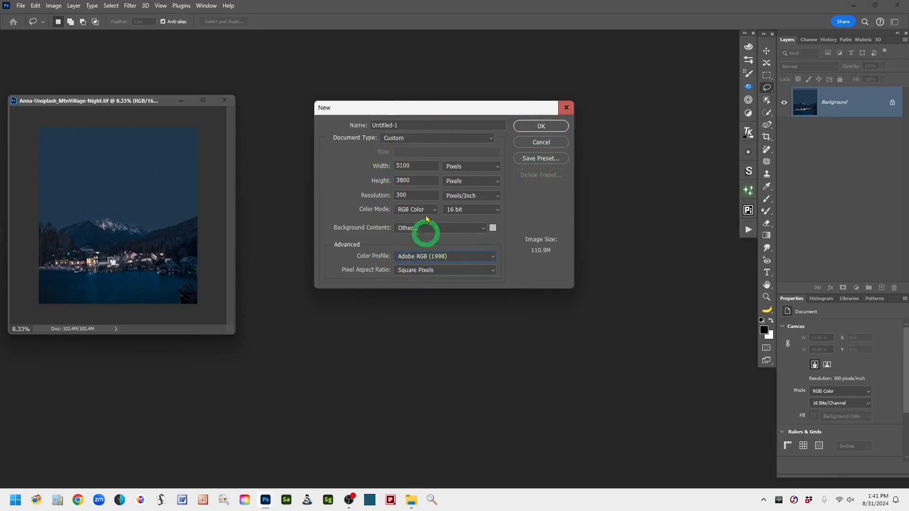
{"action": "left_click", "coordinate": [541, 126]}
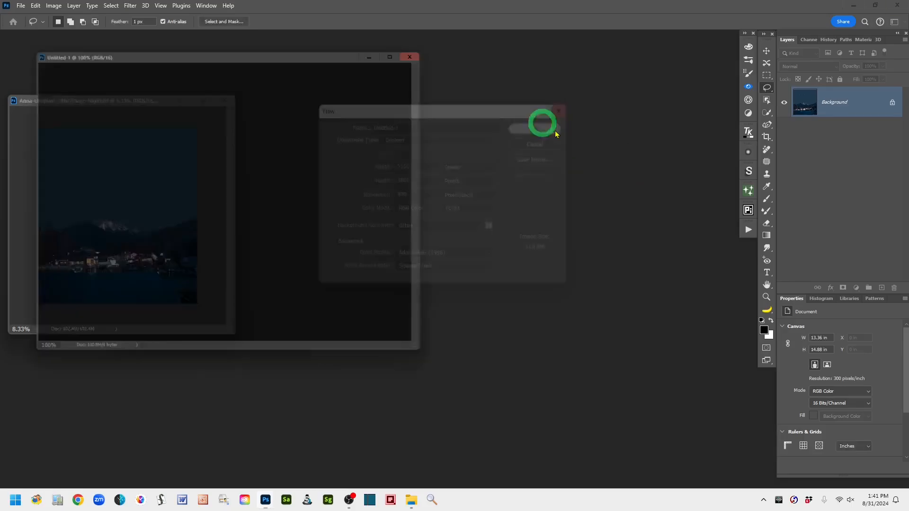
{"action": "left_click", "coordinate": [261, 41]}
{"action": "left_click_drag", "start_coordinate": [266, 47], "coordinate": [368, 50]}
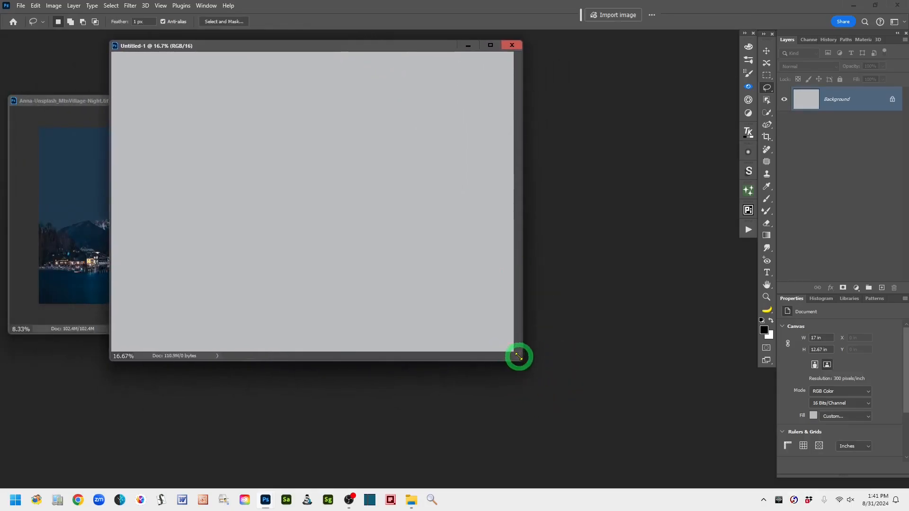
- Enlarge the document window, then duplicate the Background layer and select the whole canvas on the copy
{"action": "left_click_drag", "start_coordinate": [519, 356], "coordinate": [685, 454]}
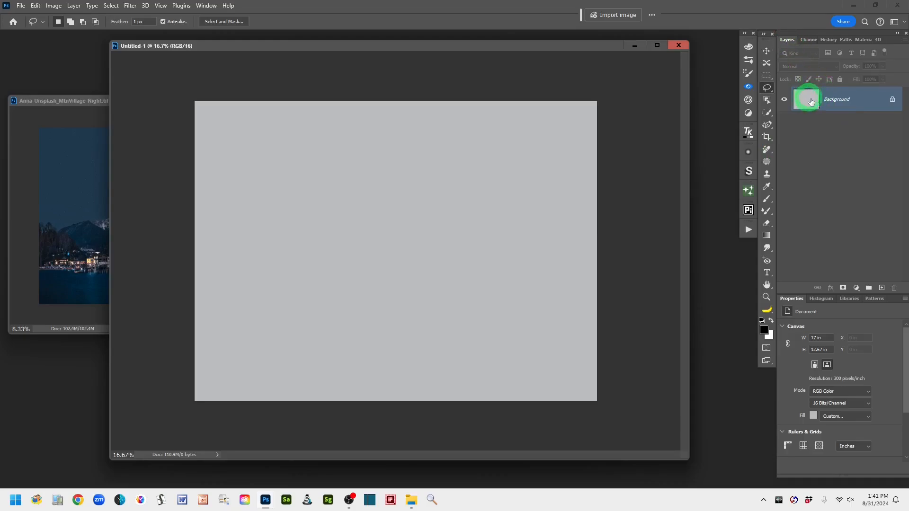
{"action": "left_click_drag", "start_coordinate": [868, 99], "coordinate": [883, 290]}
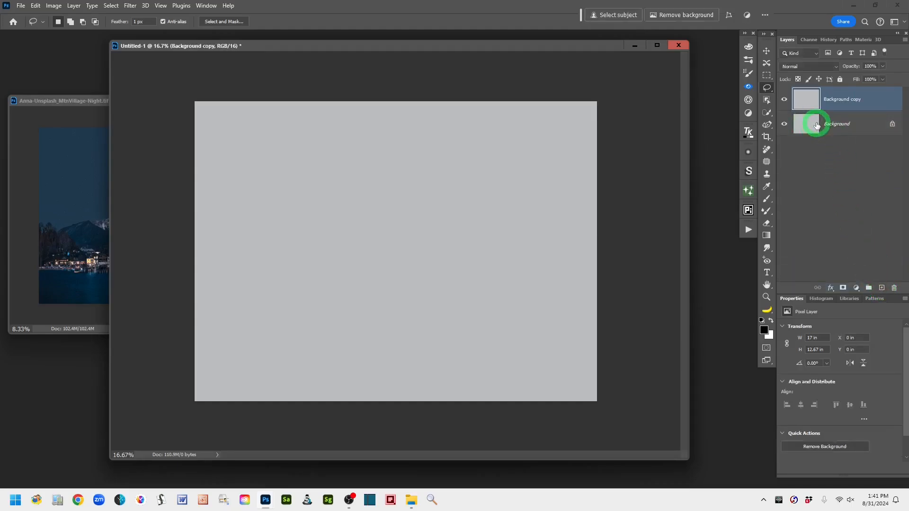
{"action": "left_click", "coordinate": [808, 95]}
{"action": "key", "text": "ctrl+a"}
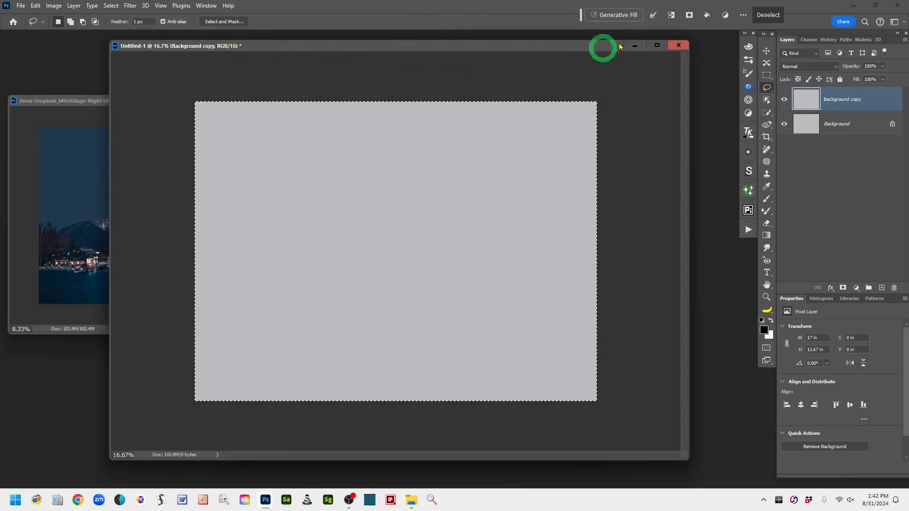
{"action": "left_click", "coordinate": [207, 6]}
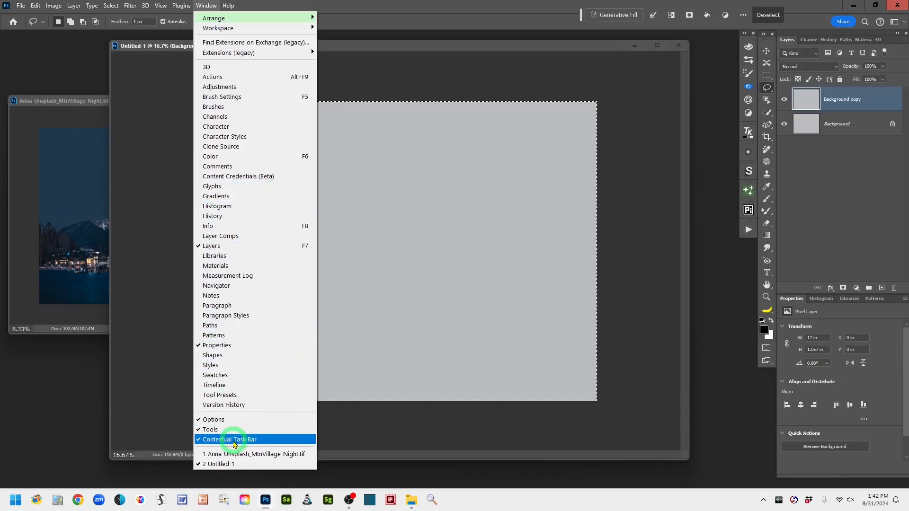
{"action": "left_click", "coordinate": [414, 19]}
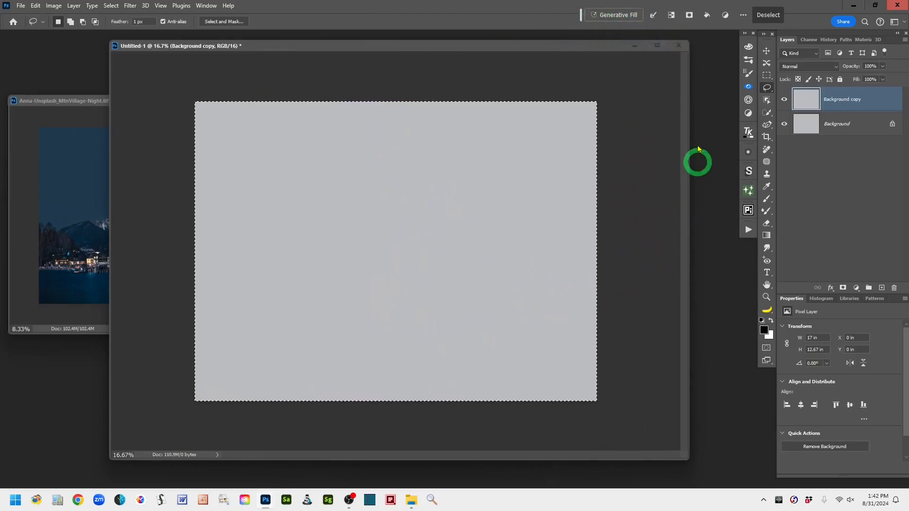
{"action": "left_click", "coordinate": [744, 16]}
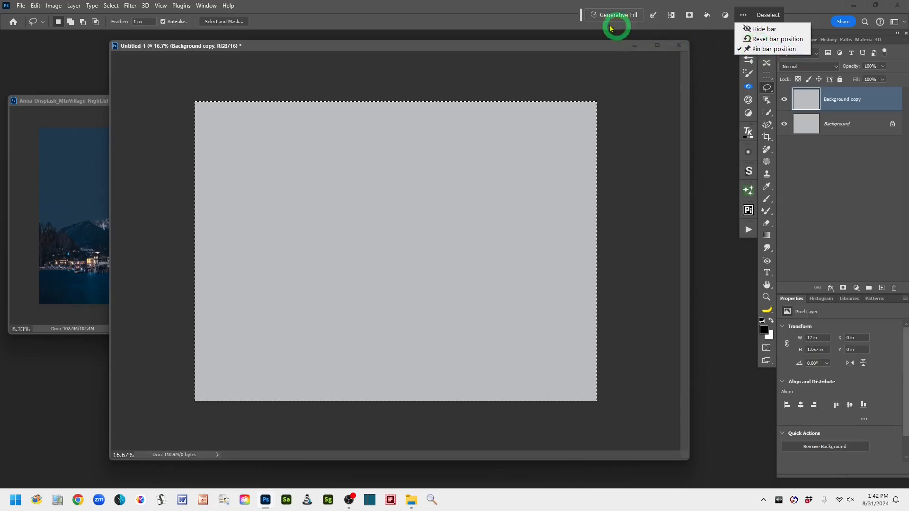
{"action": "left_click", "coordinate": [717, 60]}
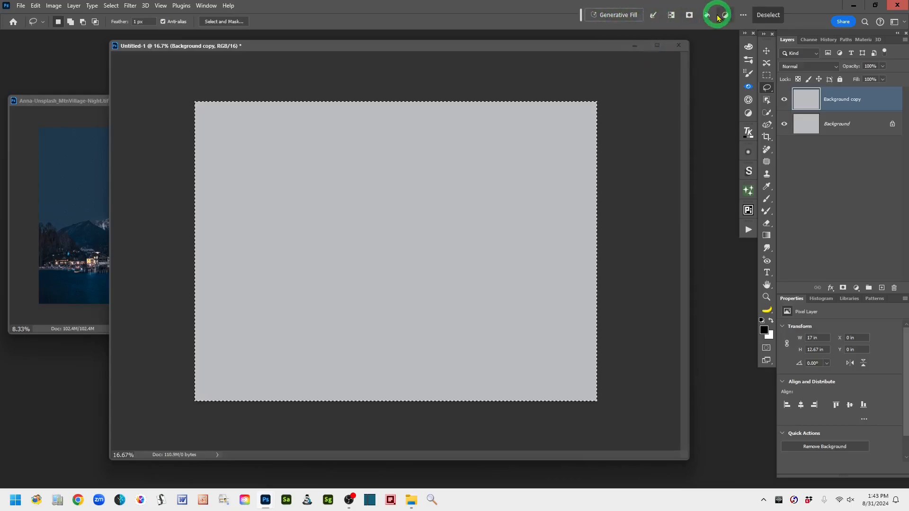
- Run Generative Fill on the selection with the prompt "photorealistic northern lights, greens, magentas"
{"action": "left_click", "coordinate": [619, 18]}
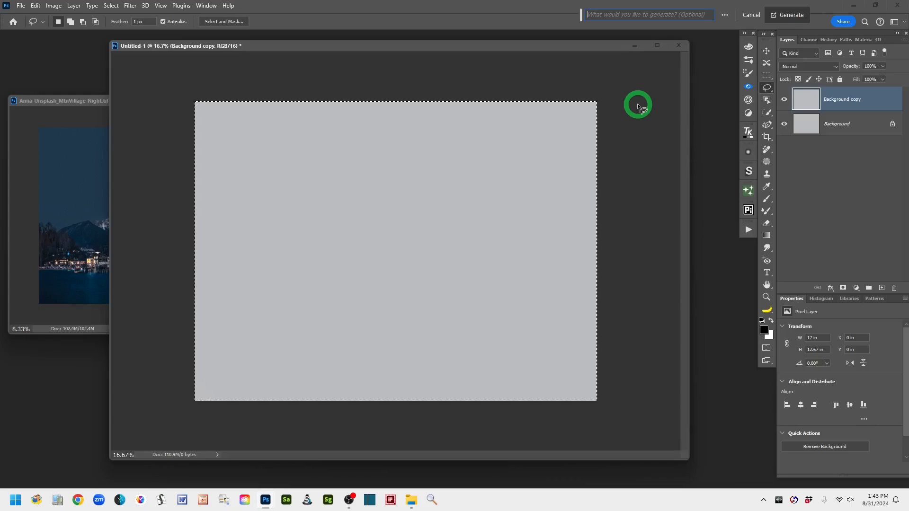
{"action": "type", "text": "p"}
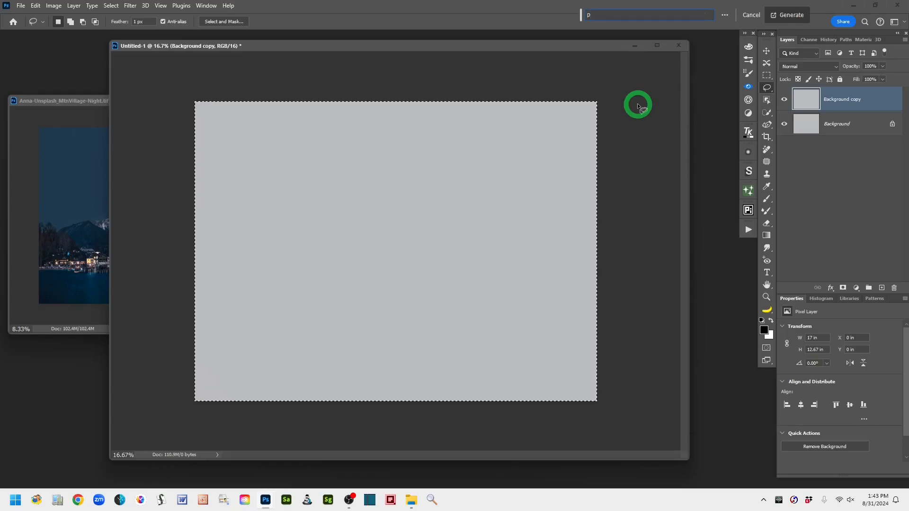
{"action": "type", "text": "hoto"}
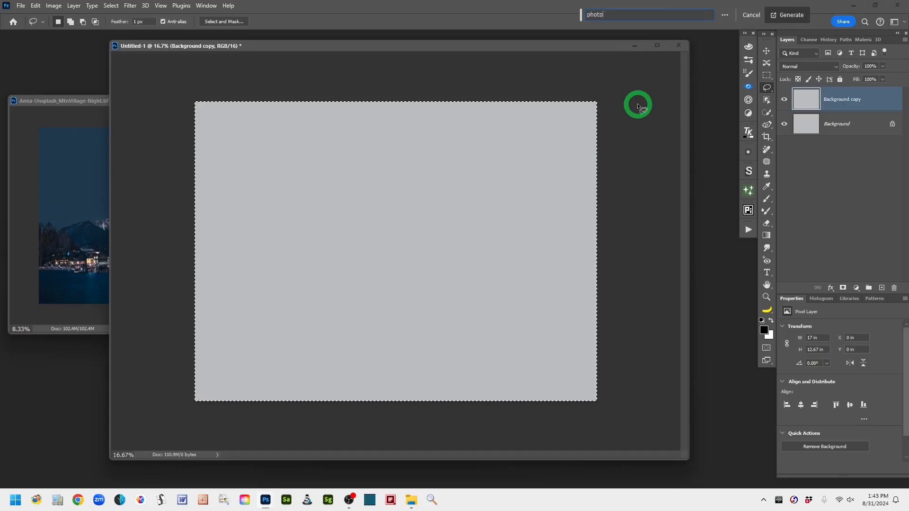
{"action": "type", "text": "realist "}
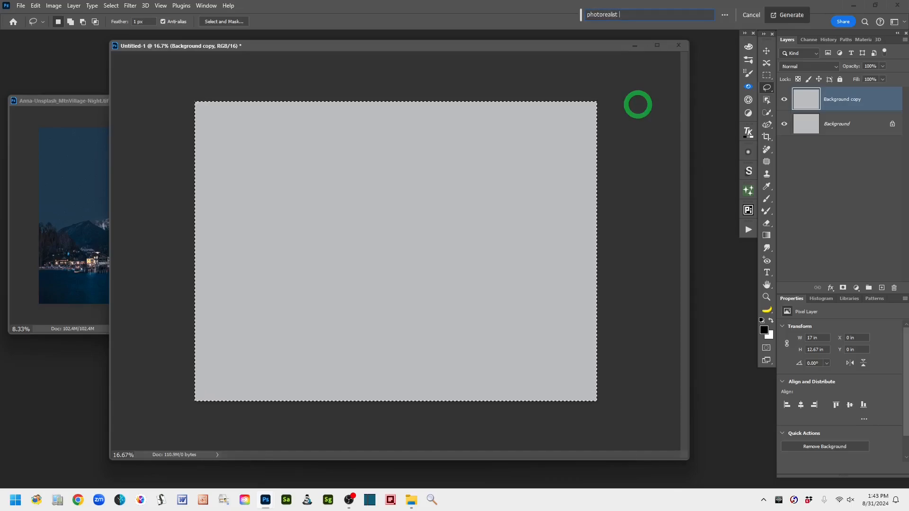
{"action": "type", "text": "northern lights"}
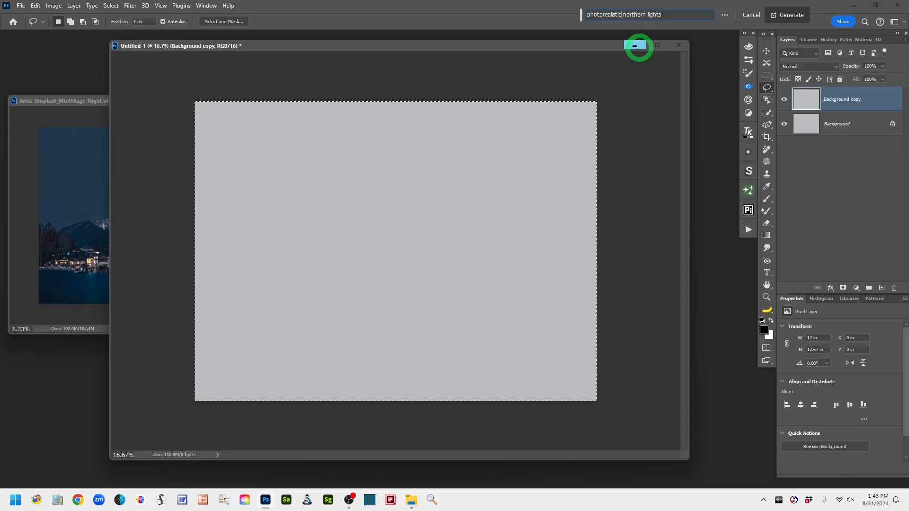
{"action": "left_click", "coordinate": [690, 18]}
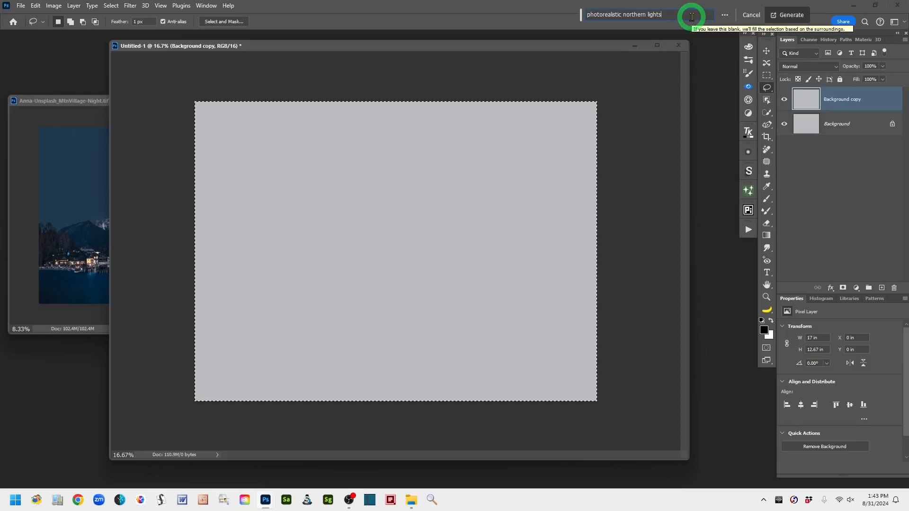
{"action": "type", "text": ","}
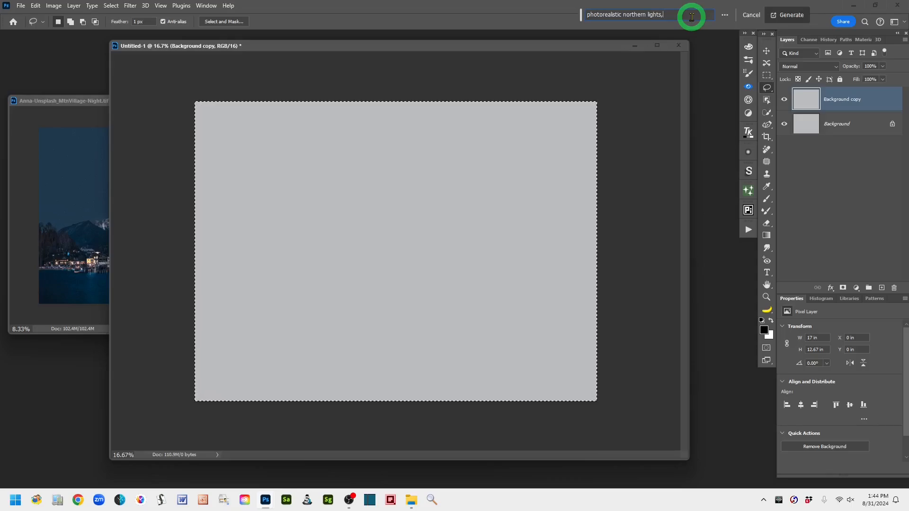
{"action": "type", "text": "gre"}
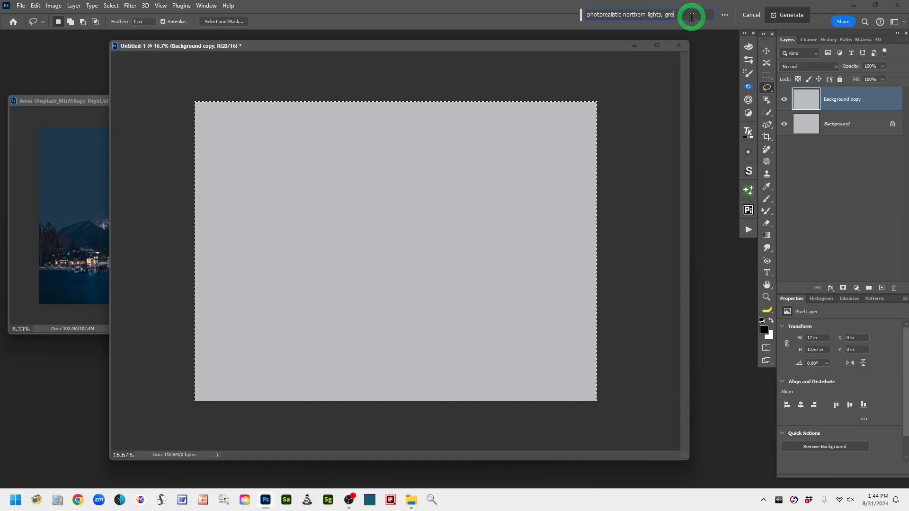
{"action": "type", "text": "ens, m"}
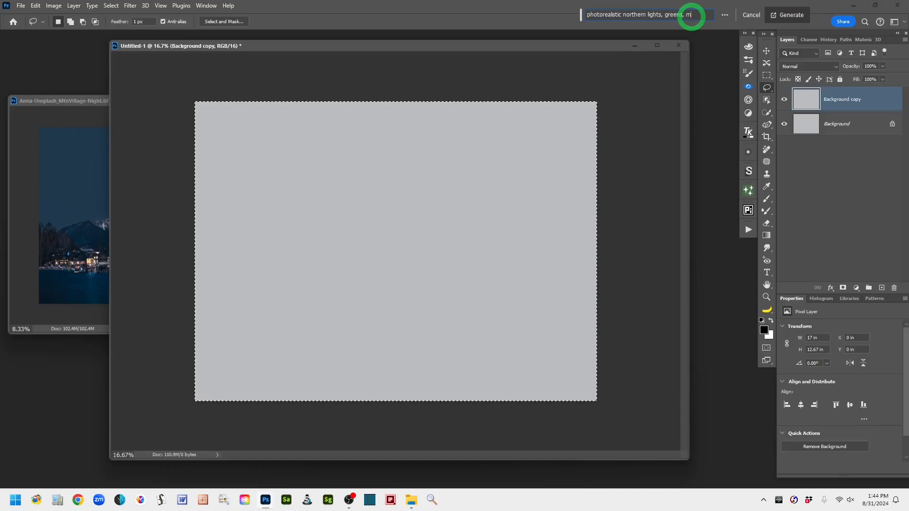
{"action": "type", "text": "agentas"}
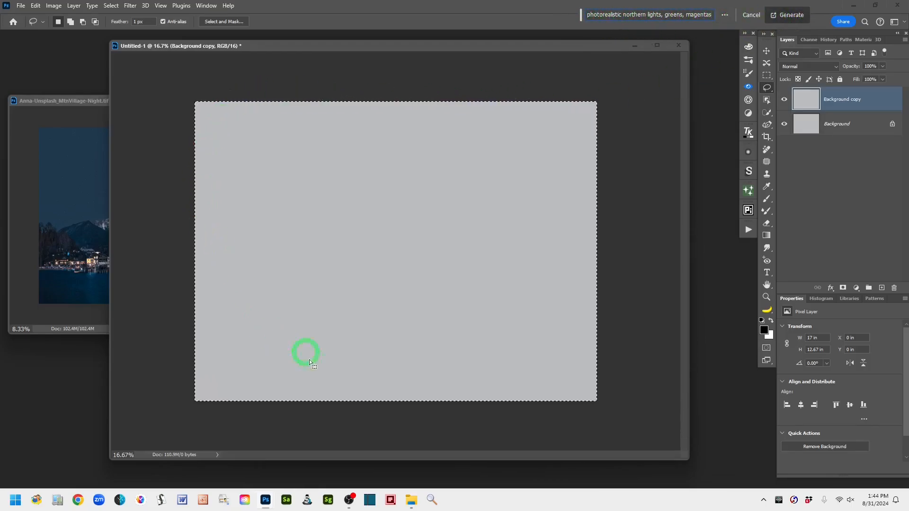
{"action": "left_click", "coordinate": [789, 15]}
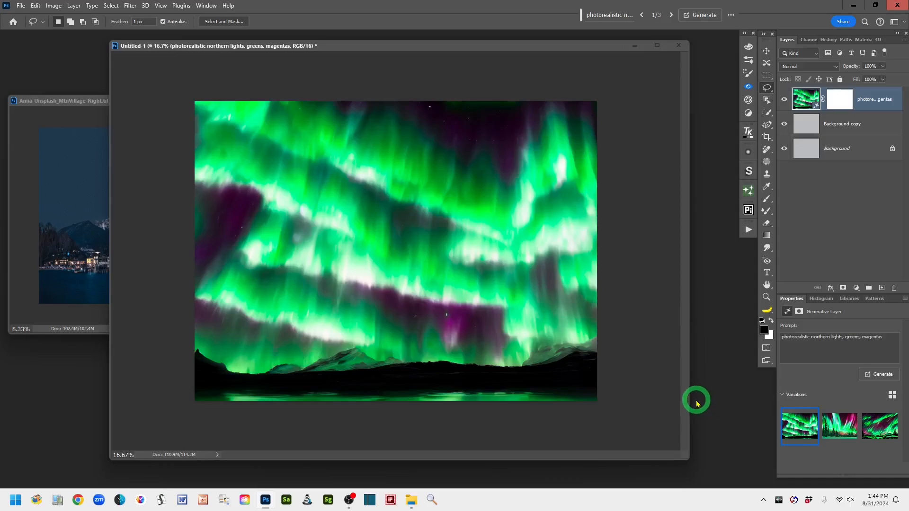
- Preview the second and third generated northern lights variations on the canvas
{"action": "mouse_move", "coordinate": [807, 420]}
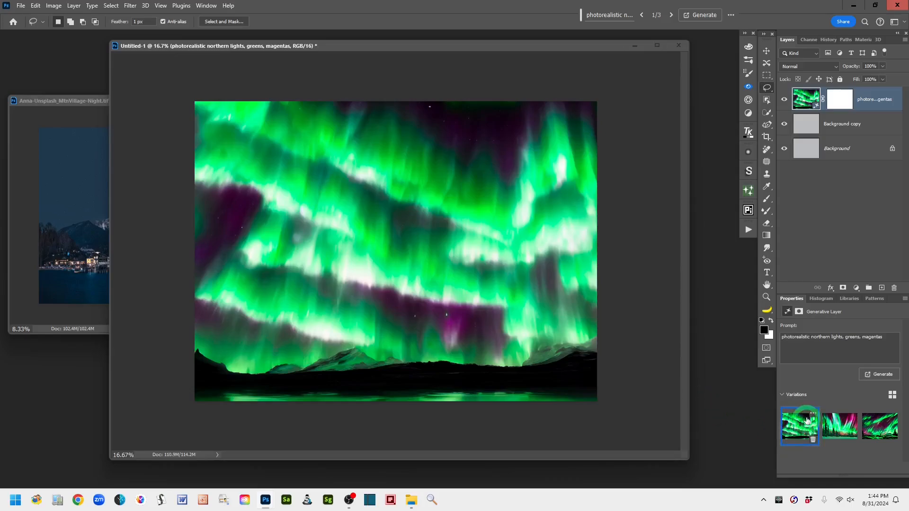
{"action": "mouse_move", "coordinate": [839, 429]}
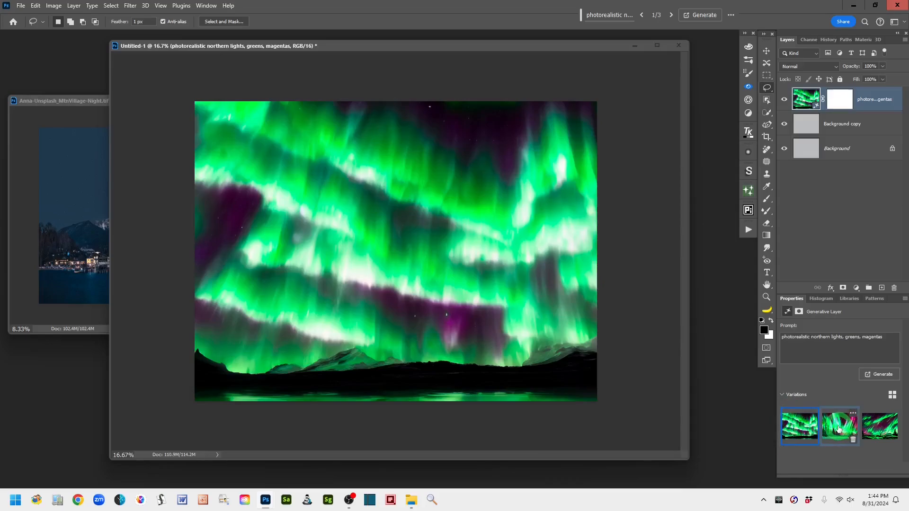
{"action": "left_click", "coordinate": [838, 430]}
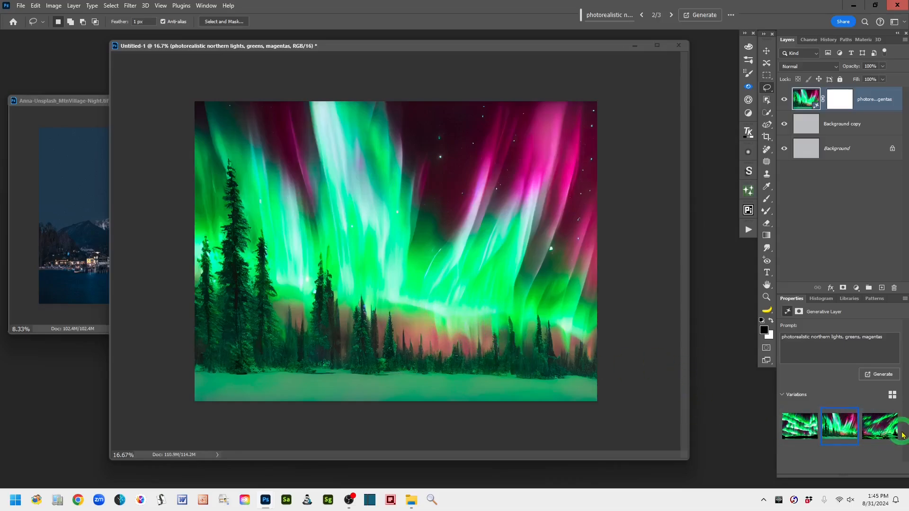
{"action": "left_click", "coordinate": [878, 430]}
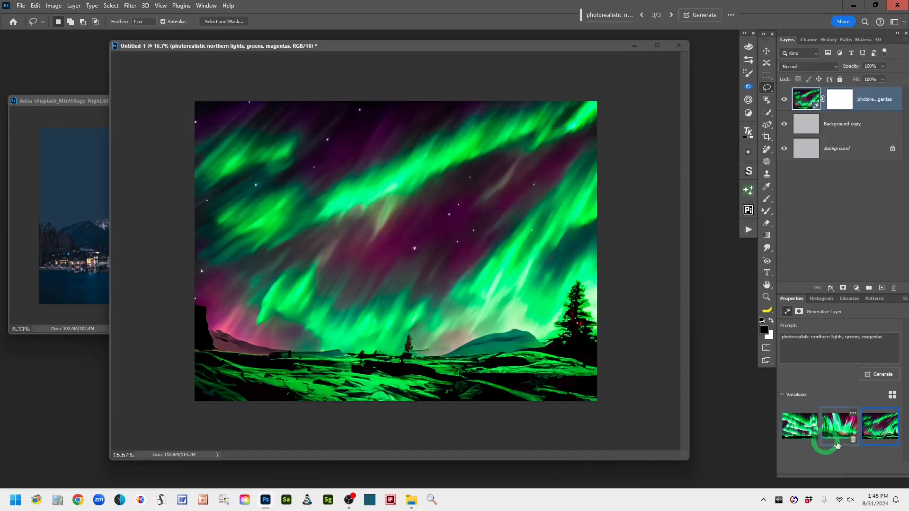
- Generate another set of variations from the same northern lights prompt and preview the second and third new ones
{"action": "mouse_move", "coordinate": [852, 427]}
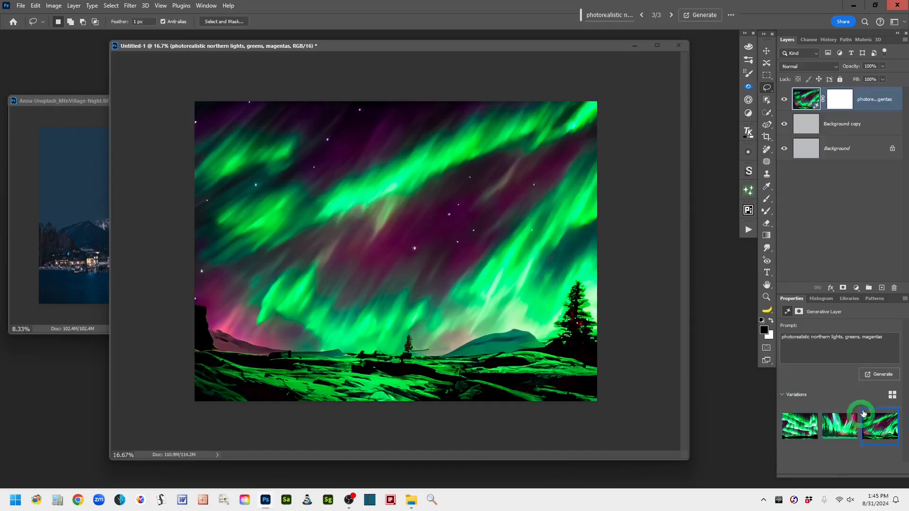
{"action": "left_click", "coordinate": [881, 375]}
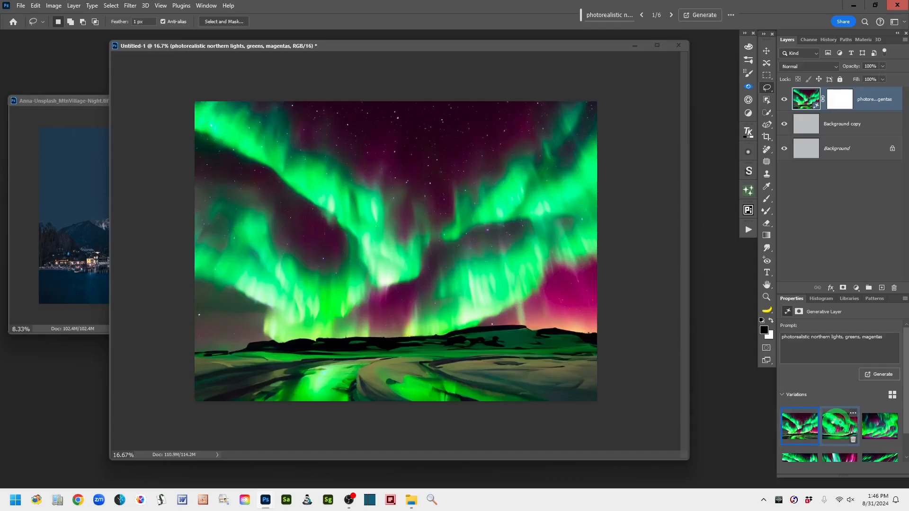
{"action": "left_click", "coordinate": [836, 424]}
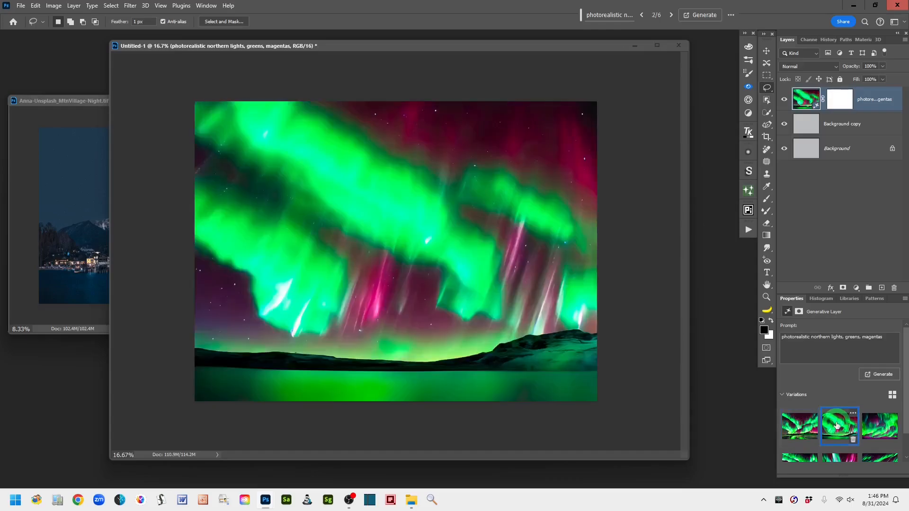
{"action": "left_click", "coordinate": [873, 426]}
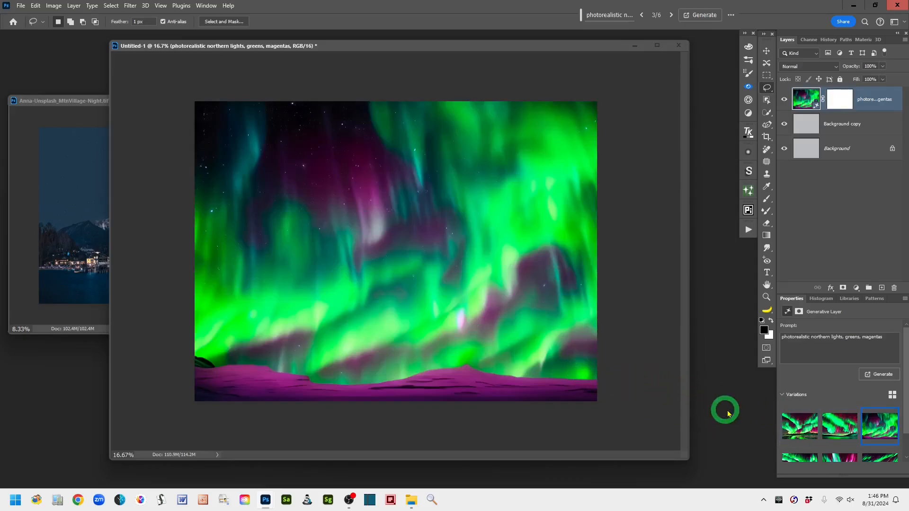
- Delete the variation with the green lake and low hills and the one with the tall spruce trees
{"action": "scroll", "coordinate": [906, 387], "scroll_direction": "down", "scroll_amount": 1}
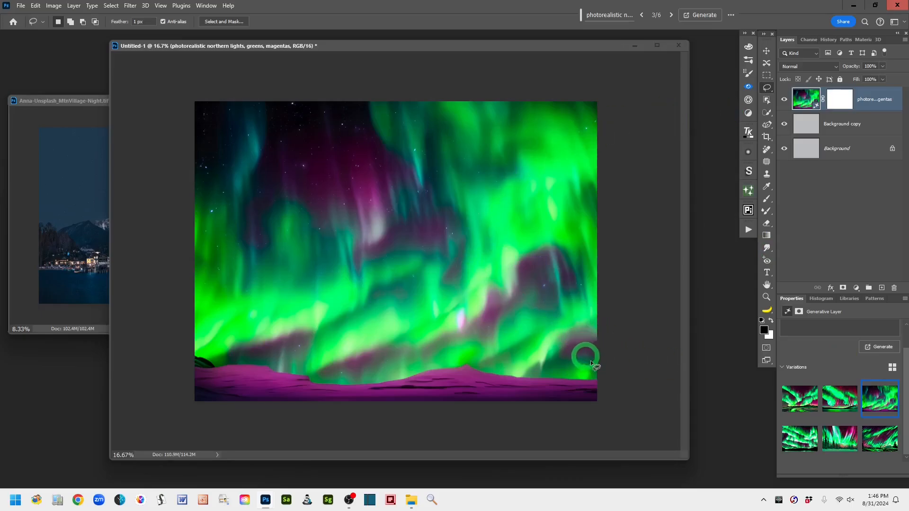
{"action": "left_click", "coordinate": [841, 404]}
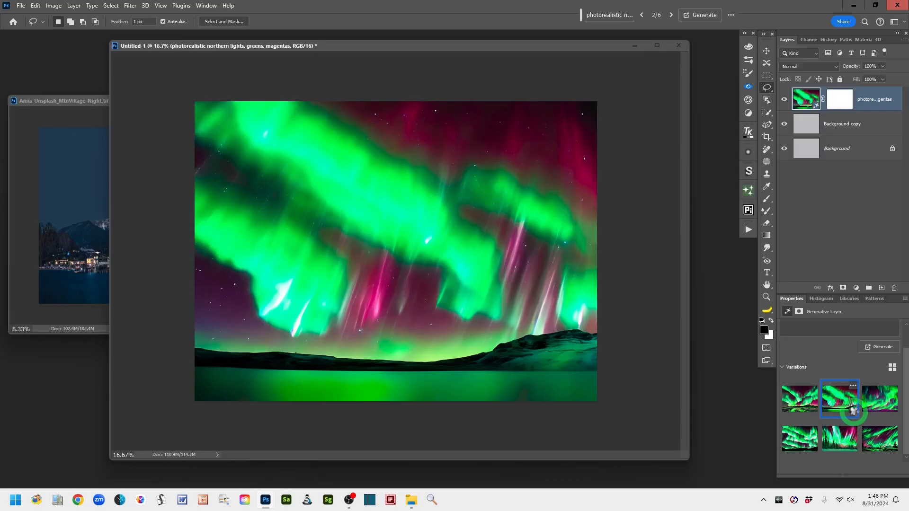
{"action": "left_click", "coordinate": [853, 411]}
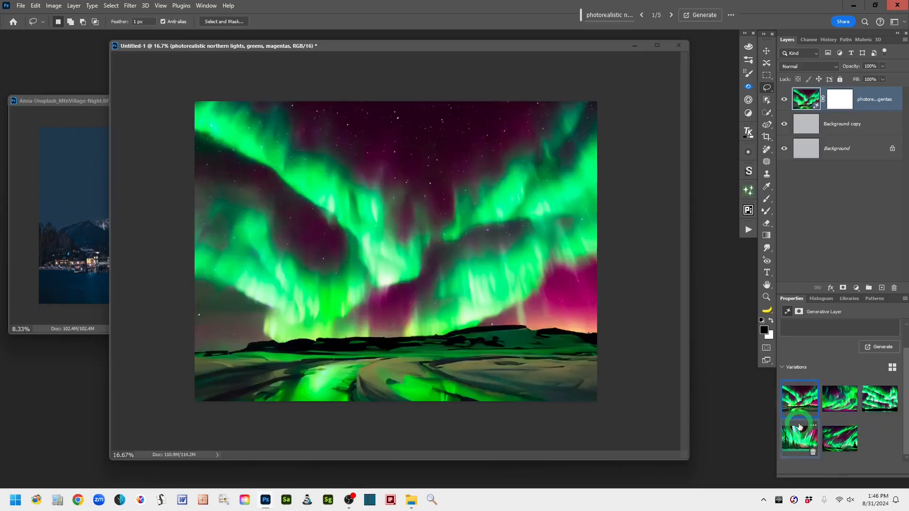
{"action": "left_click", "coordinate": [799, 438]}
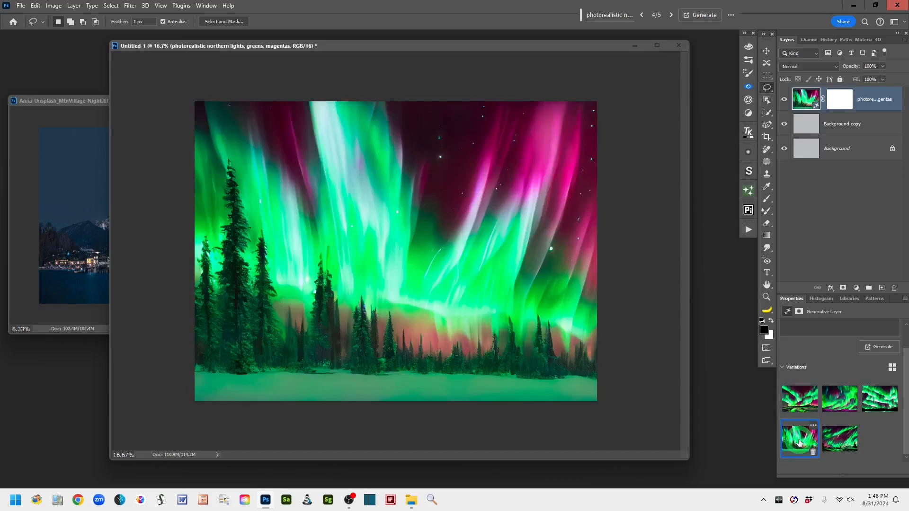
{"action": "left_click", "coordinate": [813, 452]}
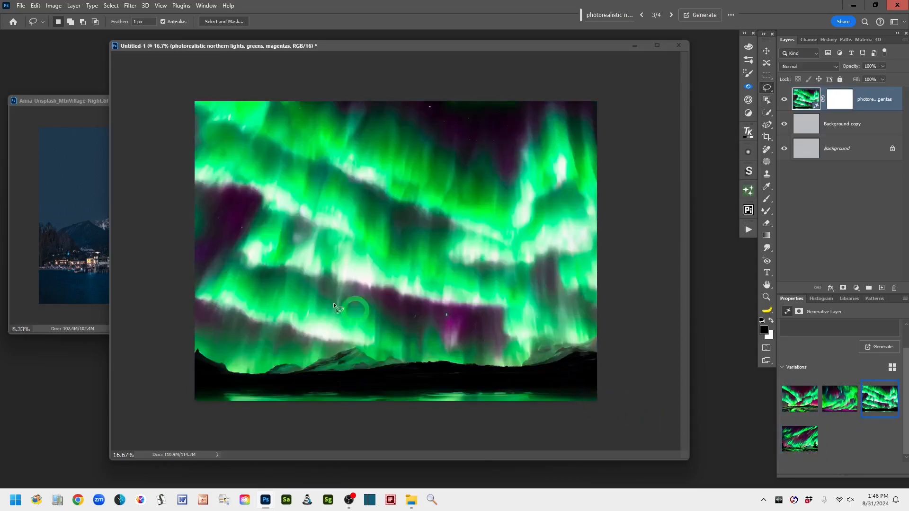
- Delete the variation with the whitish banded lights above dark mountains and the one with green rocky ground
{"action": "left_click", "coordinate": [815, 453]}
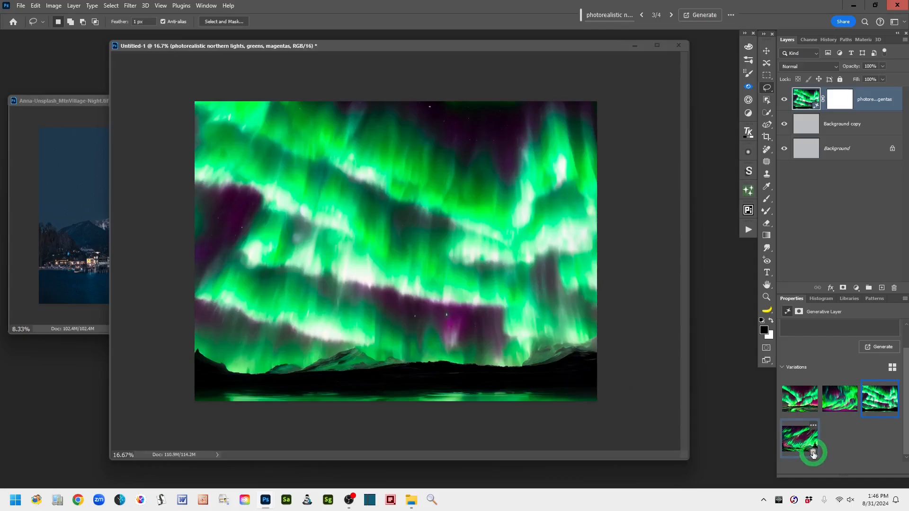
{"action": "left_click", "coordinate": [895, 413]}
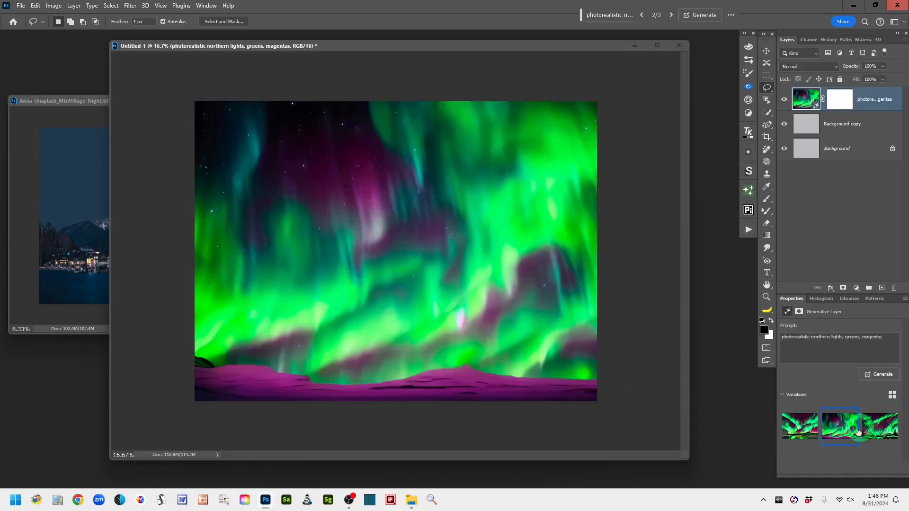
{"action": "left_click", "coordinate": [881, 430]}
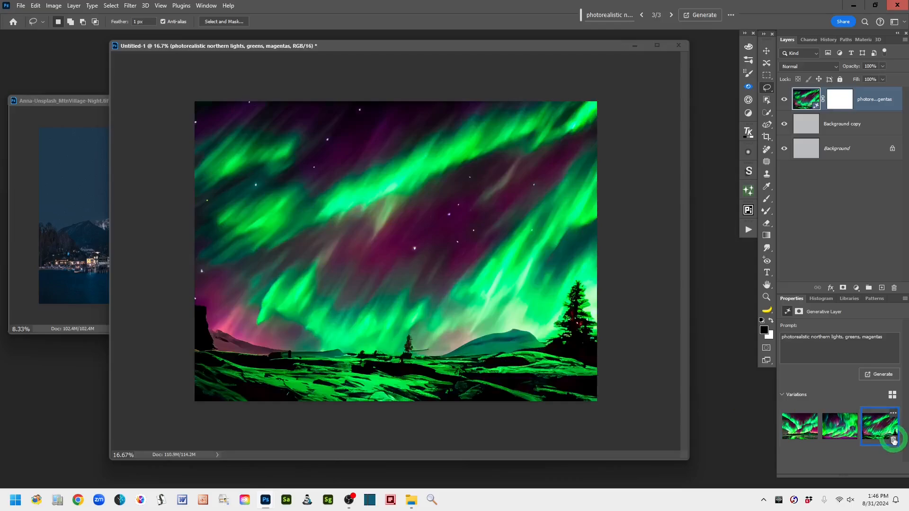
{"action": "left_click", "coordinate": [892, 440]}
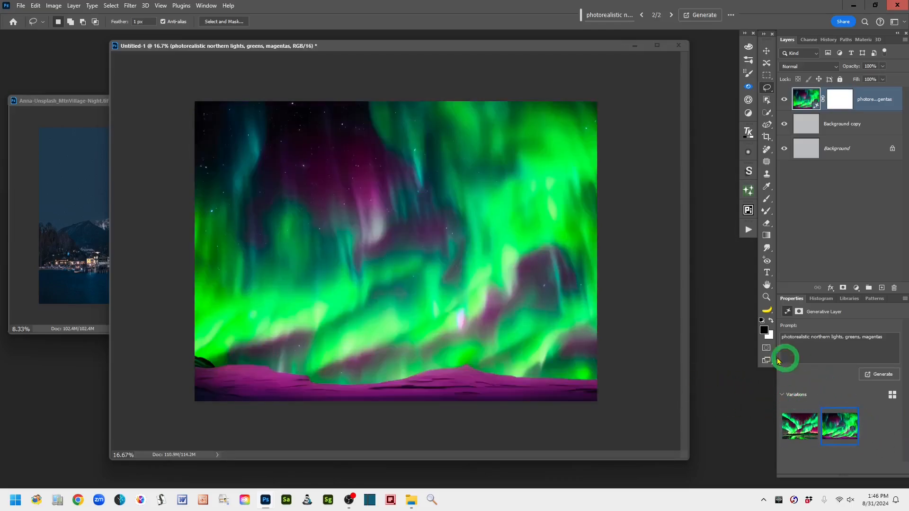
- Delete the variation with the purple ground, keep the one with the dark ridge and green-lit foreground, and flatten the image
{"action": "mouse_move", "coordinate": [814, 445]}
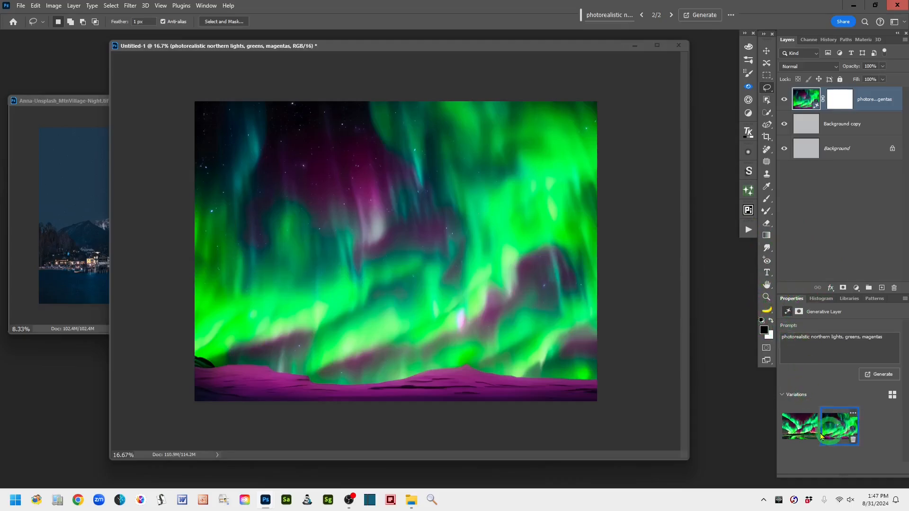
{"action": "left_click", "coordinate": [798, 427]}
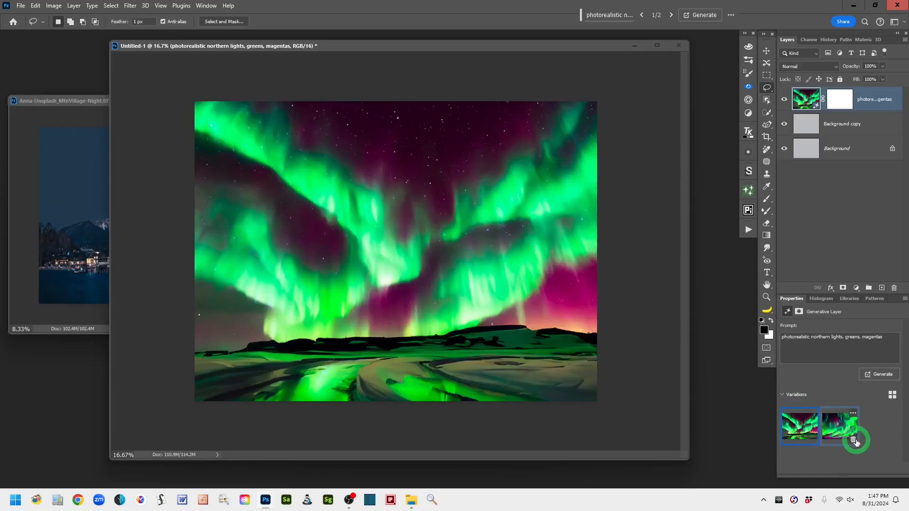
{"action": "left_click", "coordinate": [853, 441]}
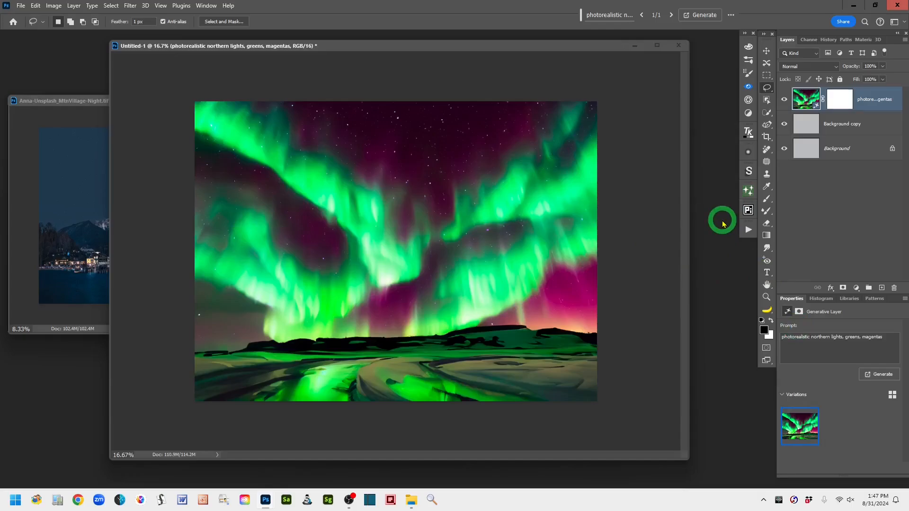
{"action": "left_click", "coordinate": [905, 41]}
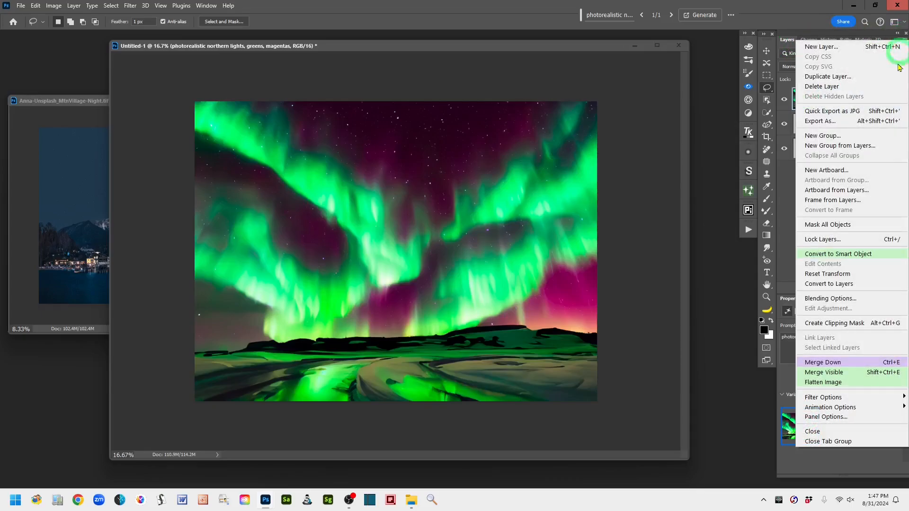
{"action": "left_click", "coordinate": [823, 382]}
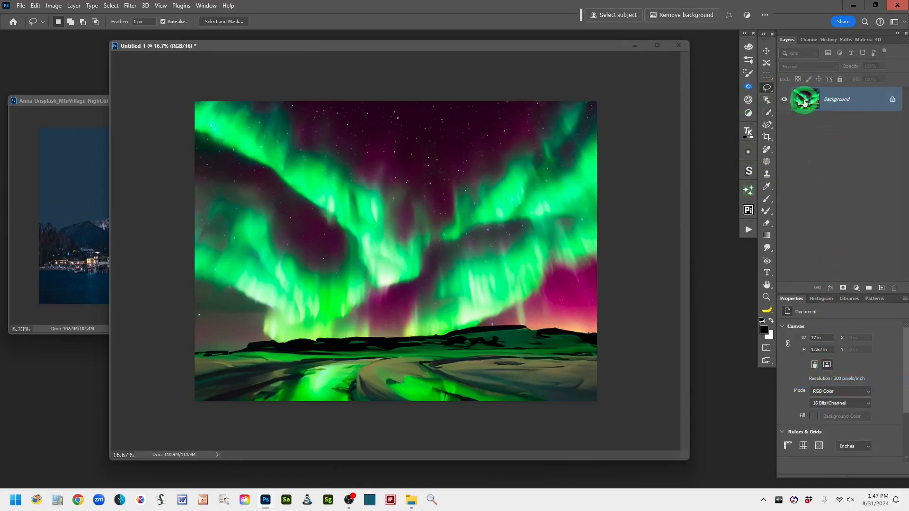
- Save the northern lights image to the Desktop as Firefly-NorthernLights-TEST.tif in TIFF format with LZW compression, and close the document
{"action": "left_click", "coordinate": [21, 7]}
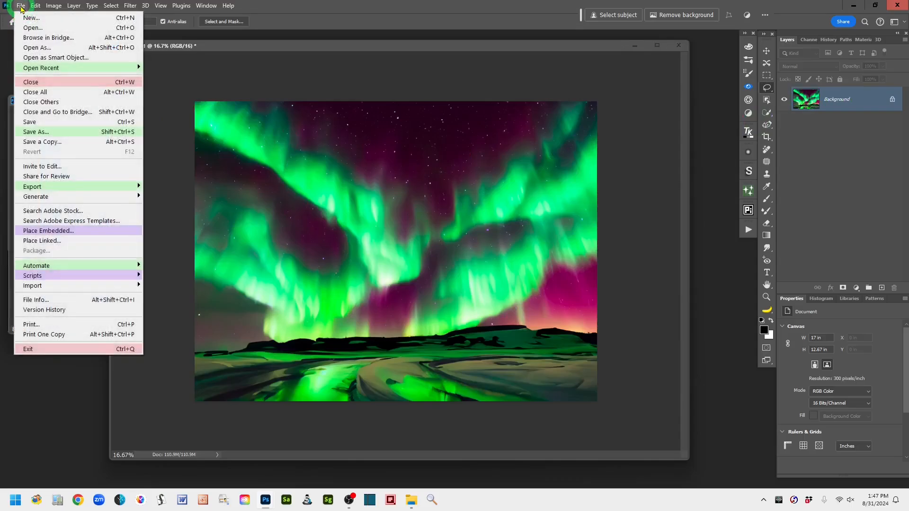
{"action": "left_click", "coordinate": [72, 132]}
{"action": "left_click", "coordinate": [71, 128]}
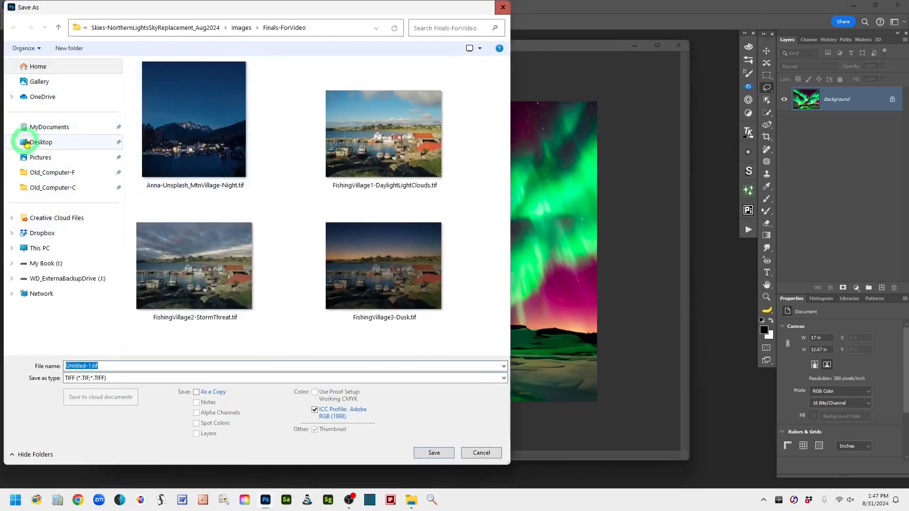
{"action": "left_click", "coordinate": [25, 142]}
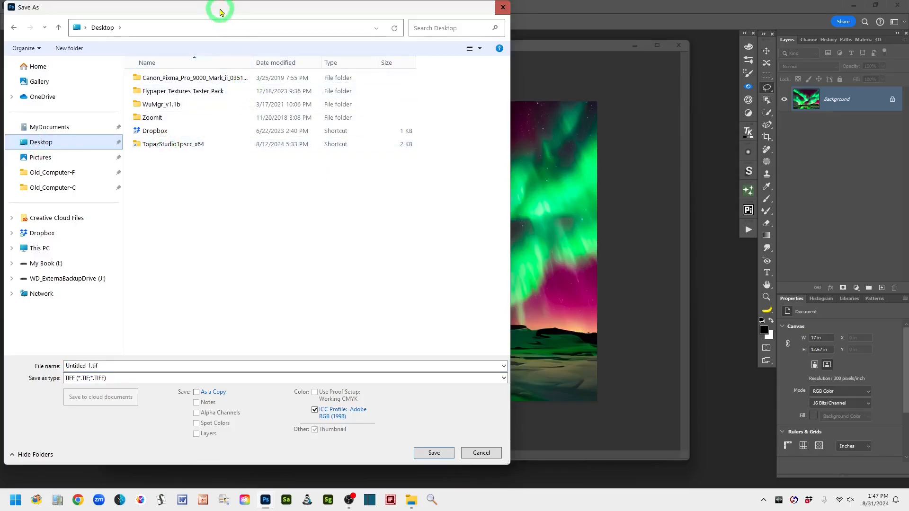
{"action": "left_click_drag", "start_coordinate": [220, 10], "coordinate": [425, 21]}
{"action": "left_click", "coordinate": [294, 374]}
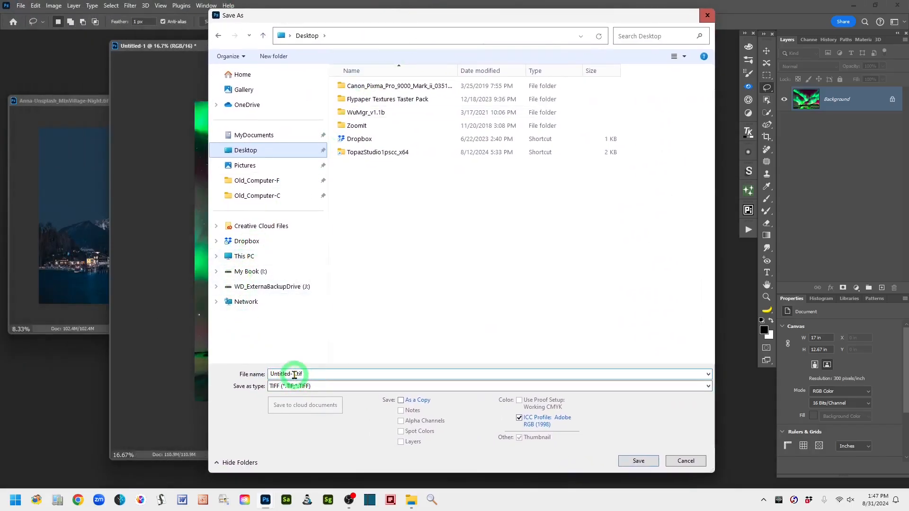
{"action": "left_click", "coordinate": [296, 375]}
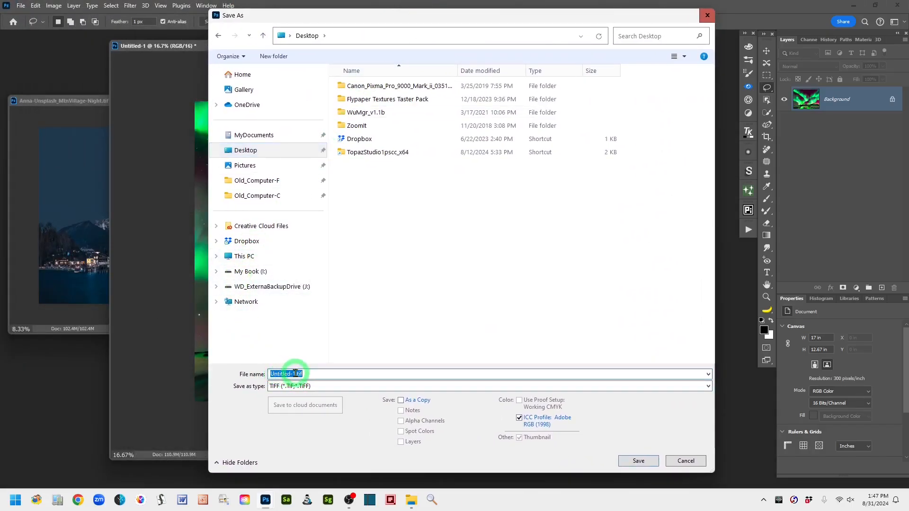
{"action": "left_click_drag", "start_coordinate": [295, 374], "coordinate": [240, 376]}
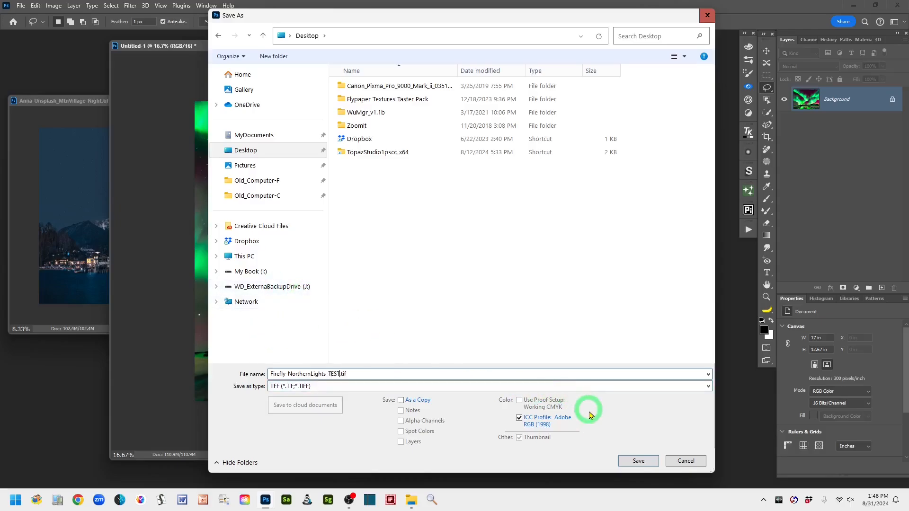
{"action": "left_click", "coordinate": [639, 462]}
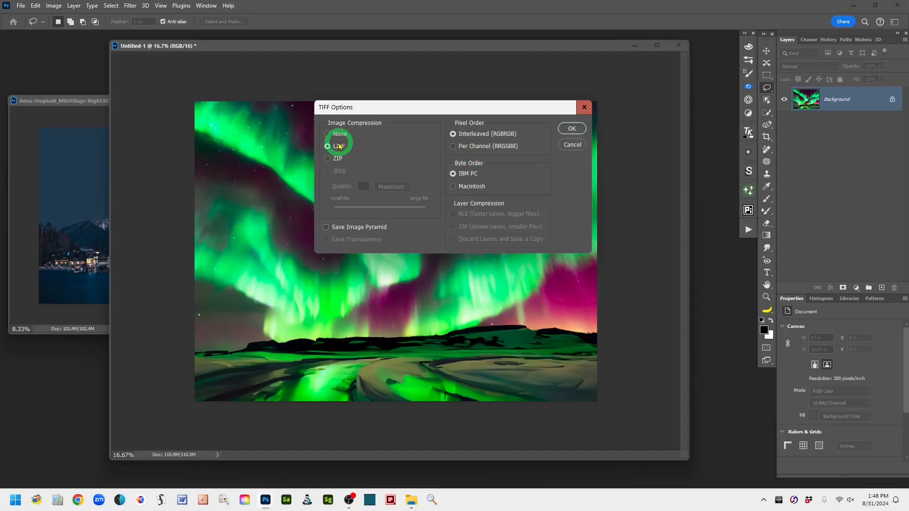
{"action": "left_click", "coordinate": [571, 130]}
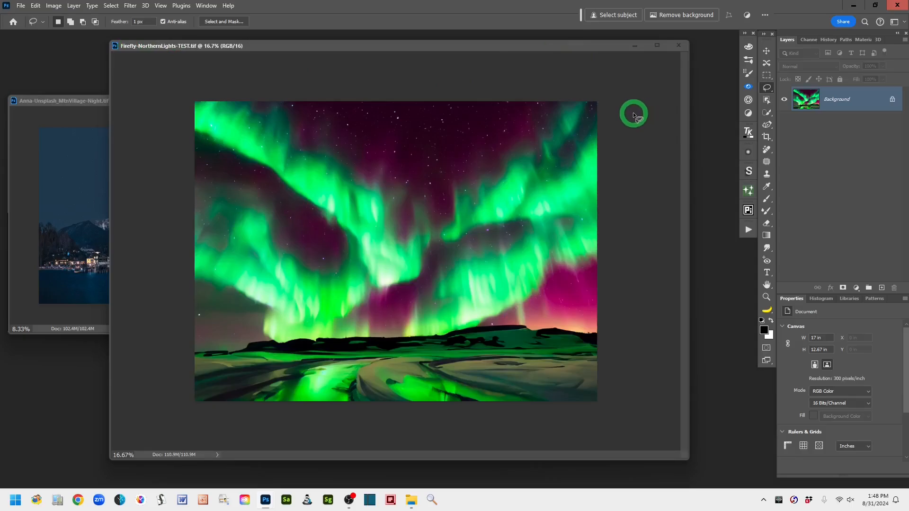
{"action": "left_click", "coordinate": [679, 46]}
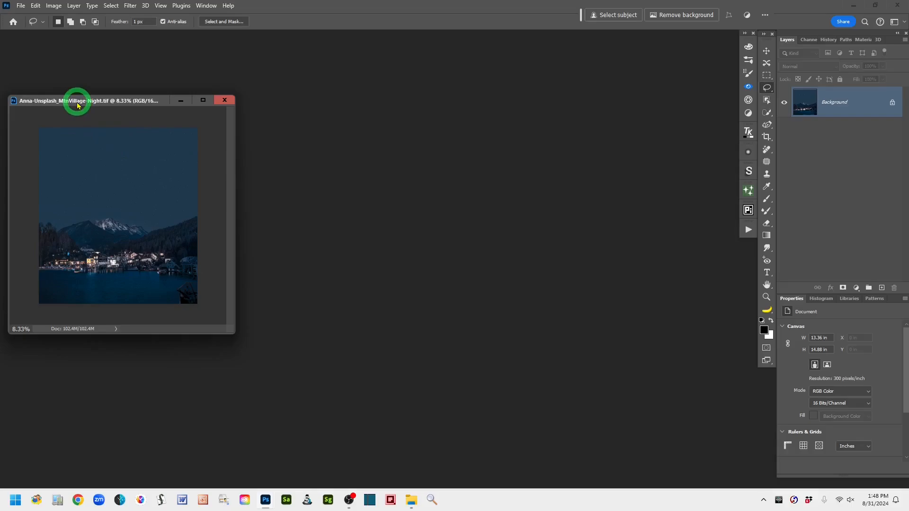
- Enlarge the mountain village photo's window and show its sky and mountains at 25% zoom
{"action": "left_click_drag", "start_coordinate": [76, 101], "coordinate": [248, 46]}
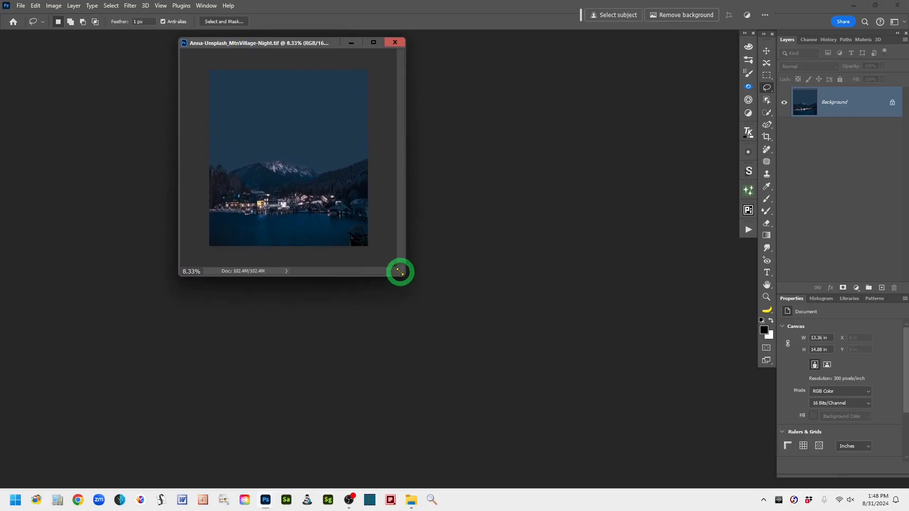
{"action": "left_click_drag", "start_coordinate": [400, 272], "coordinate": [662, 479]}
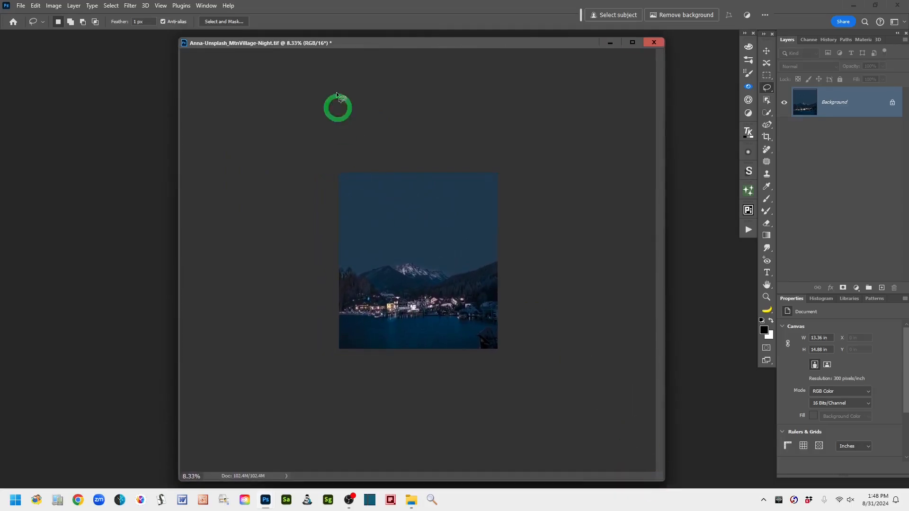
{"action": "left_click_drag", "start_coordinate": [364, 46], "coordinate": [320, 42]}
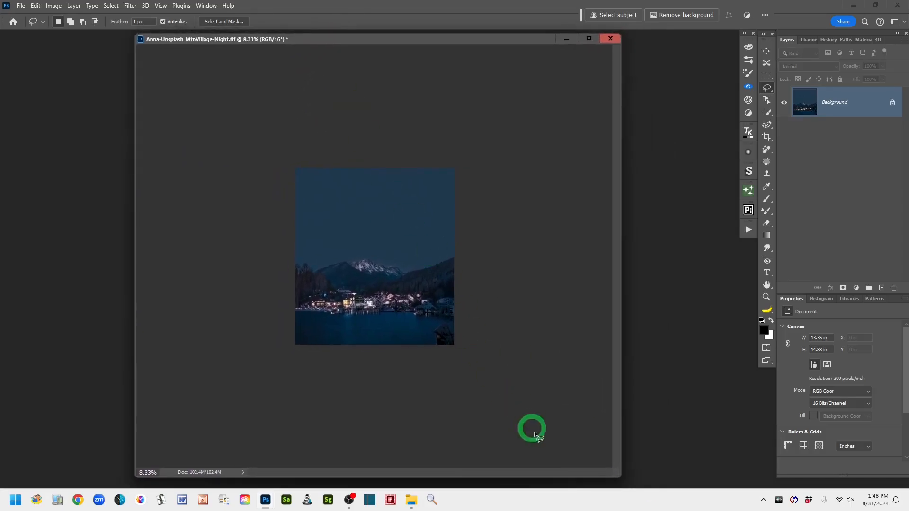
{"action": "left_click_drag", "start_coordinate": [618, 482], "coordinate": [640, 484]}
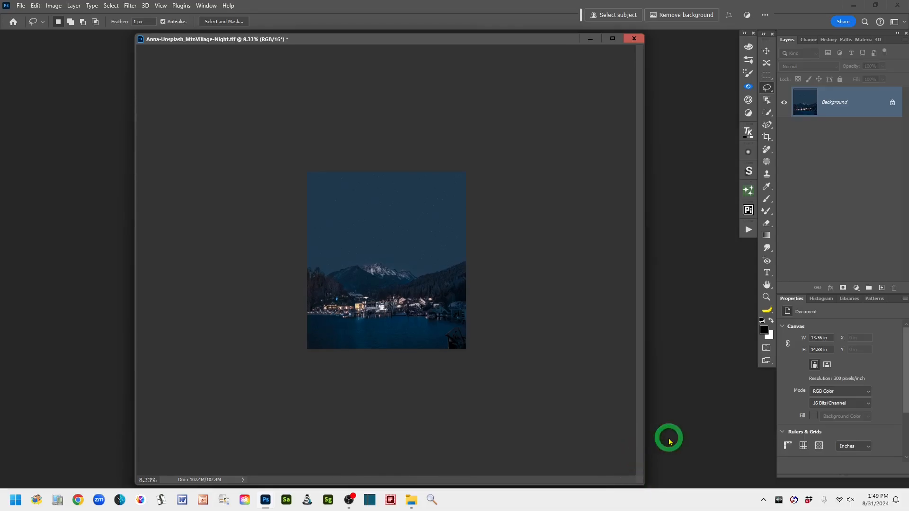
{"action": "key", "text": "ctrl+plus"}
{"action": "key", "text": "ctrl+plus"}
{"action": "key", "text": "ctrl+plus"}
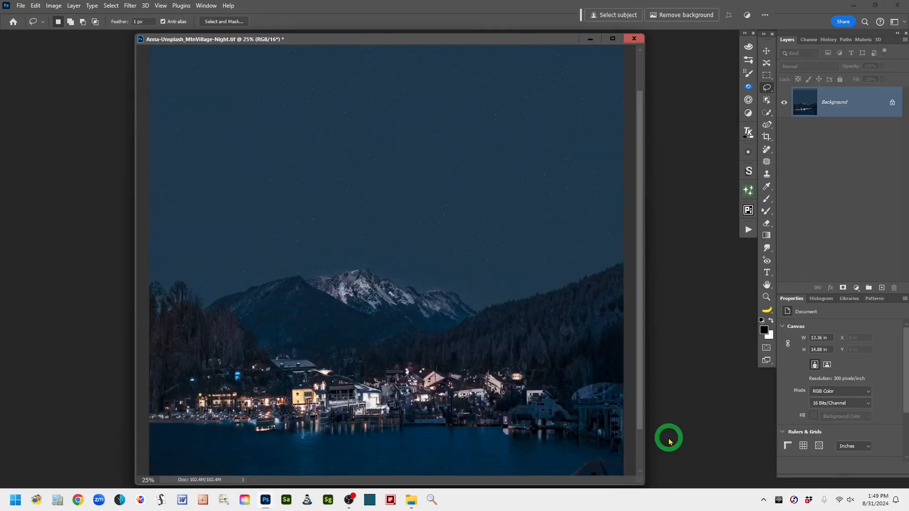
{"action": "left_click_drag", "start_coordinate": [639, 161], "coordinate": [635, 124]}
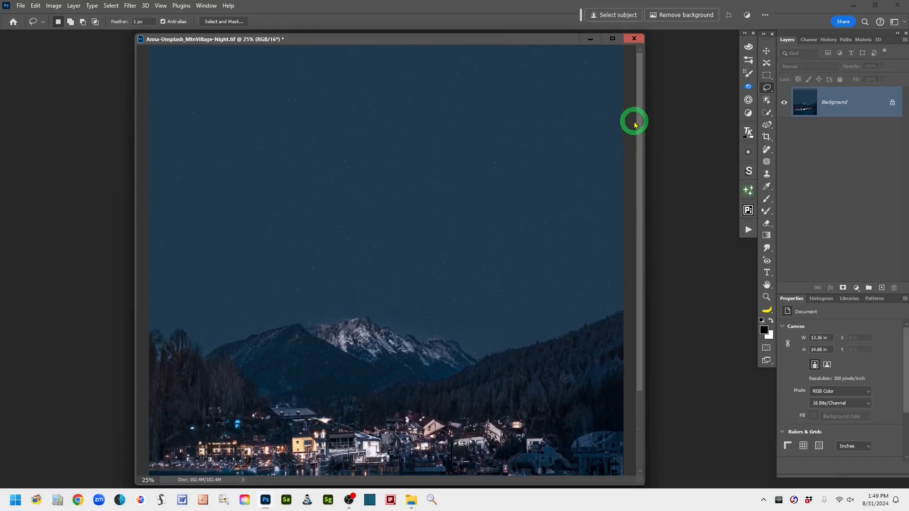
{"action": "left_click_drag", "start_coordinate": [645, 266], "coordinate": [666, 268]}
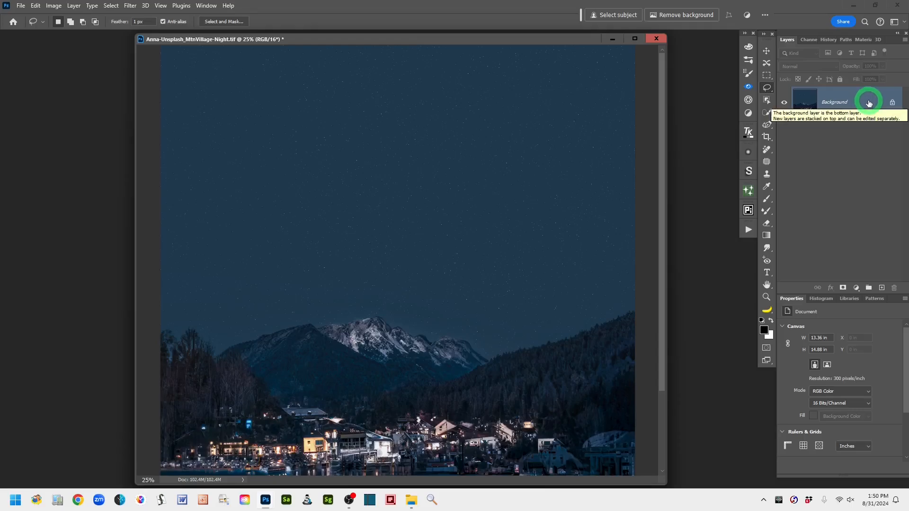
- Duplicate the village photo's Background layer and select the sky on the copy with the automatic sky selection
{"action": "left_click_drag", "start_coordinate": [869, 103], "coordinate": [883, 289]}
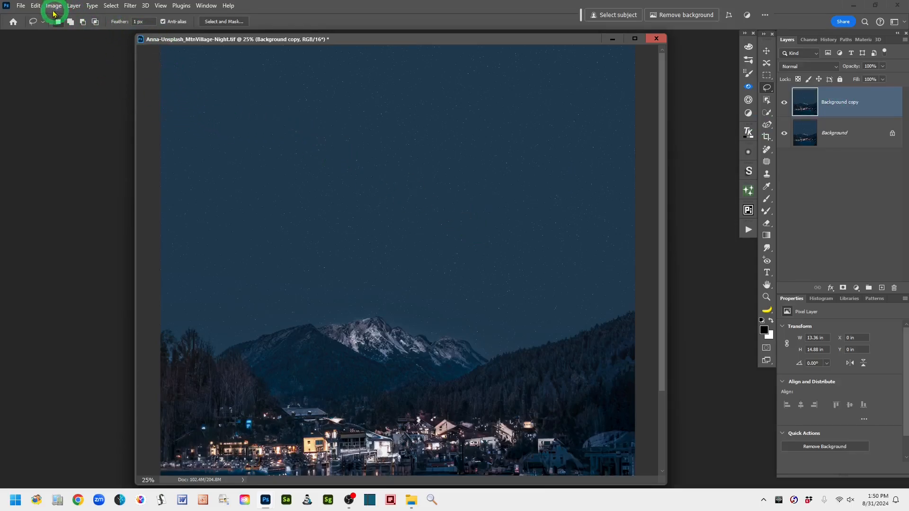
{"action": "left_click", "coordinate": [111, 6]}
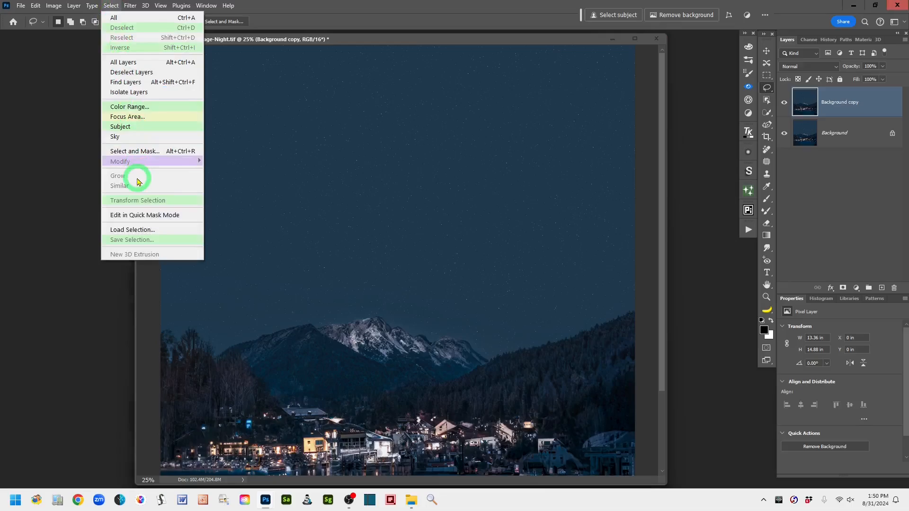
{"action": "left_click", "coordinate": [119, 137]}
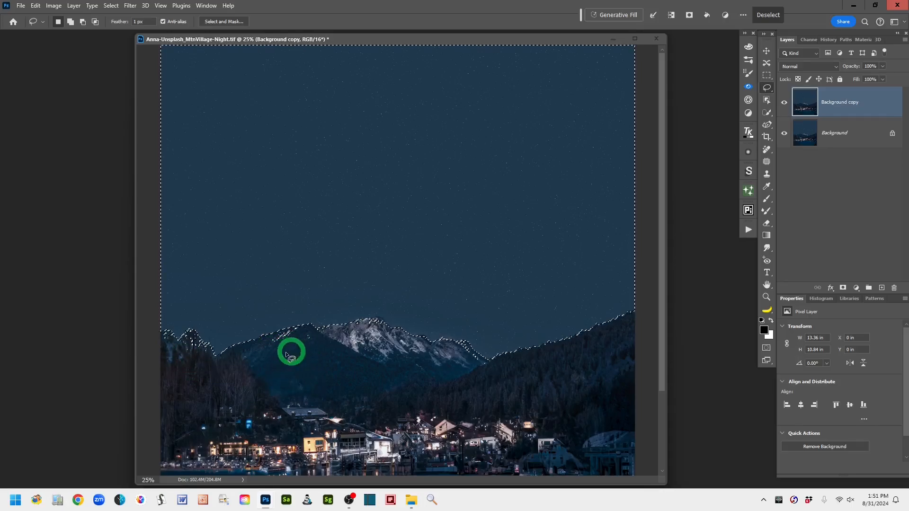
- Subtract the stray mountain areas along the ridgeline and snowy peak from the sky selection with the Quick Selection tool
{"action": "left_click", "coordinate": [768, 113]}
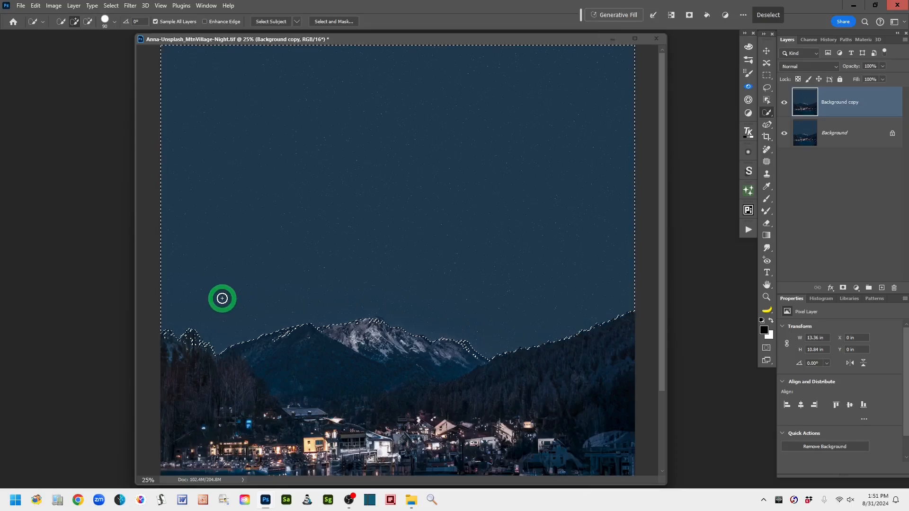
{"action": "key", "text": "alt"}
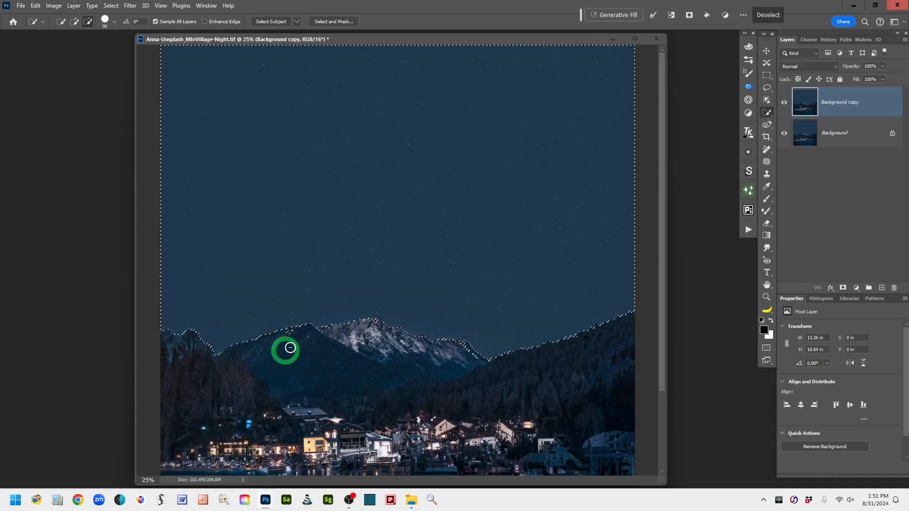
{"action": "mouse_move", "coordinate": [312, 349]}
{"action": "left_mouse_down"}
{"action": "mouse_move", "coordinate": [399, 429]}
{"action": "mouse_move", "coordinate": [426, 392]}
{"action": "mouse_move", "coordinate": [372, 333]}
{"action": "mouse_move", "coordinate": [368, 350]}
{"action": "mouse_move", "coordinate": [434, 381]}
{"action": "mouse_move", "coordinate": [473, 381]}
{"action": "left_mouse_up"}
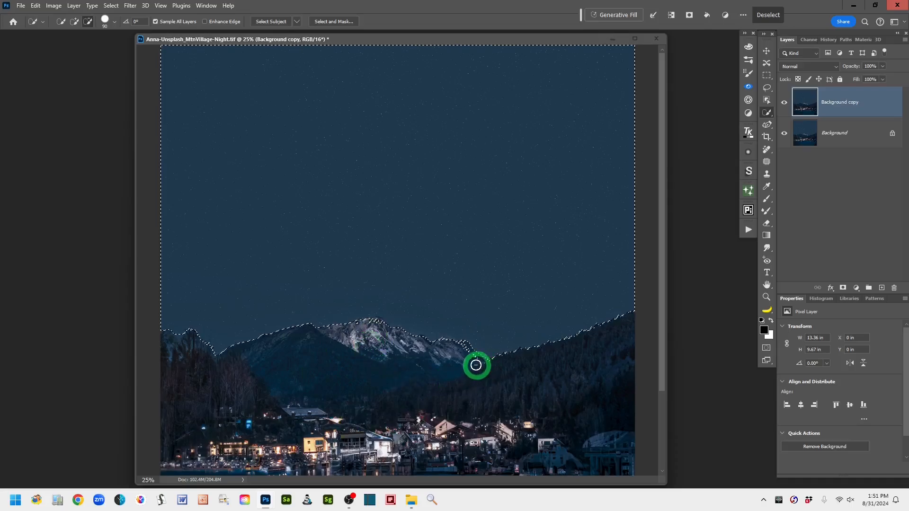
{"action": "mouse_move", "coordinate": [464, 350]}
{"action": "left_mouse_down"}
{"action": "mouse_move", "coordinate": [485, 397]}
{"action": "mouse_move", "coordinate": [514, 400]}
{"action": "mouse_move", "coordinate": [614, 359]}
{"action": "mouse_move", "coordinate": [594, 369]}
{"action": "mouse_move", "coordinate": [503, 370]}
{"action": "mouse_move", "coordinate": [467, 386]}
{"action": "mouse_move", "coordinate": [387, 358]}
{"action": "left_mouse_up"}
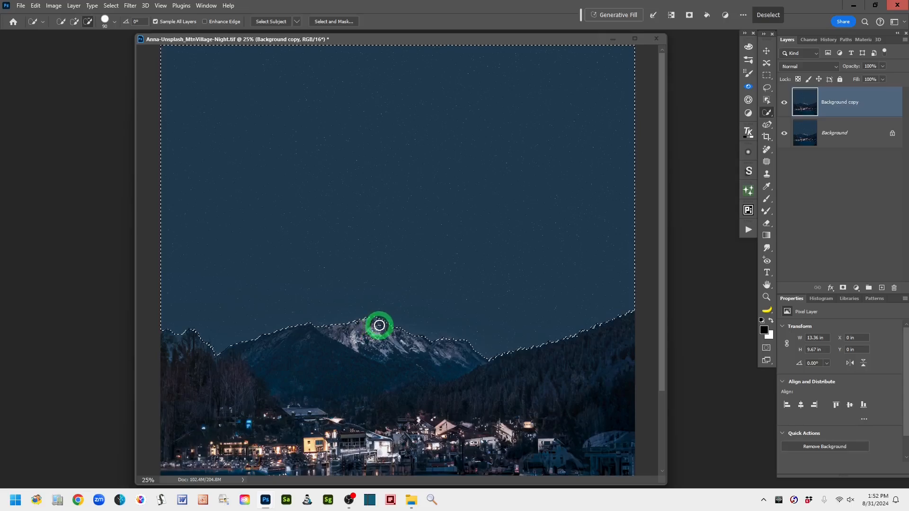
{"action": "mouse_move", "coordinate": [379, 325]}
{"action": "left_mouse_down"}
{"action": "mouse_move", "coordinate": [362, 400]}
{"action": "mouse_move", "coordinate": [190, 386]}
{"action": "mouse_move", "coordinate": [307, 213]}
{"action": "left_mouse_up"}
{"action": "left_click_drag", "start_coordinate": [533, 249], "coordinate": [479, 220]}
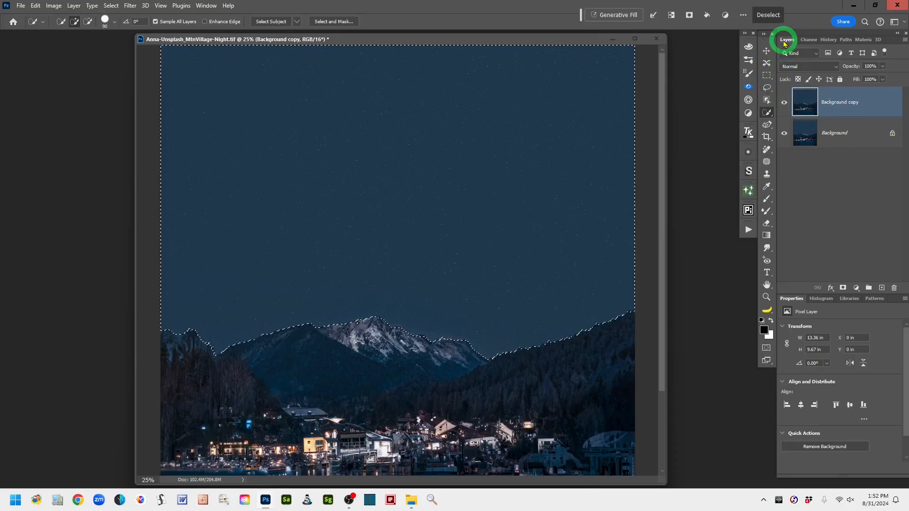
- Add a layer mask from the sky selection to the Background copy layer and display the mask alone on the canvas
{"action": "left_click", "coordinate": [843, 289]}
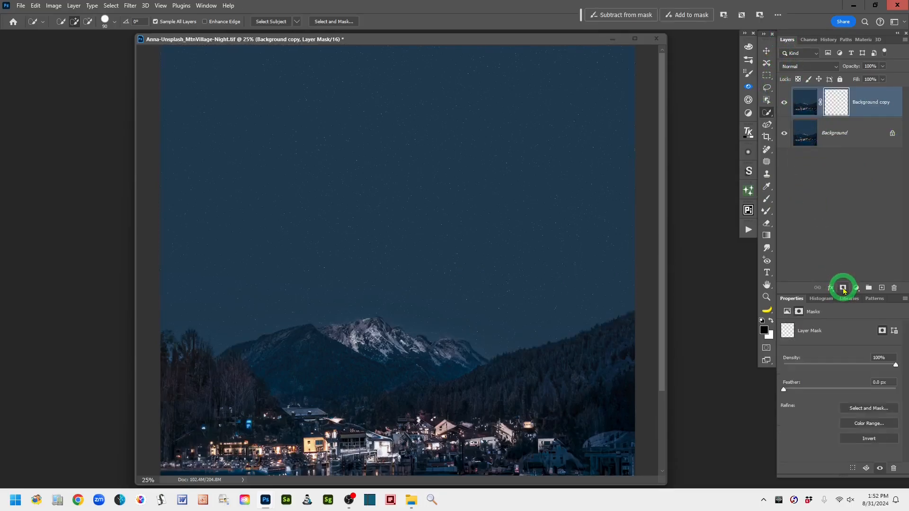
{"action": "left_click", "coordinate": [836, 108]}
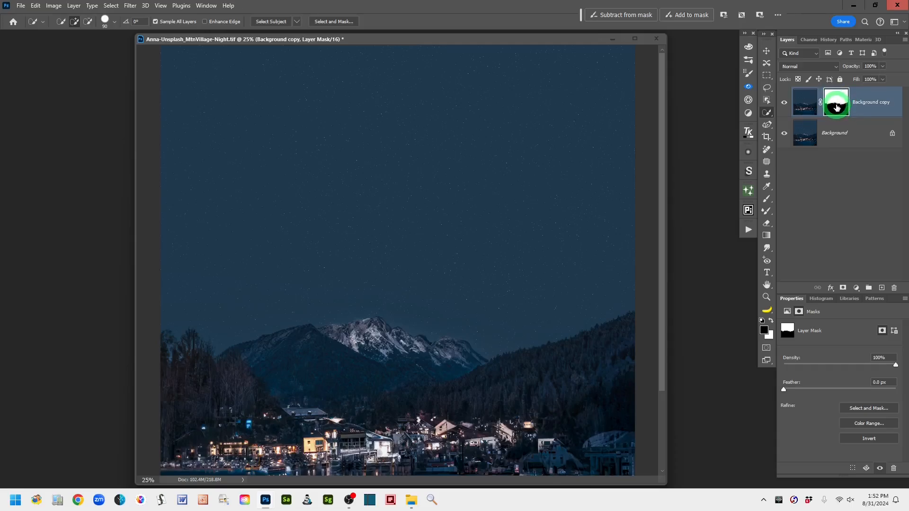
{"action": "left_click", "coordinate": [837, 105], "text": "alt"}
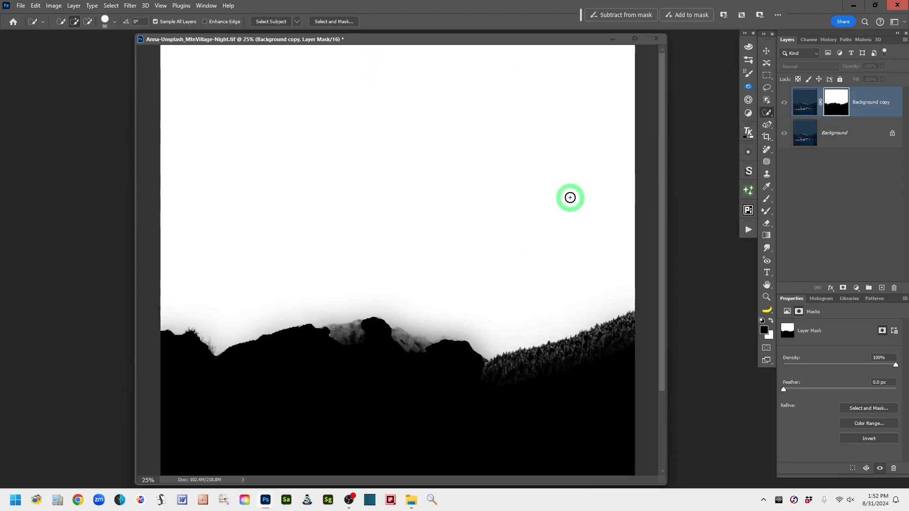
- Apply Levels to the Background copy's layer mask with the white input level set to 169 to whiten the sky
{"action": "left_click", "coordinate": [766, 88]}
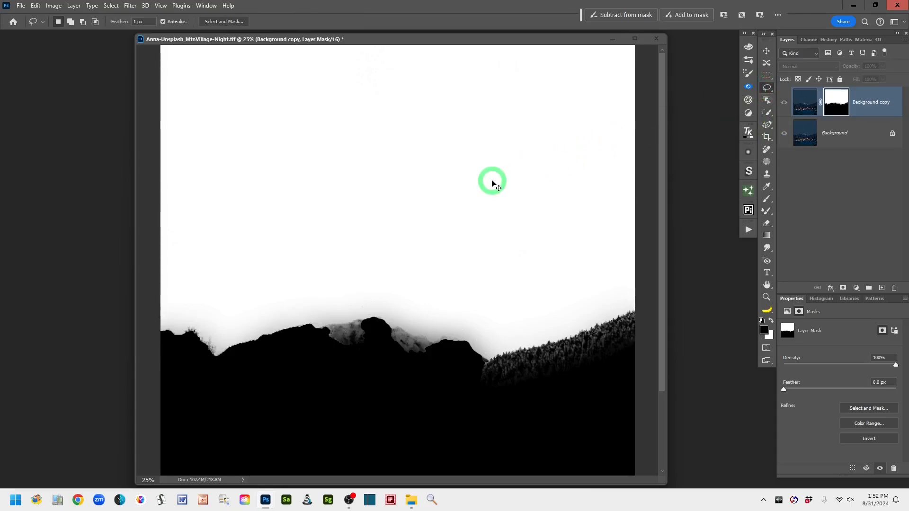
{"action": "key", "text": "ctrl+l"}
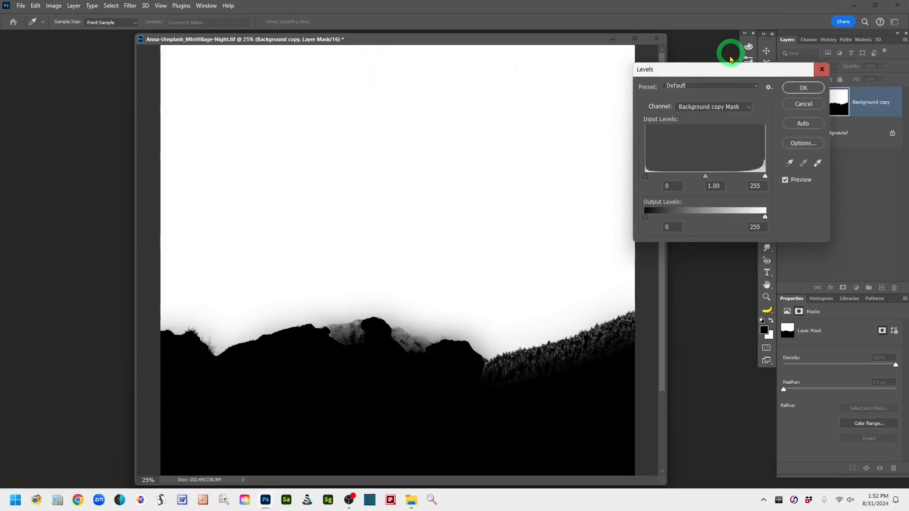
{"action": "left_click_drag", "start_coordinate": [709, 77], "coordinate": [725, 90]}
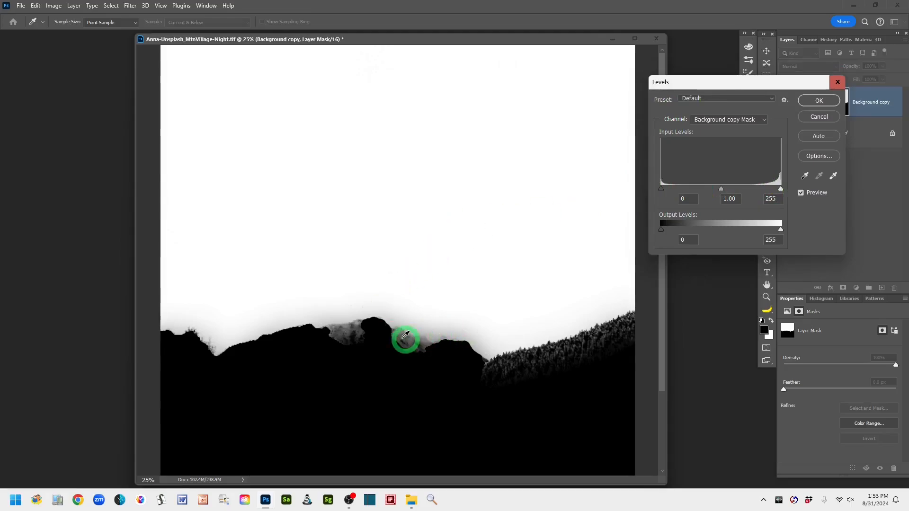
{"action": "left_click", "coordinate": [664, 237]}
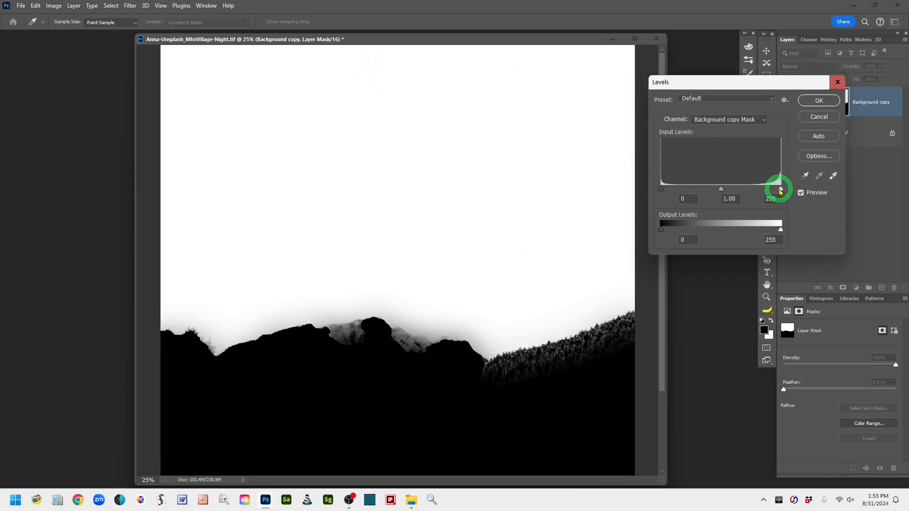
{"action": "left_click_drag", "start_coordinate": [780, 191], "coordinate": [741, 194]}
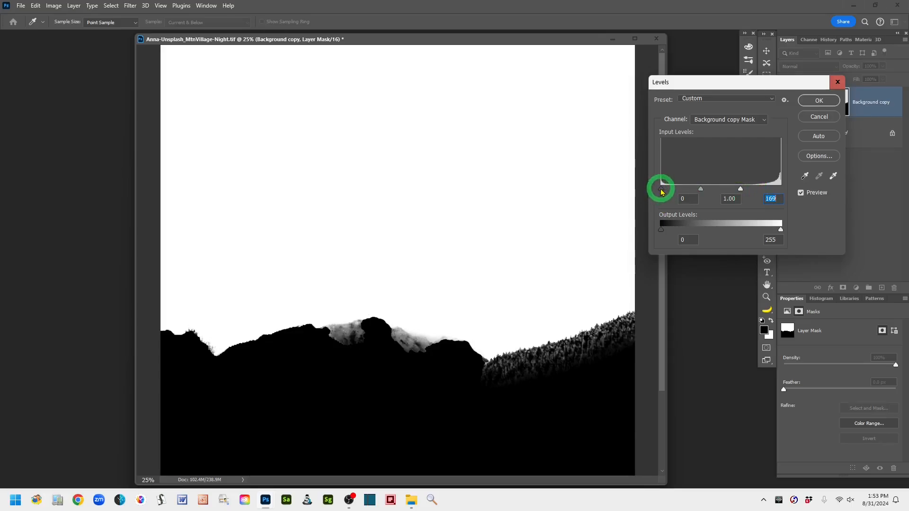
- Sharpen the Background copy mask with Levels input values 57, 0.2 and 141, and make the layer's image active
{"action": "left_click_drag", "start_coordinate": [662, 189], "coordinate": [727, 190]}
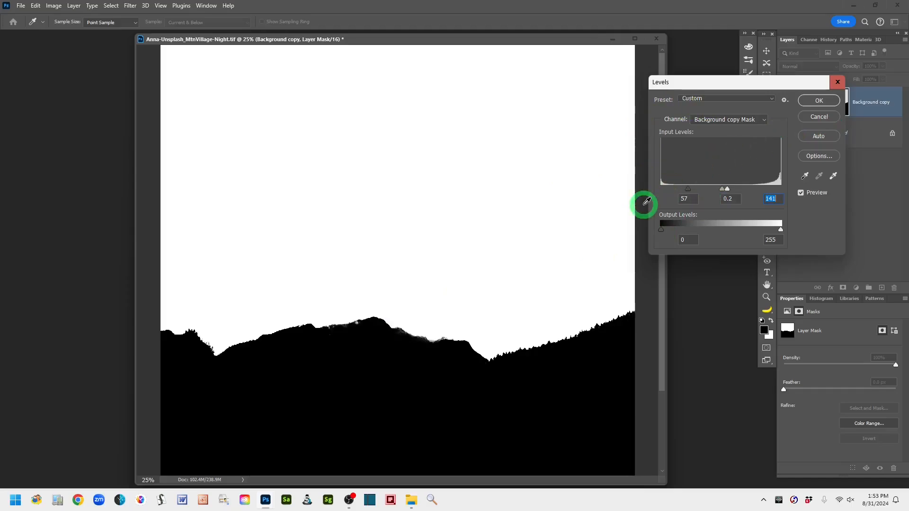
{"action": "left_click", "coordinate": [816, 105]}
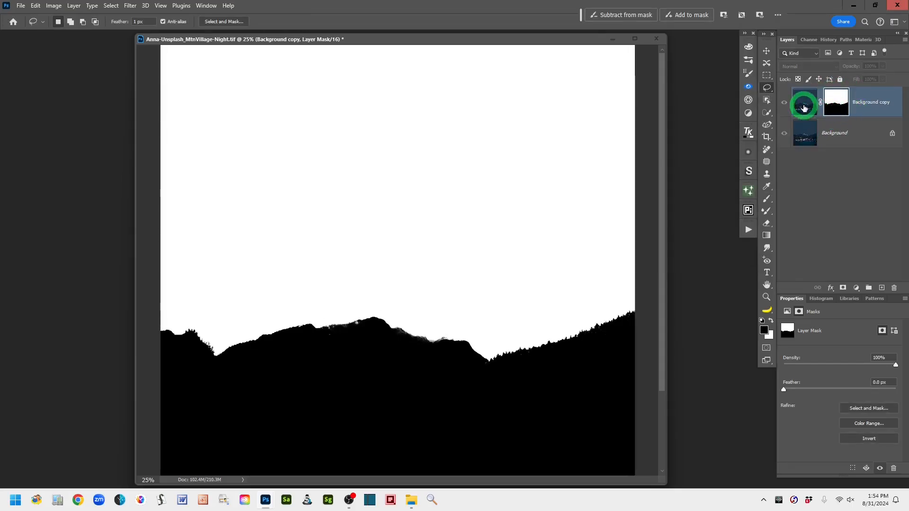
{"action": "left_click", "coordinate": [804, 108]}
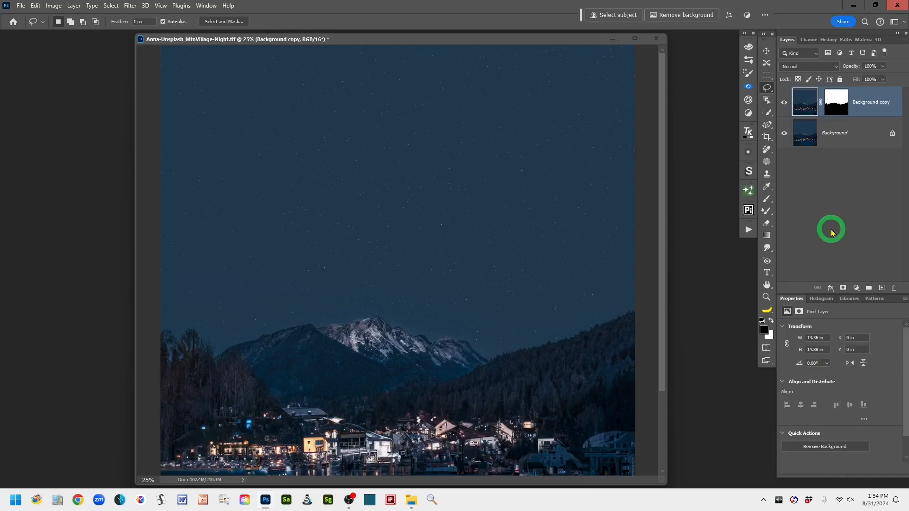
- Set up the Gradient tool in Gradient mode with the purple-to-magenta preset from the Purples group
{"action": "key", "text": "ctrl+minus"}
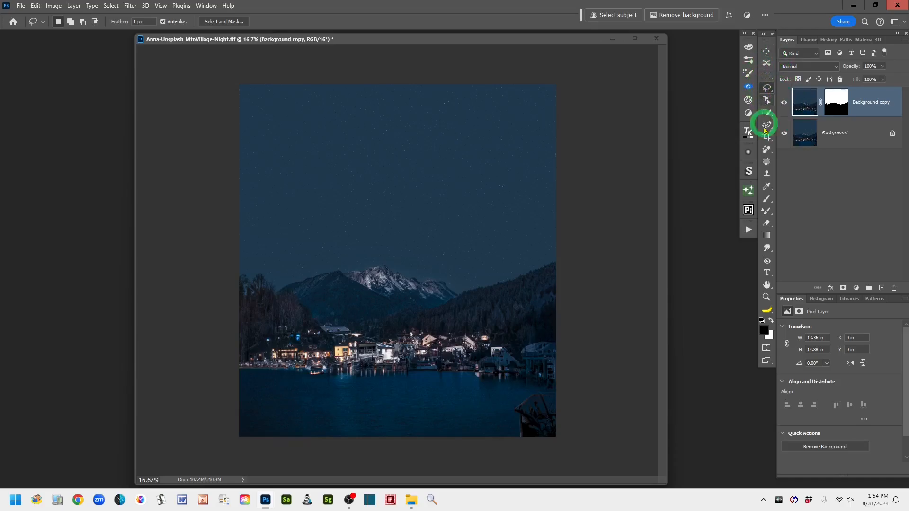
{"action": "left_click", "coordinate": [767, 236]}
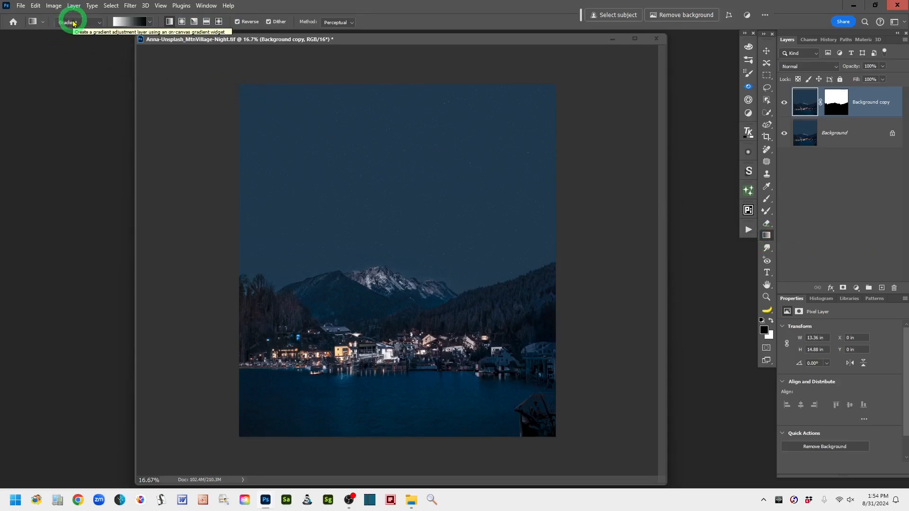
{"action": "left_click", "coordinate": [101, 23]}
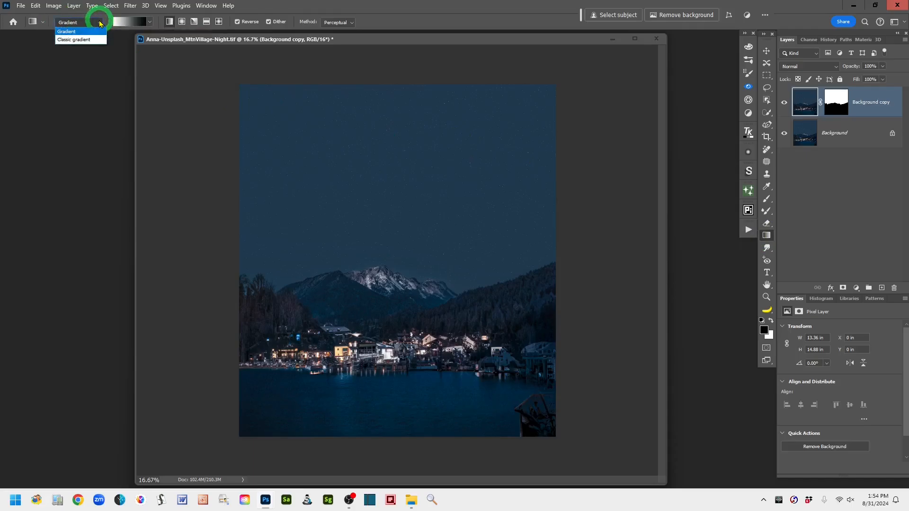
{"action": "left_click", "coordinate": [71, 34]}
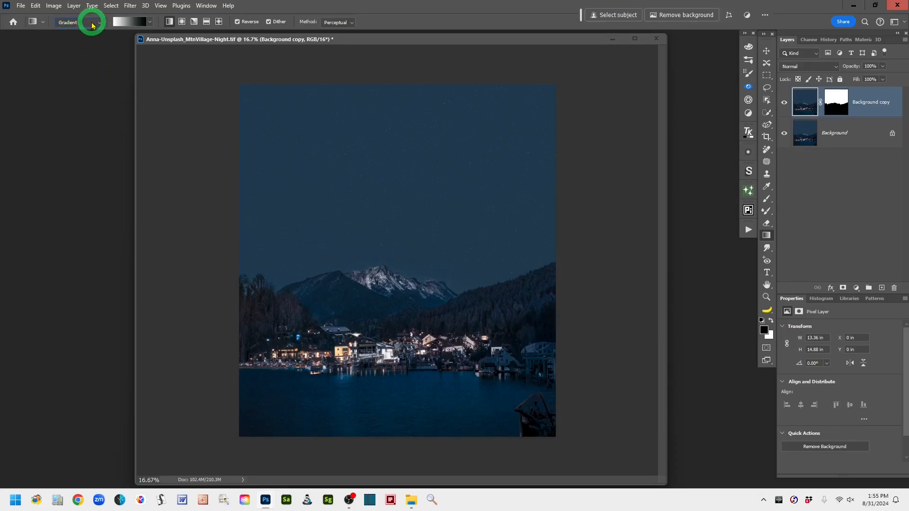
{"action": "left_click", "coordinate": [150, 23]}
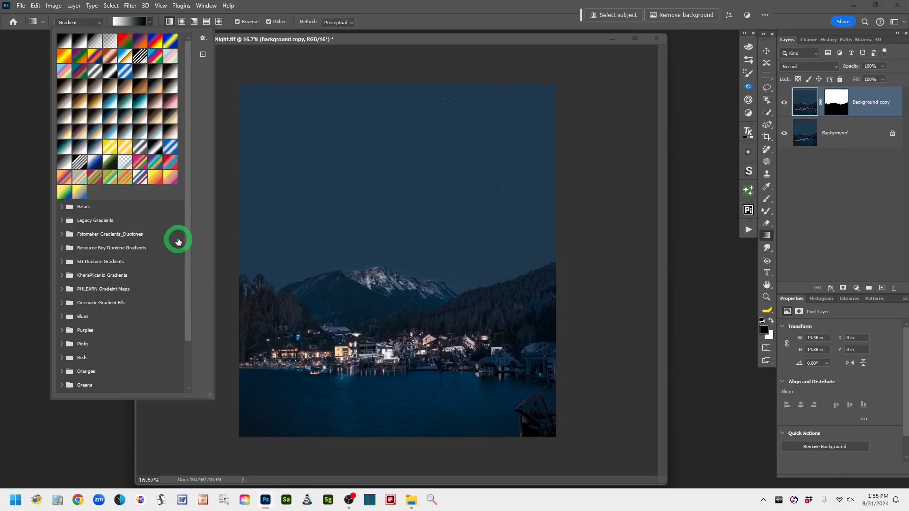
{"action": "left_click_drag", "start_coordinate": [189, 240], "coordinate": [193, 83]}
{"action": "left_click_drag", "start_coordinate": [187, 150], "coordinate": [188, 209]}
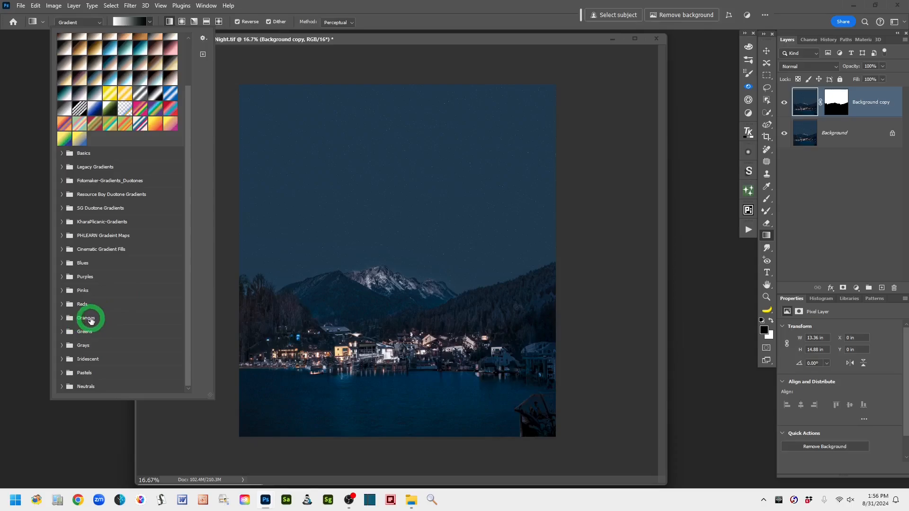
{"action": "left_click", "coordinate": [61, 277]}
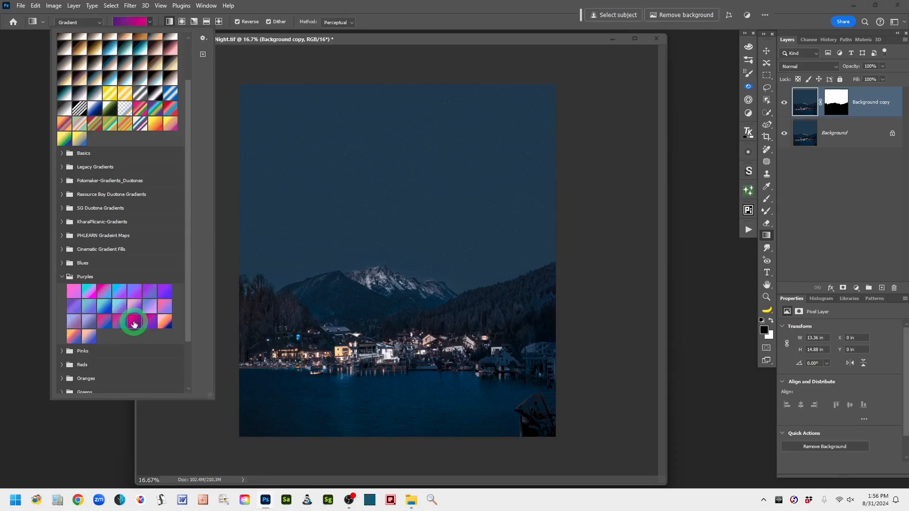
{"action": "left_click", "coordinate": [358, 7]}
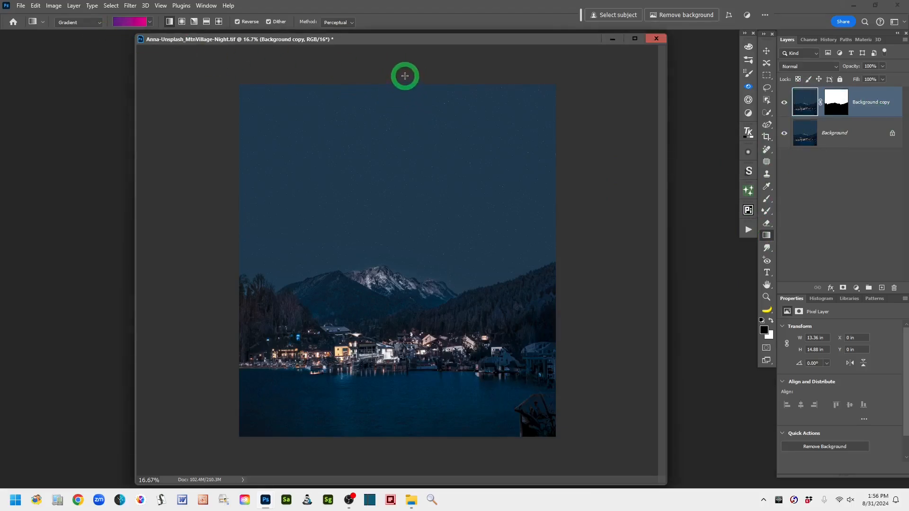
- Draw a near-vertical linear gradient over the image at about -90.5° and 116% scale, with its midpoint shifted toward the magenta end
{"action": "left_click_drag", "start_coordinate": [405, 76], "coordinate": [460, 402]}
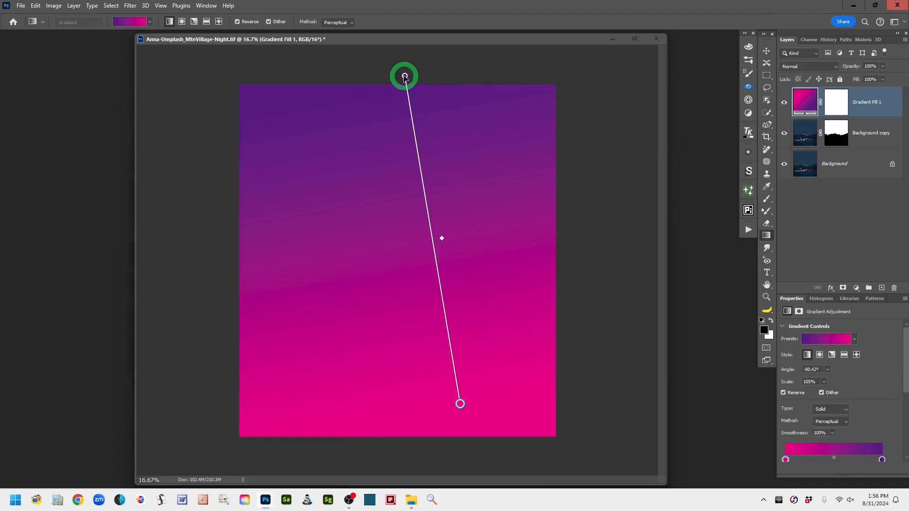
{"action": "left_click_drag", "start_coordinate": [403, 78], "coordinate": [267, 126]}
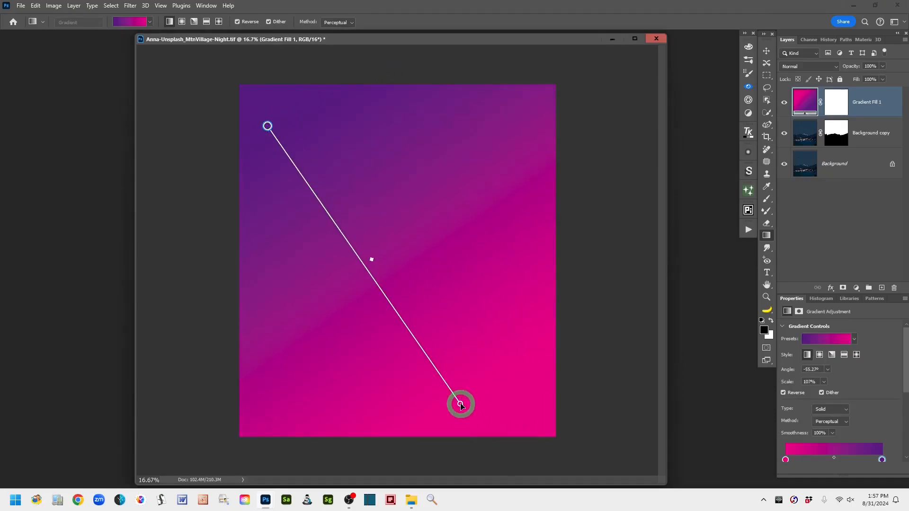
{"action": "left_click_drag", "start_coordinate": [460, 404], "coordinate": [343, 413]}
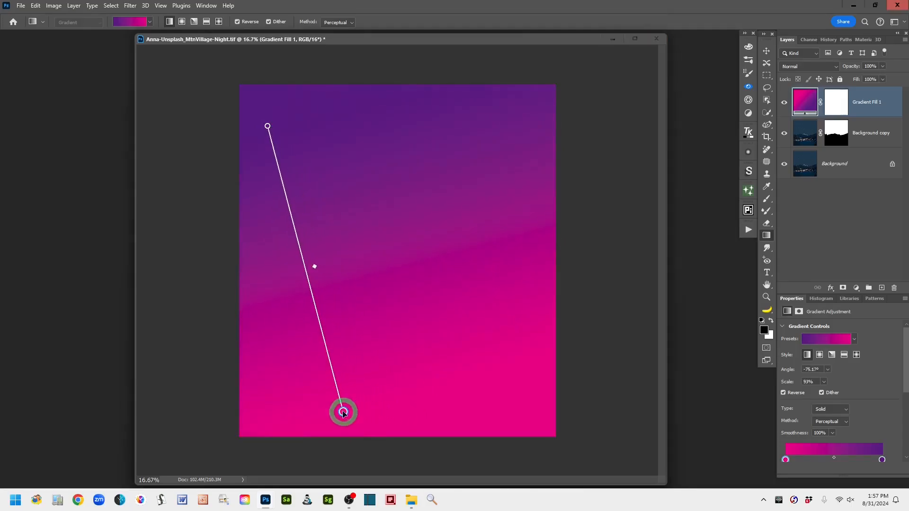
{"action": "left_click_drag", "start_coordinate": [268, 127], "coordinate": [404, 96]}
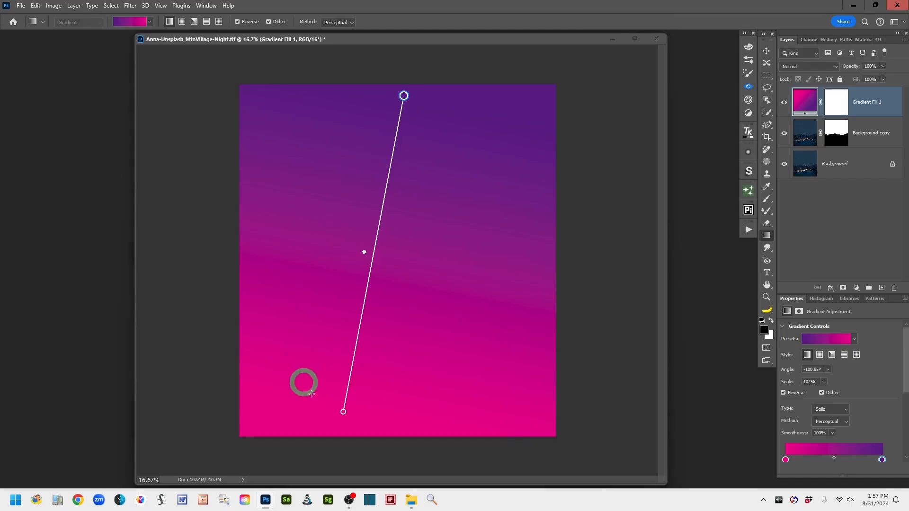
{"action": "left_click_drag", "start_coordinate": [344, 414], "coordinate": [400, 462]}
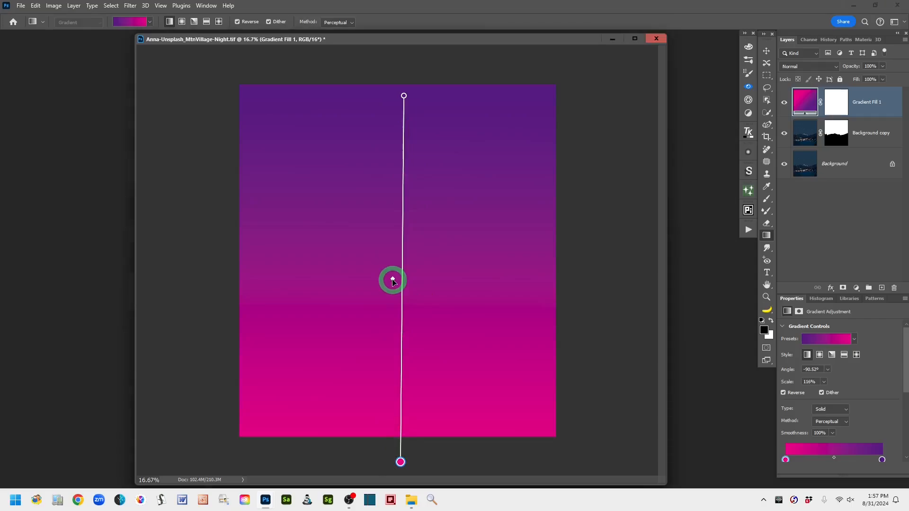
{"action": "mouse_move", "coordinate": [392, 280]}
{"action": "left_mouse_down"}
{"action": "mouse_move", "coordinate": [391, 369]}
{"action": "mouse_move", "coordinate": [396, 239]}
{"action": "mouse_move", "coordinate": [389, 230]}
{"action": "mouse_move", "coordinate": [392, 376]}
{"action": "mouse_move", "coordinate": [391, 166]}
{"action": "mouse_move", "coordinate": [379, 361]}
{"action": "mouse_move", "coordinate": [384, 336]}
{"action": "left_mouse_up"}
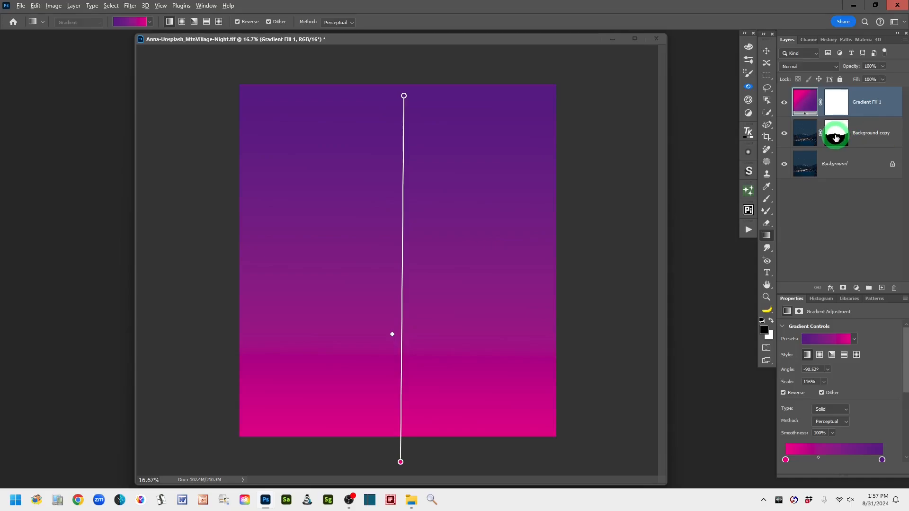
- Replace the Gradient Fill 1 mask with a copy of the Background copy mask and reactivate the gradient fill
{"action": "left_click_drag", "start_coordinate": [835, 137], "coordinate": [834, 101]}
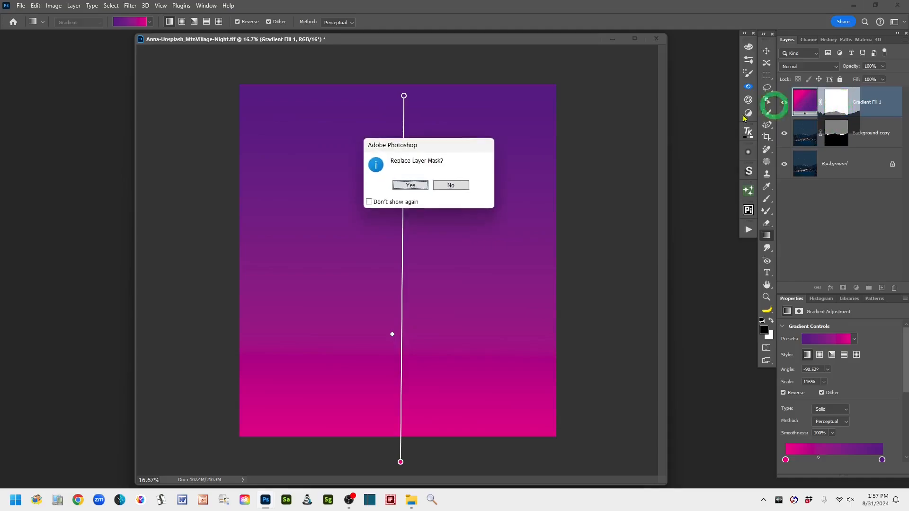
{"action": "left_click", "coordinate": [410, 185]}
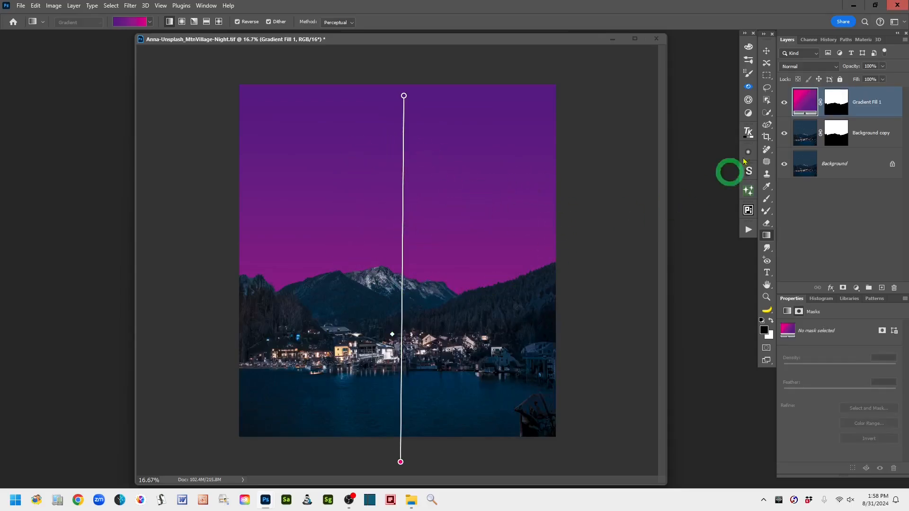
{"action": "left_click", "coordinate": [804, 99]}
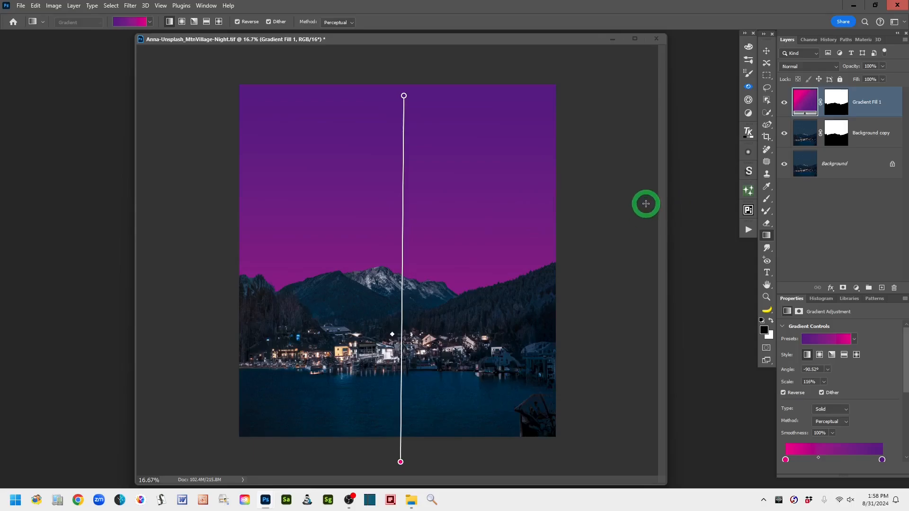
- Set the Gradient Fill 1 layer to Screen blending mode at 53% opacity
{"action": "key", "text": "ctrl+plus"}
{"action": "key", "text": "ctrl+plus"}
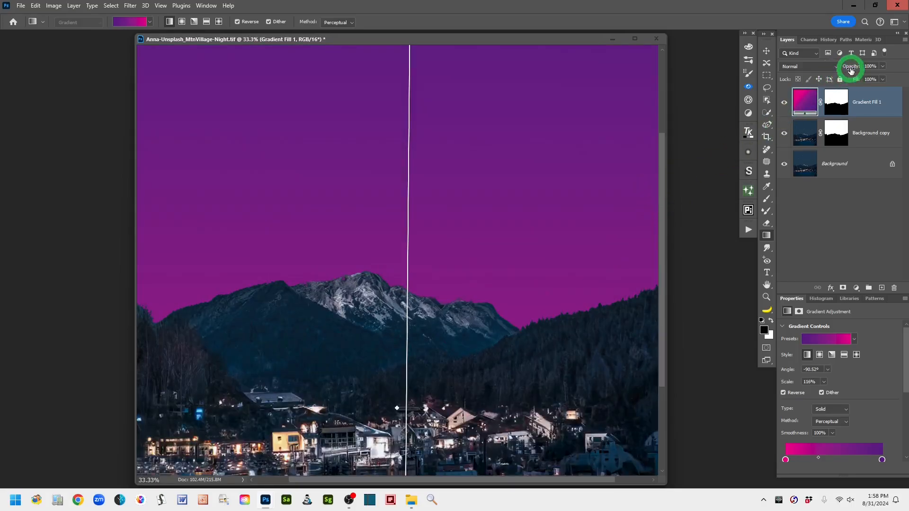
{"action": "mouse_move", "coordinate": [851, 70]}
{"action": "left_mouse_down"}
{"action": "mouse_move", "coordinate": [832, 67]}
{"action": "mouse_move", "coordinate": [856, 68]}
{"action": "mouse_move", "coordinate": [846, 68]}
{"action": "left_mouse_up"}
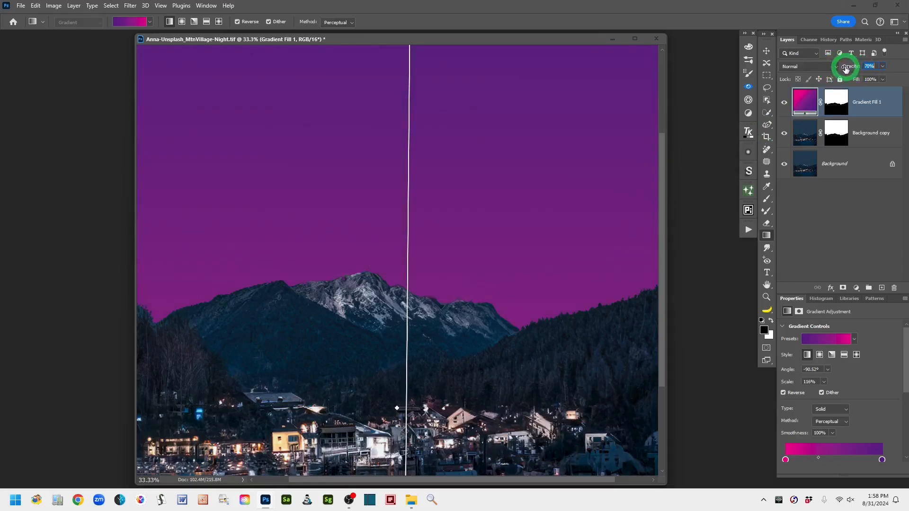
{"action": "left_click", "coordinate": [832, 66]}
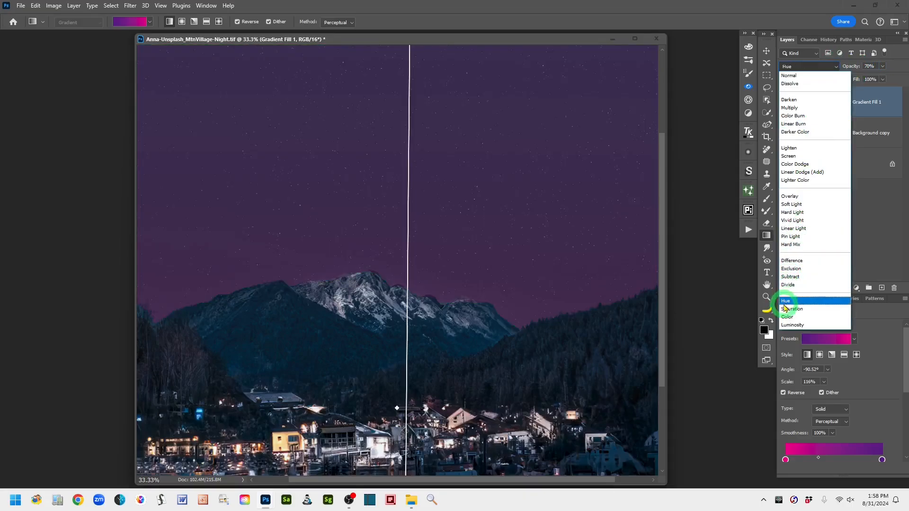
{"action": "left_click", "coordinate": [798, 157]}
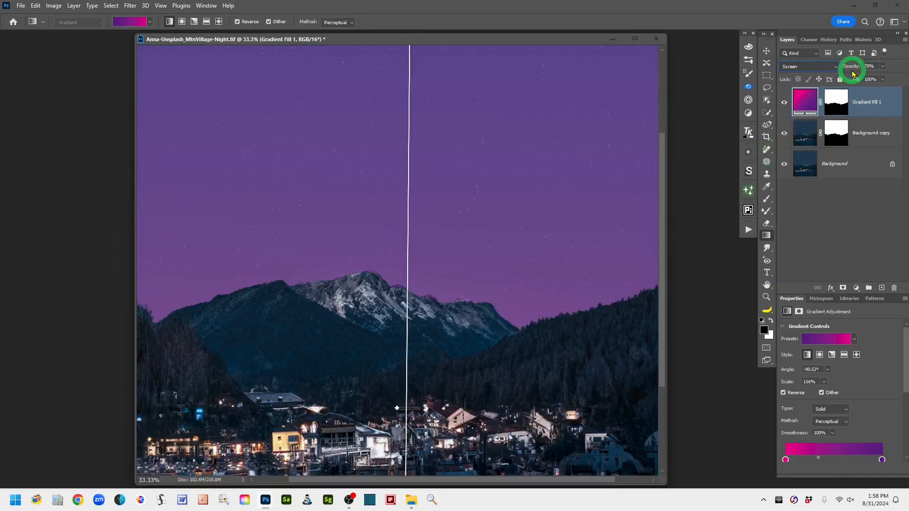
{"action": "mouse_move", "coordinate": [849, 67]}
{"action": "left_mouse_down"}
{"action": "mouse_move", "coordinate": [863, 67]}
{"action": "mouse_move", "coordinate": [836, 75]}
{"action": "left_mouse_up"}
{"action": "mouse_move", "coordinate": [854, 69]}
{"action": "left_mouse_down"}
{"action": "mouse_move", "coordinate": [844, 67]}
{"action": "mouse_move", "coordinate": [864, 69]}
{"action": "mouse_move", "coordinate": [848, 70]}
{"action": "left_mouse_up"}
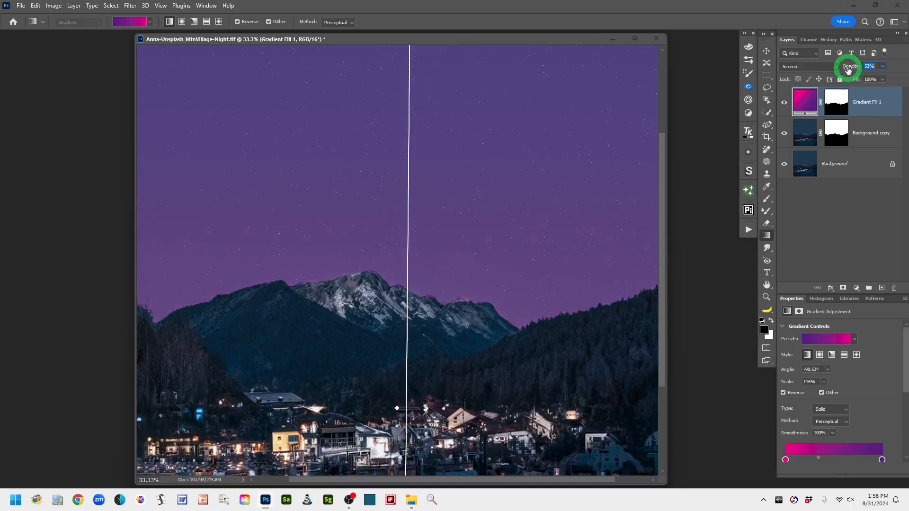
{"action": "left_click", "coordinate": [882, 66]}
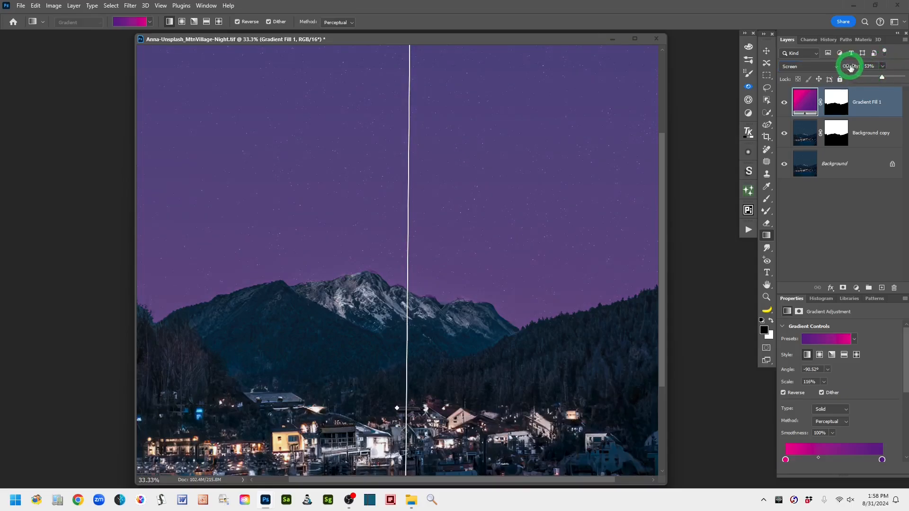
{"action": "left_click", "coordinate": [799, 90]}
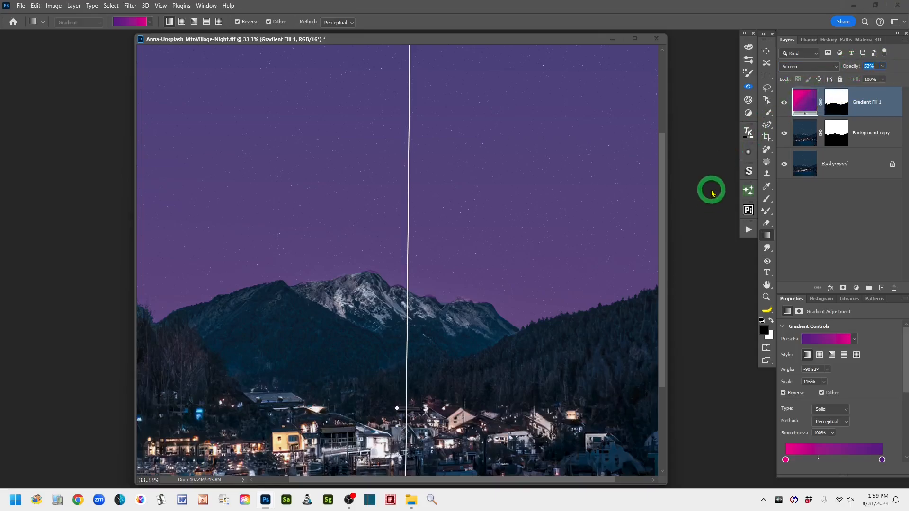
- Stamp all visible layers onto a new top layer and name it Stamp Layer
{"action": "key", "text": "ctrl+minus"}
{"action": "key", "text": "ctrl+minus"}
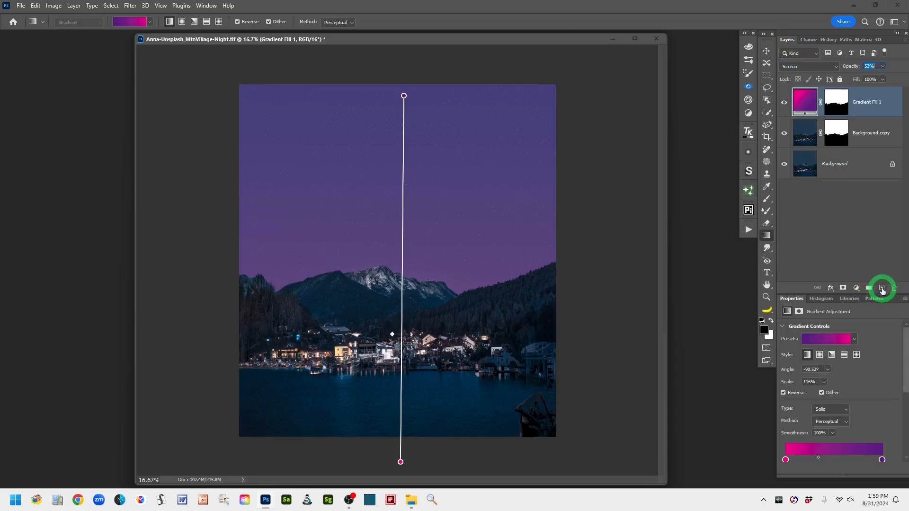
{"action": "left_click", "coordinate": [882, 288]}
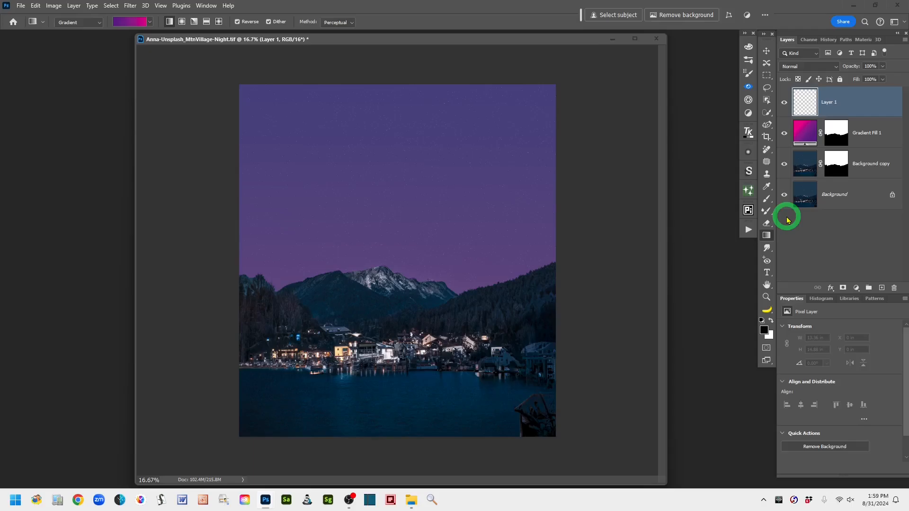
{"action": "key", "text": "ctrl+shift+alt+e"}
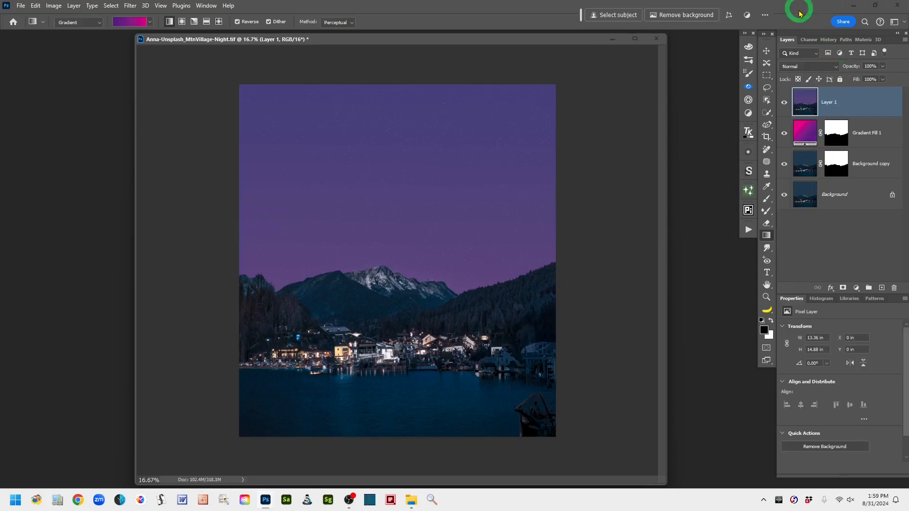
{"action": "double_click", "coordinate": [828, 103]}
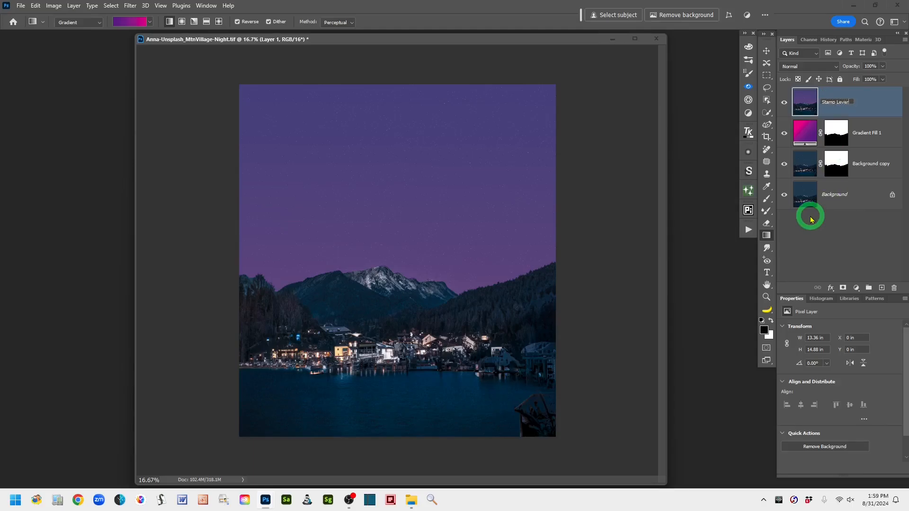
{"action": "left_click", "coordinate": [880, 107]}
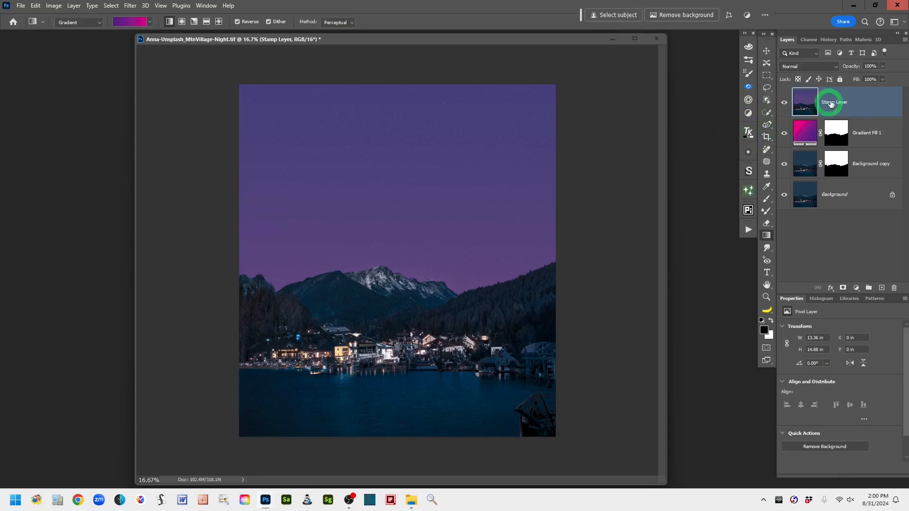
- Activate the Brush tool and show its Brush Settings with only Smoothing enabled
{"action": "left_click", "coordinate": [767, 88]}
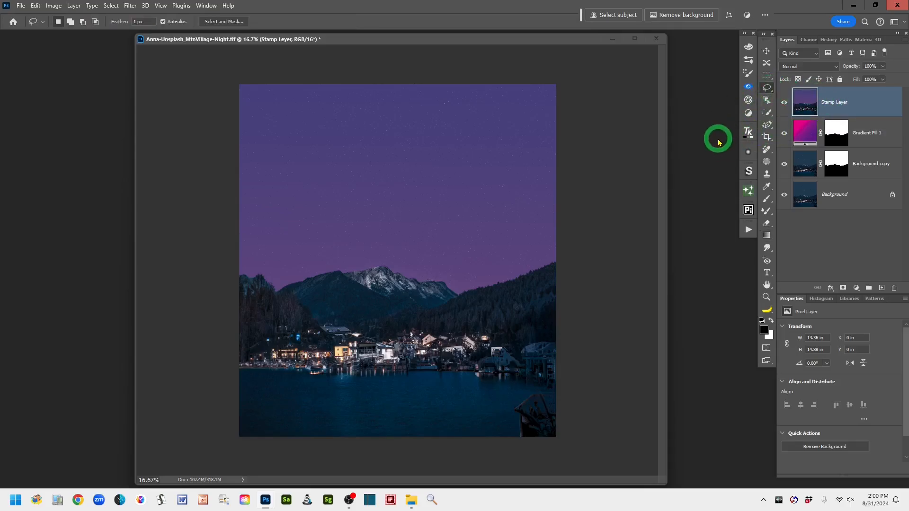
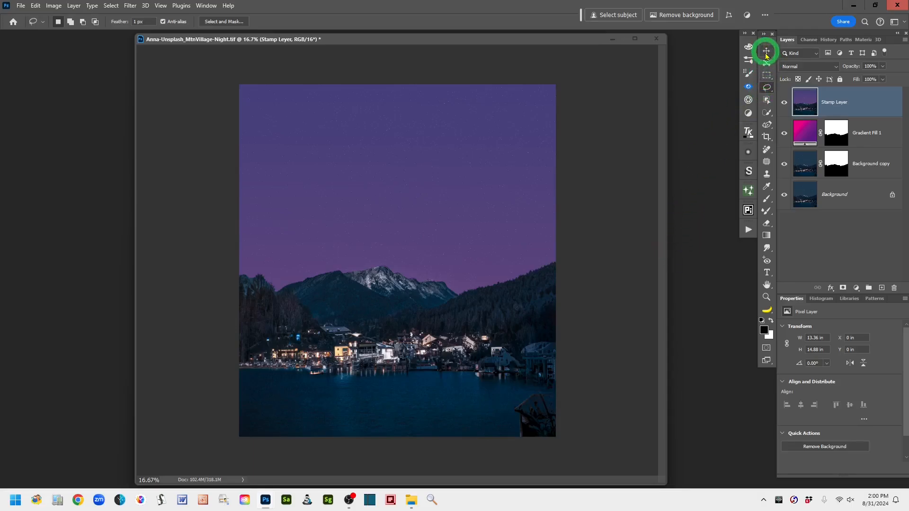
{"action": "left_click", "coordinate": [766, 200]}
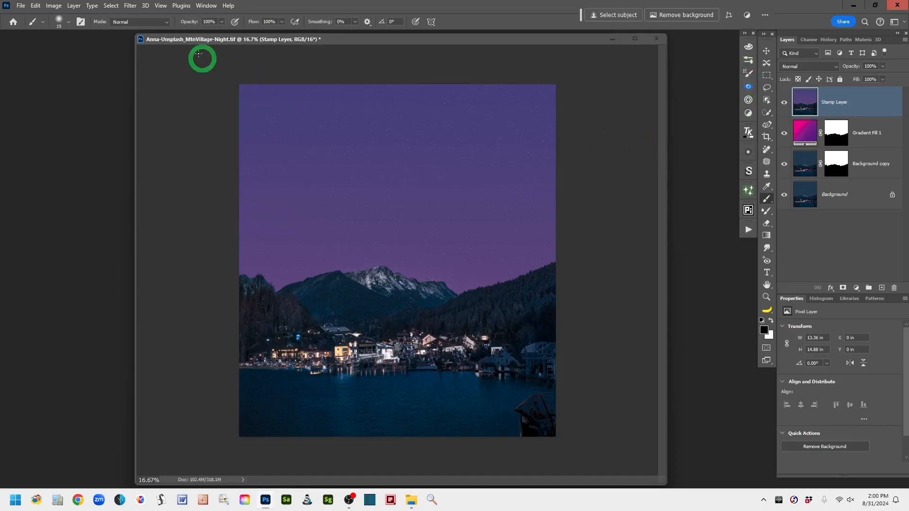
{"action": "left_click", "coordinate": [206, 6]}
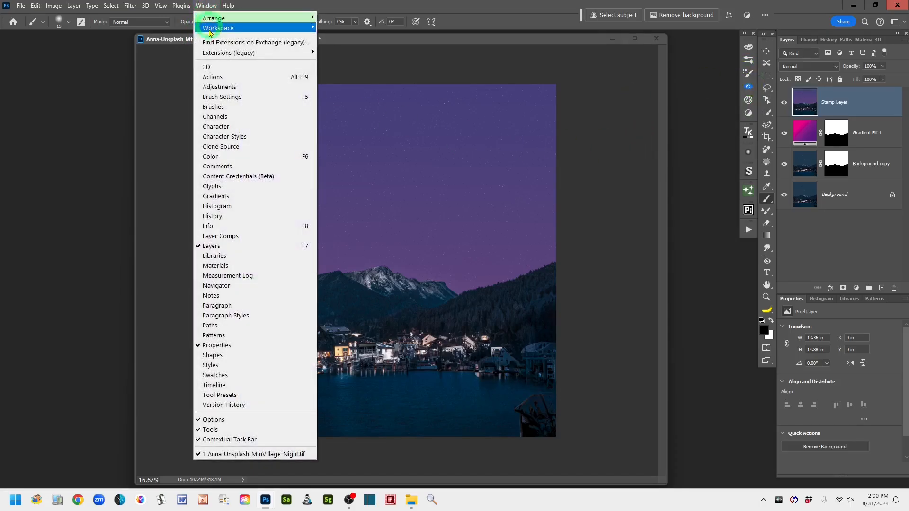
{"action": "left_click", "coordinate": [238, 98]}
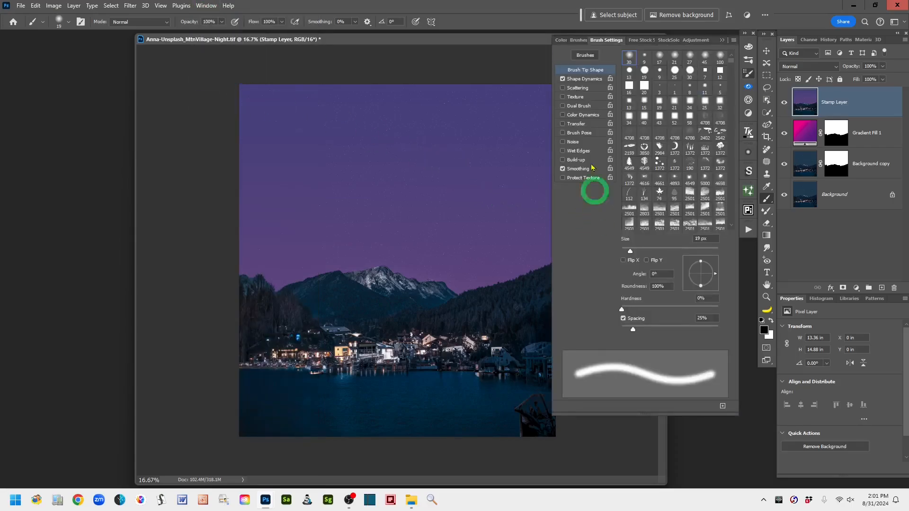
{"action": "left_click_drag", "start_coordinate": [487, 40], "coordinate": [438, 42]}
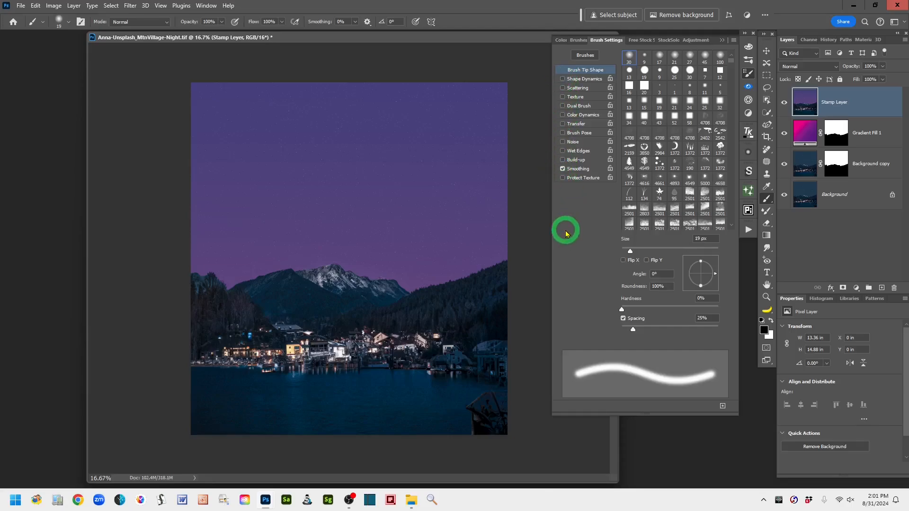
{"action": "left_click", "coordinate": [580, 170]}
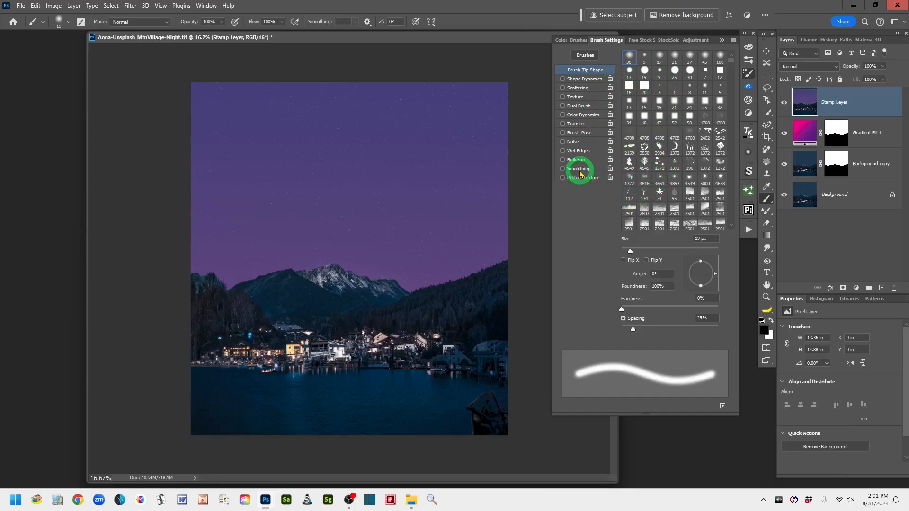
{"action": "left_click", "coordinate": [563, 169]}
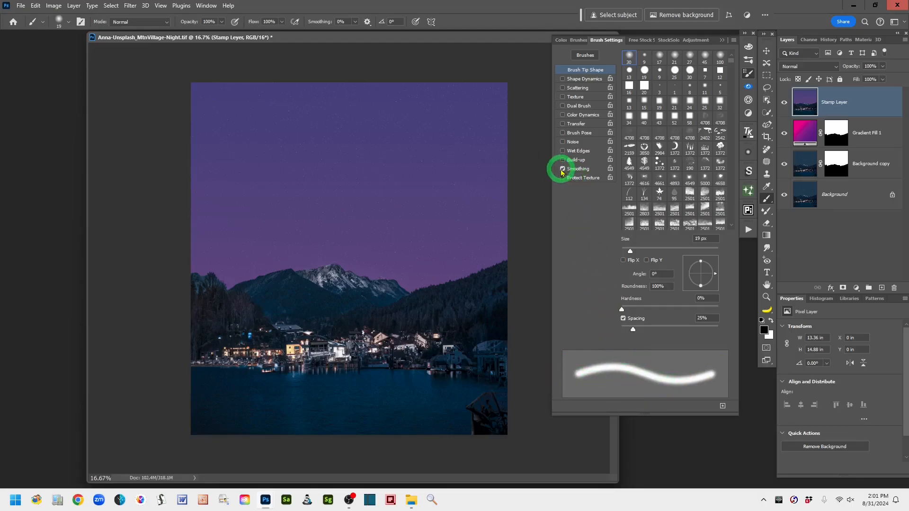
- Set the round brush tip's size to 45 px and its hardness to 100%
{"action": "left_click", "coordinate": [630, 252]}
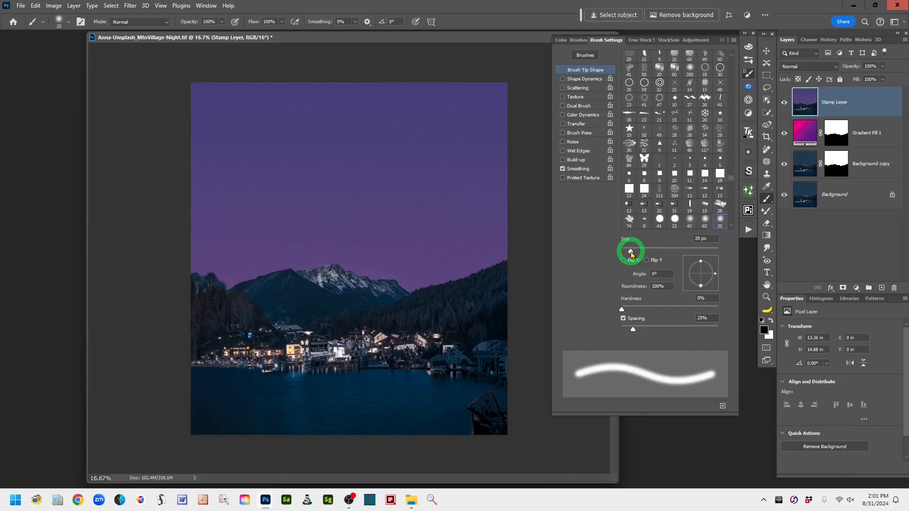
{"action": "left_click_drag", "start_coordinate": [631, 255], "coordinate": [641, 256]}
{"action": "left_click_drag", "start_coordinate": [701, 239], "coordinate": [680, 240]}
{"action": "left_click", "coordinate": [661, 283]}
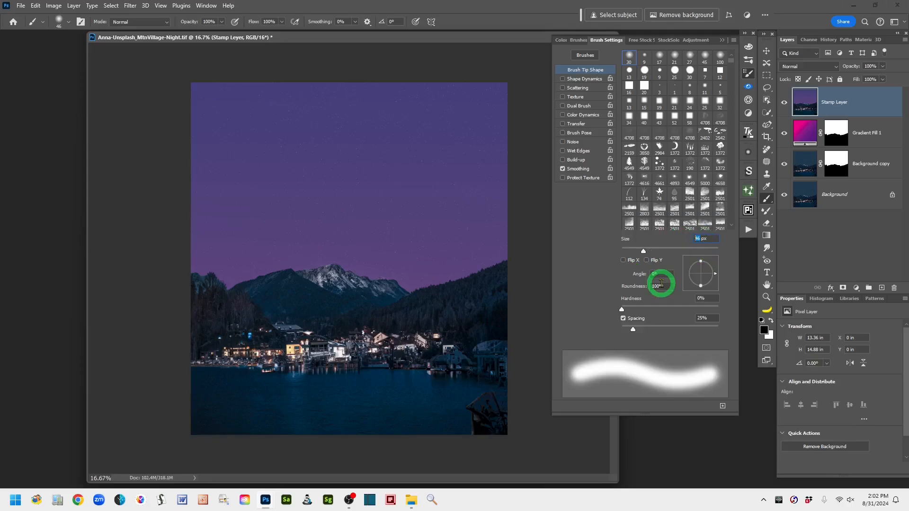
{"action": "type", "text": "45"}
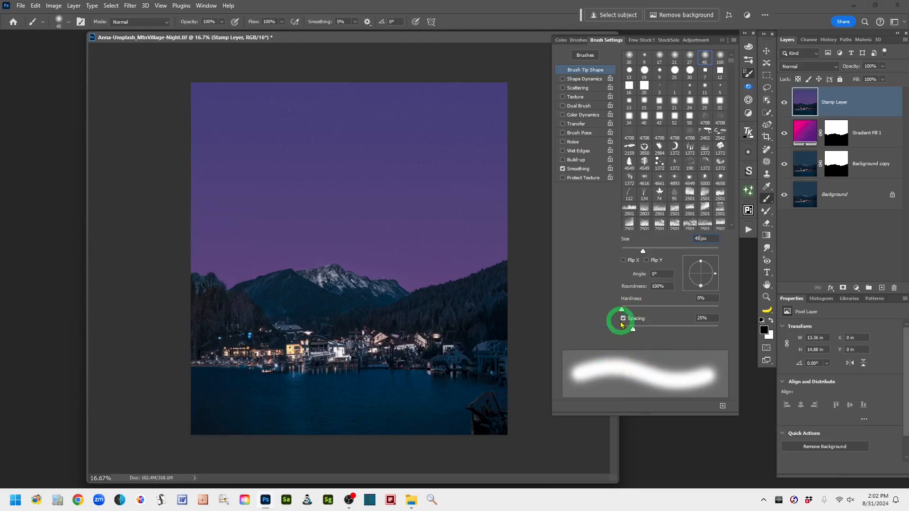
{"action": "left_click_drag", "start_coordinate": [622, 311], "coordinate": [722, 311]}
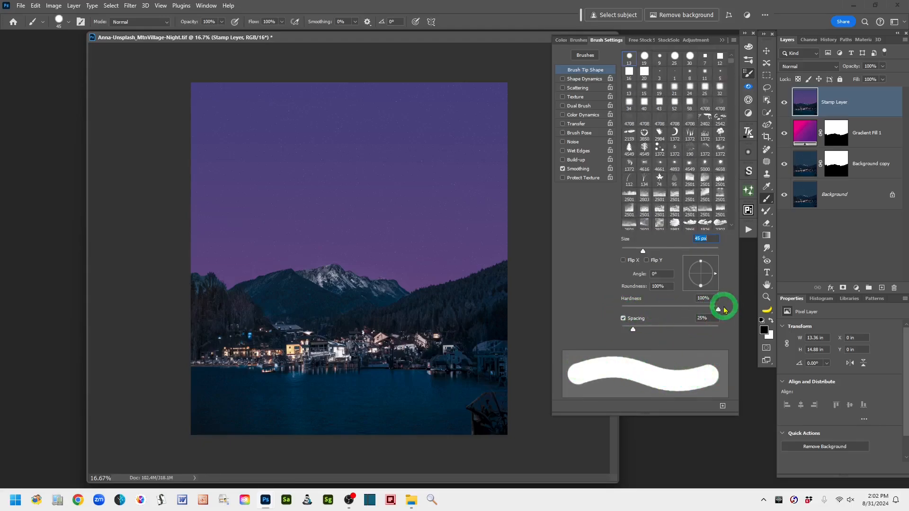
{"action": "mouse_move", "coordinate": [718, 310]}
{"action": "left_mouse_down"}
{"action": "mouse_move", "coordinate": [641, 315]}
{"action": "mouse_move", "coordinate": [722, 308]}
{"action": "left_mouse_up"}
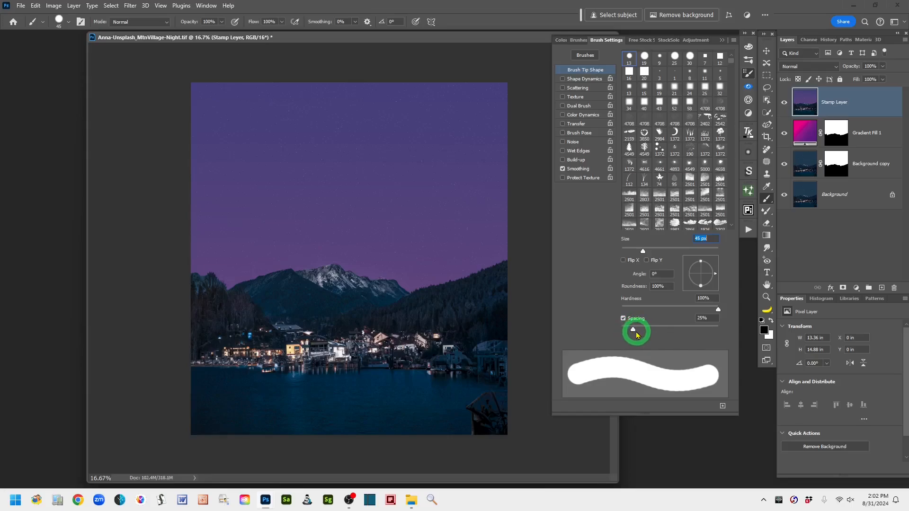
- Set the brush spacing to 220% and enable Shape Dynamics with a size jitter of 100%
{"action": "left_click_drag", "start_coordinate": [636, 332], "coordinate": [696, 333]}
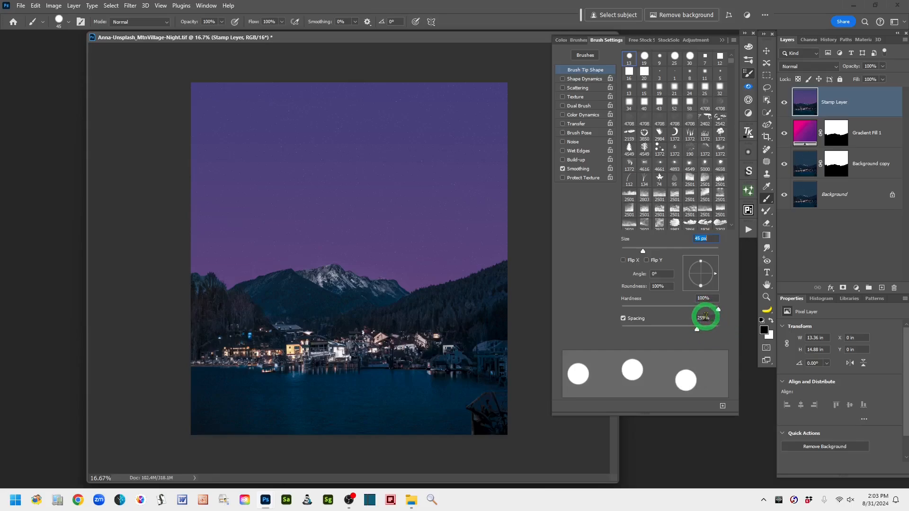
{"action": "left_click", "coordinate": [704, 318]}
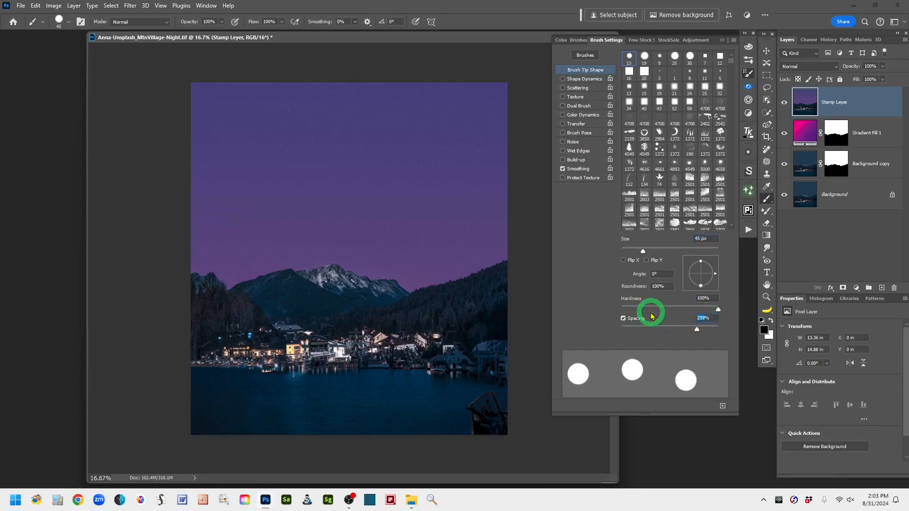
{"action": "type", "text": "220"}
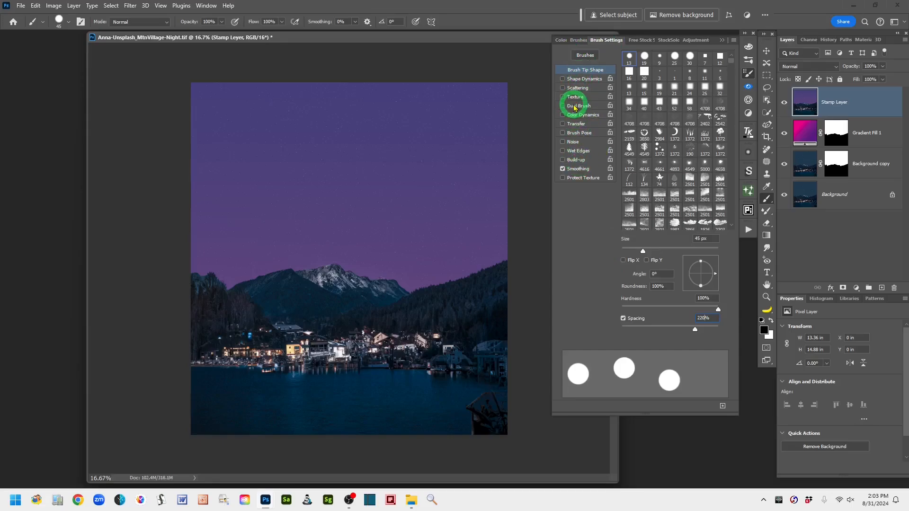
{"action": "left_click", "coordinate": [579, 80]}
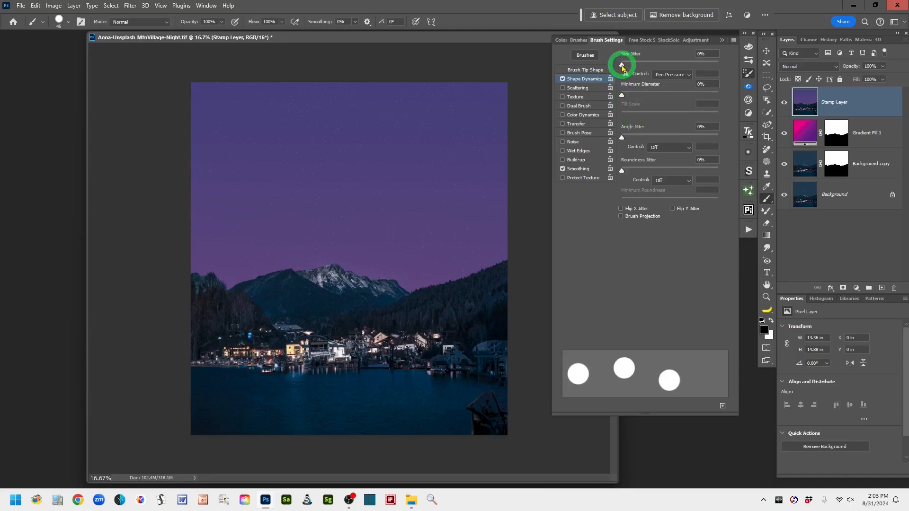
{"action": "left_click_drag", "start_coordinate": [623, 68], "coordinate": [727, 70]}
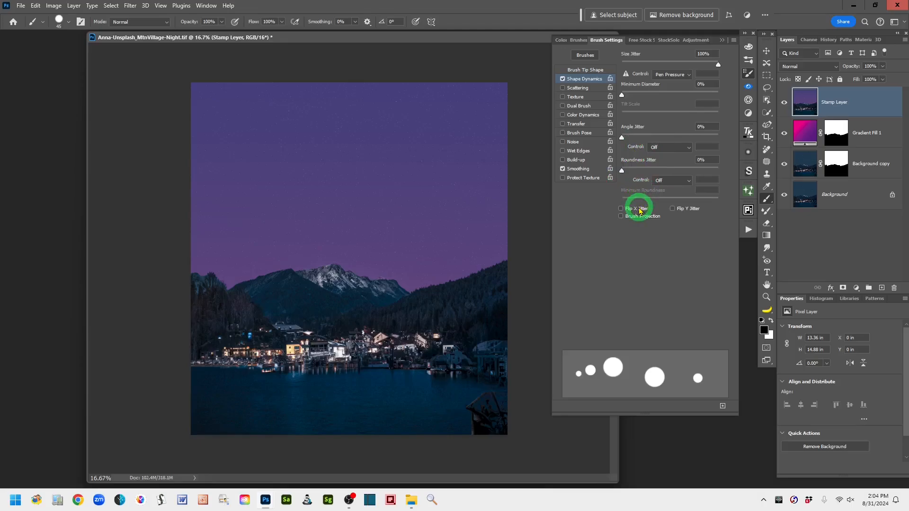
- Enable Scattering for the brush with a scatter of 395% on both axes
{"action": "left_click", "coordinate": [578, 89]}
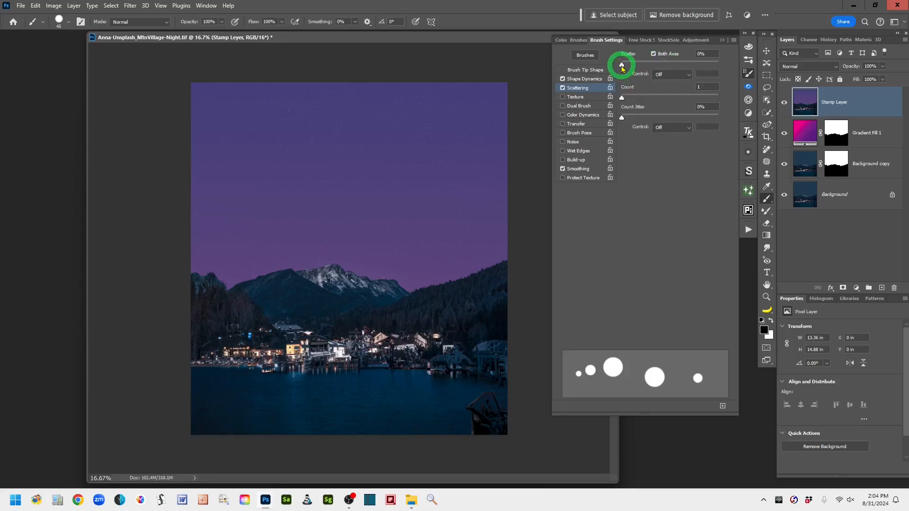
{"action": "mouse_move", "coordinate": [622, 68]}
{"action": "left_mouse_down"}
{"action": "mouse_move", "coordinate": [688, 68]}
{"action": "mouse_move", "coordinate": [660, 66]}
{"action": "left_mouse_up"}
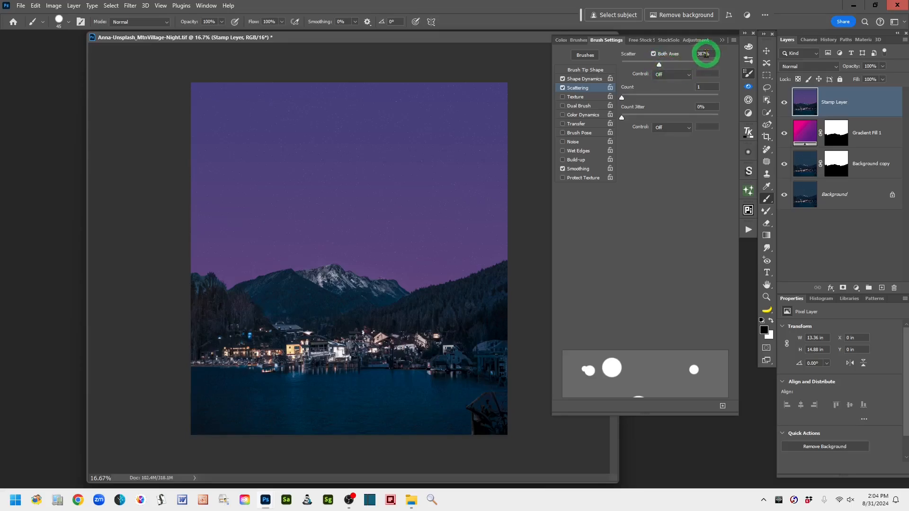
{"action": "mouse_move", "coordinate": [706, 54]}
{"action": "left_mouse_down"}
{"action": "mouse_move", "coordinate": [670, 41]}
{"action": "mouse_move", "coordinate": [729, 50]}
{"action": "left_mouse_up"}
{"action": "left_click", "coordinate": [702, 54]}
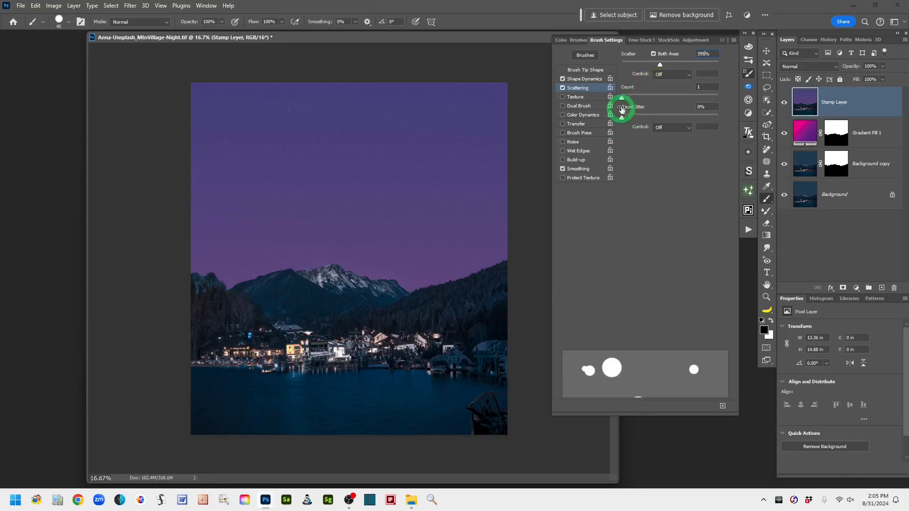
- Set the brush's scattering count to 10 and its count jitter to 20%
{"action": "left_click_drag", "start_coordinate": [624, 101], "coordinate": [678, 108]}
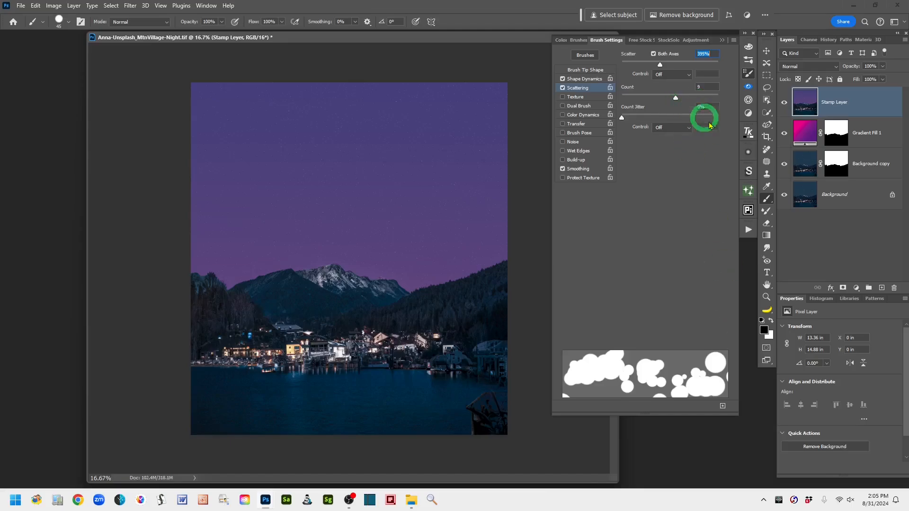
{"action": "left_click", "coordinate": [705, 87]}
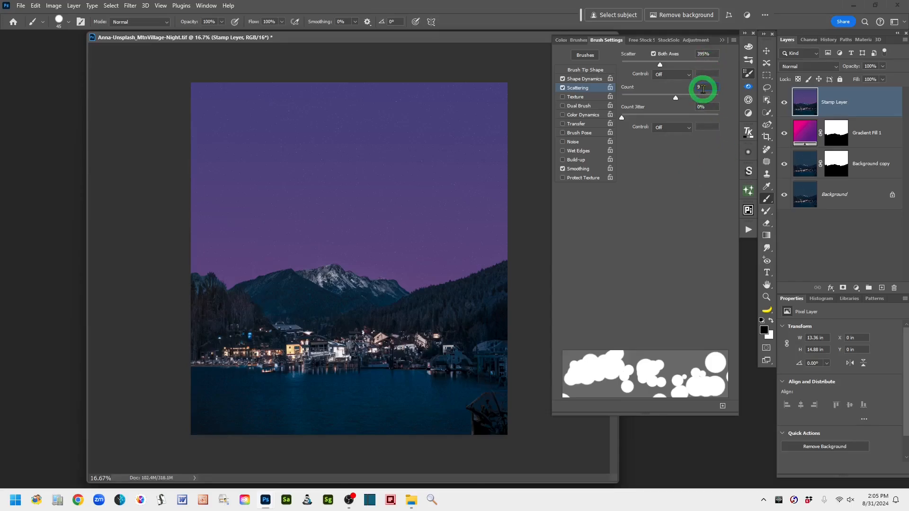
{"action": "type", "text": "10"}
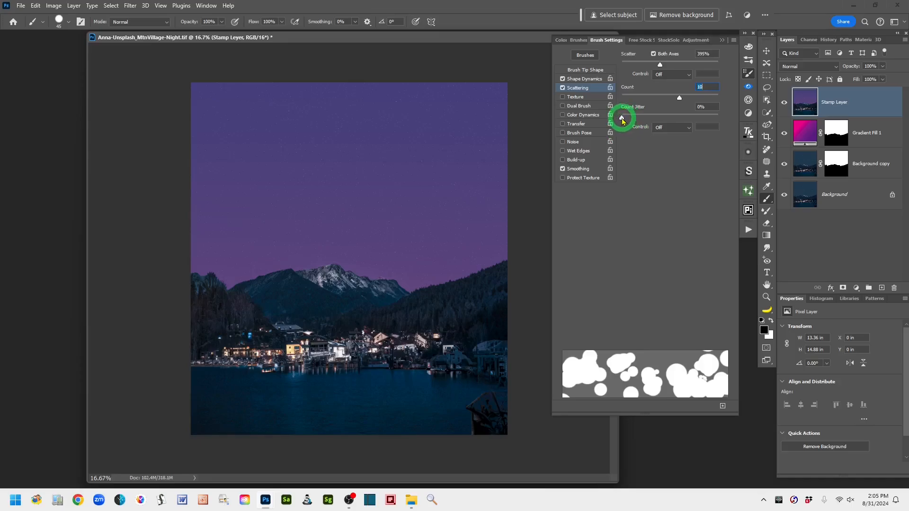
{"action": "left_click_drag", "start_coordinate": [622, 121], "coordinate": [637, 121]}
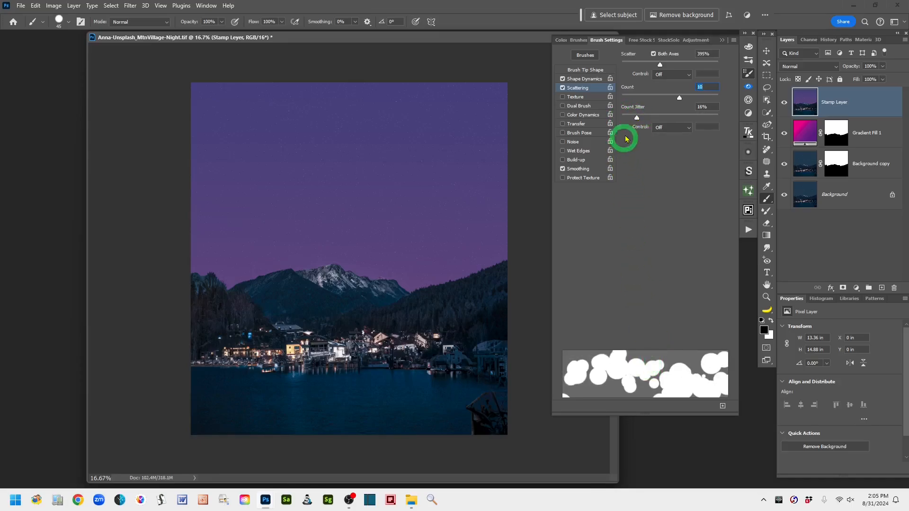
{"action": "left_click_drag", "start_coordinate": [635, 120], "coordinate": [641, 120]}
{"action": "left_click", "coordinate": [697, 107]}
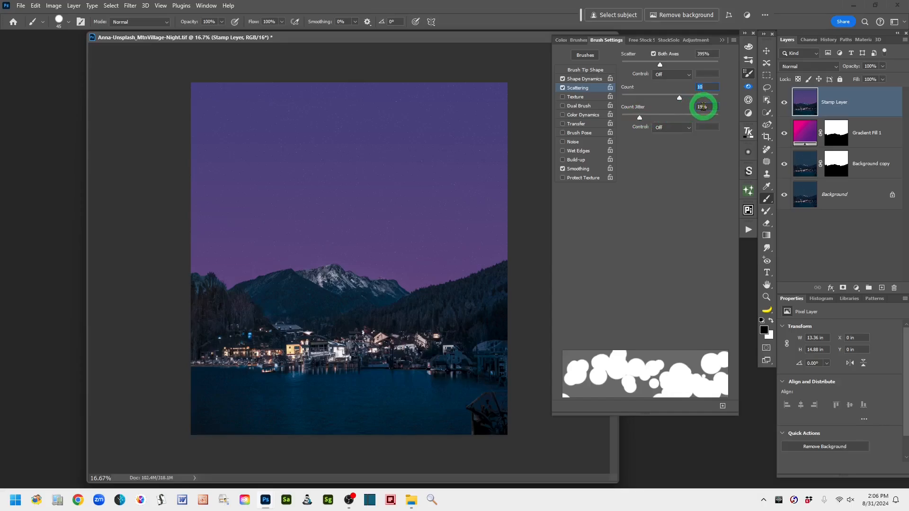
{"action": "type", "text": "20"}
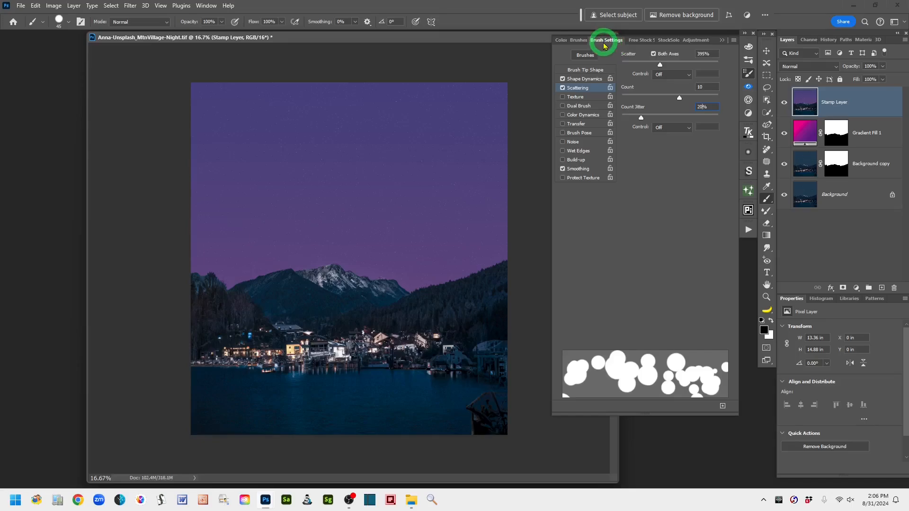
{"action": "left_click", "coordinate": [734, 41]}
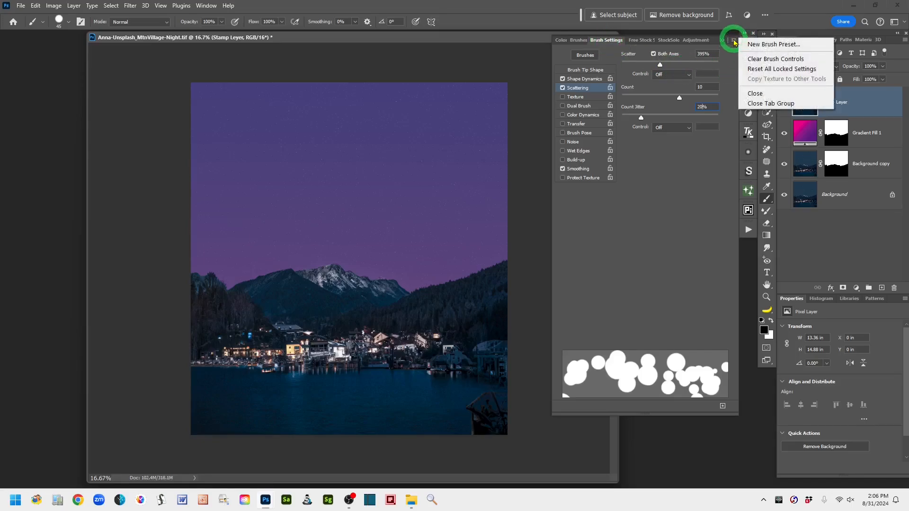
{"action": "left_click", "coordinate": [770, 45]}
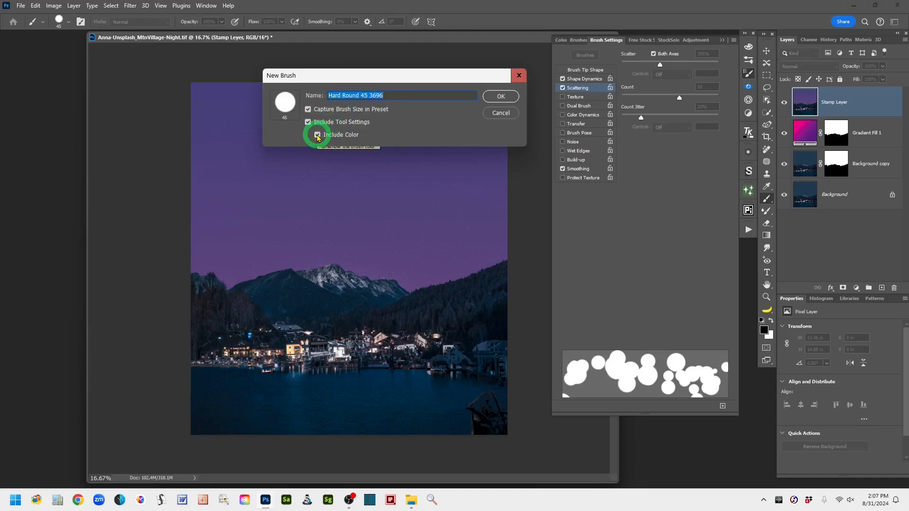
{"action": "left_click", "coordinate": [497, 118]}
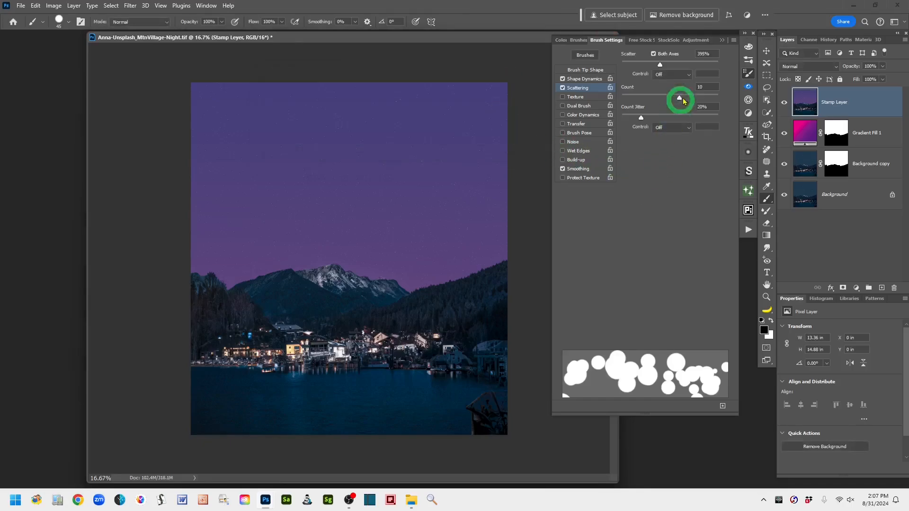
- Collapse the Brush Settings and add an empty layer above Stamp Layer with the Brush tool active
{"action": "left_click", "coordinate": [721, 41]}
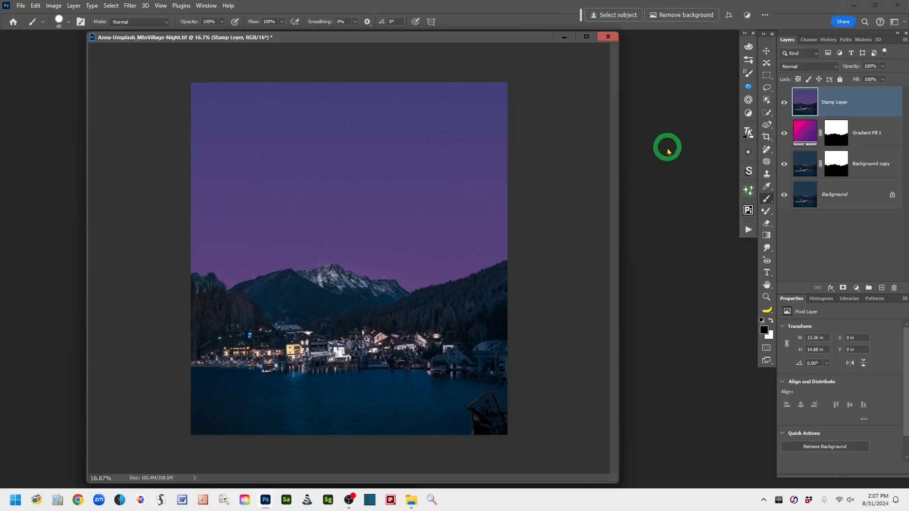
{"action": "left_click_drag", "start_coordinate": [462, 41], "coordinate": [529, 39]}
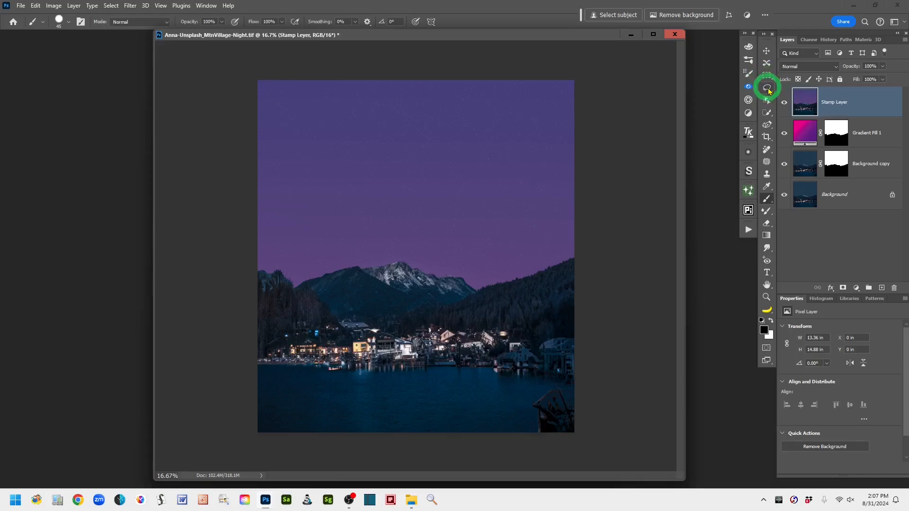
{"action": "left_click", "coordinate": [767, 88]}
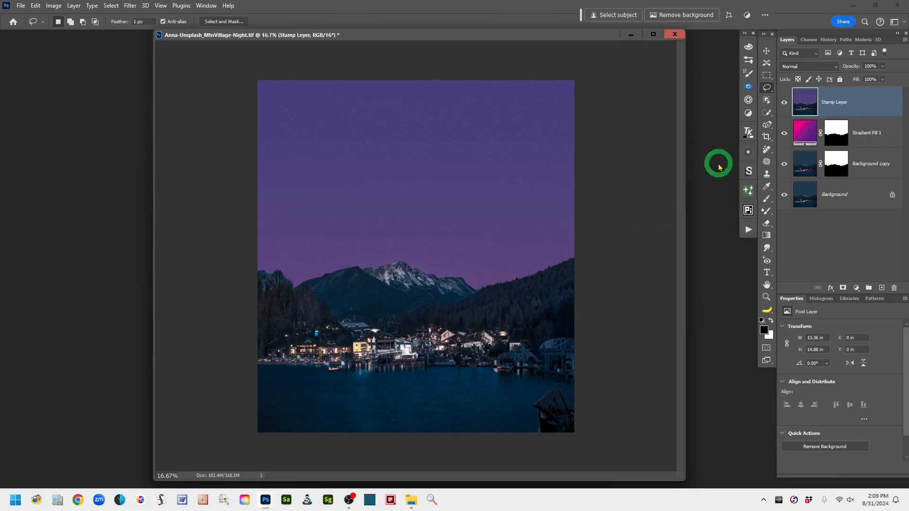
{"action": "left_click", "coordinate": [882, 288]}
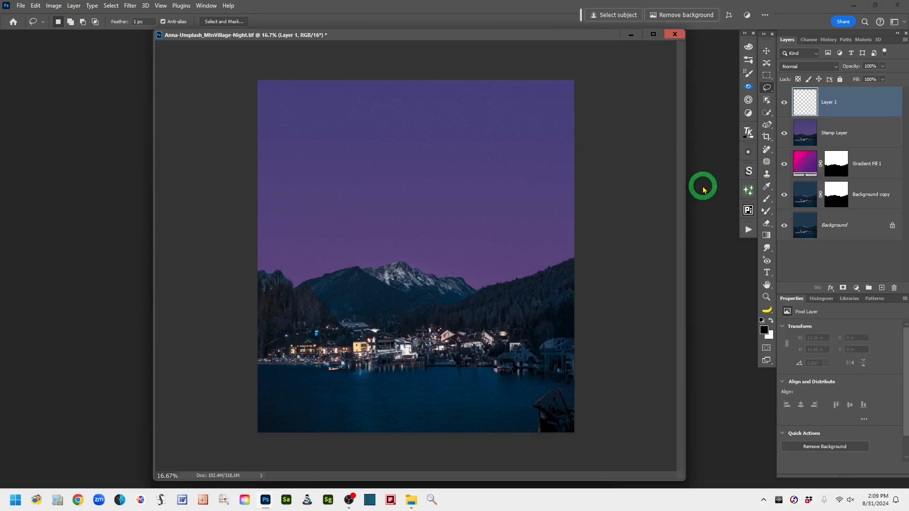
{"action": "left_click", "coordinate": [767, 201]}
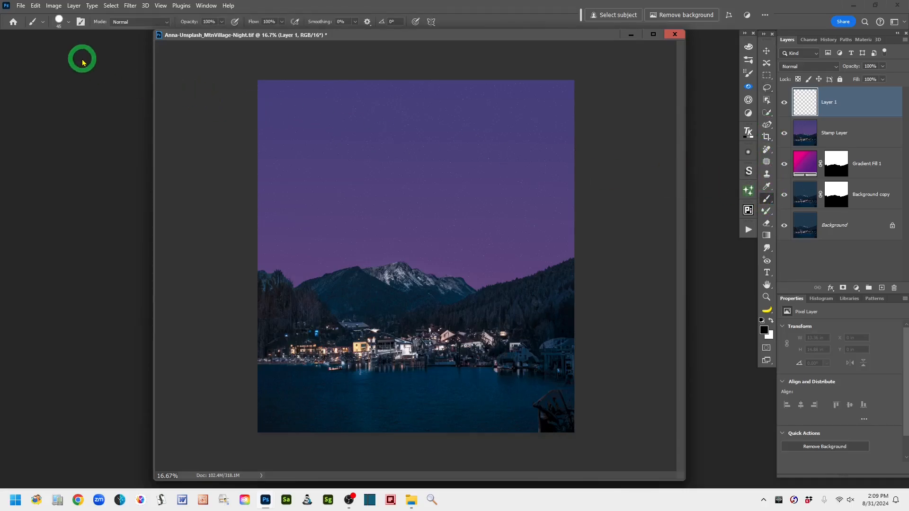
- Load the 45 px round brush with 70% hardness from the Misc Shapes Brushes folder inside the custom brush presets
{"action": "left_click", "coordinate": [69, 26]}
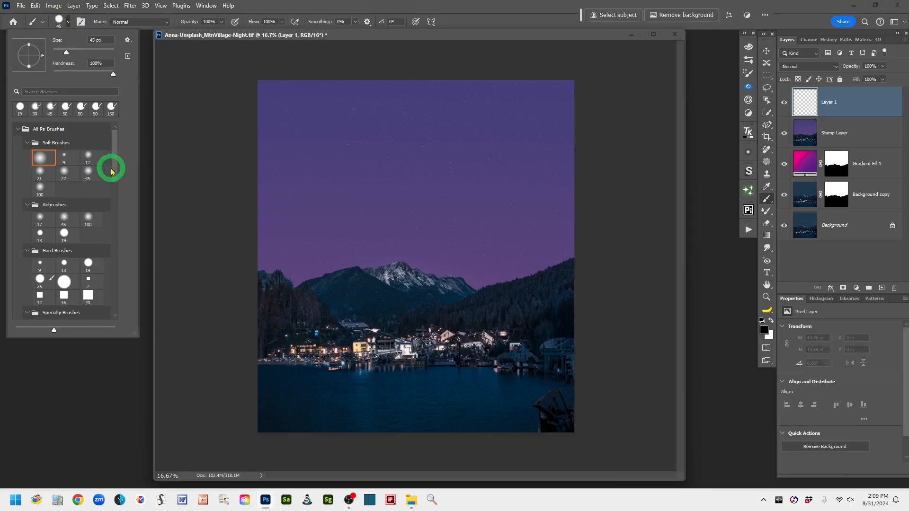
{"action": "left_click_drag", "start_coordinate": [112, 171], "coordinate": [113, 305]}
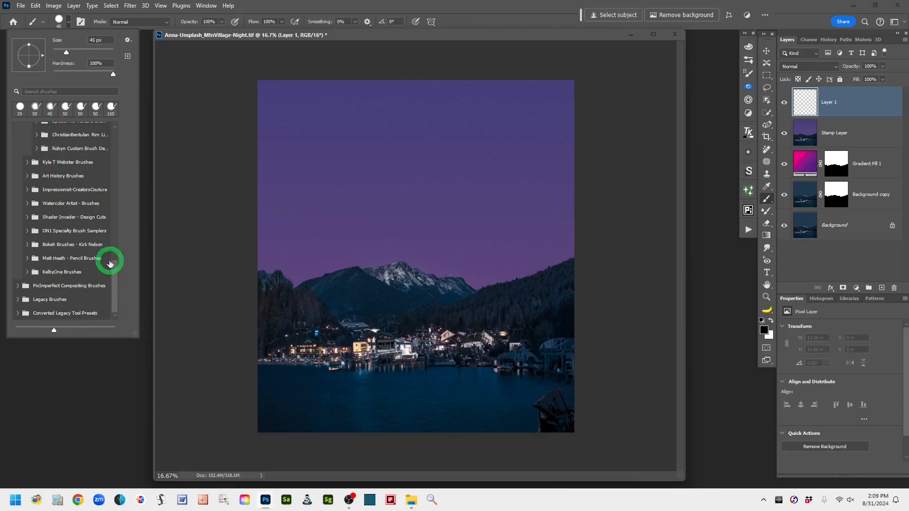
{"action": "mouse_move", "coordinate": [115, 295]}
{"action": "left_mouse_down"}
{"action": "mouse_move", "coordinate": [111, 258]}
{"action": "mouse_move", "coordinate": [113, 292]}
{"action": "left_mouse_up"}
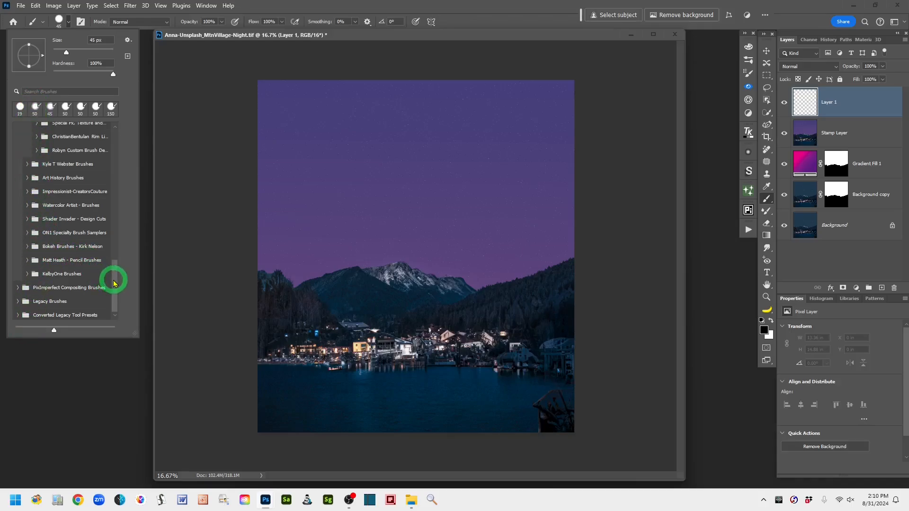
{"action": "left_click_drag", "start_coordinate": [114, 283], "coordinate": [111, 258]}
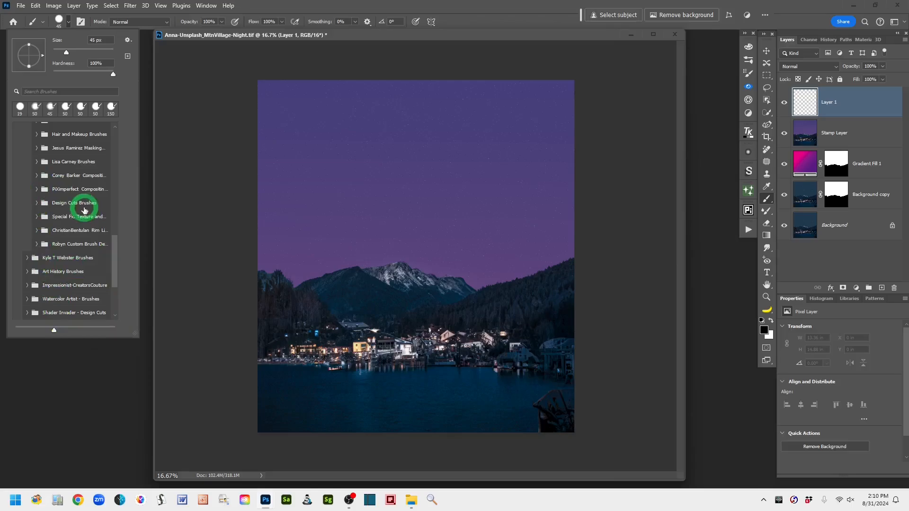
{"action": "left_click", "coordinate": [36, 244]}
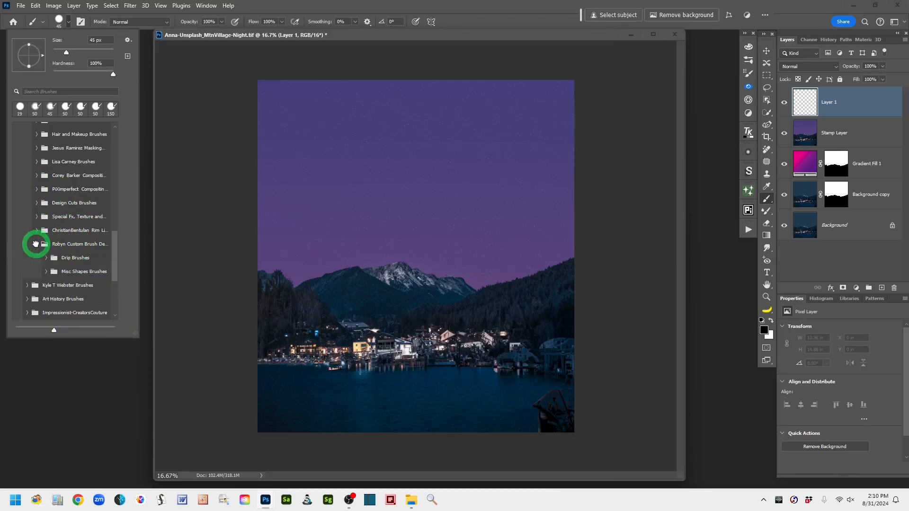
{"action": "left_click", "coordinate": [46, 273]}
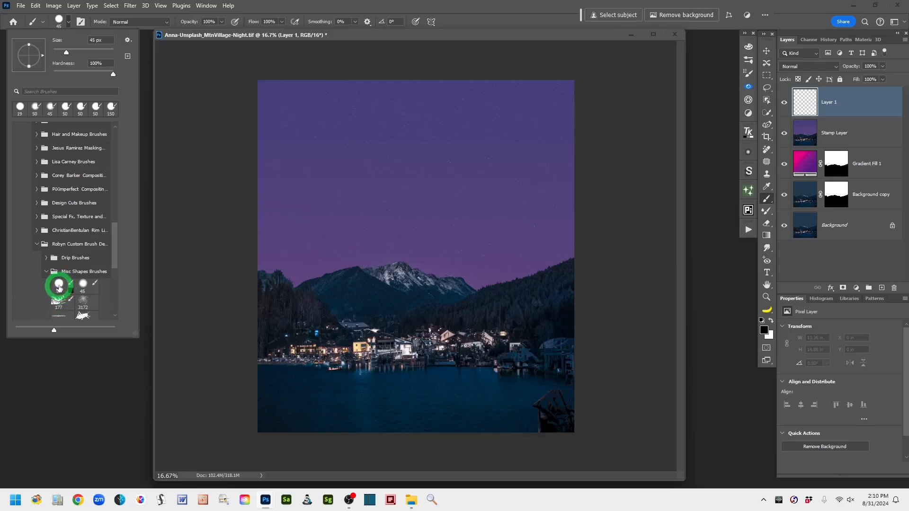
{"action": "left_click", "coordinate": [83, 284]}
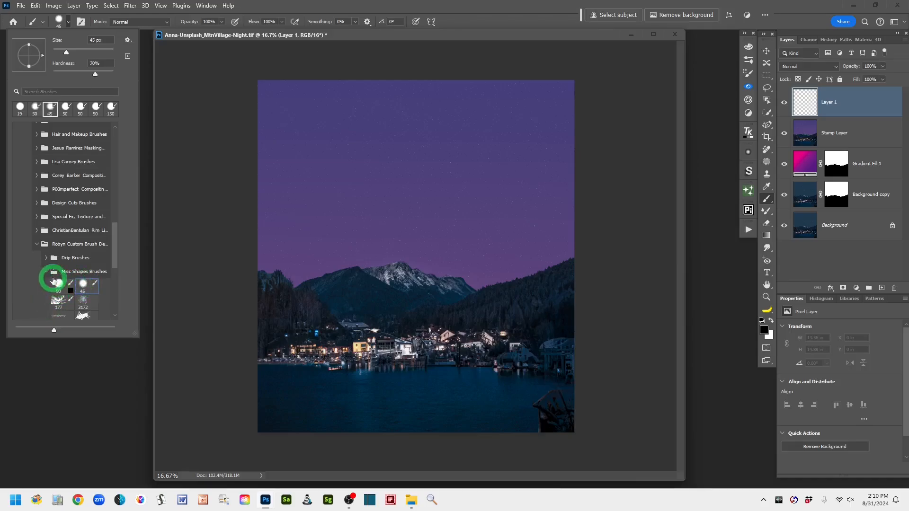
{"action": "left_click", "coordinate": [265, 12]}
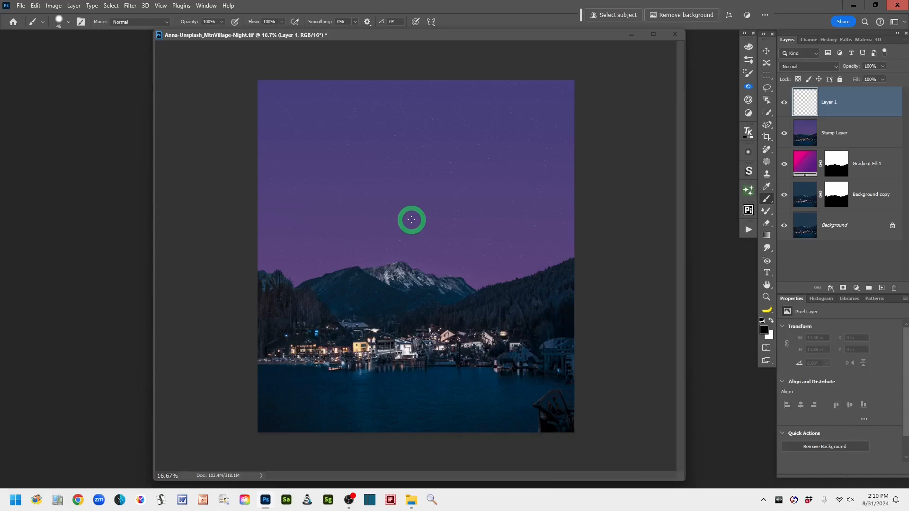
- Set the foreground colour to a bright green, #36f422 with a hue of 114°
{"action": "left_click", "coordinate": [763, 331]}
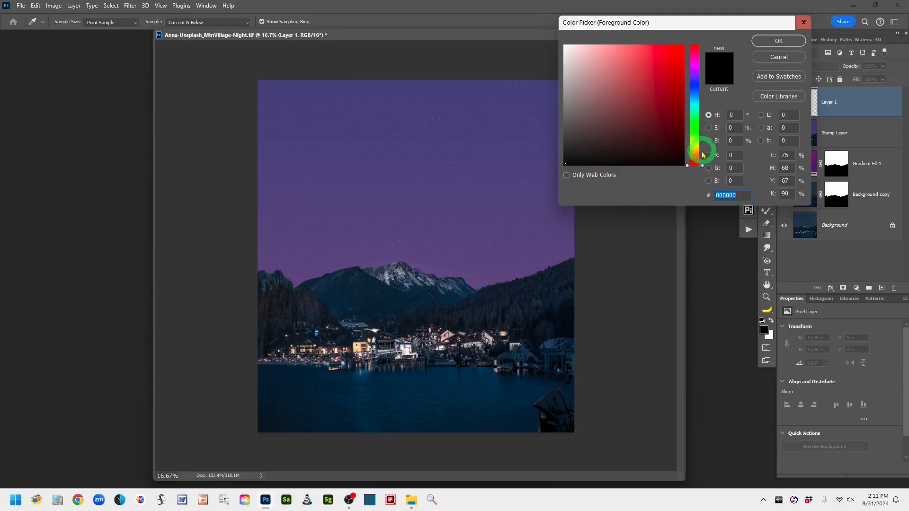
{"action": "left_click", "coordinate": [697, 123]}
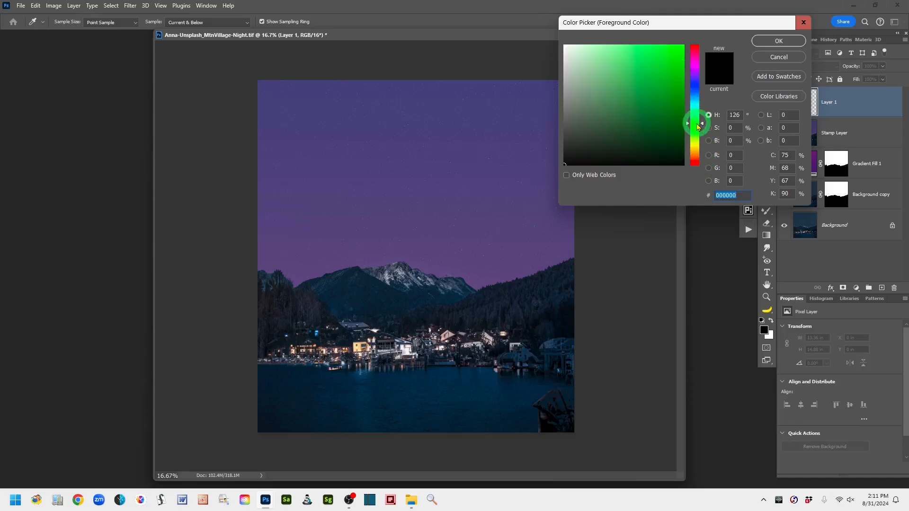
{"action": "left_click_drag", "start_coordinate": [696, 124], "coordinate": [698, 125]}
{"action": "left_click", "coordinate": [698, 127]}
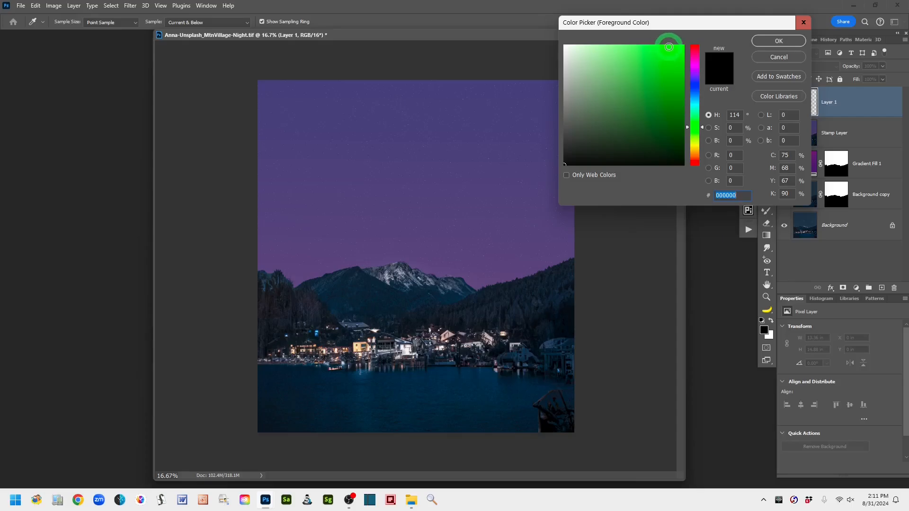
{"action": "left_click", "coordinate": [668, 50]}
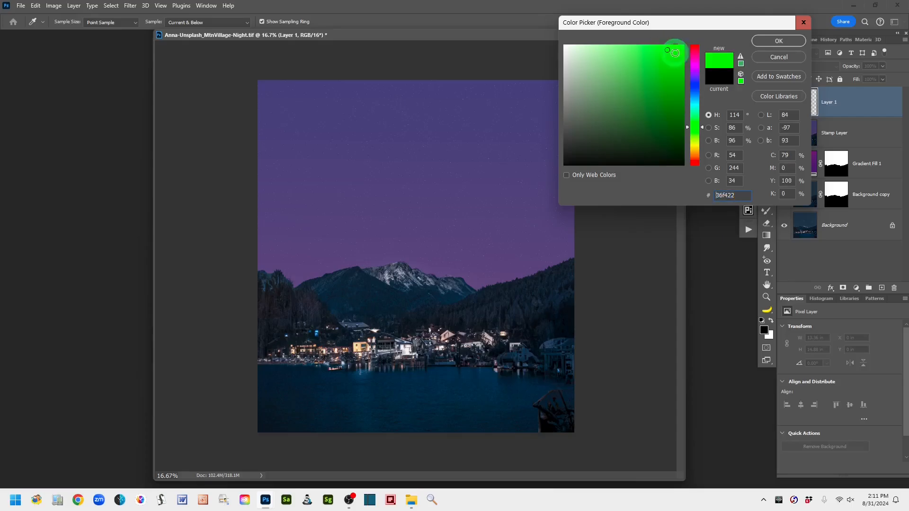
{"action": "left_click", "coordinate": [770, 42]}
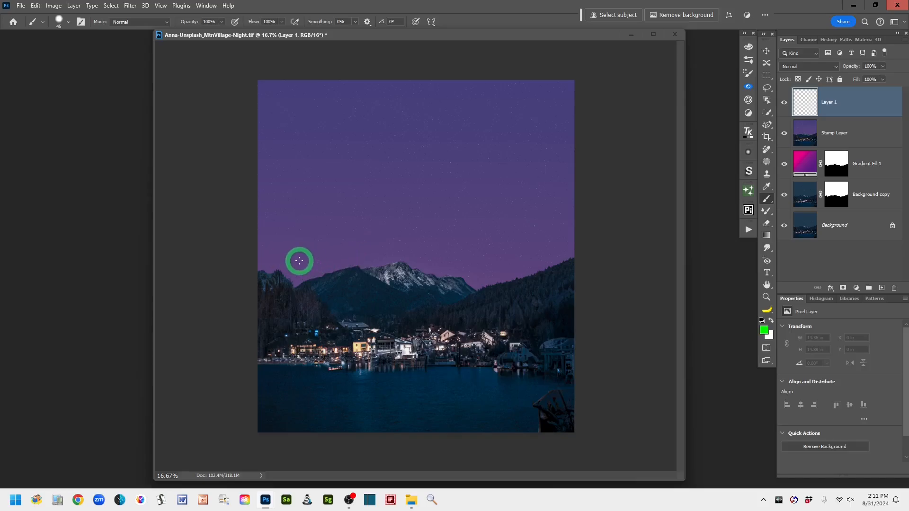
- Paint two wavy vertical green ribbons and a hook-shaped one in the sky, spanning about 10 in wide and 8.2 in tall
{"action": "mouse_move", "coordinate": [291, 259]}
{"action": "left_mouse_down"}
{"action": "mouse_move", "coordinate": [325, 249]}
{"action": "mouse_move", "coordinate": [308, 187]}
{"action": "mouse_move", "coordinate": [334, 166]}
{"action": "mouse_move", "coordinate": [341, 143]}
{"action": "mouse_move", "coordinate": [318, 126]}
{"action": "mouse_move", "coordinate": [362, 83]}
{"action": "mouse_move", "coordinate": [368, 98]}
{"action": "left_mouse_up"}
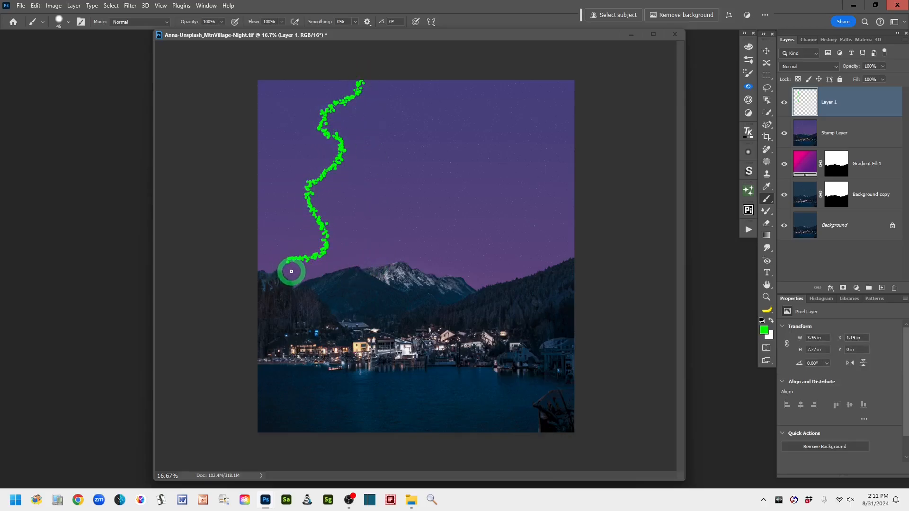
{"action": "mouse_move", "coordinate": [292, 271]}
{"action": "left_mouse_down"}
{"action": "mouse_move", "coordinate": [323, 248]}
{"action": "mouse_move", "coordinate": [329, 232]}
{"action": "mouse_move", "coordinate": [314, 187]}
{"action": "mouse_move", "coordinate": [344, 146]}
{"action": "mouse_move", "coordinate": [332, 130]}
{"action": "mouse_move", "coordinate": [355, 97]}
{"action": "mouse_move", "coordinate": [371, 101]}
{"action": "left_mouse_up"}
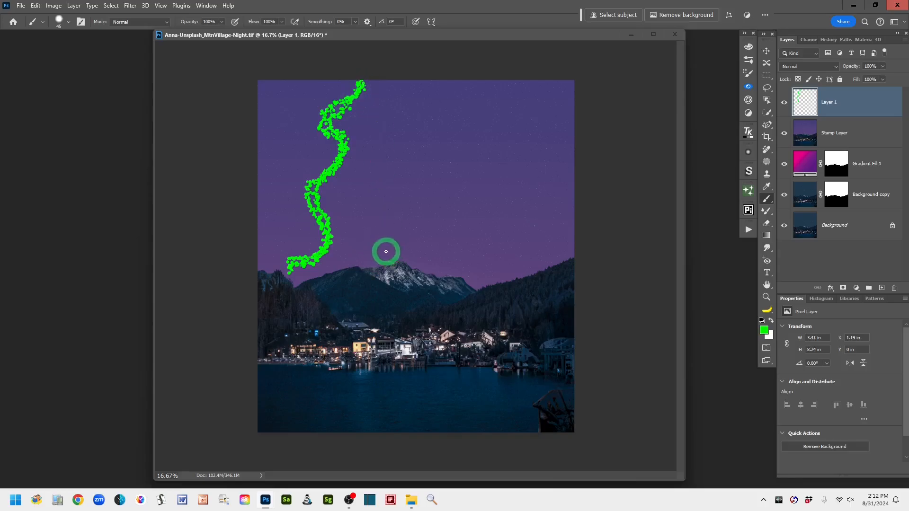
{"action": "mouse_move", "coordinate": [381, 249]}
{"action": "left_mouse_down"}
{"action": "mouse_move", "coordinate": [413, 160]}
{"action": "mouse_move", "coordinate": [408, 122]}
{"action": "mouse_move", "coordinate": [424, 84]}
{"action": "mouse_move", "coordinate": [432, 89]}
{"action": "mouse_move", "coordinate": [415, 104]}
{"action": "mouse_move", "coordinate": [420, 166]}
{"action": "mouse_move", "coordinate": [385, 239]}
{"action": "mouse_move", "coordinate": [400, 258]}
{"action": "left_mouse_up"}
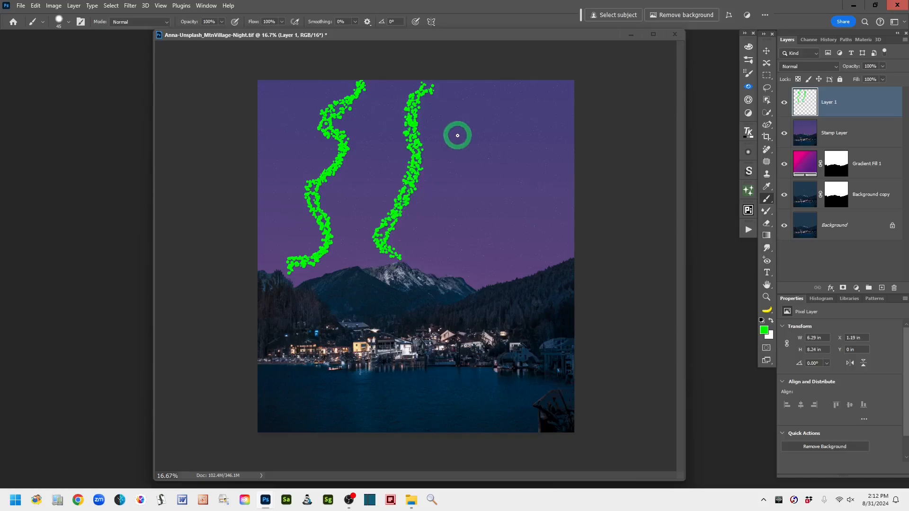
{"action": "mouse_move", "coordinate": [452, 134]}
{"action": "left_mouse_down"}
{"action": "mouse_move", "coordinate": [470, 171]}
{"action": "mouse_move", "coordinate": [518, 179]}
{"action": "mouse_move", "coordinate": [517, 193]}
{"action": "mouse_move", "coordinate": [502, 204]}
{"action": "mouse_move", "coordinate": [445, 207]}
{"action": "left_mouse_up"}
{"action": "mouse_move", "coordinate": [442, 130]}
{"action": "left_mouse_down"}
{"action": "mouse_move", "coordinate": [436, 150]}
{"action": "mouse_move", "coordinate": [511, 195]}
{"action": "mouse_move", "coordinate": [493, 207]}
{"action": "mouse_move", "coordinate": [420, 204]}
{"action": "left_mouse_up"}
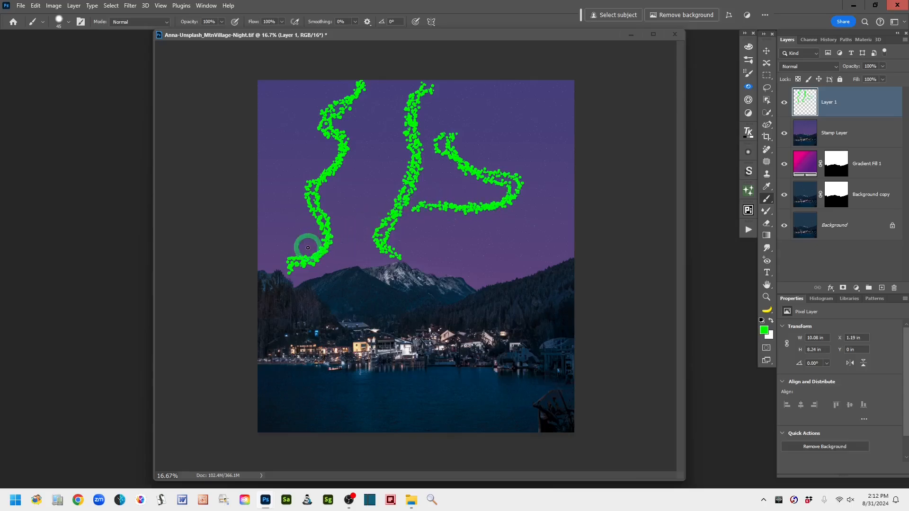
- Paint short upward green branches off the left, middle and hook-shaped ribbons
{"action": "mouse_move", "coordinate": [309, 256]}
{"action": "left_mouse_down"}
{"action": "mouse_move", "coordinate": [320, 238]}
{"action": "mouse_move", "coordinate": [300, 204]}
{"action": "mouse_move", "coordinate": [292, 155]}
{"action": "mouse_move", "coordinate": [302, 158]}
{"action": "mouse_move", "coordinate": [302, 208]}
{"action": "mouse_move", "coordinate": [323, 231]}
{"action": "mouse_move", "coordinate": [302, 158]}
{"action": "mouse_move", "coordinate": [348, 164]}
{"action": "mouse_move", "coordinate": [328, 174]}
{"action": "mouse_move", "coordinate": [329, 144]}
{"action": "mouse_move", "coordinate": [313, 130]}
{"action": "mouse_move", "coordinate": [324, 116]}
{"action": "mouse_move", "coordinate": [319, 91]}
{"action": "left_mouse_up"}
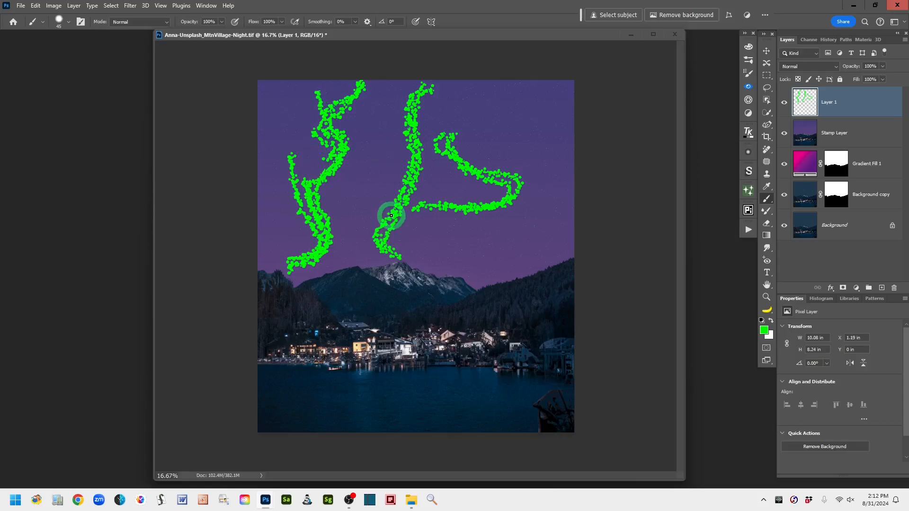
{"action": "left_click_drag", "start_coordinate": [391, 216], "coordinate": [392, 122]}
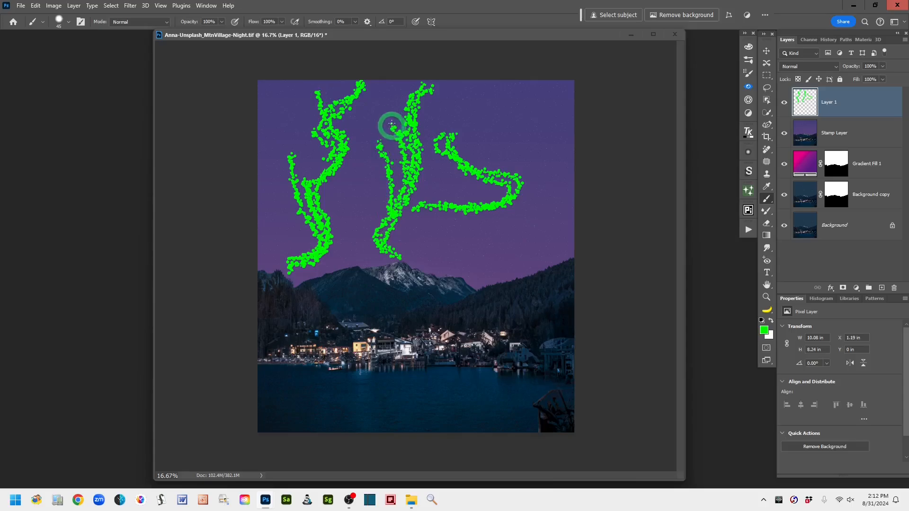
{"action": "mouse_move", "coordinate": [436, 187]}
{"action": "left_mouse_down"}
{"action": "mouse_move", "coordinate": [476, 207]}
{"action": "mouse_move", "coordinate": [490, 192]}
{"action": "mouse_move", "coordinate": [509, 194]}
{"action": "left_mouse_up"}
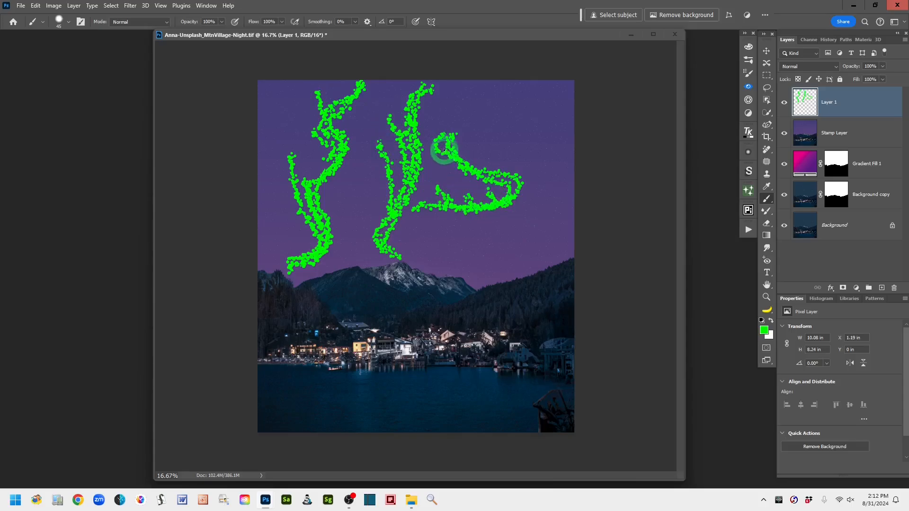
{"action": "mouse_move", "coordinate": [443, 149]}
{"action": "left_mouse_down"}
{"action": "mouse_move", "coordinate": [446, 115]}
{"action": "mouse_move", "coordinate": [467, 162]}
{"action": "mouse_move", "coordinate": [463, 135]}
{"action": "mouse_move", "coordinate": [488, 164]}
{"action": "left_mouse_up"}
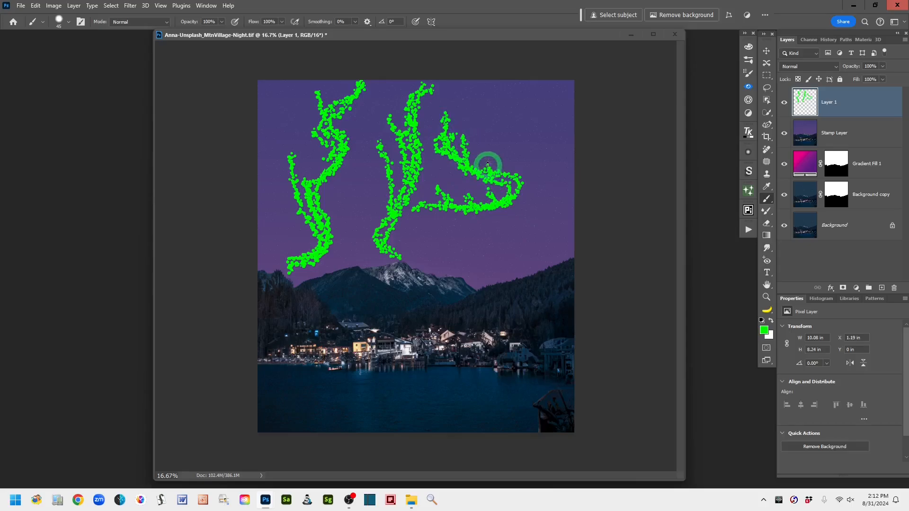
- Paint a branched wavy ribbon near the sky's right edge and a small green cluster just above the ridge, undoing any stray stroke
{"action": "mouse_move", "coordinate": [519, 255]}
{"action": "left_mouse_down"}
{"action": "mouse_move", "coordinate": [556, 195]}
{"action": "mouse_move", "coordinate": [531, 118]}
{"action": "mouse_move", "coordinate": [550, 91]}
{"action": "mouse_move", "coordinate": [538, 115]}
{"action": "mouse_move", "coordinate": [559, 211]}
{"action": "mouse_move", "coordinate": [520, 256]}
{"action": "mouse_move", "coordinate": [558, 210]}
{"action": "left_mouse_up"}
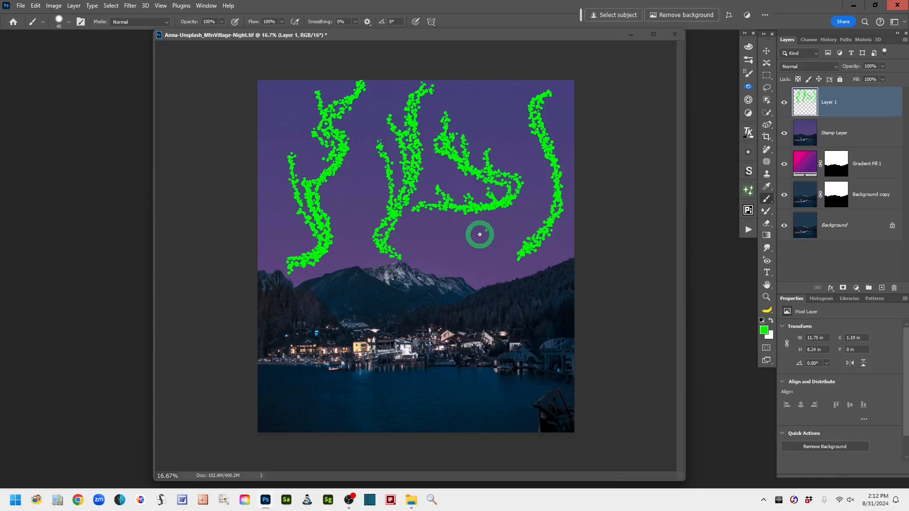
{"action": "mouse_move", "coordinate": [484, 229]}
{"action": "left_mouse_down"}
{"action": "mouse_move", "coordinate": [457, 250]}
{"action": "mouse_move", "coordinate": [493, 259]}
{"action": "mouse_move", "coordinate": [473, 227]}
{"action": "mouse_move", "coordinate": [469, 239]}
{"action": "mouse_move", "coordinate": [458, 236]}
{"action": "mouse_move", "coordinate": [458, 254]}
{"action": "mouse_move", "coordinate": [486, 256]}
{"action": "mouse_move", "coordinate": [486, 241]}
{"action": "mouse_move", "coordinate": [492, 259]}
{"action": "left_mouse_up"}
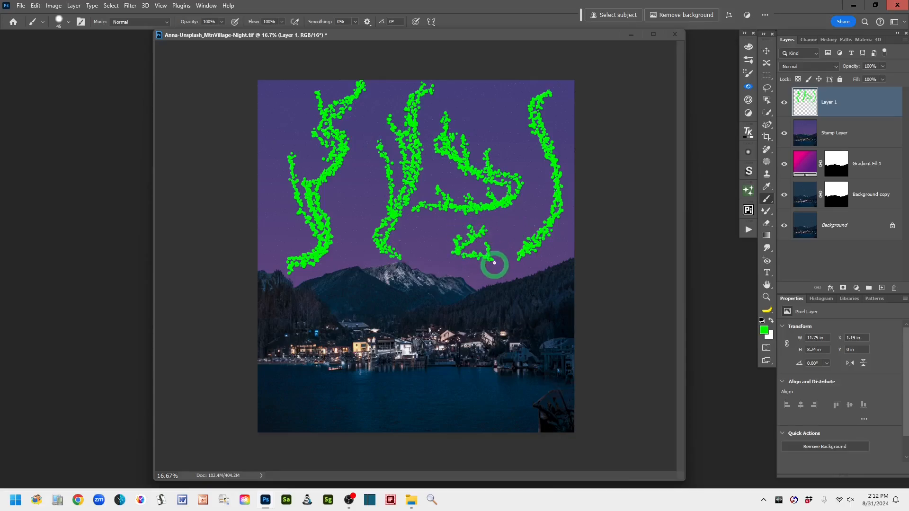
{"action": "left_click_drag", "start_coordinate": [534, 119], "coordinate": [512, 89]}
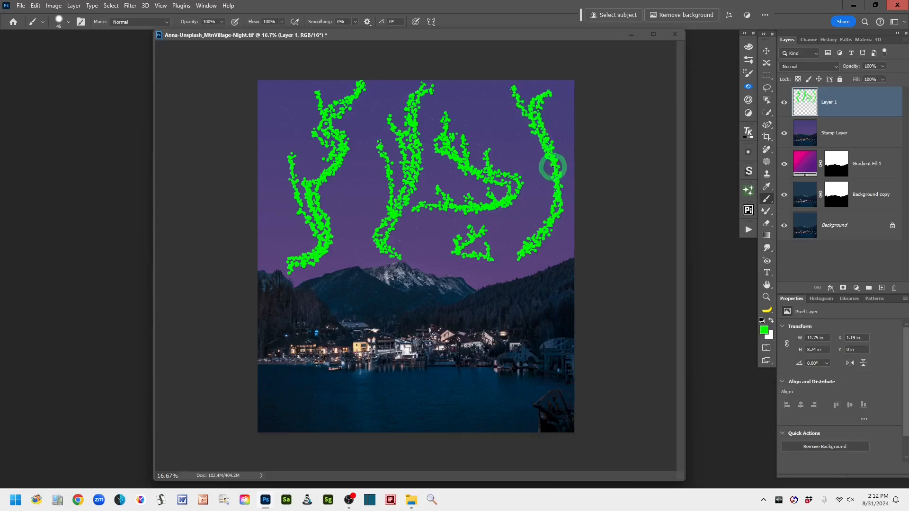
{"action": "left_click_drag", "start_coordinate": [552, 166], "coordinate": [523, 140]}
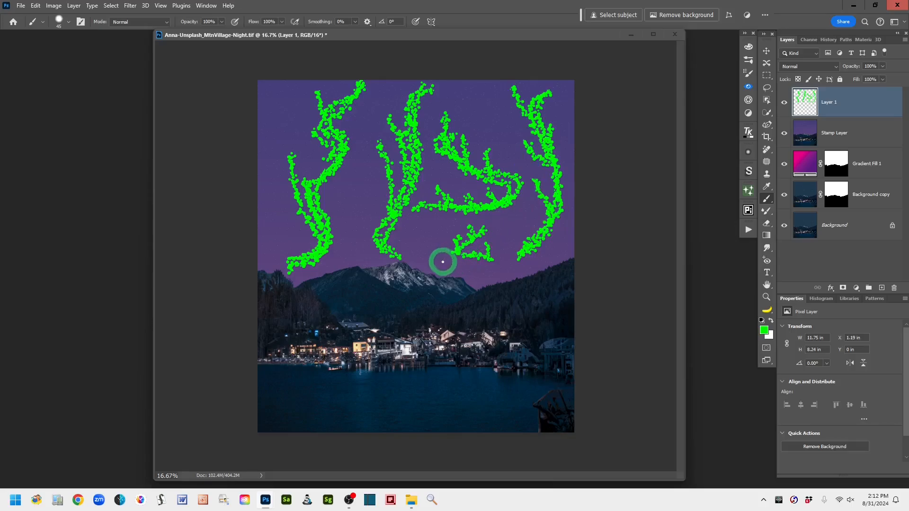
{"action": "key", "text": "ctrl+z"}
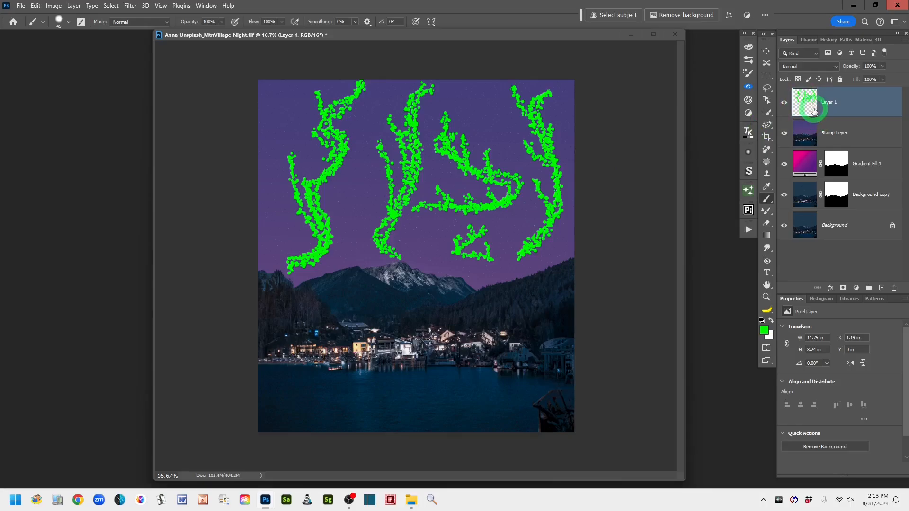
- Rename the painted layer Apple Greens and convert it to a Smart Object
{"action": "double_click", "coordinate": [828, 102]}
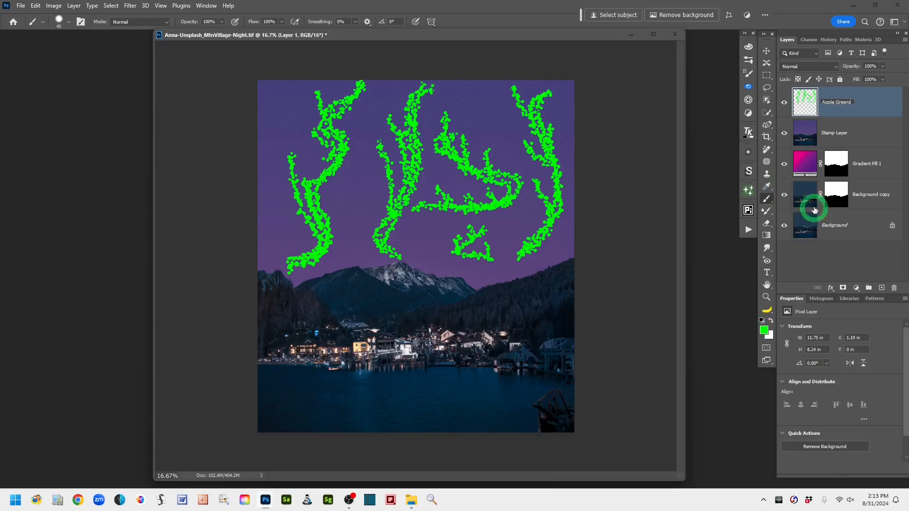
{"action": "left_click", "coordinate": [875, 101]}
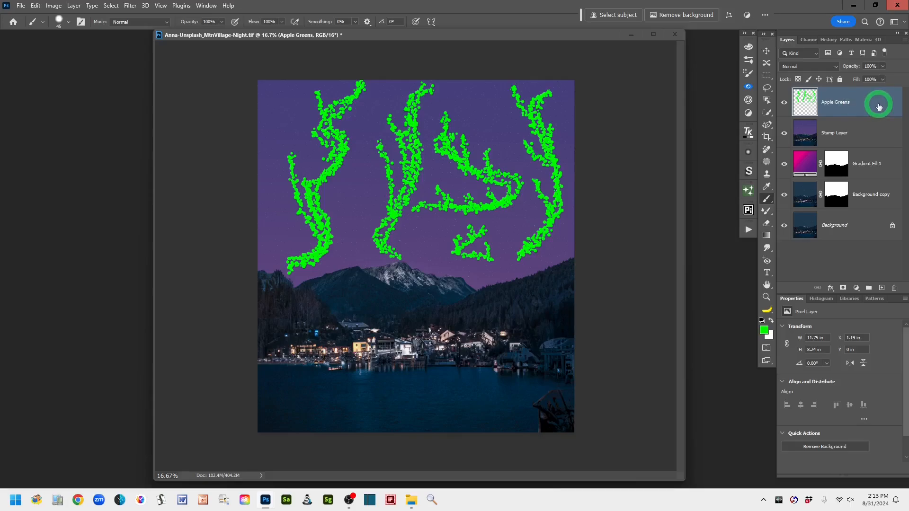
{"action": "right_click", "coordinate": [879, 107]}
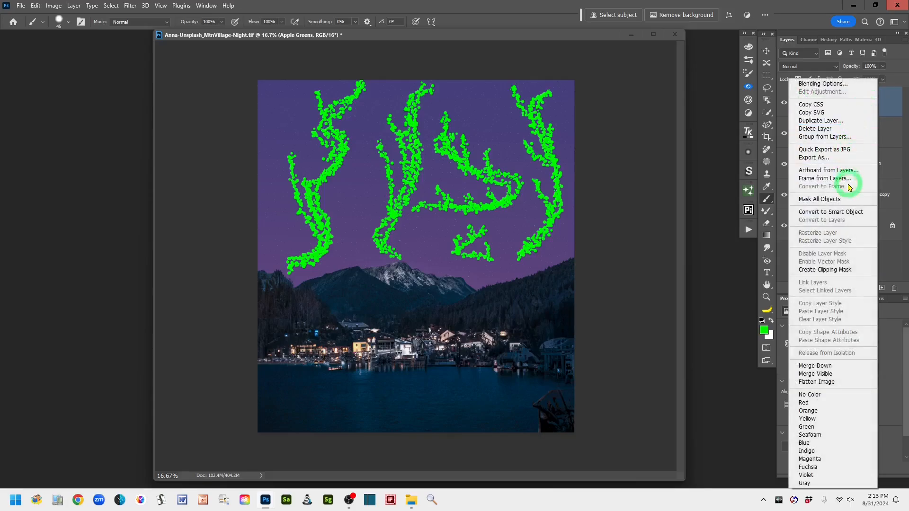
{"action": "left_click", "coordinate": [842, 213]}
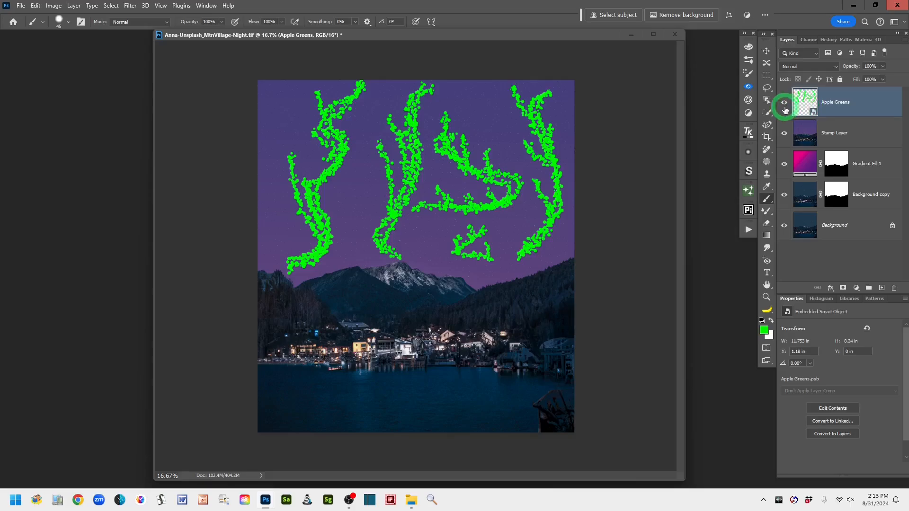
- Start a Motion Blur on the Apple Greens layer, compare it with the unblurred strokes, and set the angle to 90°
{"action": "left_click", "coordinate": [129, 6]}
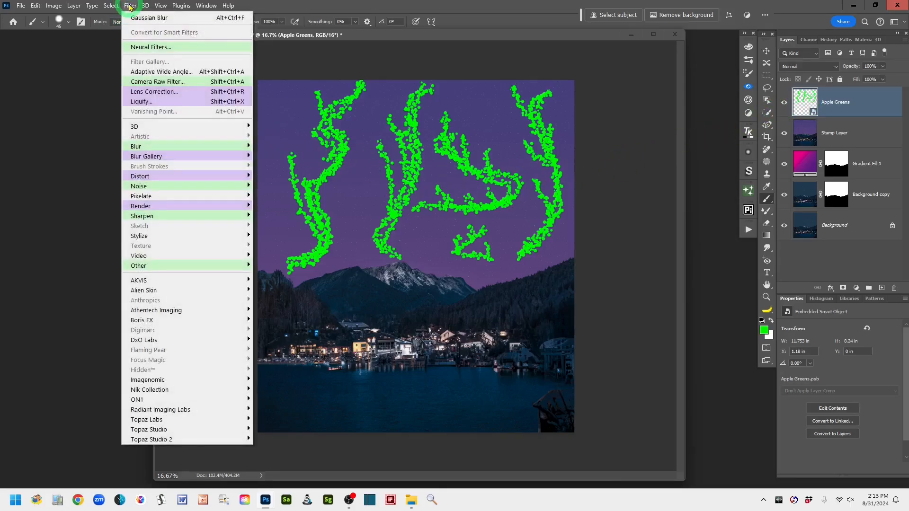
{"action": "mouse_move", "coordinate": [190, 147]}
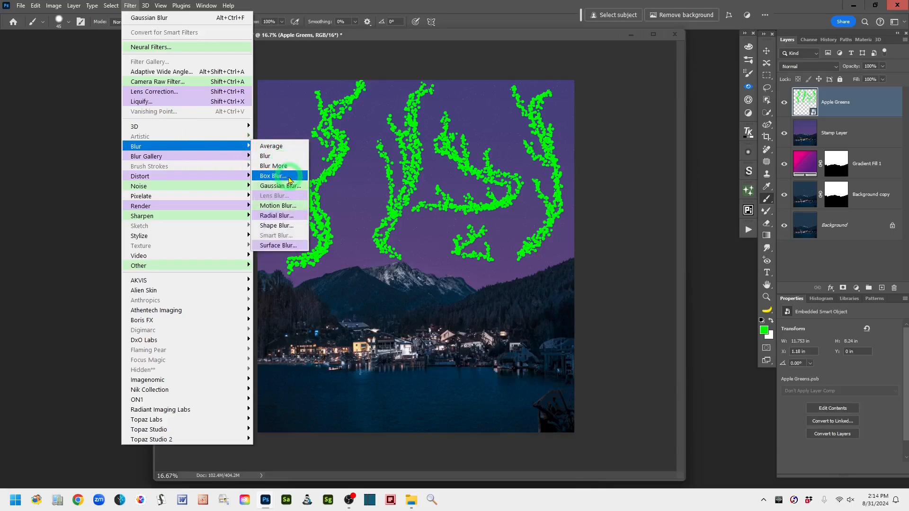
{"action": "left_click", "coordinate": [297, 206]}
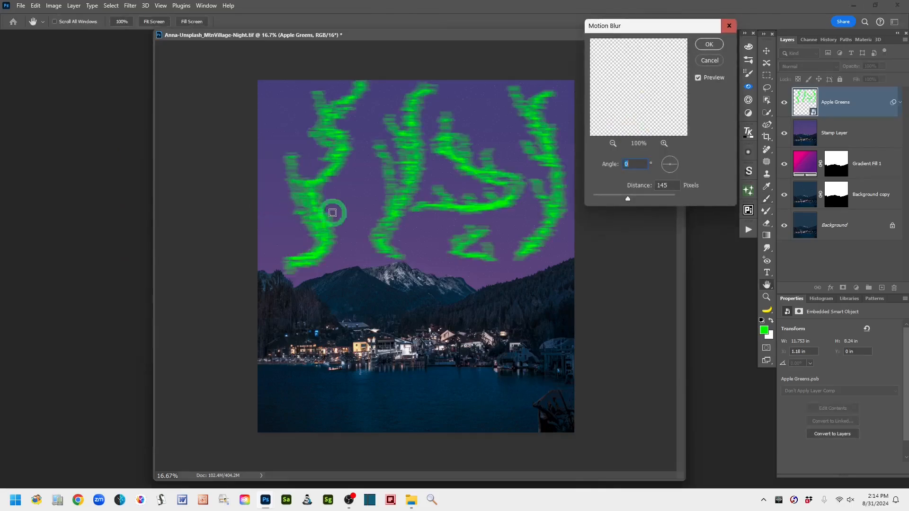
{"action": "left_click_drag", "start_coordinate": [644, 20], "coordinate": [642, 44]}
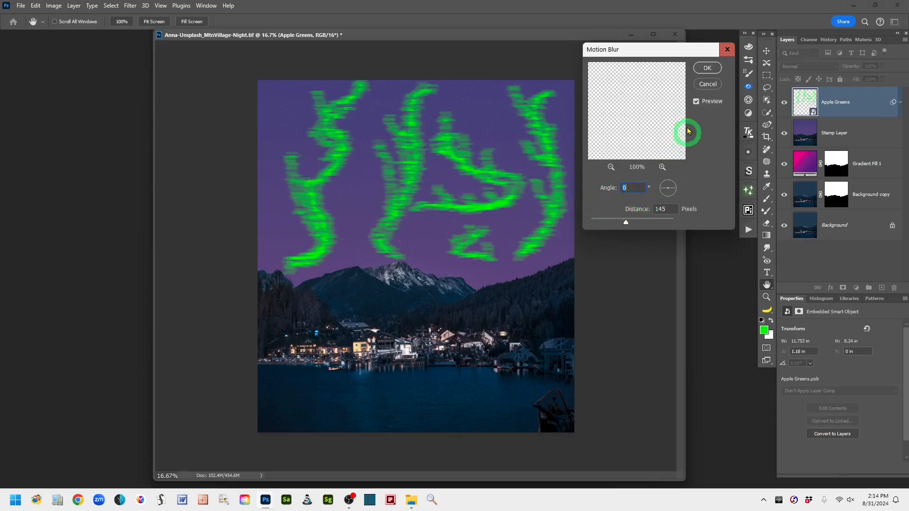
{"action": "left_click", "coordinate": [696, 102]}
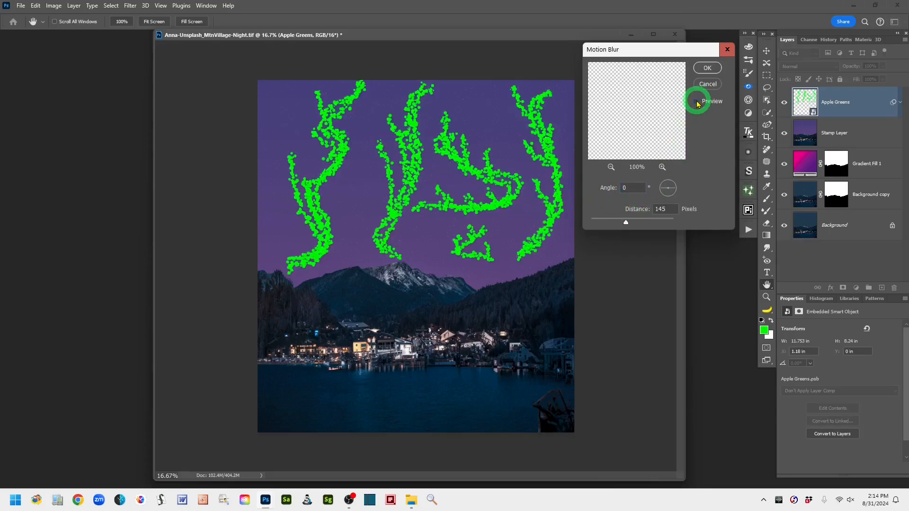
{"action": "left_click", "coordinate": [696, 102]}
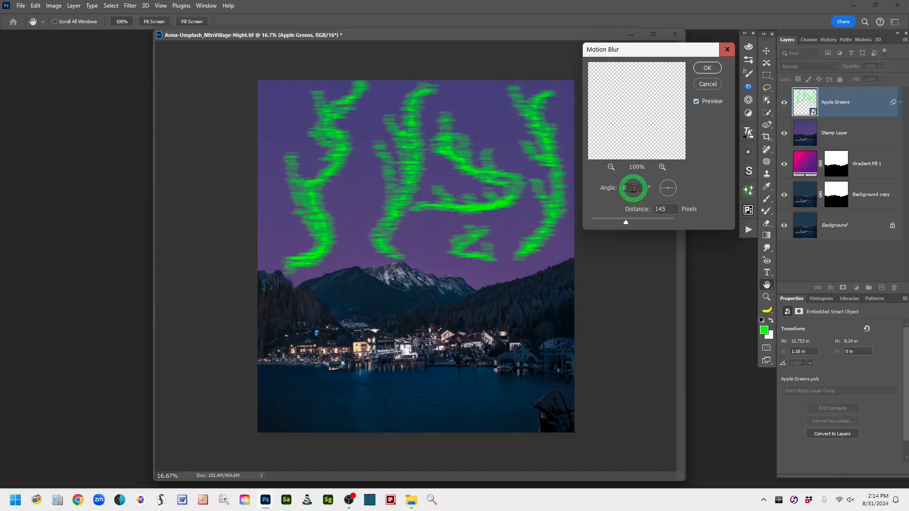
{"action": "left_click", "coordinate": [601, 188]}
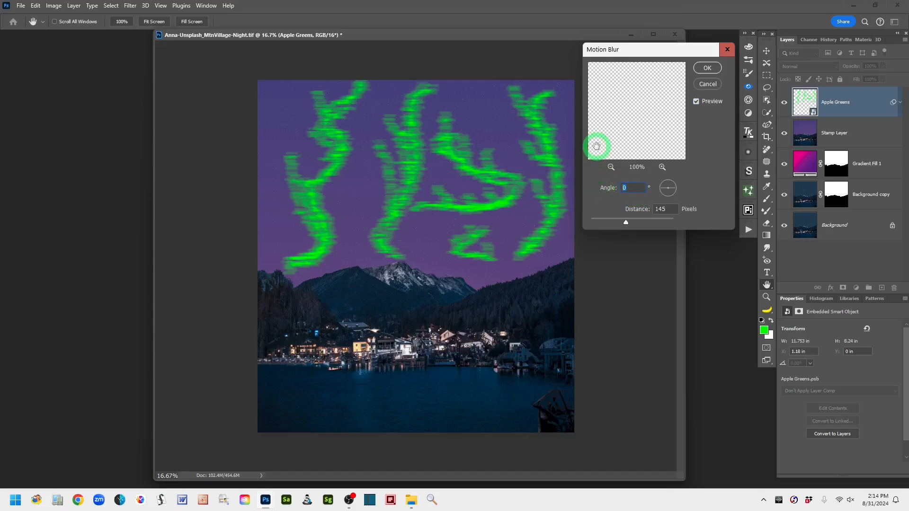
{"action": "type", "text": "90"}
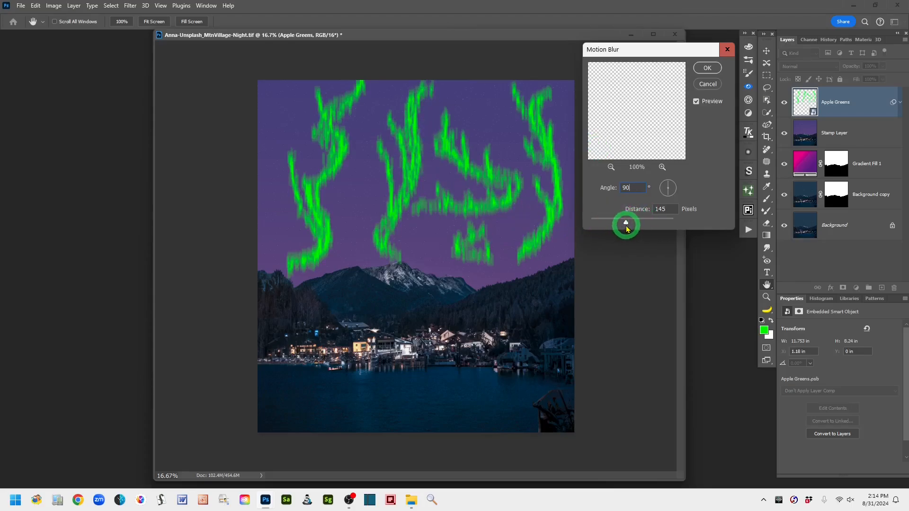
- Stretch the green ribbons vertically with a Motion Blur distance of 900 pixels and apply the filter
{"action": "mouse_move", "coordinate": [625, 226]}
{"action": "left_mouse_down"}
{"action": "mouse_move", "coordinate": [610, 225]}
{"action": "mouse_move", "coordinate": [643, 231]}
{"action": "left_mouse_up"}
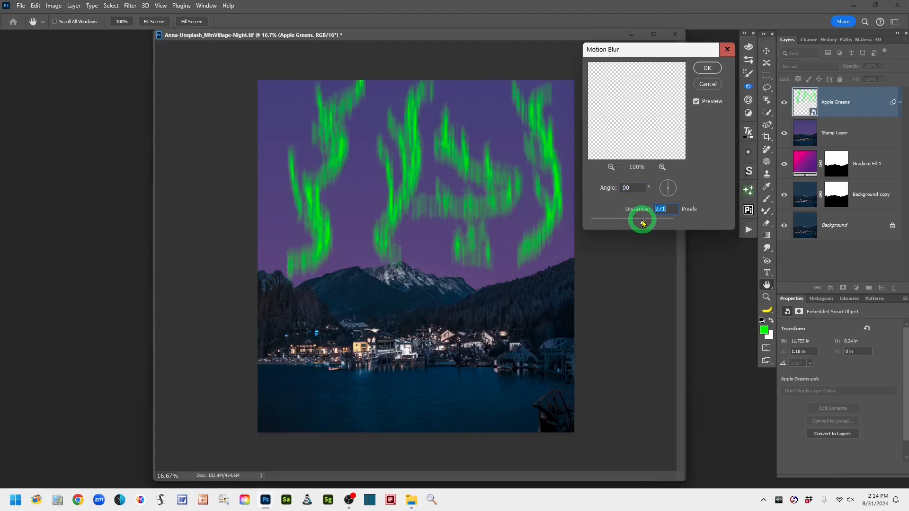
{"action": "left_click_drag", "start_coordinate": [648, 226], "coordinate": [656, 229]}
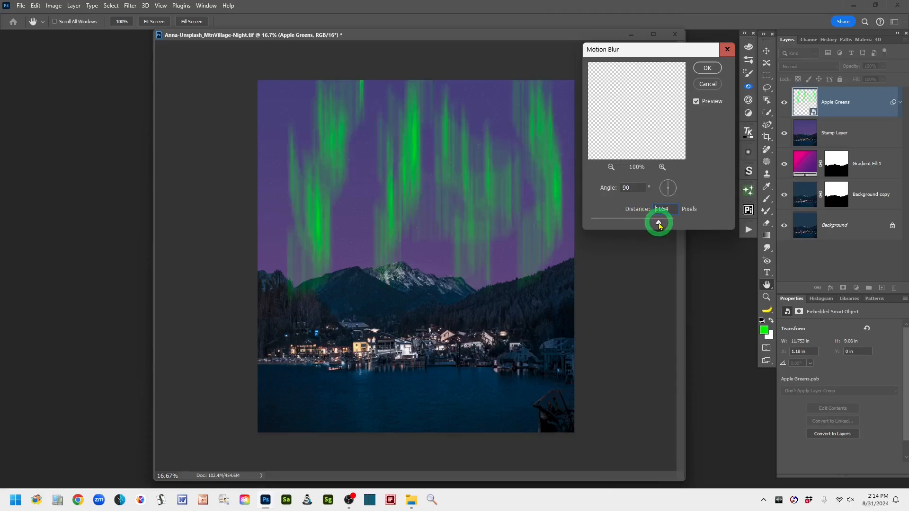
{"action": "left_click_drag", "start_coordinate": [658, 226], "coordinate": [657, 227]}
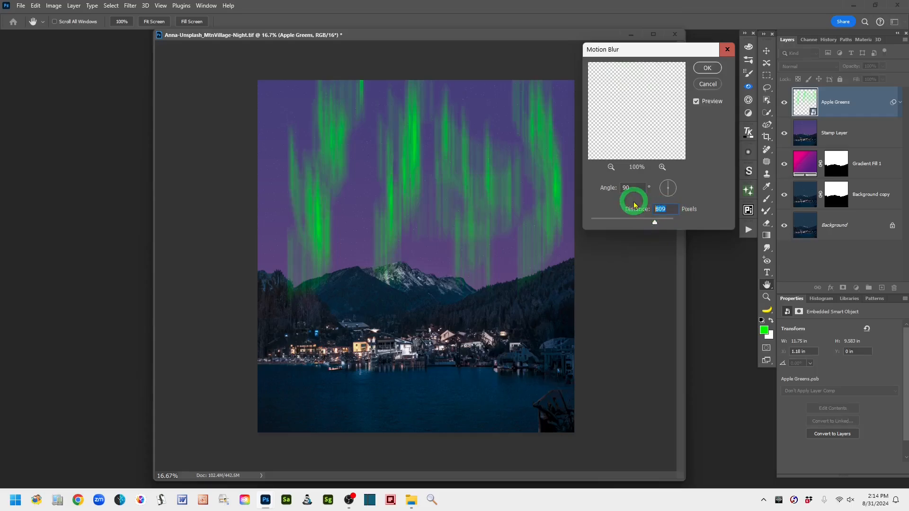
{"action": "type", "text": "00"}
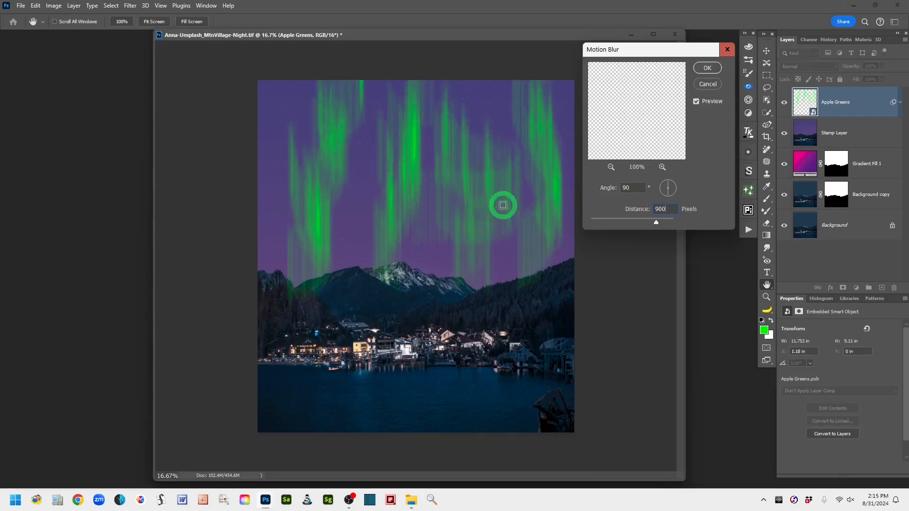
{"action": "left_click", "coordinate": [705, 69]}
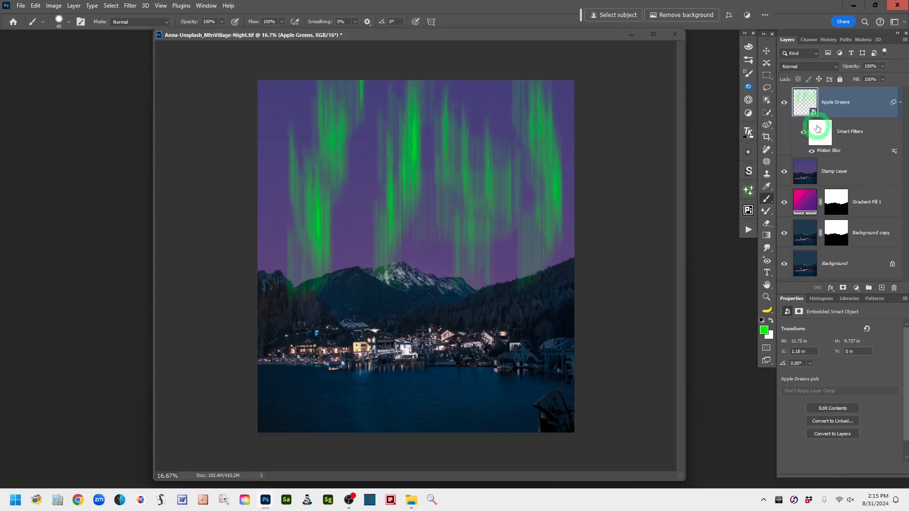
- Reopen the Motion Blur smart filter on Apple Greens and change its distance to 905 pixels
{"action": "double_click", "coordinate": [827, 150]}
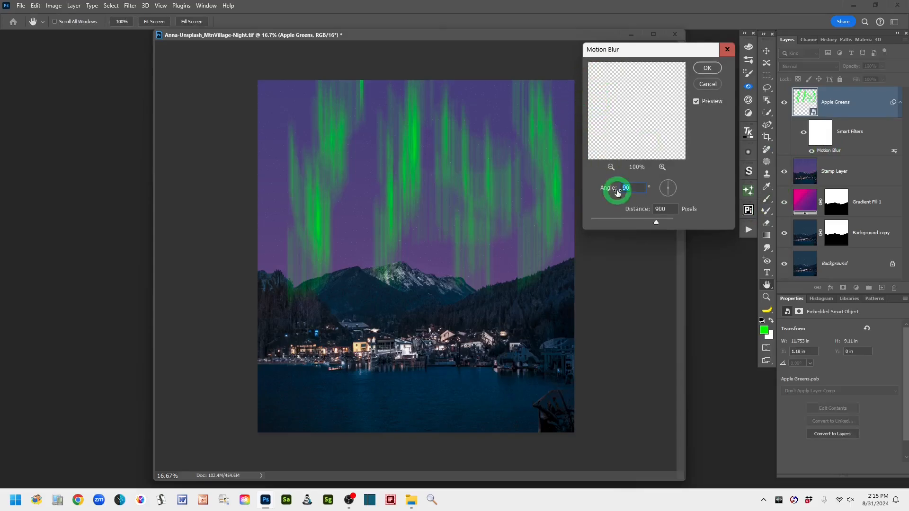
{"action": "left_click", "coordinate": [653, 224]}
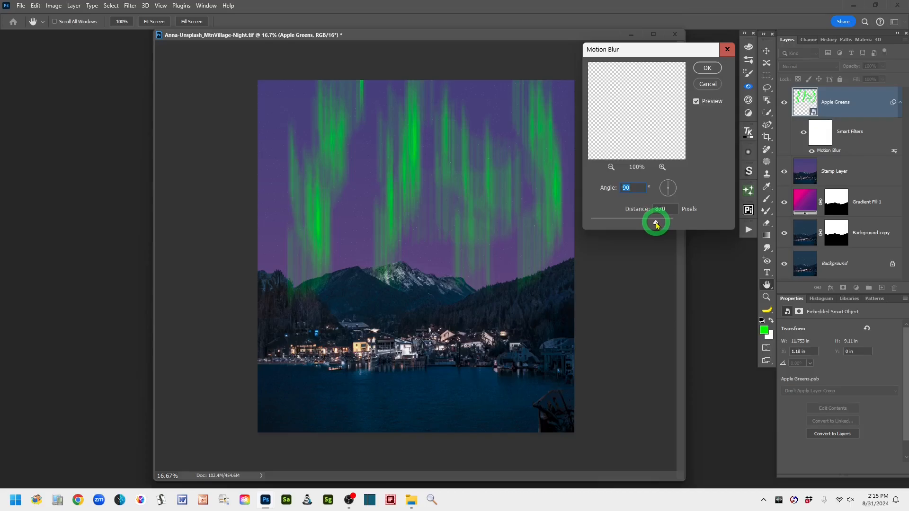
{"action": "left_click_drag", "start_coordinate": [658, 224], "coordinate": [658, 223]}
{"action": "left_click", "coordinate": [667, 208]}
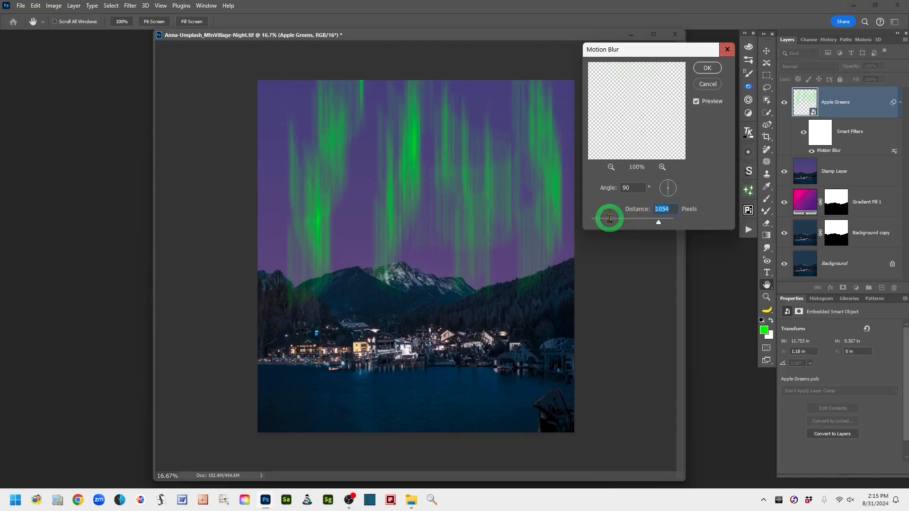
{"action": "type", "text": "90"}
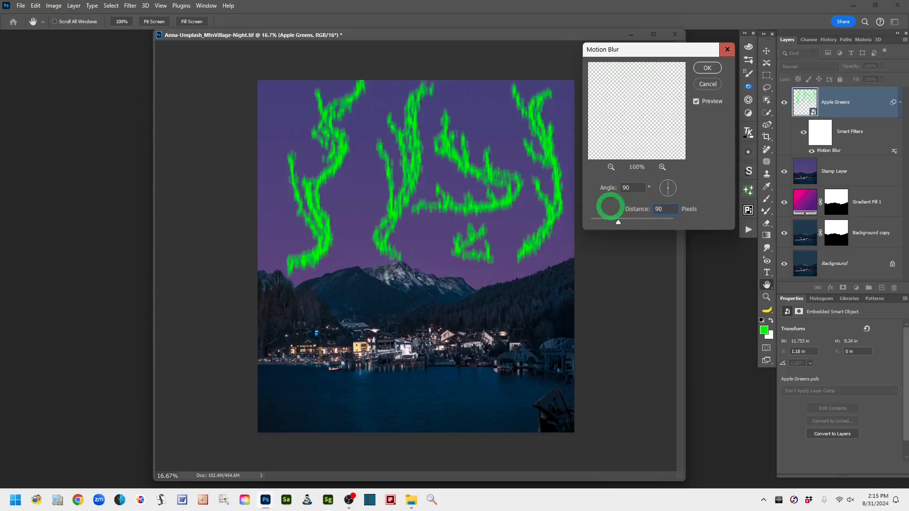
{"action": "type", "text": "5"}
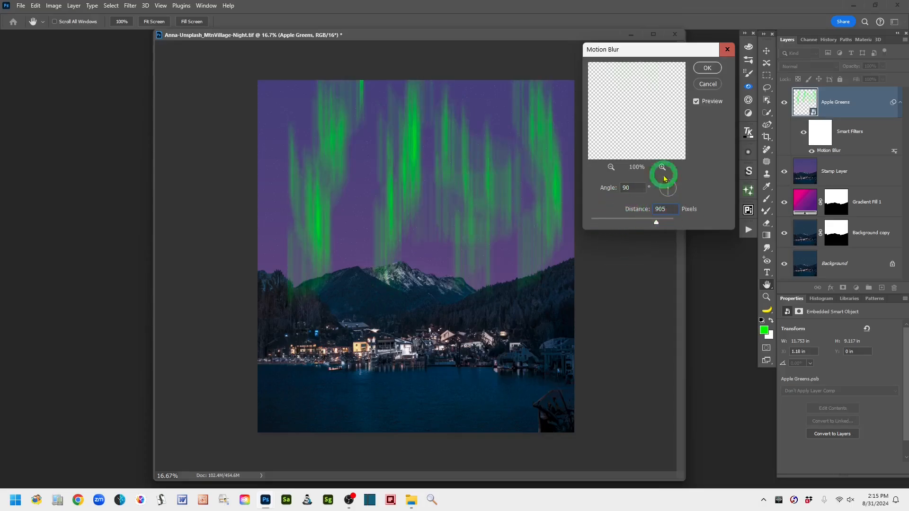
{"action": "left_click", "coordinate": [704, 67]}
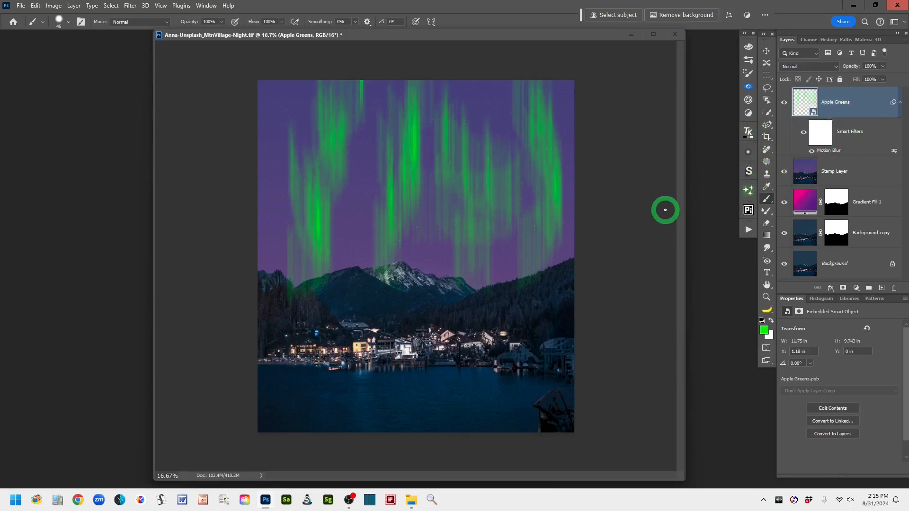
- Copy the Background copy layer's mask onto Apple Greens and add a new layer above it named 2nd Apple Greens
{"action": "key", "text": "ctrl+plus"}
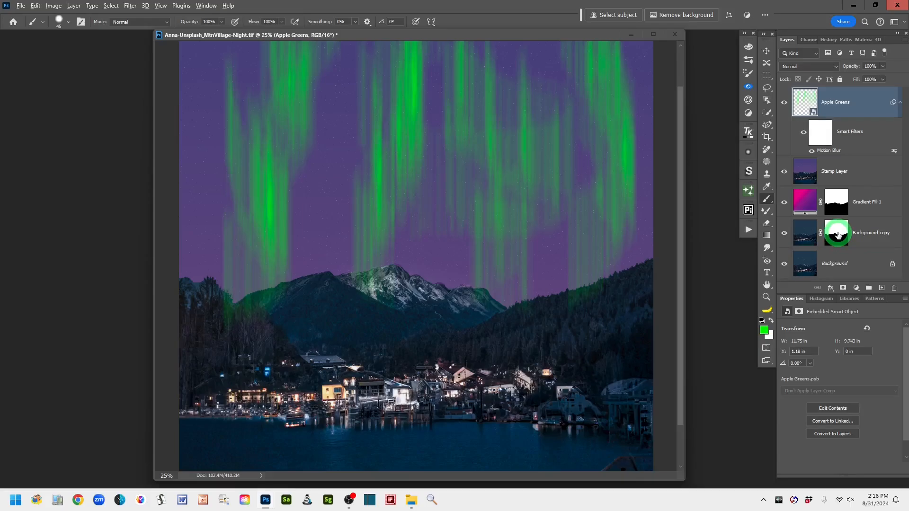
{"action": "left_click_drag", "start_coordinate": [838, 235], "coordinate": [848, 109]}
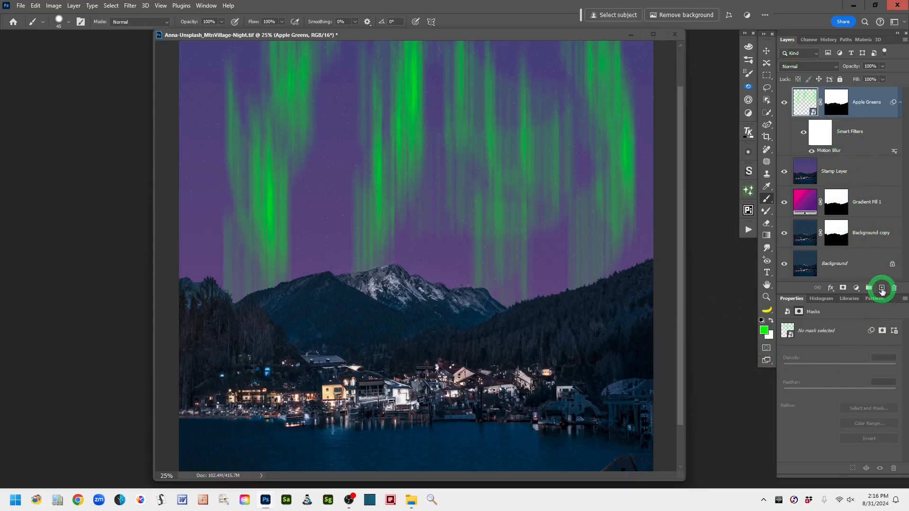
{"action": "left_click", "coordinate": [881, 289]}
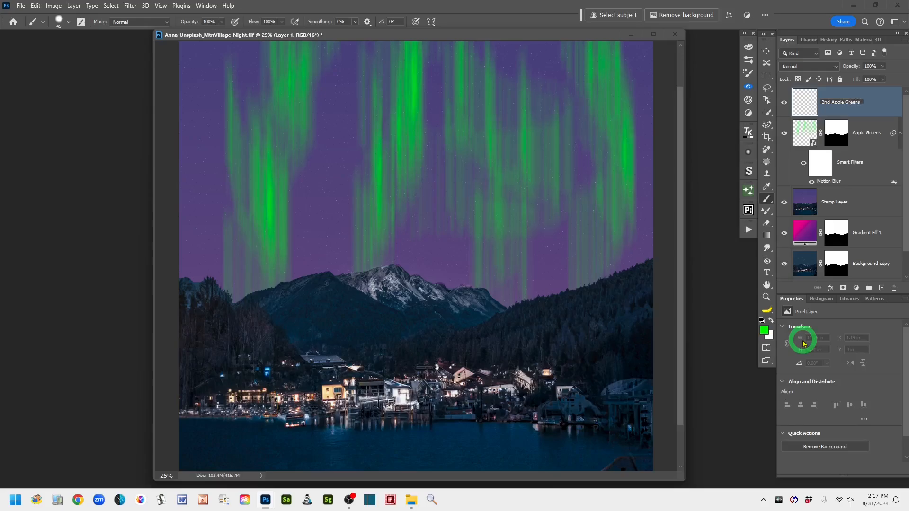
{"action": "left_click", "coordinate": [876, 106]}
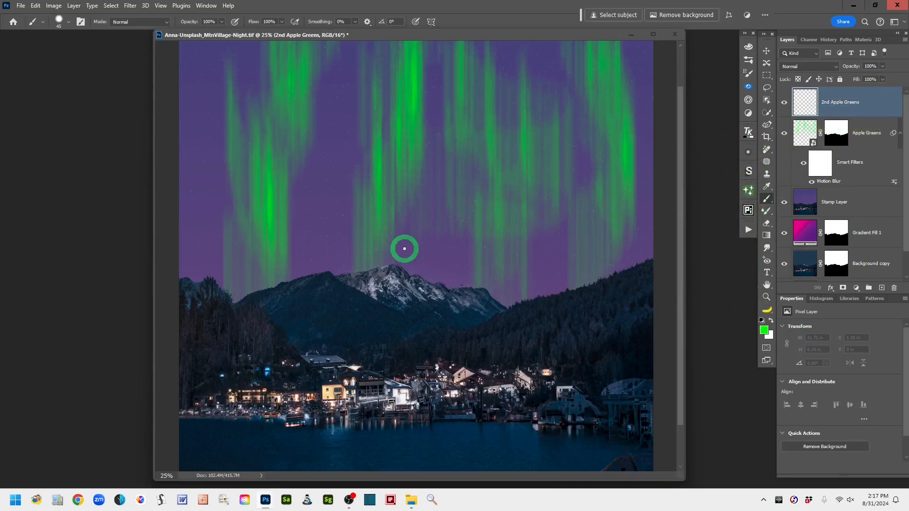
- Paint green ribbons across the left, middle and right-of-center sky on 2nd Apple Greens, spanning about 8.2 in wide and 7.8 in tall
{"action": "key", "text": "ctrl+minus"}
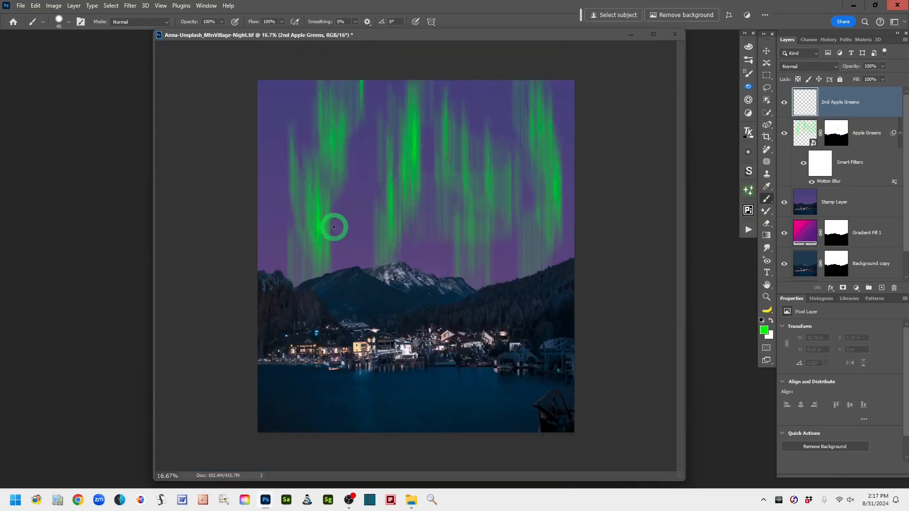
{"action": "mouse_move", "coordinate": [334, 227]}
{"action": "left_mouse_down"}
{"action": "mouse_move", "coordinate": [350, 211]}
{"action": "mouse_move", "coordinate": [385, 202]}
{"action": "mouse_move", "coordinate": [415, 156]}
{"action": "left_mouse_up"}
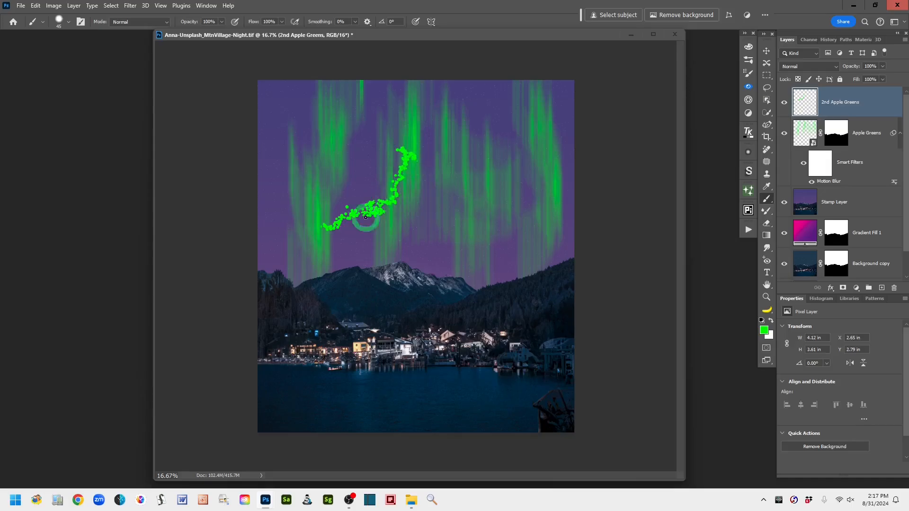
{"action": "mouse_move", "coordinate": [310, 250]}
{"action": "left_mouse_down"}
{"action": "mouse_move", "coordinate": [301, 182]}
{"action": "mouse_move", "coordinate": [327, 158]}
{"action": "mouse_move", "coordinate": [318, 138]}
{"action": "mouse_move", "coordinate": [330, 98]}
{"action": "left_mouse_up"}
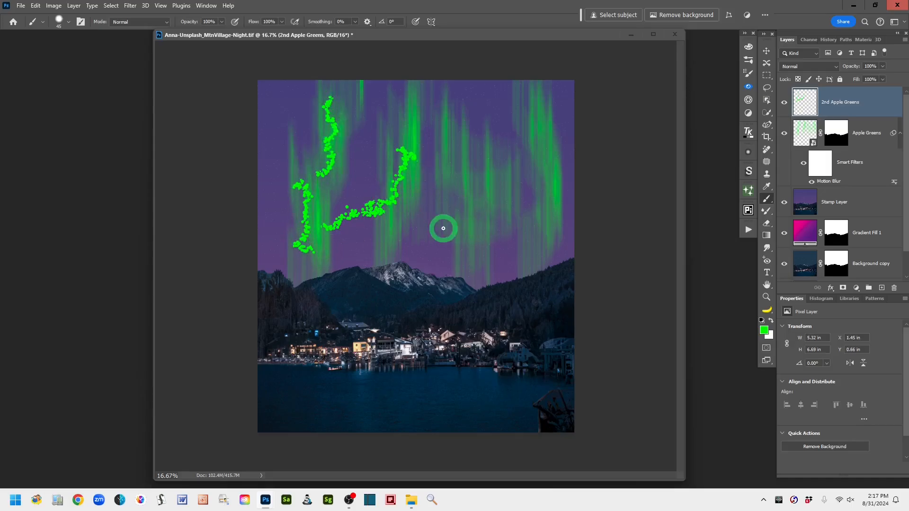
{"action": "mouse_move", "coordinate": [482, 250]}
{"action": "left_mouse_down"}
{"action": "mouse_move", "coordinate": [457, 146]}
{"action": "mouse_move", "coordinate": [442, 142]}
{"action": "mouse_move", "coordinate": [473, 277]}
{"action": "left_mouse_up"}
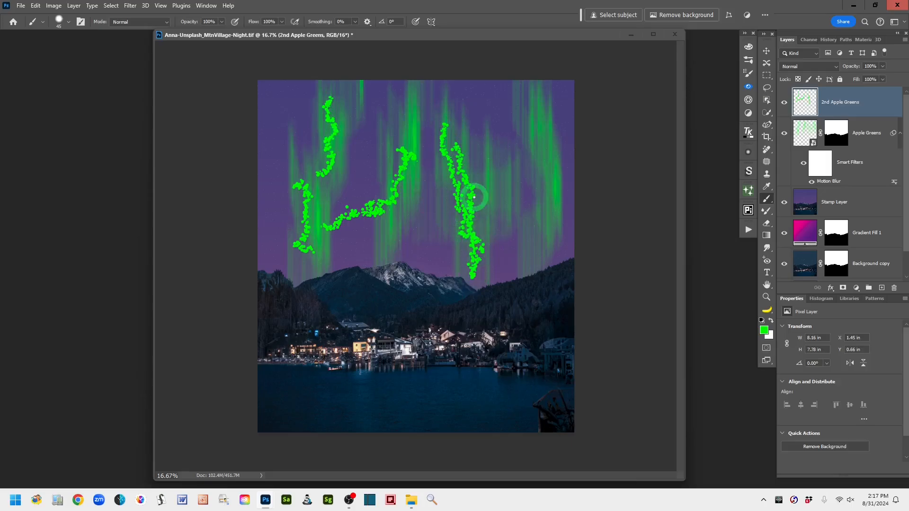
- Paint upward branches off the new right-of-center, upper-left and middle ribbons, plus a short separate vertical stroke beside the forked one
{"action": "left_click_drag", "start_coordinate": [467, 202], "coordinate": [479, 126]}
{"action": "left_click_drag", "start_coordinate": [319, 166], "coordinate": [319, 115]}
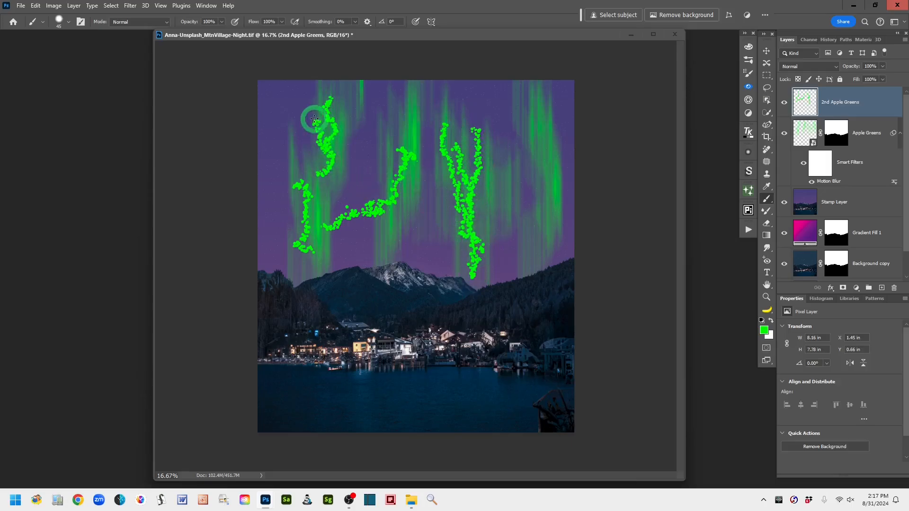
{"action": "mouse_move", "coordinate": [392, 199]}
{"action": "left_mouse_down"}
{"action": "mouse_move", "coordinate": [378, 137]}
{"action": "mouse_move", "coordinate": [385, 121]}
{"action": "left_mouse_up"}
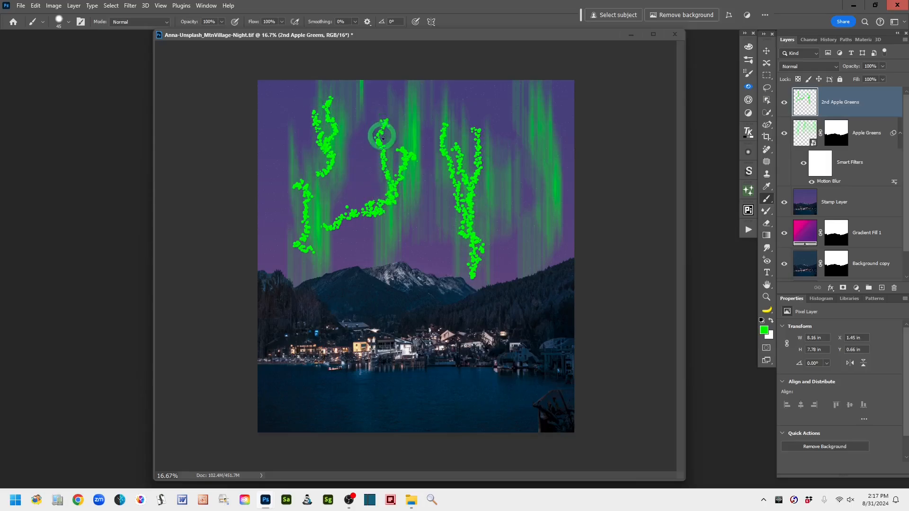
{"action": "left_click_drag", "start_coordinate": [503, 213], "coordinate": [496, 152]}
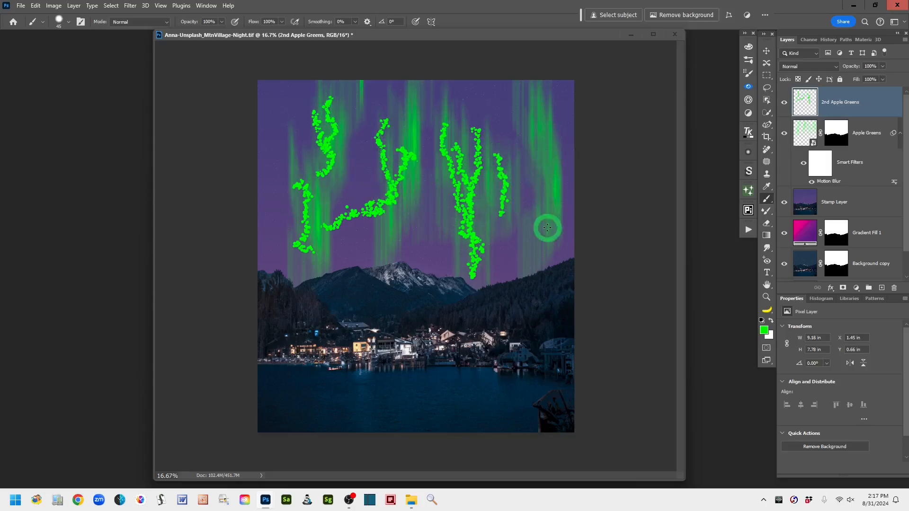
- Paint a branched wavy ribbon near the sky's right edge and add short side branches to the other new ribbons
{"action": "mouse_move", "coordinate": [533, 255]}
{"action": "left_mouse_down"}
{"action": "mouse_move", "coordinate": [520, 216]}
{"action": "mouse_move", "coordinate": [539, 191]}
{"action": "mouse_move", "coordinate": [521, 119]}
{"action": "mouse_move", "coordinate": [537, 109]}
{"action": "mouse_move", "coordinate": [530, 104]}
{"action": "mouse_move", "coordinate": [542, 146]}
{"action": "mouse_move", "coordinate": [539, 245]}
{"action": "mouse_move", "coordinate": [513, 263]}
{"action": "mouse_move", "coordinate": [517, 241]}
{"action": "left_mouse_up"}
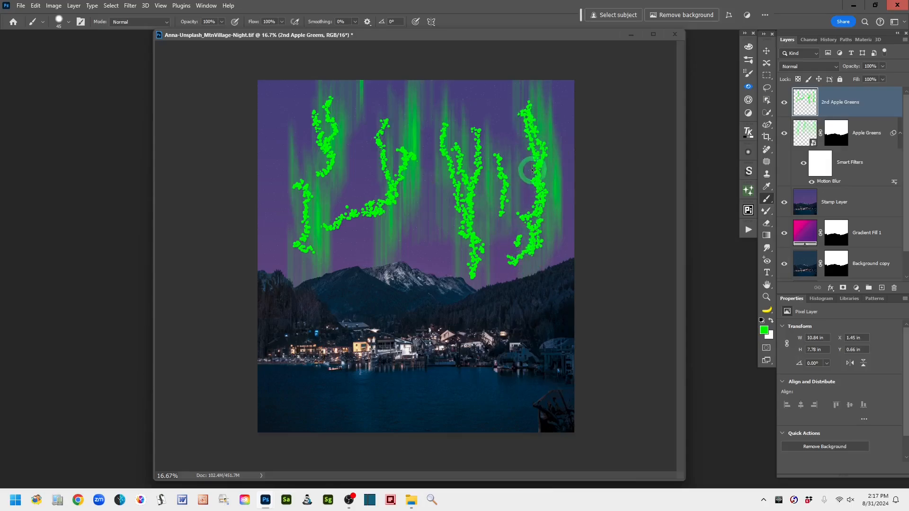
{"action": "left_click_drag", "start_coordinate": [533, 169], "coordinate": [519, 146]}
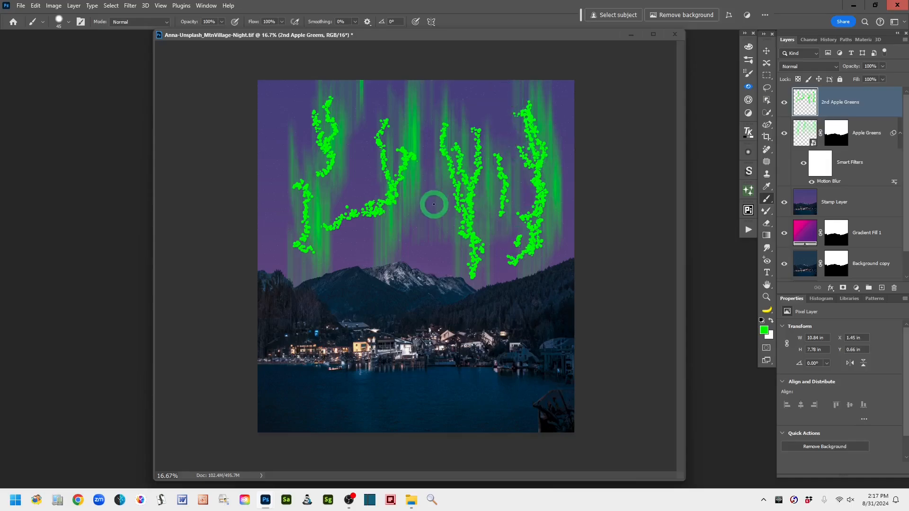
{"action": "mouse_move", "coordinate": [428, 205]}
{"action": "left_mouse_down"}
{"action": "mouse_move", "coordinate": [456, 224]}
{"action": "mouse_move", "coordinate": [433, 193]}
{"action": "left_mouse_up"}
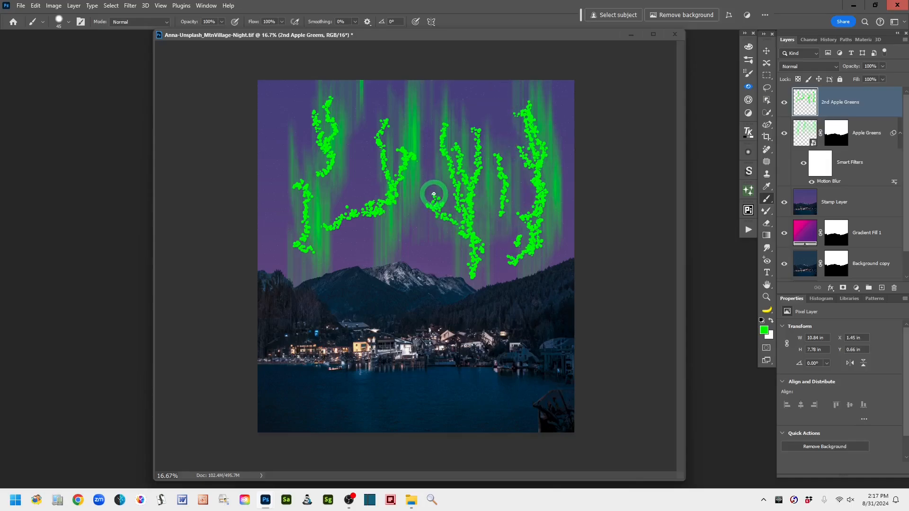
{"action": "mouse_move", "coordinate": [355, 217]}
{"action": "left_mouse_down"}
{"action": "mouse_move", "coordinate": [360, 187]}
{"action": "mouse_move", "coordinate": [358, 195]}
{"action": "mouse_move", "coordinate": [379, 196]}
{"action": "mouse_move", "coordinate": [370, 184]}
{"action": "mouse_move", "coordinate": [400, 155]}
{"action": "mouse_move", "coordinate": [395, 181]}
{"action": "mouse_move", "coordinate": [385, 172]}
{"action": "mouse_move", "coordinate": [391, 117]}
{"action": "left_mouse_up"}
{"action": "mouse_move", "coordinate": [325, 164]}
{"action": "left_mouse_down"}
{"action": "mouse_move", "coordinate": [308, 184]}
{"action": "mouse_move", "coordinate": [309, 216]}
{"action": "mouse_move", "coordinate": [283, 203]}
{"action": "left_mouse_up"}
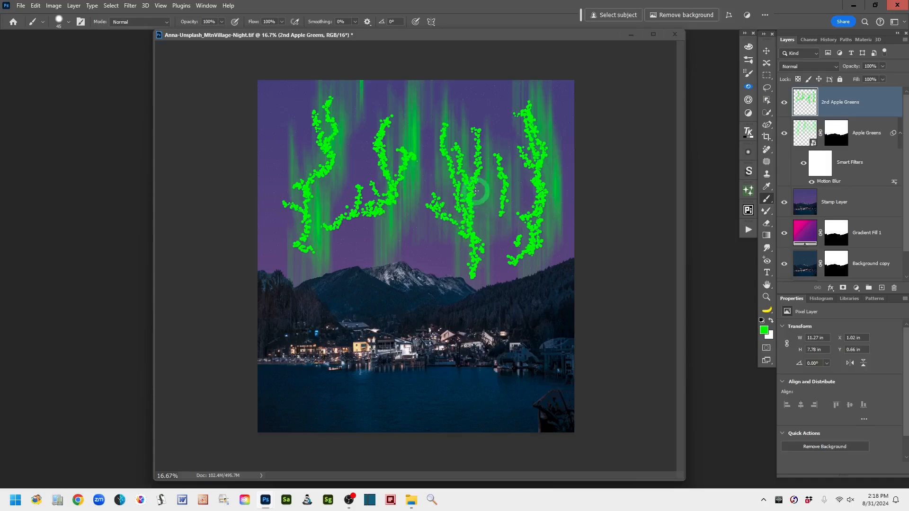
- Convert the 2nd Apple Greens layer to a Smart Object and apply Motion Blur at 90° with a 905-pixel distance
{"action": "right_click", "coordinate": [883, 105]}
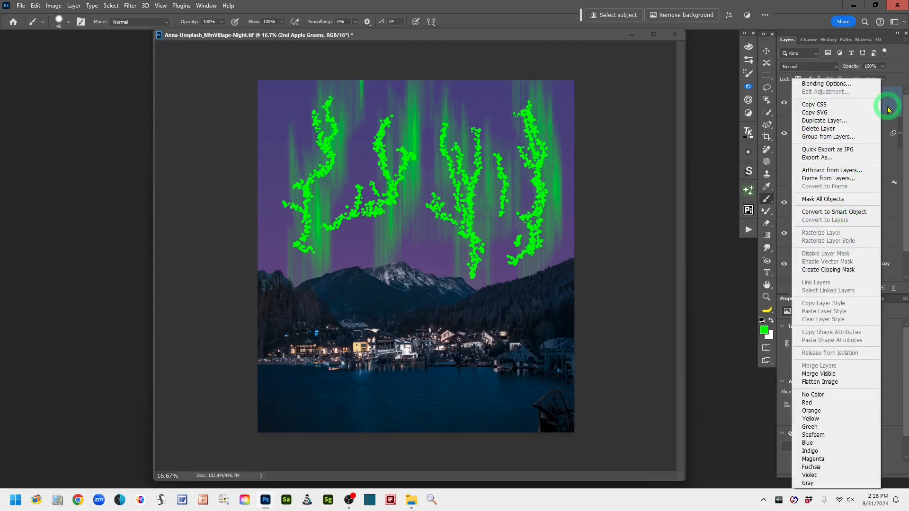
{"action": "left_click", "coordinate": [857, 216]}
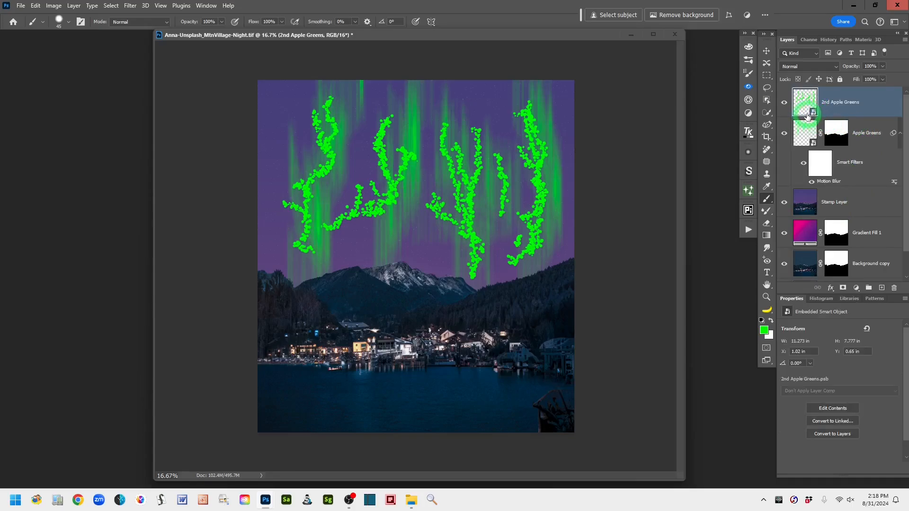
{"action": "left_click", "coordinate": [130, 6]}
{"action": "mouse_move", "coordinate": [153, 149]}
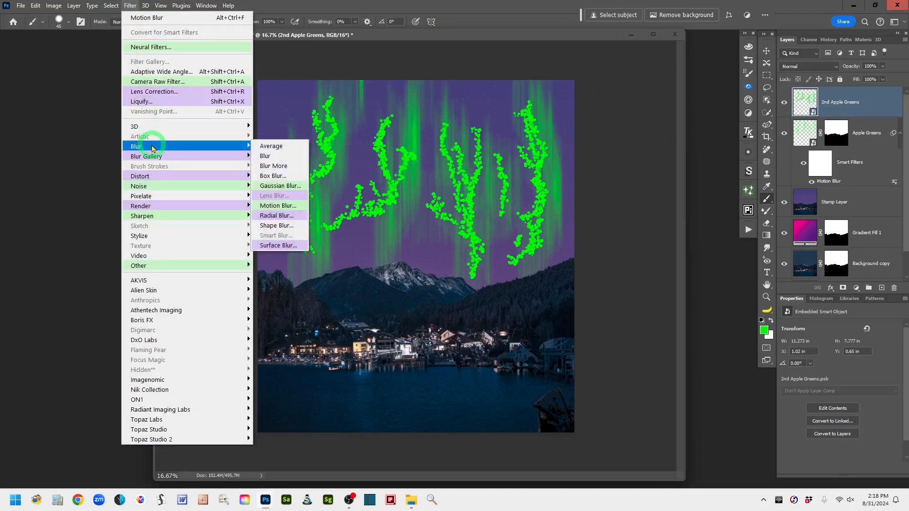
{"action": "left_click", "coordinate": [296, 209]}
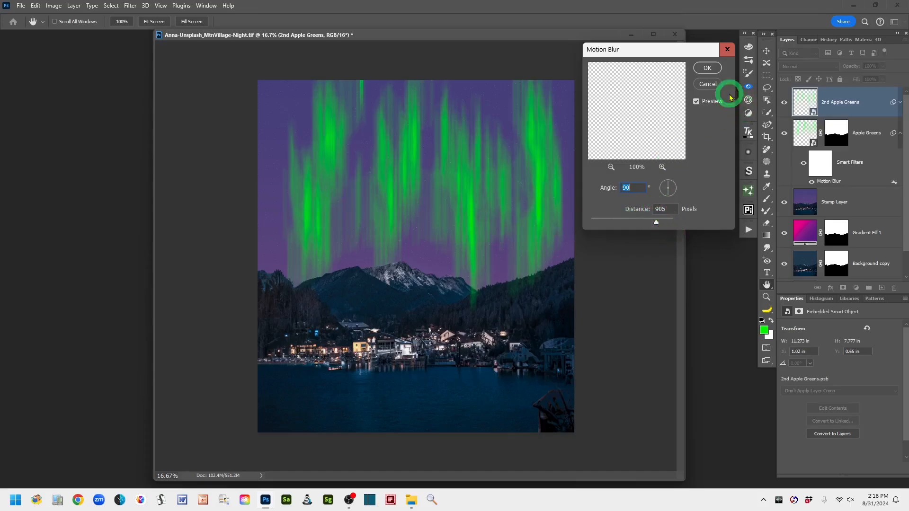
{"action": "left_click", "coordinate": [707, 68]}
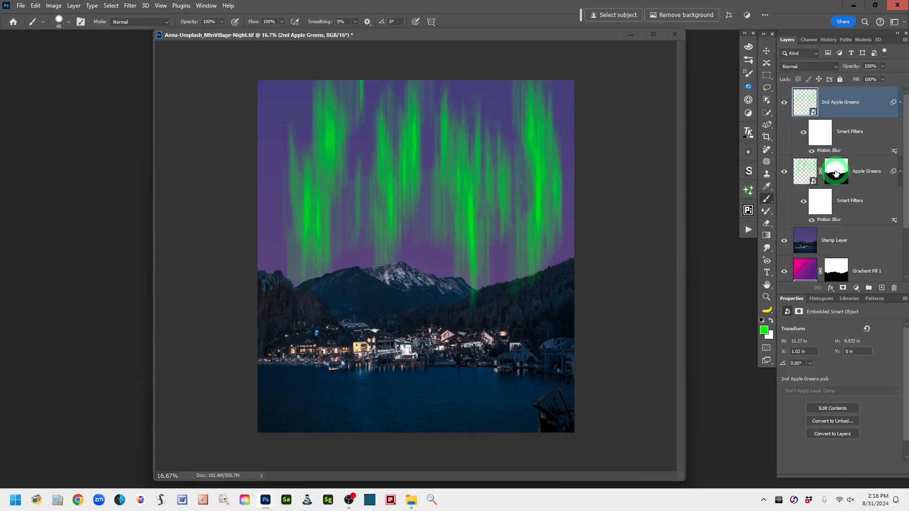
- Copy the Apple Greens mask onto 2nd Apple Greens at 83% opacity and add a new layer above it named Magenta
{"action": "left_click_drag", "start_coordinate": [836, 172], "coordinate": [836, 102]}
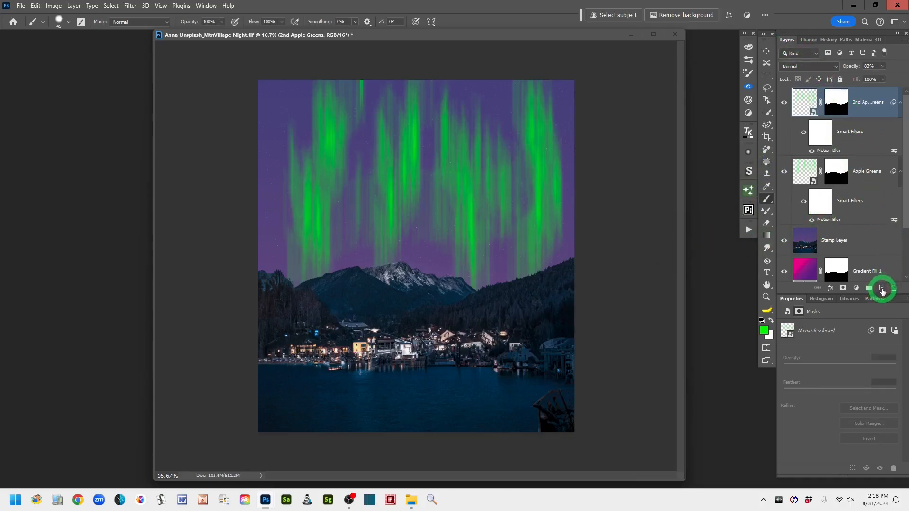
{"action": "left_click", "coordinate": [882, 288]}
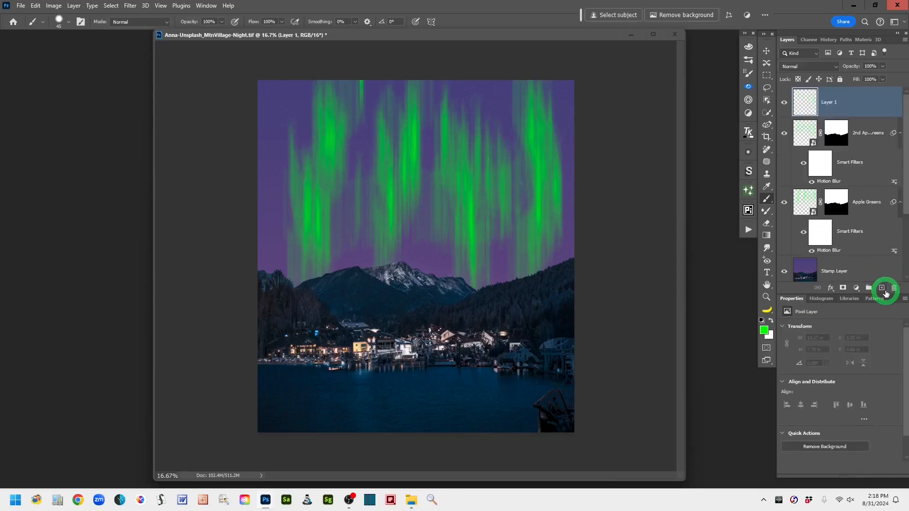
{"action": "left_click", "coordinate": [811, 113]}
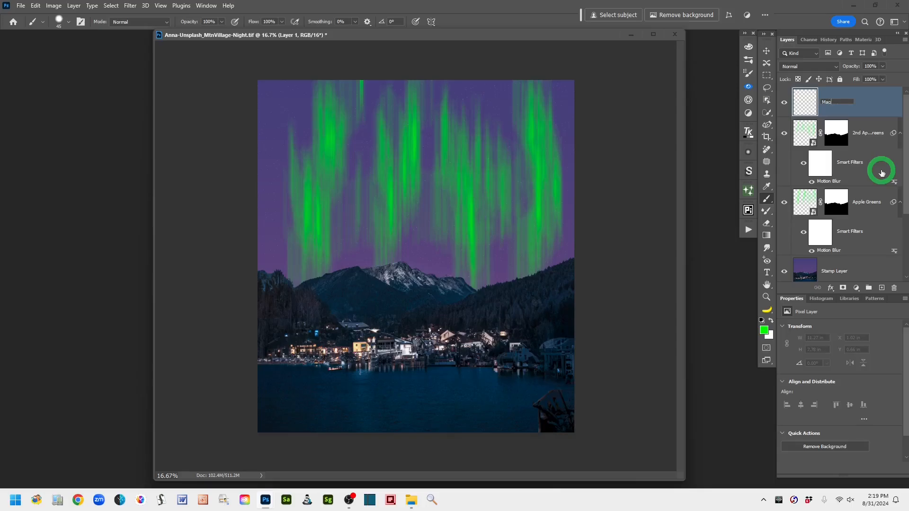
{"action": "left_click", "coordinate": [871, 105]}
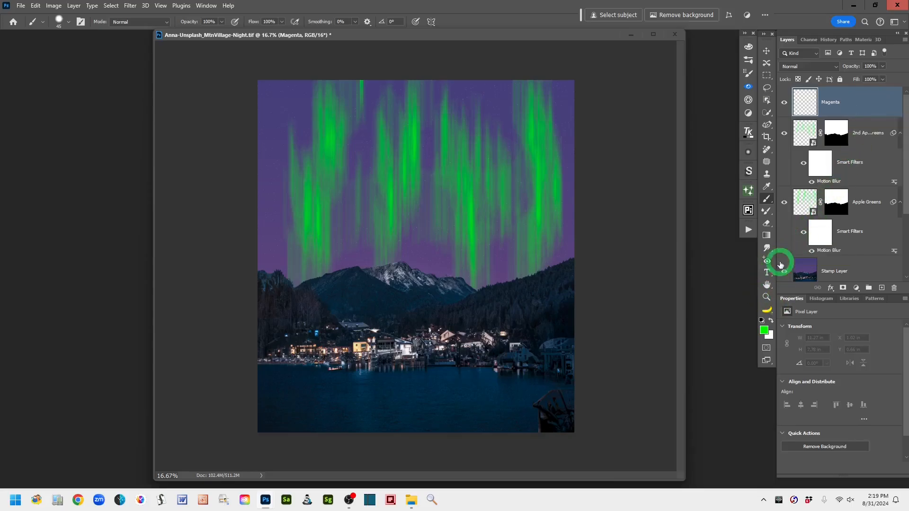
- Set the foreground color to magenta #e72ccf
{"action": "left_click", "coordinate": [764, 331]}
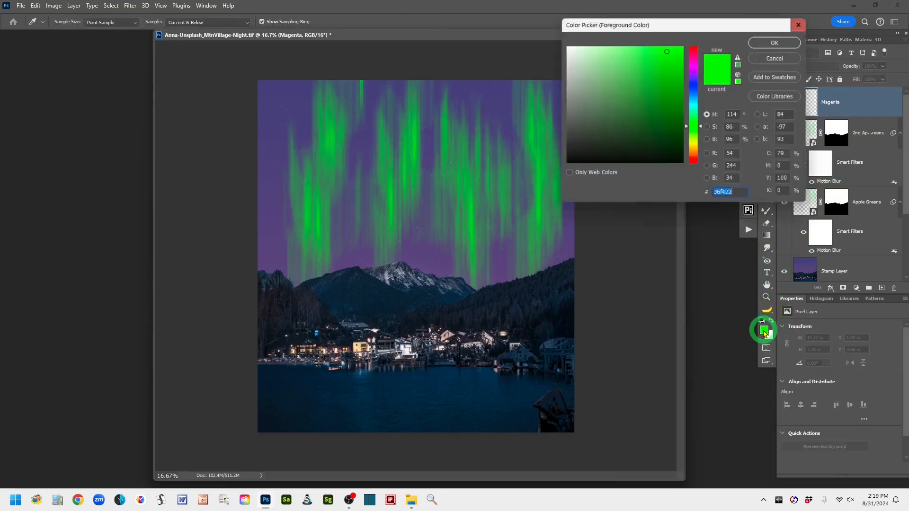
{"action": "left_click", "coordinate": [695, 66]}
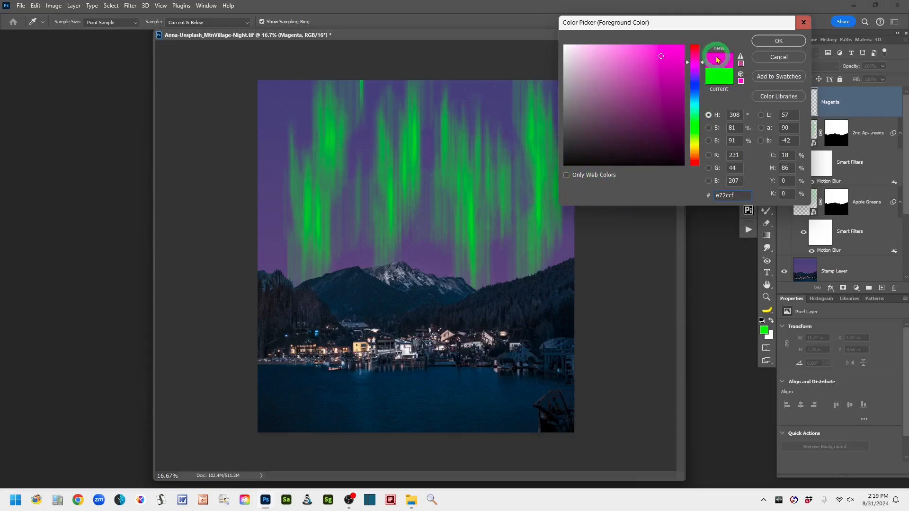
{"action": "left_click", "coordinate": [769, 42]}
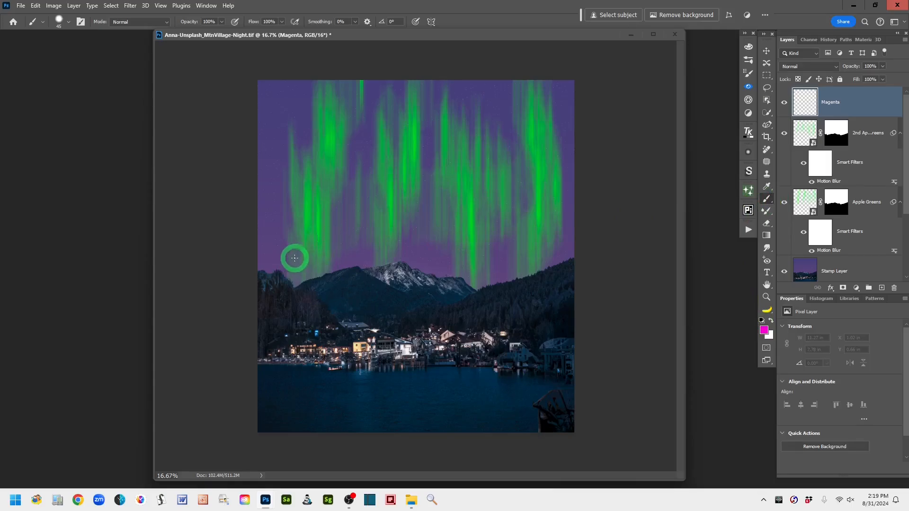
- Paint branching magenta ribbons over the left part of the sky, spanning about 4.7 in wide and 6.8 in tall
{"action": "mouse_move", "coordinate": [299, 258]}
{"action": "left_mouse_down"}
{"action": "mouse_move", "coordinate": [296, 128]}
{"action": "mouse_move", "coordinate": [304, 259]}
{"action": "mouse_move", "coordinate": [317, 219]}
{"action": "mouse_move", "coordinate": [304, 210]}
{"action": "mouse_move", "coordinate": [301, 162]}
{"action": "mouse_move", "coordinate": [324, 224]}
{"action": "mouse_move", "coordinate": [322, 185]}
{"action": "mouse_move", "coordinate": [342, 107]}
{"action": "mouse_move", "coordinate": [370, 131]}
{"action": "mouse_move", "coordinate": [381, 166]}
{"action": "mouse_move", "coordinate": [356, 159]}
{"action": "mouse_move", "coordinate": [358, 148]}
{"action": "mouse_move", "coordinate": [342, 153]}
{"action": "mouse_move", "coordinate": [320, 177]}
{"action": "mouse_move", "coordinate": [317, 202]}
{"action": "mouse_move", "coordinate": [337, 125]}
{"action": "left_mouse_up"}
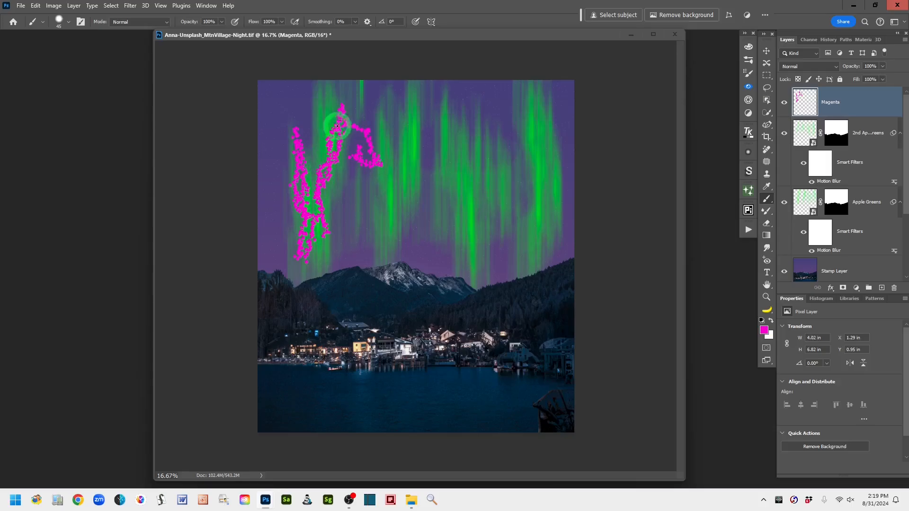
{"action": "mouse_move", "coordinate": [327, 231]}
{"action": "left_mouse_down"}
{"action": "mouse_move", "coordinate": [340, 218]}
{"action": "mouse_move", "coordinate": [368, 218]}
{"action": "mouse_move", "coordinate": [343, 205]}
{"action": "mouse_move", "coordinate": [359, 212]}
{"action": "left_mouse_up"}
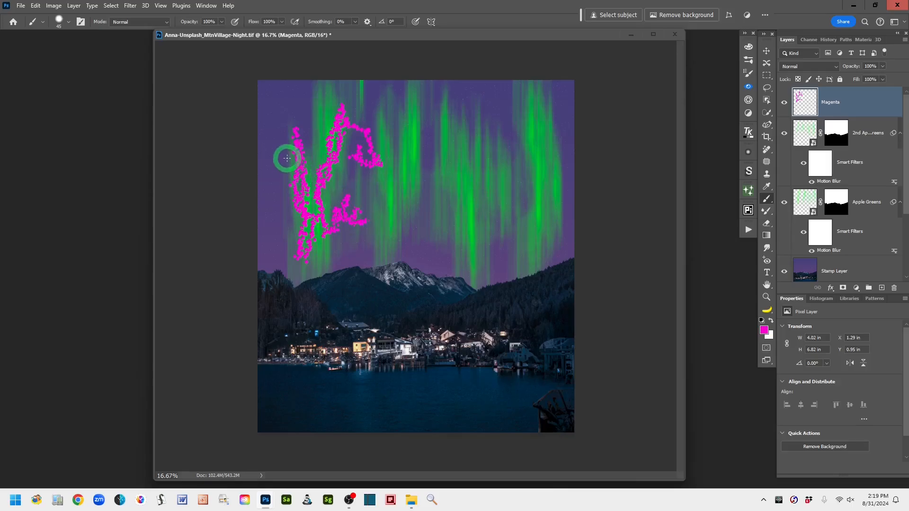
{"action": "left_click_drag", "start_coordinate": [287, 158], "coordinate": [292, 144]}
{"action": "mouse_move", "coordinate": [302, 236]}
{"action": "left_mouse_down"}
{"action": "mouse_move", "coordinate": [280, 211]}
{"action": "mouse_move", "coordinate": [302, 253]}
{"action": "mouse_move", "coordinate": [275, 242]}
{"action": "mouse_move", "coordinate": [283, 231]}
{"action": "mouse_move", "coordinate": [286, 243]}
{"action": "mouse_move", "coordinate": [282, 196]}
{"action": "mouse_move", "coordinate": [292, 212]}
{"action": "left_mouse_up"}
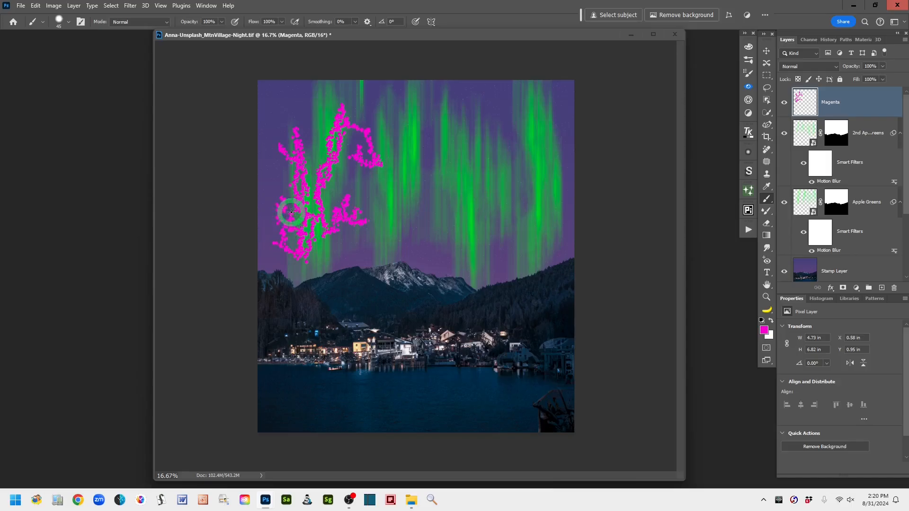
- Paint branched magenta ribbons across the middle and right sky plus a short left-side branch, widening the painted area to about 11.5 in
{"action": "mouse_move", "coordinate": [393, 247]}
{"action": "left_mouse_down"}
{"action": "mouse_move", "coordinate": [437, 104]}
{"action": "mouse_move", "coordinate": [409, 138]}
{"action": "mouse_move", "coordinate": [416, 184]}
{"action": "mouse_move", "coordinate": [406, 220]}
{"action": "mouse_move", "coordinate": [389, 239]}
{"action": "mouse_move", "coordinate": [428, 118]}
{"action": "mouse_move", "coordinate": [413, 153]}
{"action": "mouse_move", "coordinate": [414, 189]}
{"action": "mouse_move", "coordinate": [381, 230]}
{"action": "mouse_move", "coordinate": [383, 249]}
{"action": "mouse_move", "coordinate": [417, 119]}
{"action": "mouse_move", "coordinate": [416, 205]}
{"action": "mouse_move", "coordinate": [444, 167]}
{"action": "mouse_move", "coordinate": [462, 171]}
{"action": "mouse_move", "coordinate": [439, 167]}
{"action": "mouse_move", "coordinate": [429, 152]}
{"action": "mouse_move", "coordinate": [460, 161]}
{"action": "left_mouse_up"}
{"action": "mouse_move", "coordinate": [453, 256]}
{"action": "left_mouse_down"}
{"action": "mouse_move", "coordinate": [467, 233]}
{"action": "mouse_move", "coordinate": [529, 224]}
{"action": "mouse_move", "coordinate": [521, 206]}
{"action": "mouse_move", "coordinate": [494, 199]}
{"action": "mouse_move", "coordinate": [497, 152]}
{"action": "mouse_move", "coordinate": [507, 193]}
{"action": "left_mouse_up"}
{"action": "mouse_move", "coordinate": [457, 218]}
{"action": "left_mouse_down"}
{"action": "mouse_move", "coordinate": [454, 235]}
{"action": "mouse_move", "coordinate": [448, 227]}
{"action": "mouse_move", "coordinate": [455, 257]}
{"action": "left_mouse_up"}
{"action": "mouse_move", "coordinate": [478, 222]}
{"action": "left_mouse_down"}
{"action": "mouse_move", "coordinate": [499, 221]}
{"action": "mouse_move", "coordinate": [510, 234]}
{"action": "mouse_move", "coordinate": [515, 218]}
{"action": "mouse_move", "coordinate": [507, 191]}
{"action": "mouse_move", "coordinate": [493, 191]}
{"action": "mouse_move", "coordinate": [484, 151]}
{"action": "mouse_move", "coordinate": [513, 191]}
{"action": "mouse_move", "coordinate": [516, 165]}
{"action": "mouse_move", "coordinate": [514, 180]}
{"action": "mouse_move", "coordinate": [498, 165]}
{"action": "mouse_move", "coordinate": [495, 182]}
{"action": "mouse_move", "coordinate": [524, 200]}
{"action": "mouse_move", "coordinate": [536, 233]}
{"action": "mouse_move", "coordinate": [503, 243]}
{"action": "mouse_move", "coordinate": [541, 222]}
{"action": "mouse_move", "coordinate": [533, 217]}
{"action": "mouse_move", "coordinate": [540, 194]}
{"action": "mouse_move", "coordinate": [537, 231]}
{"action": "left_mouse_up"}
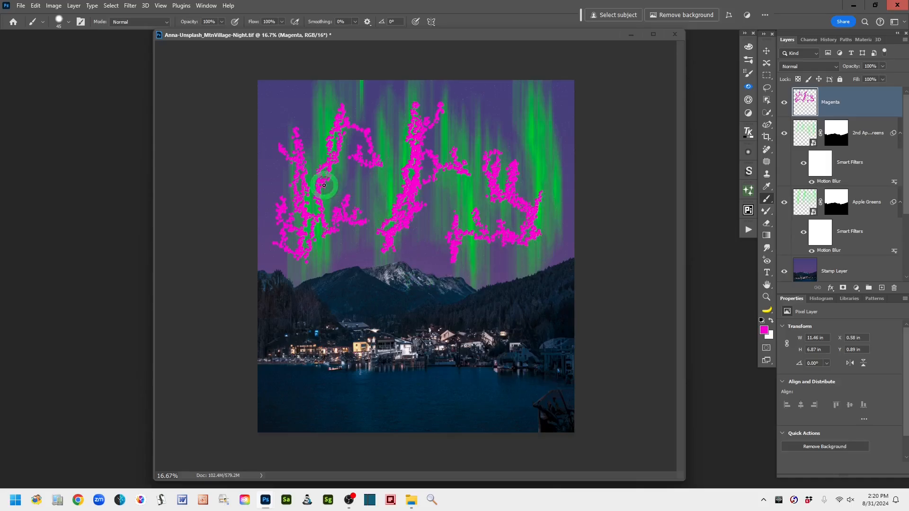
{"action": "left_click_drag", "start_coordinate": [324, 185], "coordinate": [345, 178]}
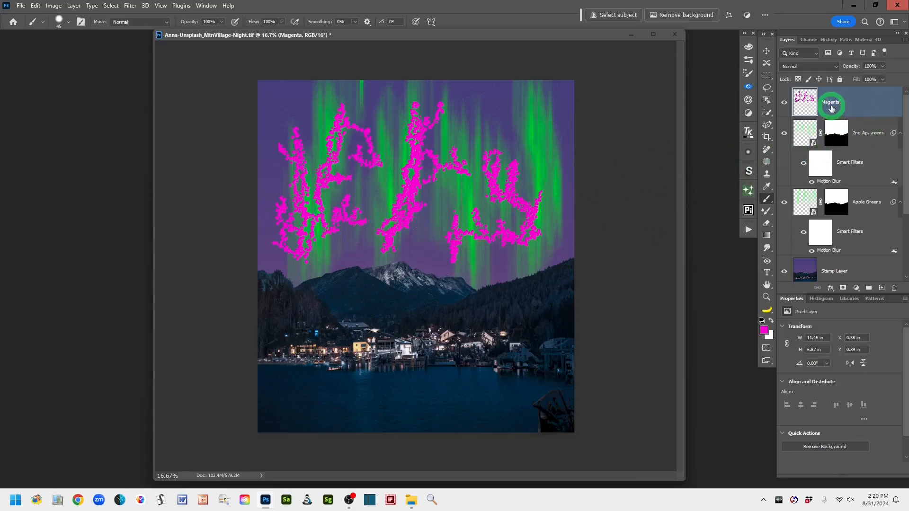
- Convert the Magenta layer to a Smart Object and apply Motion Blur at 85° with a 779-pixel distance
{"action": "right_click", "coordinate": [887, 107]}
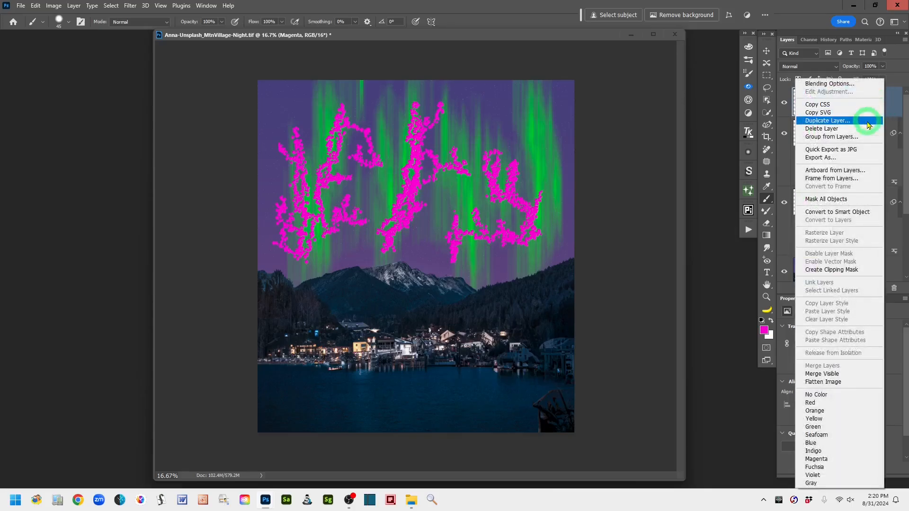
{"action": "left_click", "coordinate": [854, 215]}
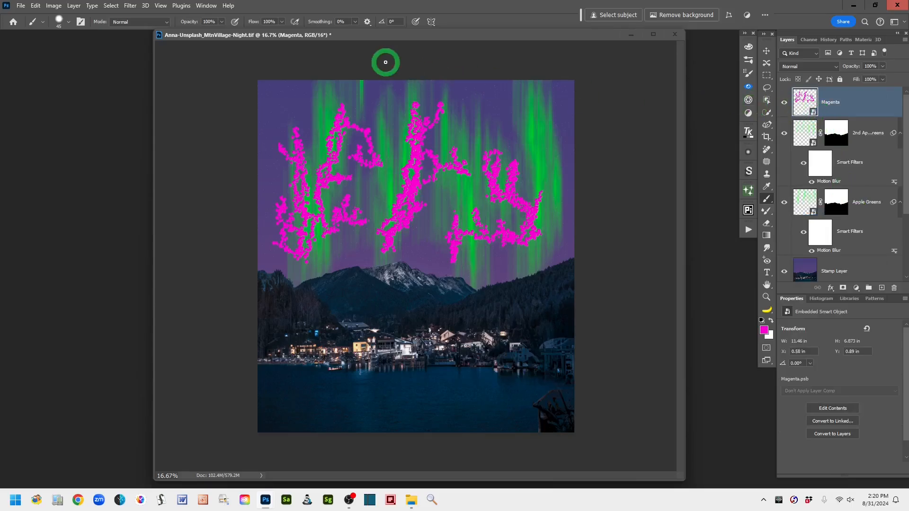
{"action": "left_click", "coordinate": [132, 13]}
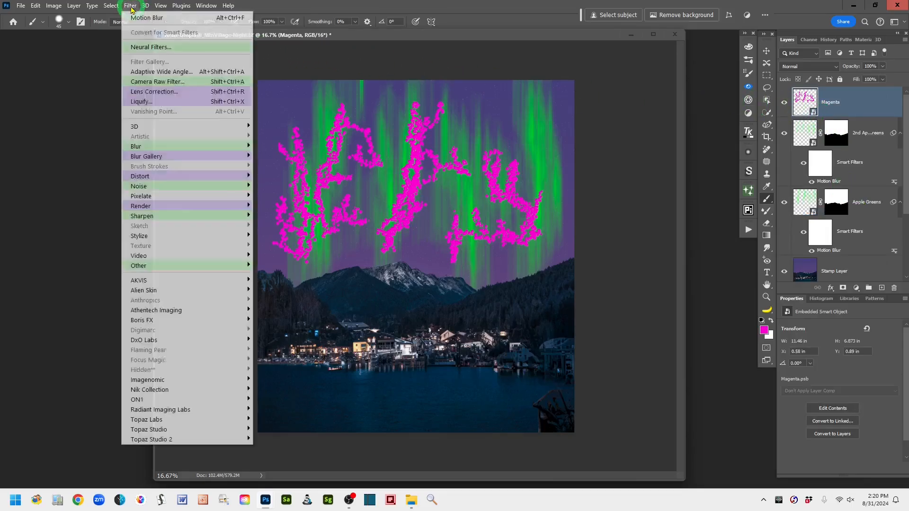
{"action": "left_click", "coordinate": [151, 146]}
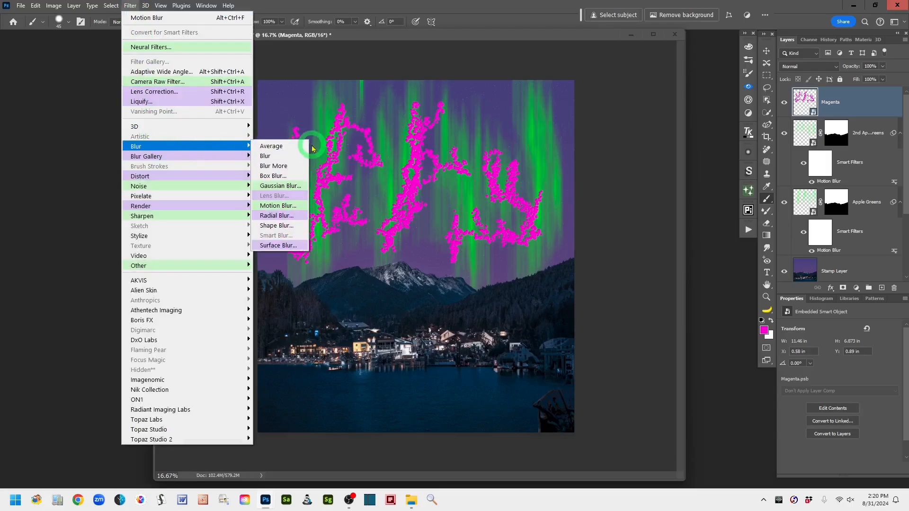
{"action": "left_click", "coordinate": [301, 206]}
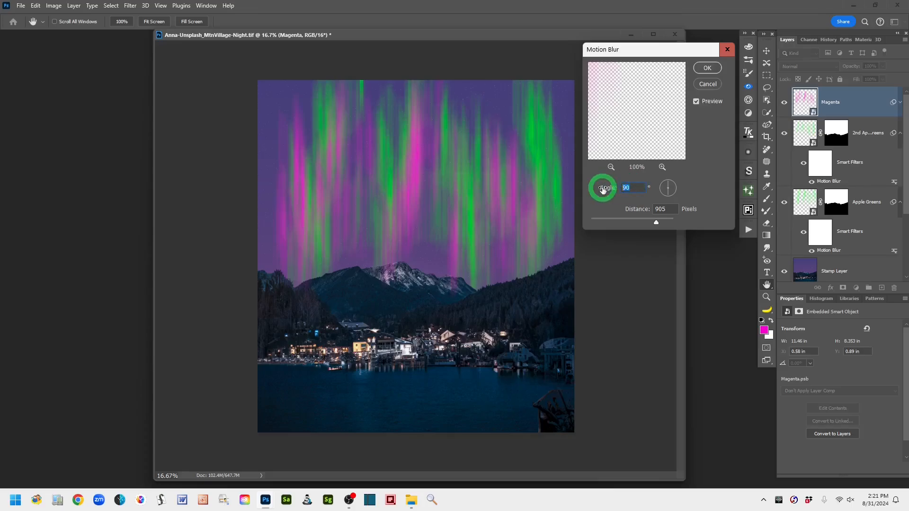
{"action": "type", "text": "85"}
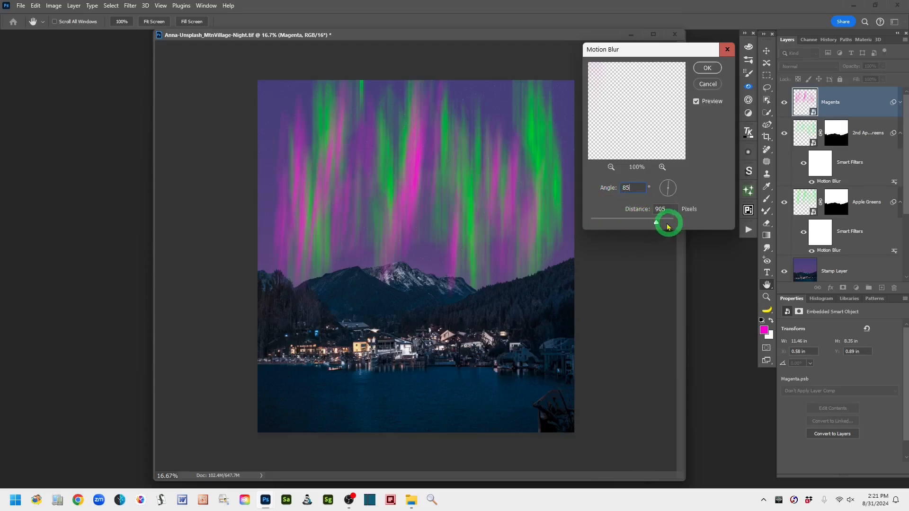
{"action": "mouse_move", "coordinate": [656, 224]}
{"action": "left_mouse_down"}
{"action": "mouse_move", "coordinate": [635, 223]}
{"action": "mouse_move", "coordinate": [653, 224]}
{"action": "left_mouse_up"}
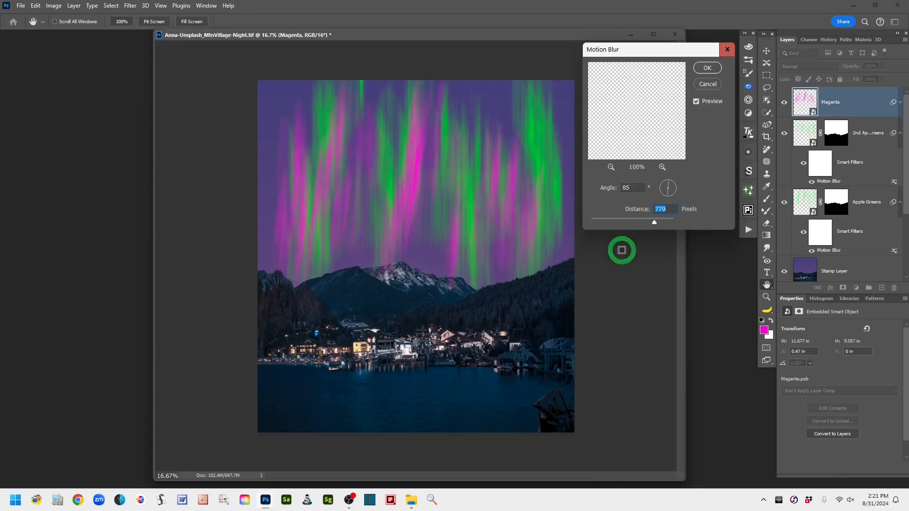
{"action": "left_click", "coordinate": [707, 70]}
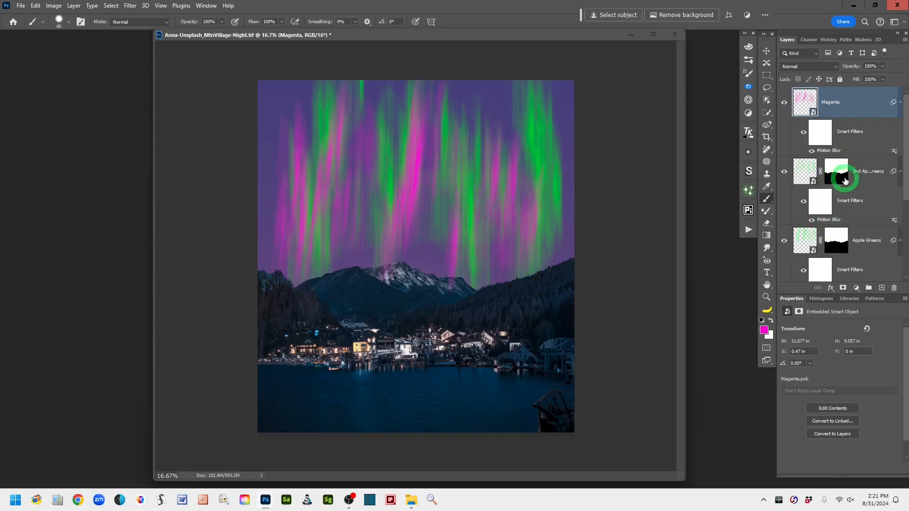
- Copy the 2nd Apple Greens mask onto Magenta and add a new layer above it
{"action": "left_click_drag", "start_coordinate": [836, 176], "coordinate": [835, 101]}
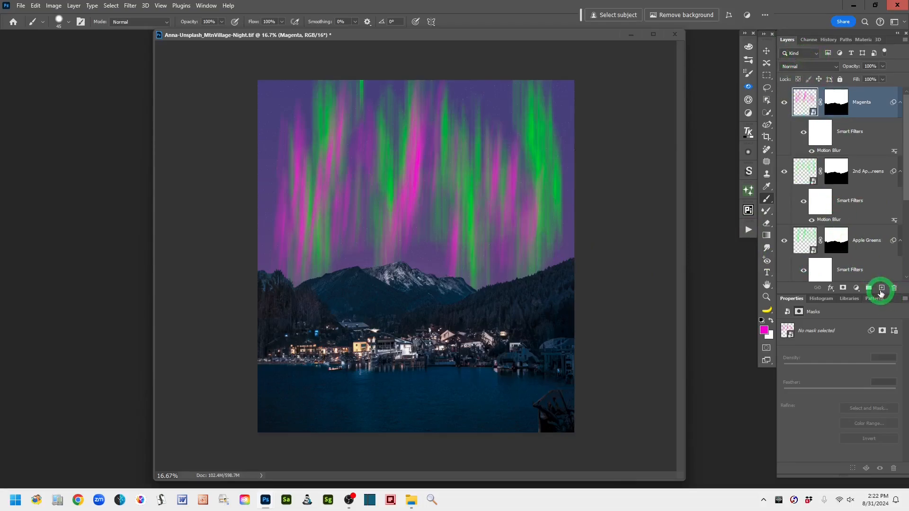
{"action": "left_click", "coordinate": [881, 290]}
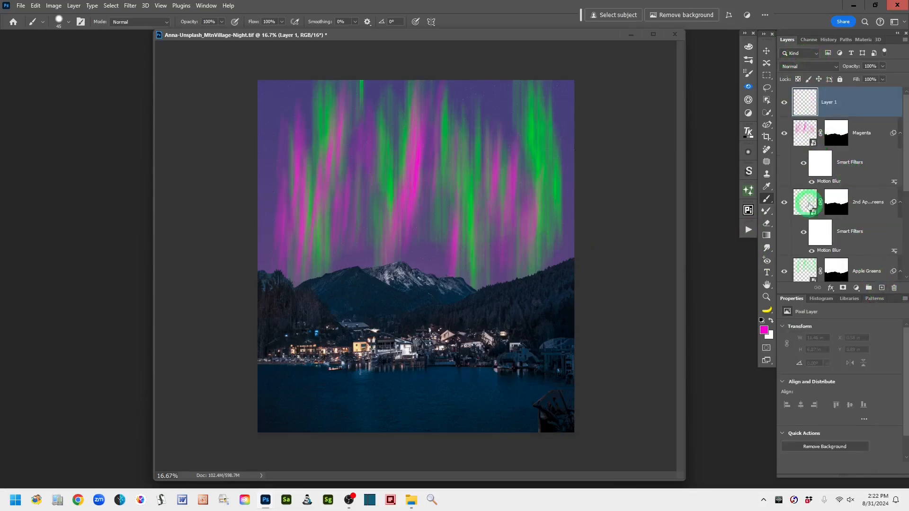
- Set the foreground color to pale yellow #ebf7b3 and name the new layer Pale Yellows
{"action": "left_click", "coordinate": [765, 330]}
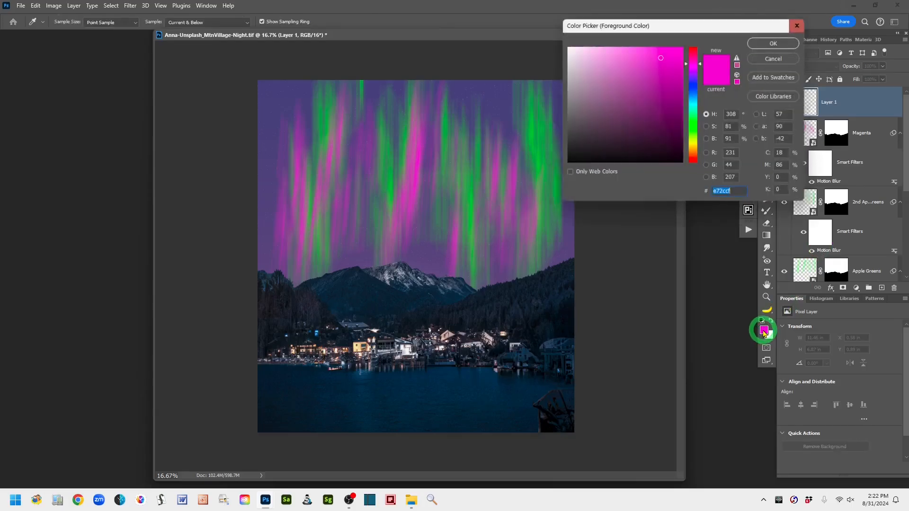
{"action": "left_click", "coordinate": [693, 141]}
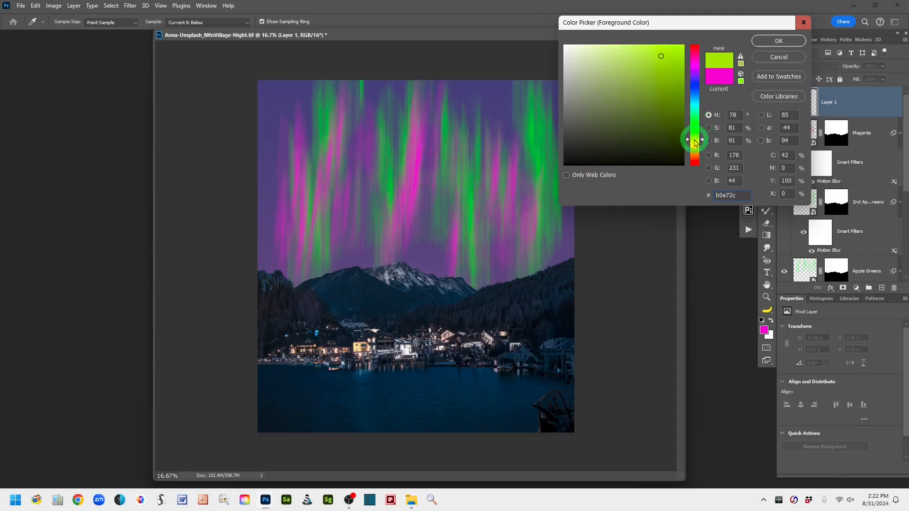
{"action": "left_click", "coordinate": [694, 142]}
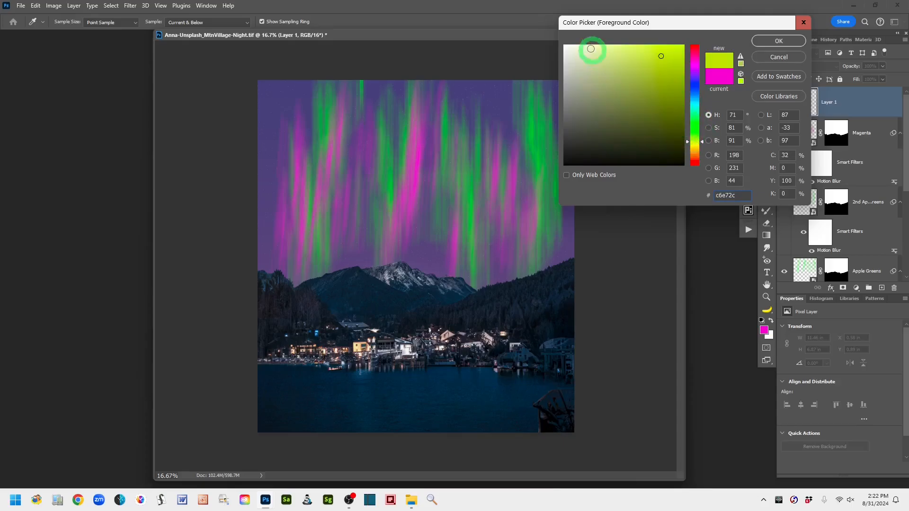
{"action": "left_click", "coordinate": [597, 49]}
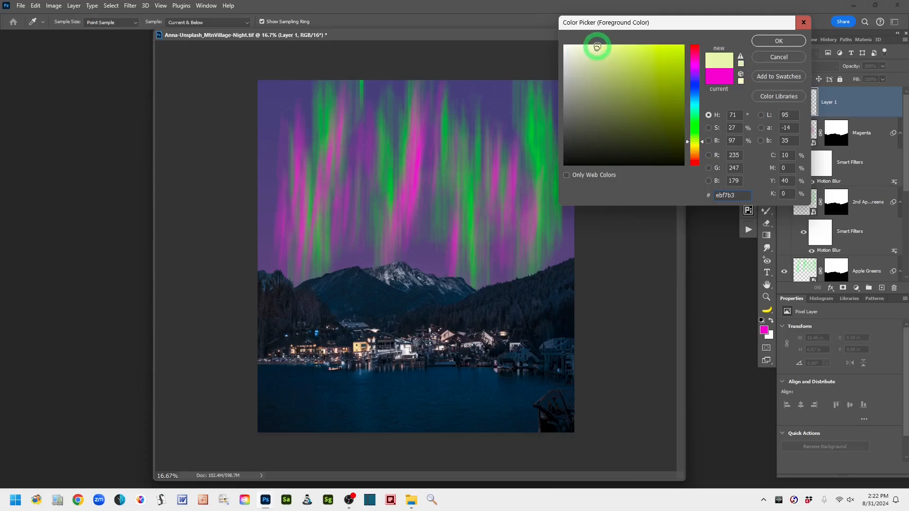
{"action": "left_click", "coordinate": [776, 41]}
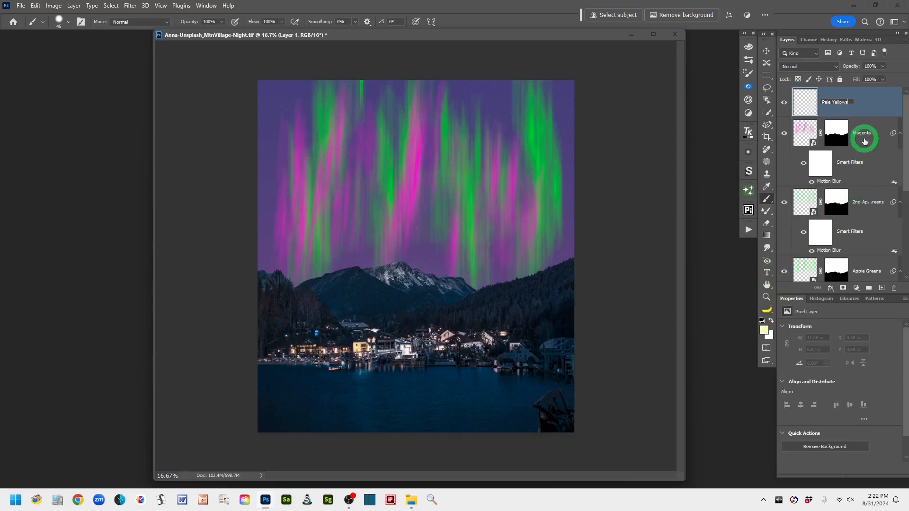
{"action": "left_click", "coordinate": [874, 102]}
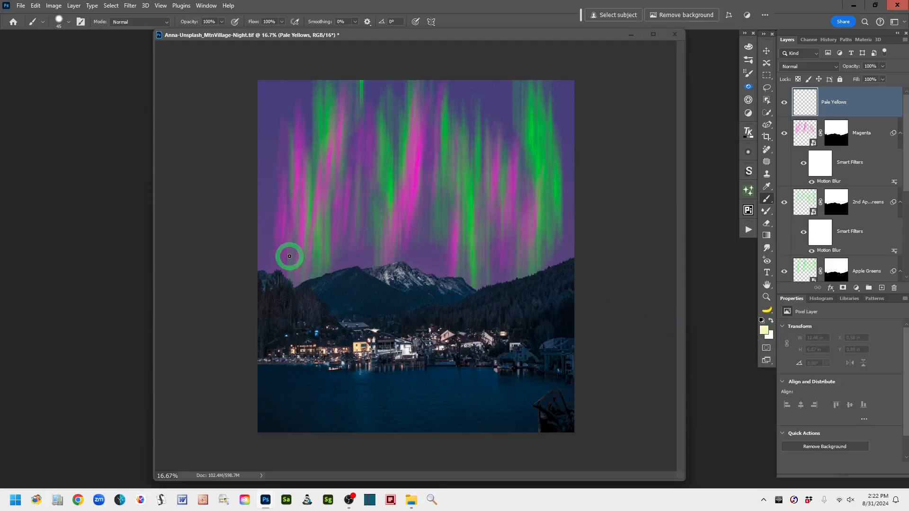
- Paint a rough pale yellow band across the sky just above the mountains, about 11.8 in wide and 1.5 in high
{"action": "mouse_move", "coordinate": [279, 253]}
{"action": "left_mouse_down"}
{"action": "mouse_move", "coordinate": [548, 251]}
{"action": "mouse_move", "coordinate": [547, 240]}
{"action": "left_mouse_up"}
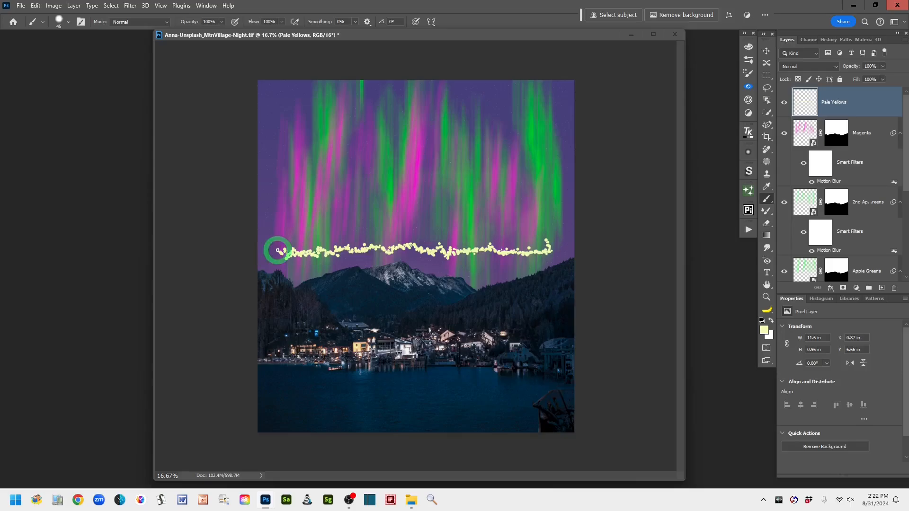
{"action": "mouse_move", "coordinate": [296, 247]}
{"action": "left_mouse_down"}
{"action": "mouse_move", "coordinate": [434, 240]}
{"action": "mouse_move", "coordinate": [536, 245]}
{"action": "left_mouse_up"}
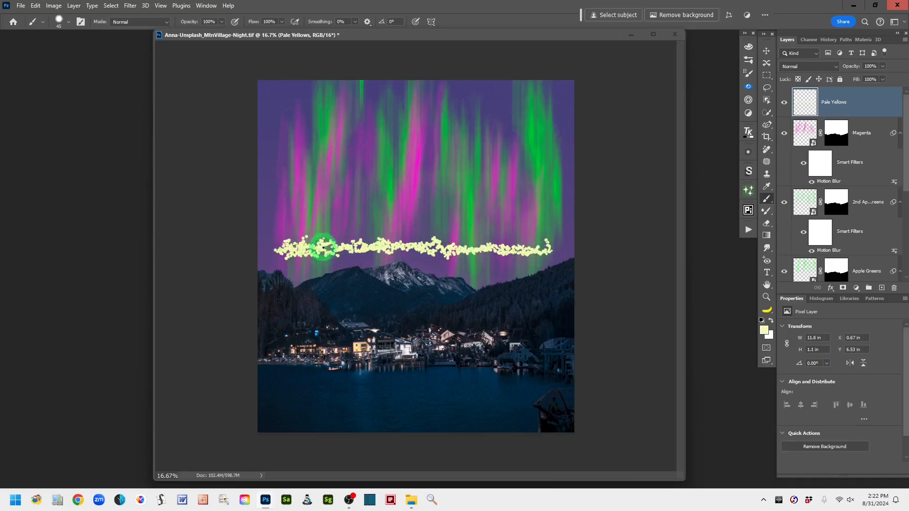
{"action": "mouse_move", "coordinate": [323, 248]}
{"action": "left_mouse_down"}
{"action": "mouse_move", "coordinate": [353, 245]}
{"action": "mouse_move", "coordinate": [345, 239]}
{"action": "mouse_move", "coordinate": [350, 257]}
{"action": "mouse_move", "coordinate": [384, 248]}
{"action": "mouse_move", "coordinate": [370, 240]}
{"action": "mouse_move", "coordinate": [475, 242]}
{"action": "mouse_move", "coordinate": [457, 235]}
{"action": "mouse_move", "coordinate": [453, 246]}
{"action": "mouse_move", "coordinate": [418, 245]}
{"action": "mouse_move", "coordinate": [420, 237]}
{"action": "mouse_move", "coordinate": [421, 260]}
{"action": "mouse_move", "coordinate": [493, 244]}
{"action": "mouse_move", "coordinate": [476, 235]}
{"action": "mouse_move", "coordinate": [477, 246]}
{"action": "mouse_move", "coordinate": [492, 235]}
{"action": "mouse_move", "coordinate": [496, 248]}
{"action": "mouse_move", "coordinate": [515, 251]}
{"action": "left_mouse_up"}
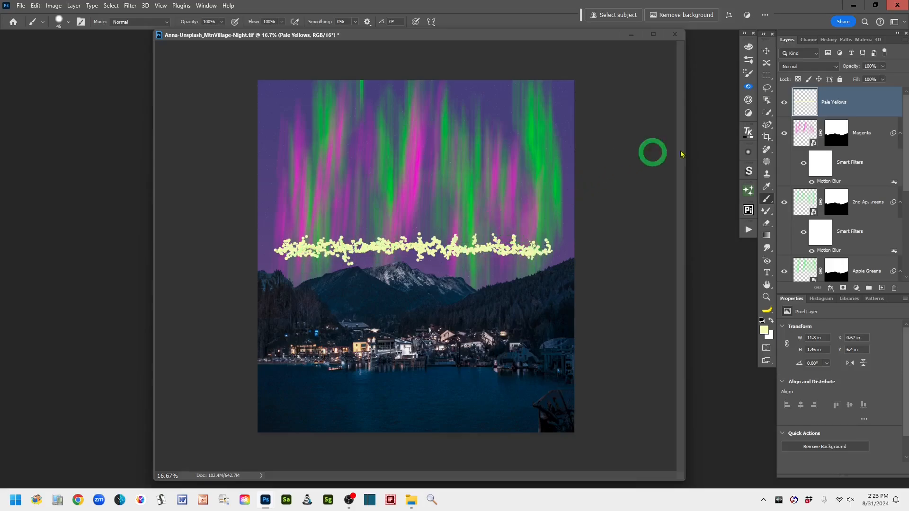
- Convert the Pale Yellows layer to a Smart Object and apply Motion Blur at 90° with a 500-pixel distance
{"action": "right_click", "coordinate": [879, 104]}
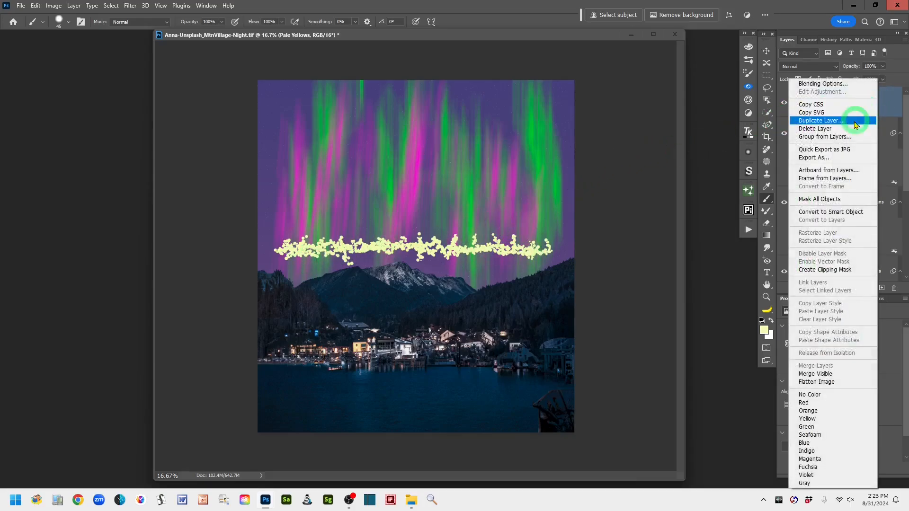
{"action": "left_click", "coordinate": [838, 215]}
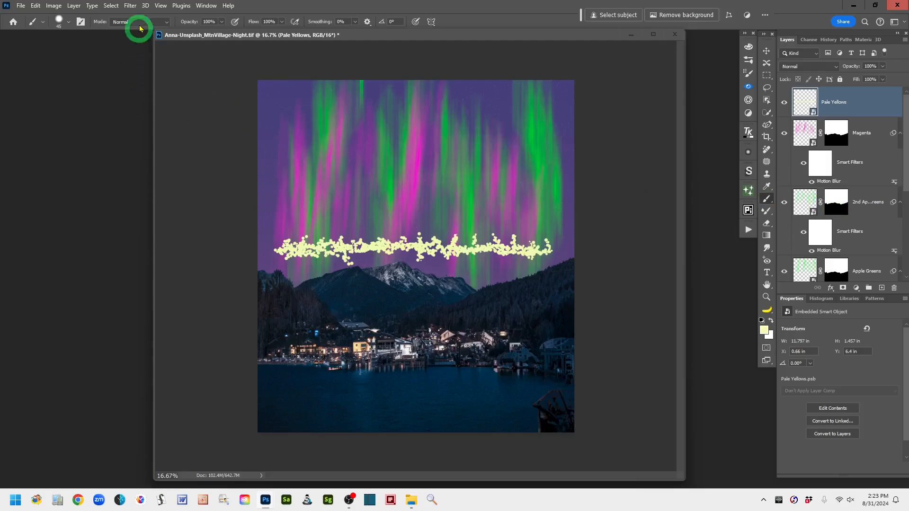
{"action": "left_click", "coordinate": [130, 6]}
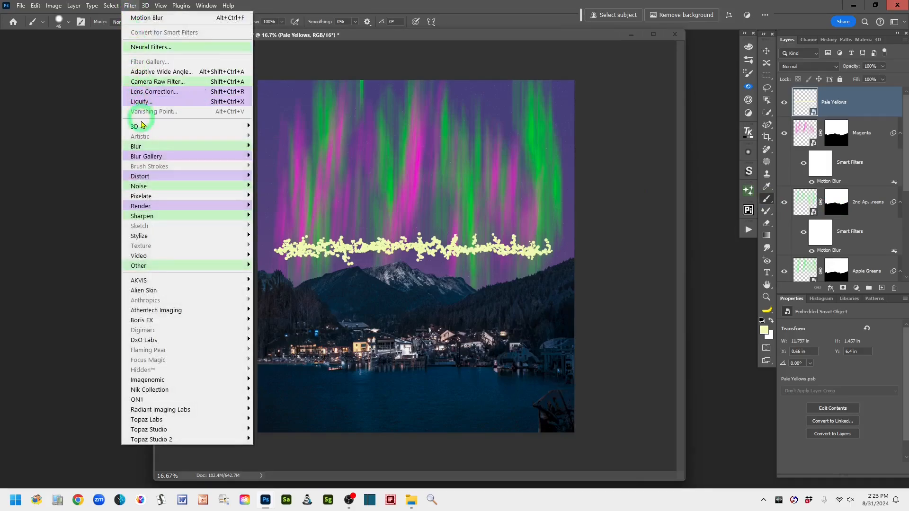
{"action": "left_click", "coordinate": [156, 145]}
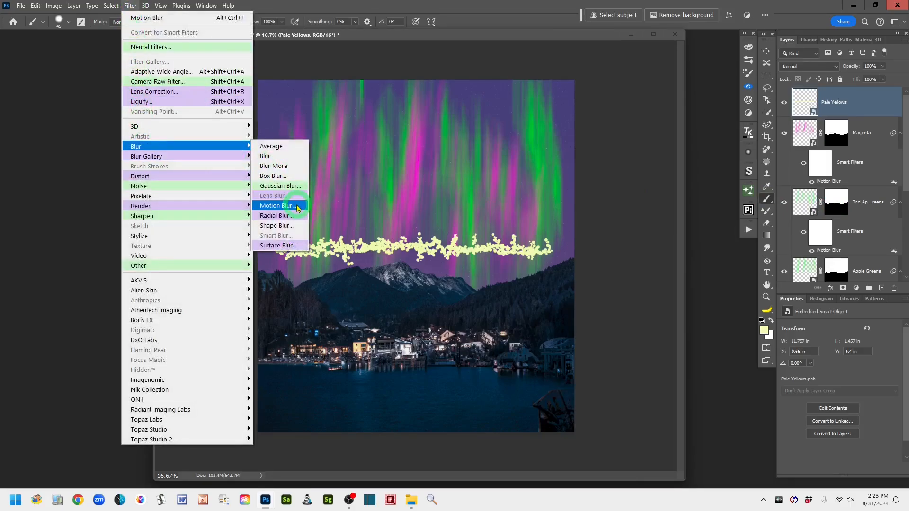
{"action": "left_click", "coordinate": [278, 205]}
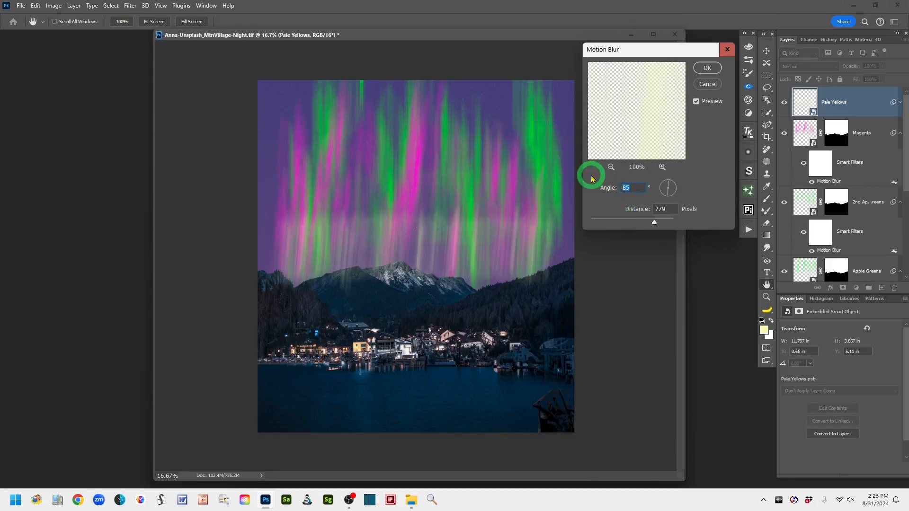
{"action": "type", "text": "90"}
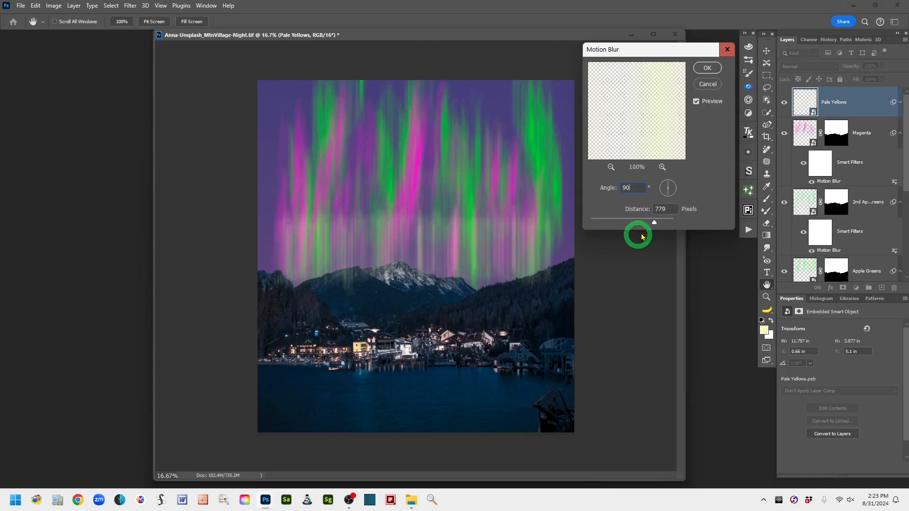
{"action": "mouse_move", "coordinate": [655, 223]}
{"action": "left_mouse_down"}
{"action": "mouse_move", "coordinate": [617, 228]}
{"action": "mouse_move", "coordinate": [652, 223]}
{"action": "left_mouse_up"}
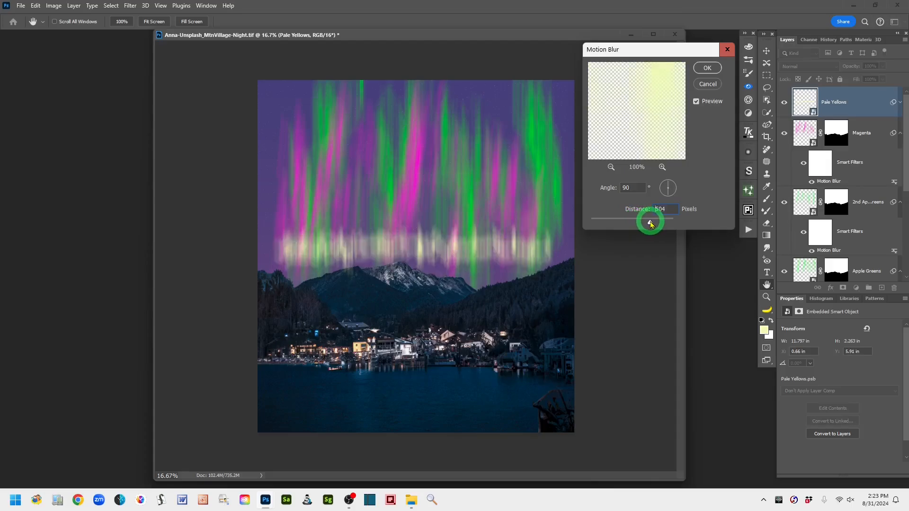
{"action": "left_click_drag", "start_coordinate": [651, 224], "coordinate": [654, 224]}
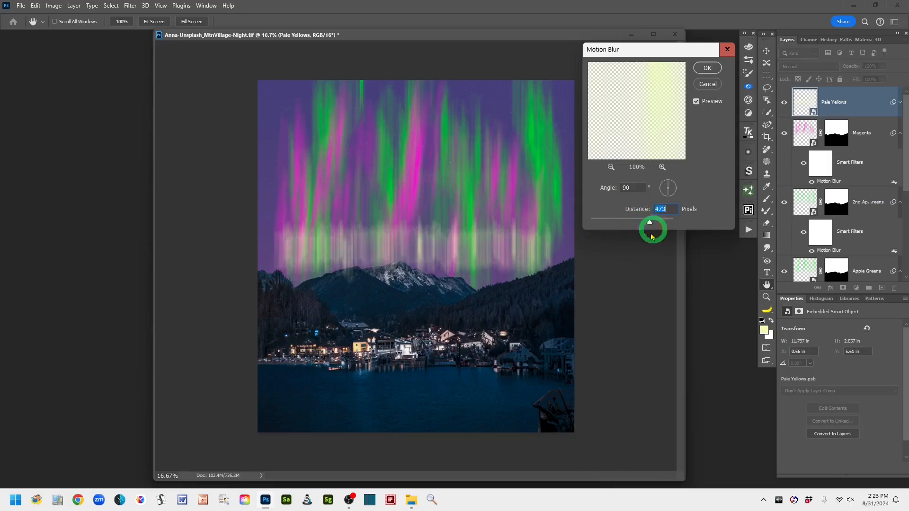
{"action": "left_click_drag", "start_coordinate": [668, 208], "coordinate": [625, 209]}
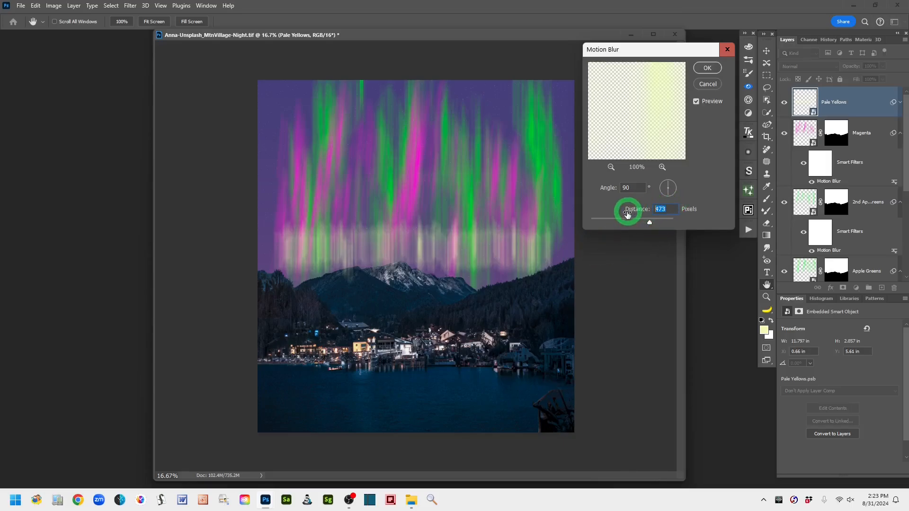
{"action": "type", "text": "500"}
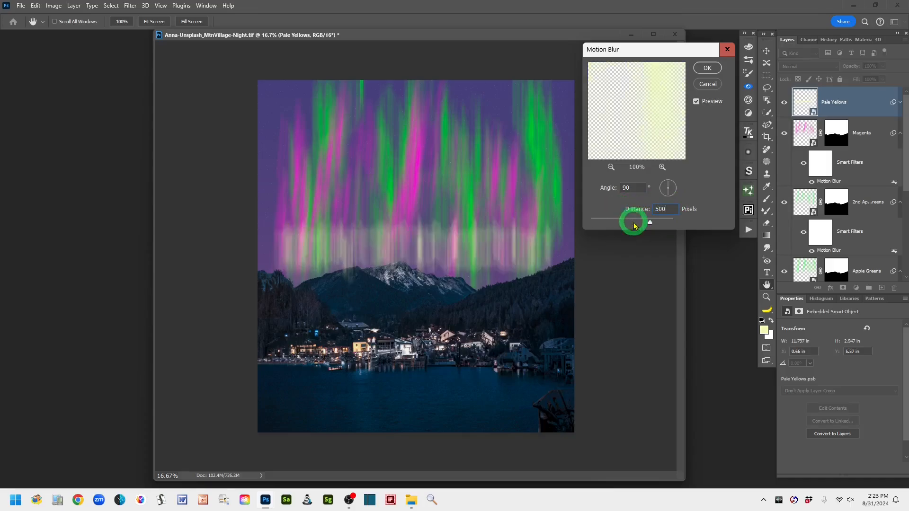
{"action": "left_click", "coordinate": [707, 68]}
{"action": "left_click", "coordinate": [767, 198]}
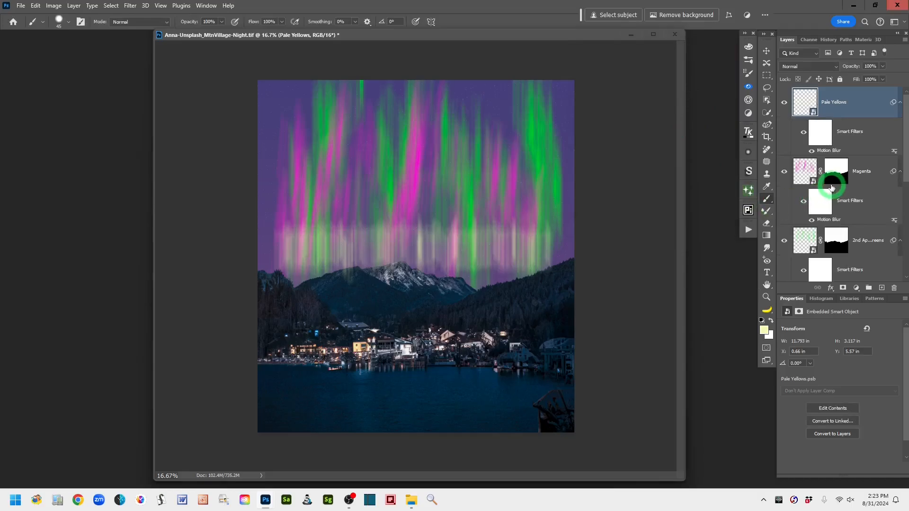
- Copy the Magenta layer's mask onto Pale Yellows and make the Pale Yellows layer content active
{"action": "left_click", "coordinate": [829, 169]}
{"action": "left_click_drag", "start_coordinate": [830, 170], "coordinate": [837, 104]}
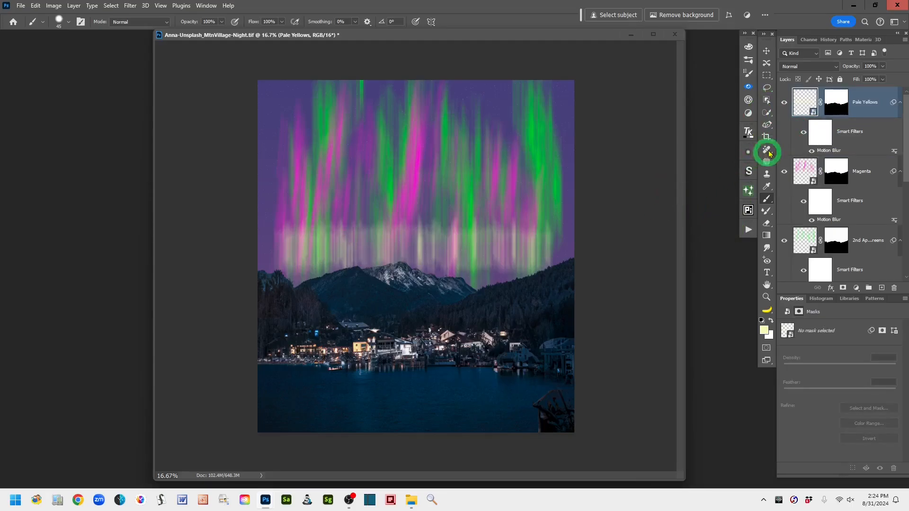
{"action": "left_click", "coordinate": [803, 105]}
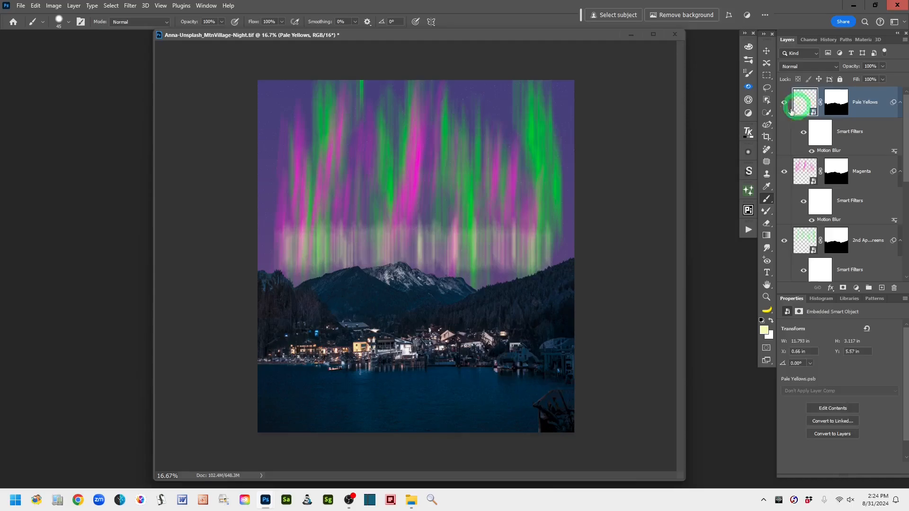
{"action": "left_click", "coordinate": [35, 7]}
{"action": "mouse_move", "coordinate": [73, 250]}
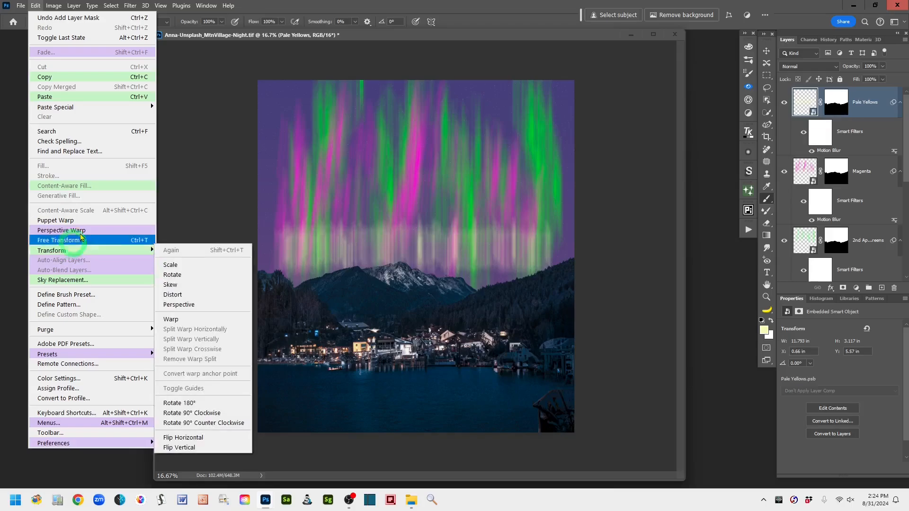
{"action": "left_click", "coordinate": [194, 128]}
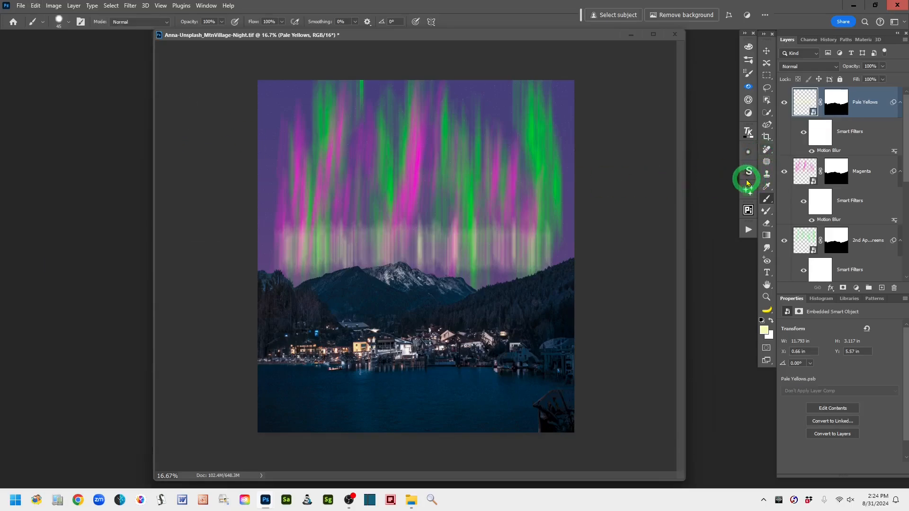
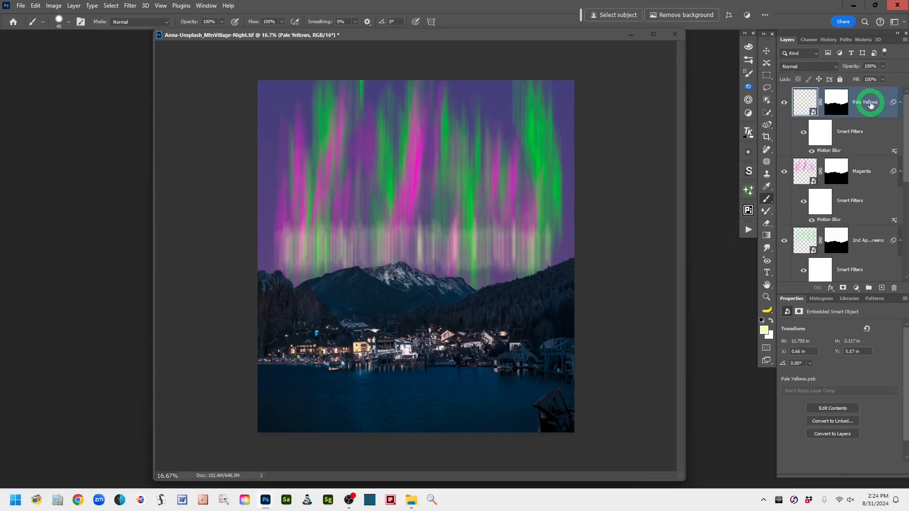
- Group the Pale Yellows, Magenta, 2nd Apple Greens and Apple Greens layers together
{"action": "left_click", "coordinate": [876, 172], "text": "shift"}
{"action": "left_click", "coordinate": [868, 238], "text": "shift"}
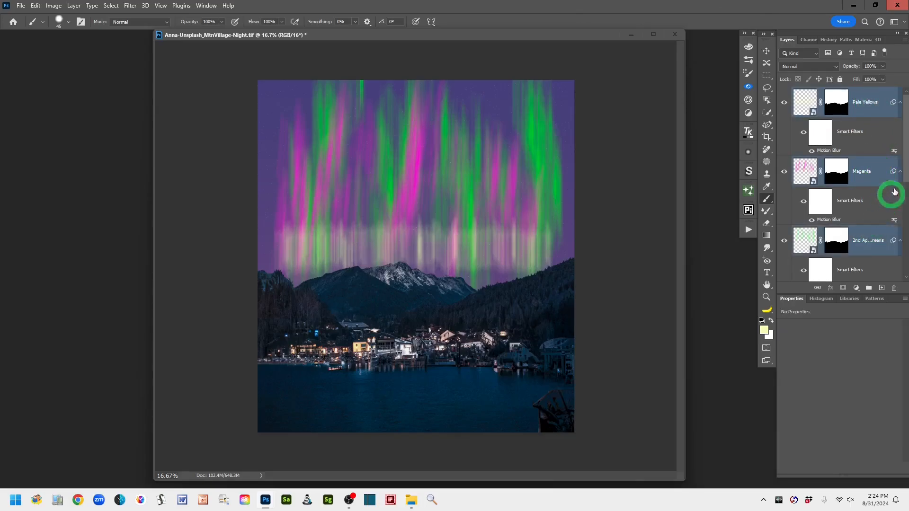
{"action": "left_click_drag", "start_coordinate": [899, 160], "coordinate": [900, 219]}
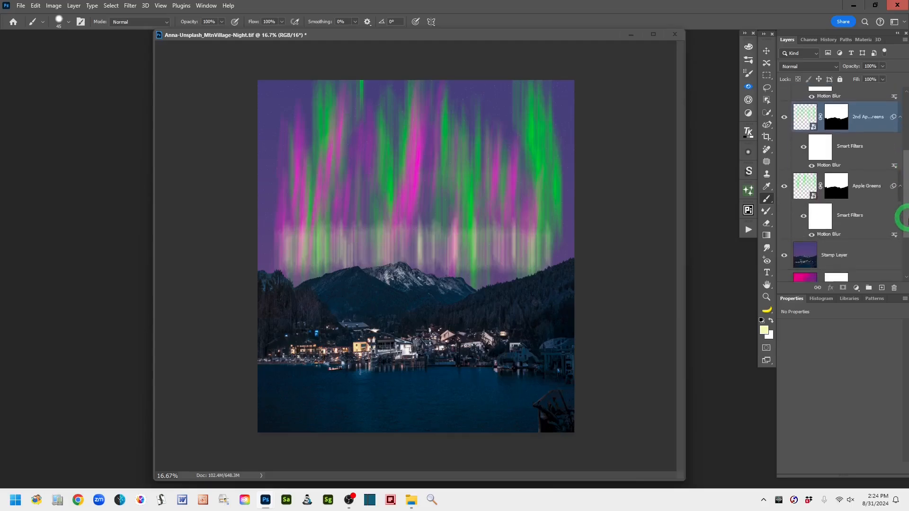
{"action": "left_click", "coordinate": [867, 184], "text": "shift"}
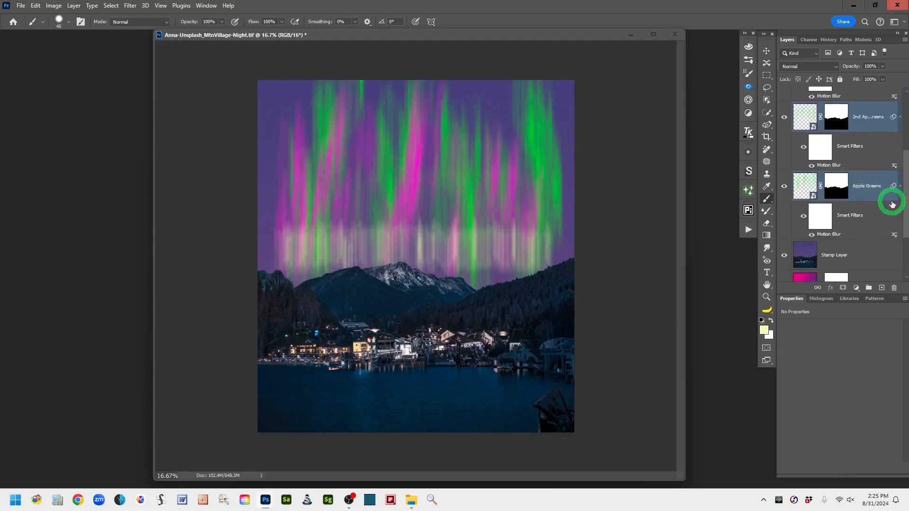
{"action": "left_click", "coordinate": [868, 290]}
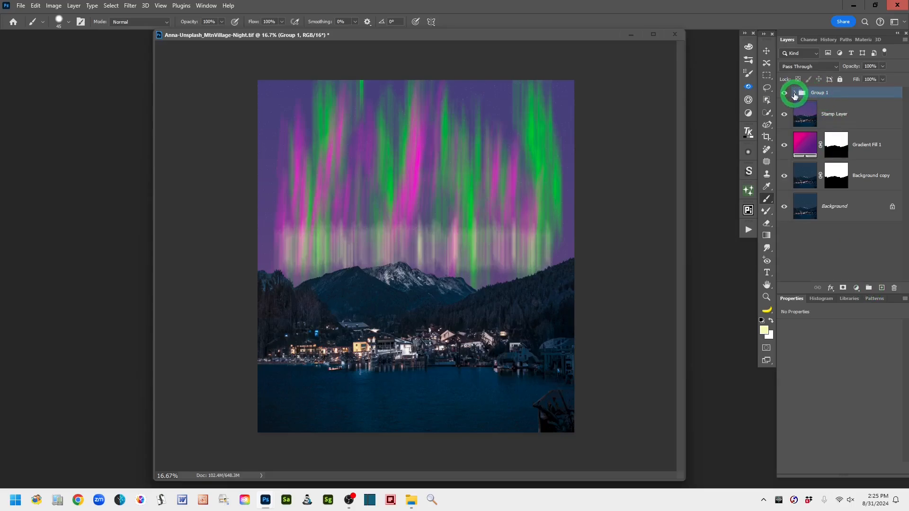
- Check the new group's contents, collapse it and rename it Northern Lights
{"action": "left_click", "coordinate": [794, 94]}
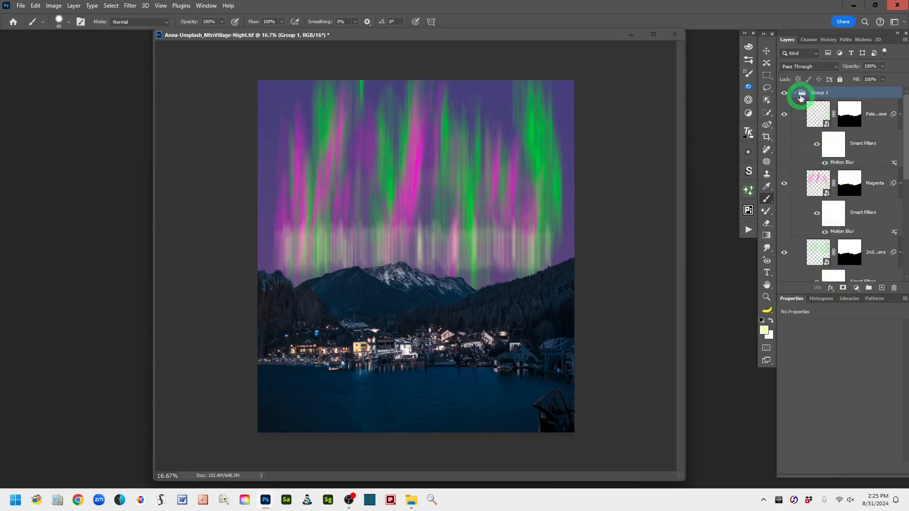
{"action": "left_click", "coordinate": [795, 94]}
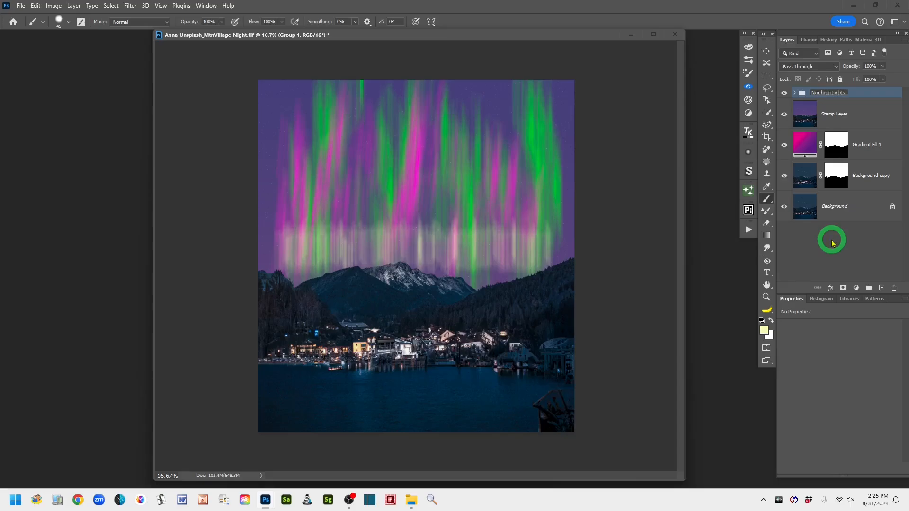
{"action": "left_click", "coordinate": [860, 93]}
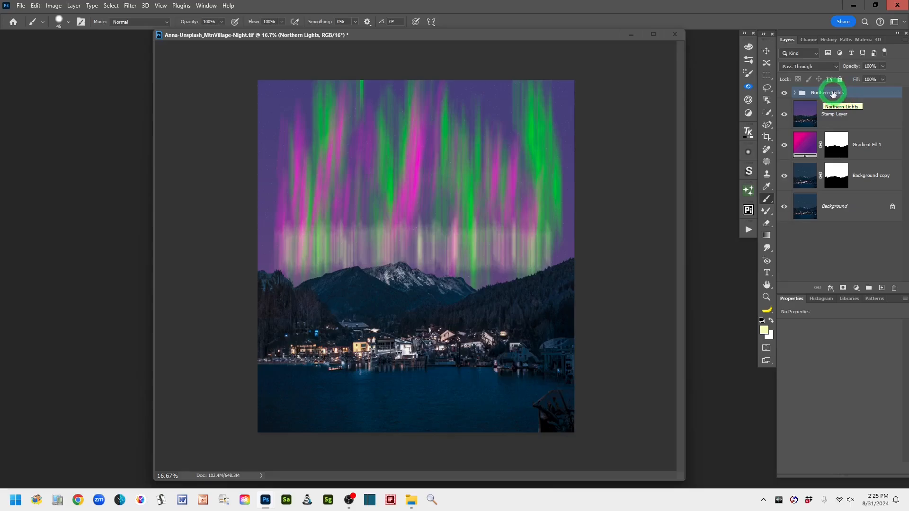
- Add a mask to the Northern Lights group and fade it with a reversed black-to-transparent linear gradient from the sky's top edge to the mountain peak
{"action": "left_click", "coordinate": [843, 288]}
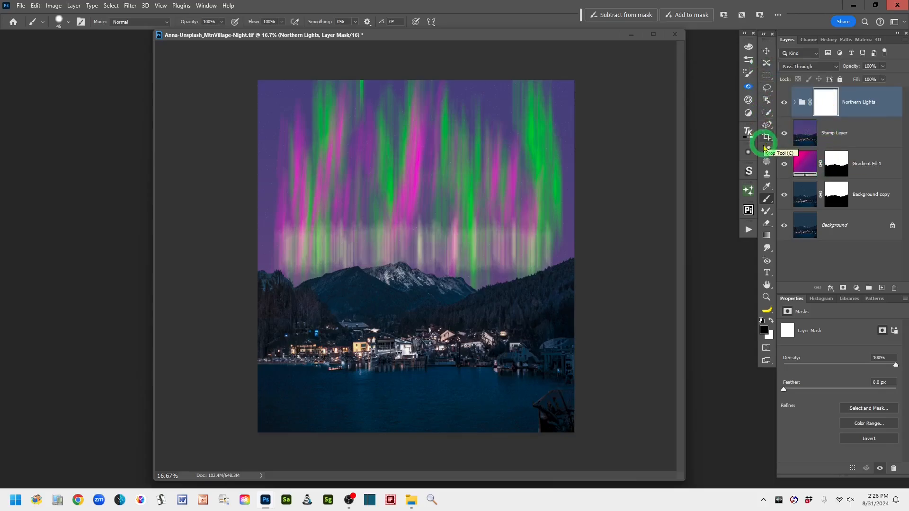
{"action": "left_click", "coordinate": [766, 237]}
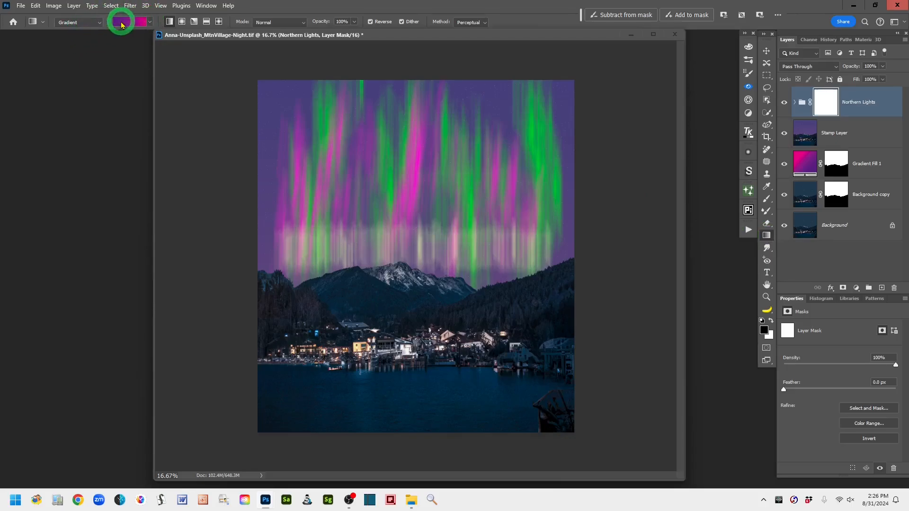
{"action": "left_click", "coordinate": [149, 23]}
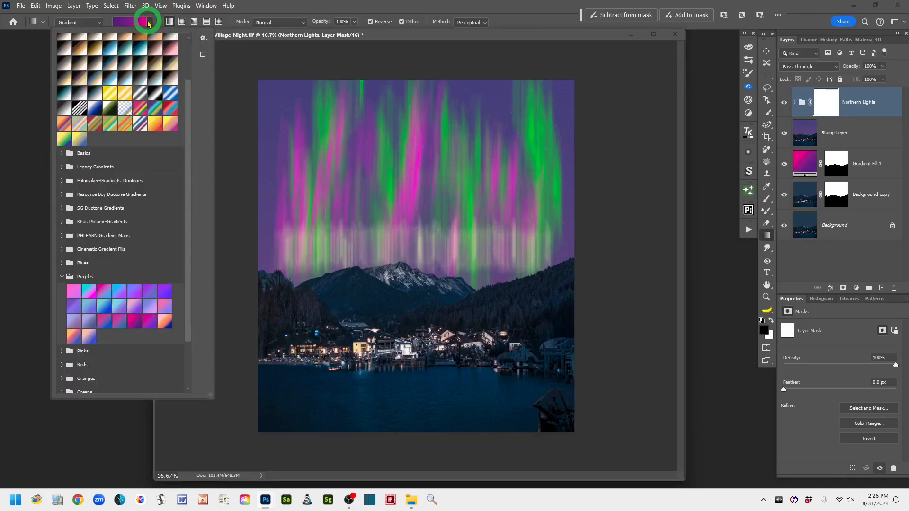
{"action": "left_click", "coordinate": [62, 276]}
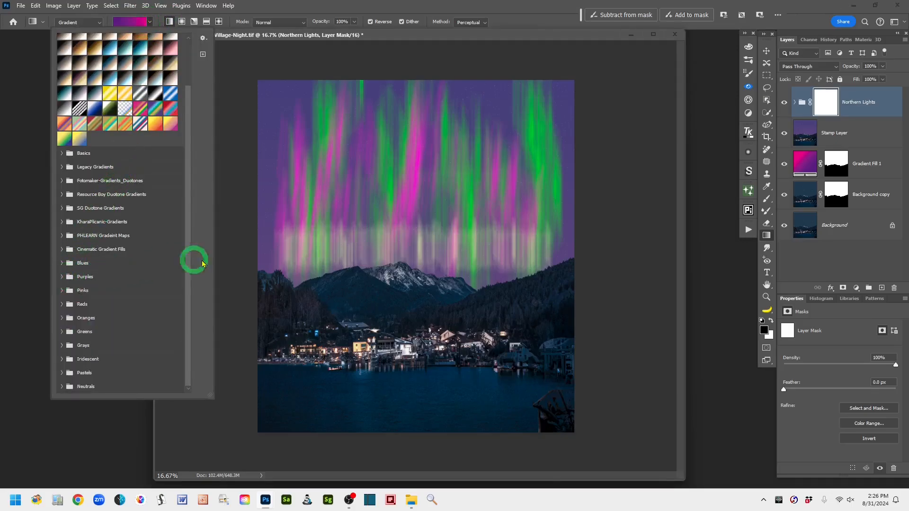
{"action": "left_click_drag", "start_coordinate": [189, 248], "coordinate": [191, 194]}
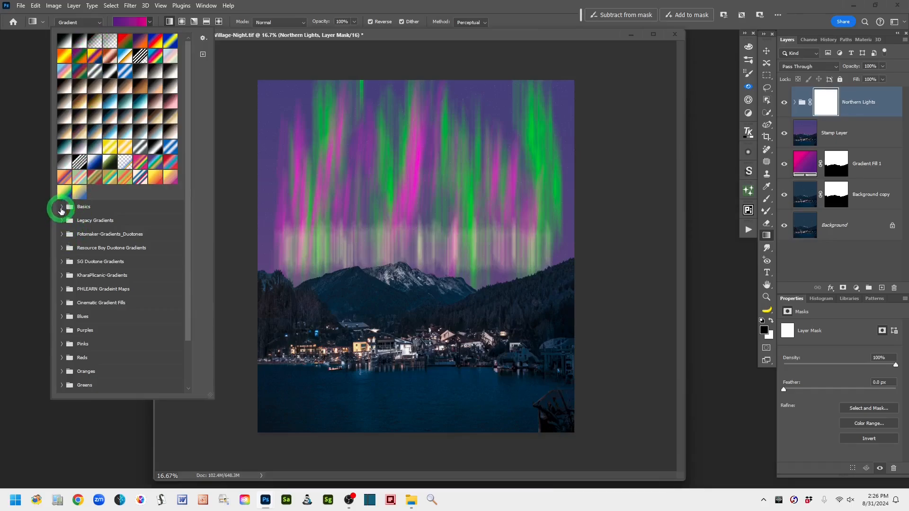
{"action": "left_click", "coordinate": [61, 209]}
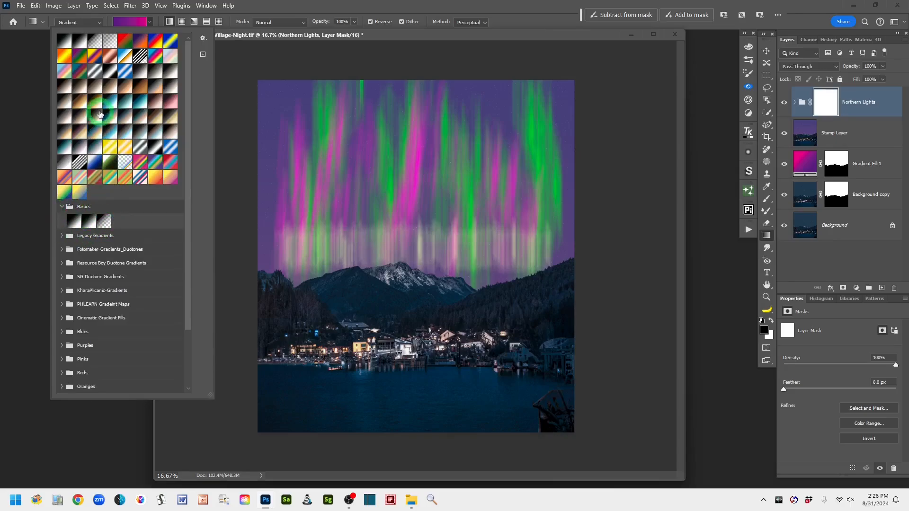
{"action": "left_click", "coordinate": [62, 207]}
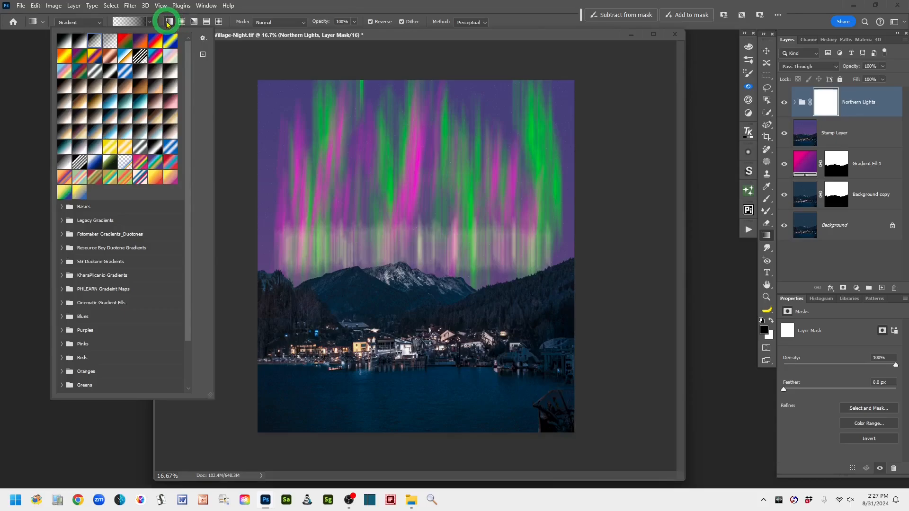
{"action": "left_click", "coordinate": [323, 7]}
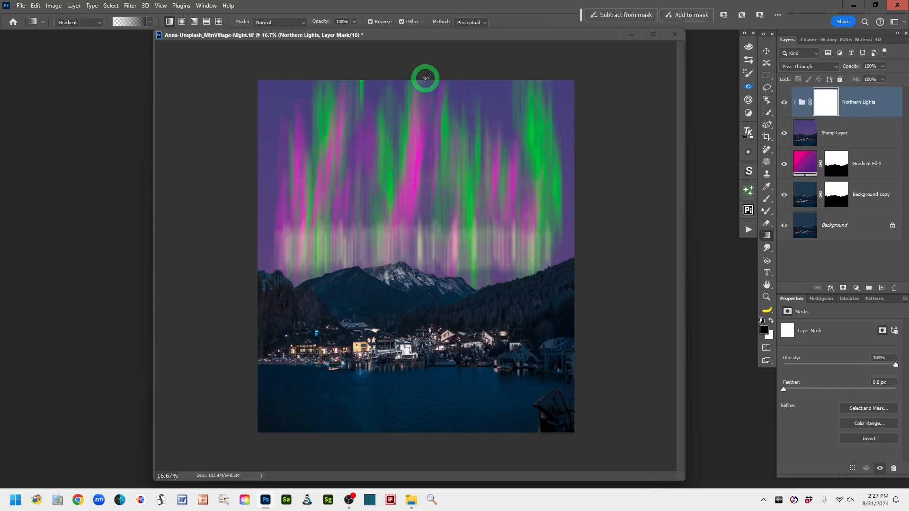
{"action": "left_click_drag", "start_coordinate": [425, 78], "coordinate": [422, 280]}
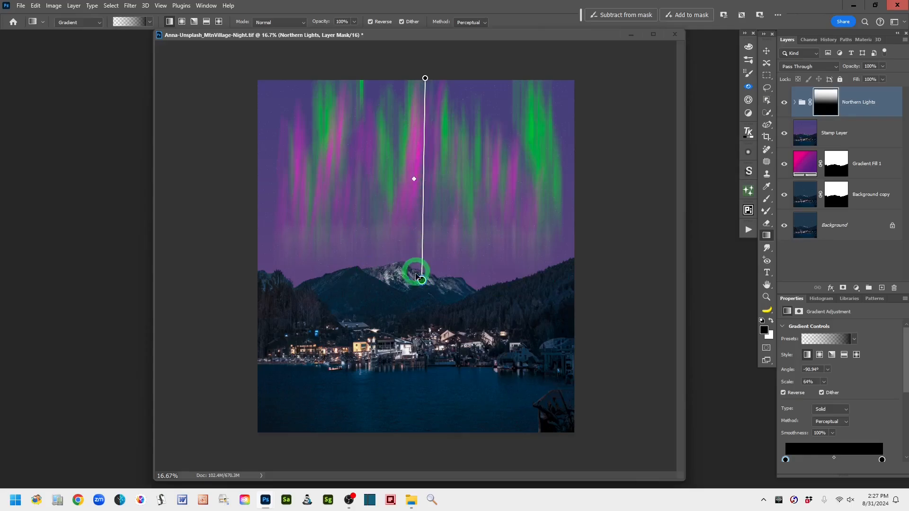
- Slant the mask gradient's lower end toward the mountain's left slope and convert the Northern Lights group to a Smart Object
{"action": "left_click_drag", "start_coordinate": [422, 280], "coordinate": [386, 271]}
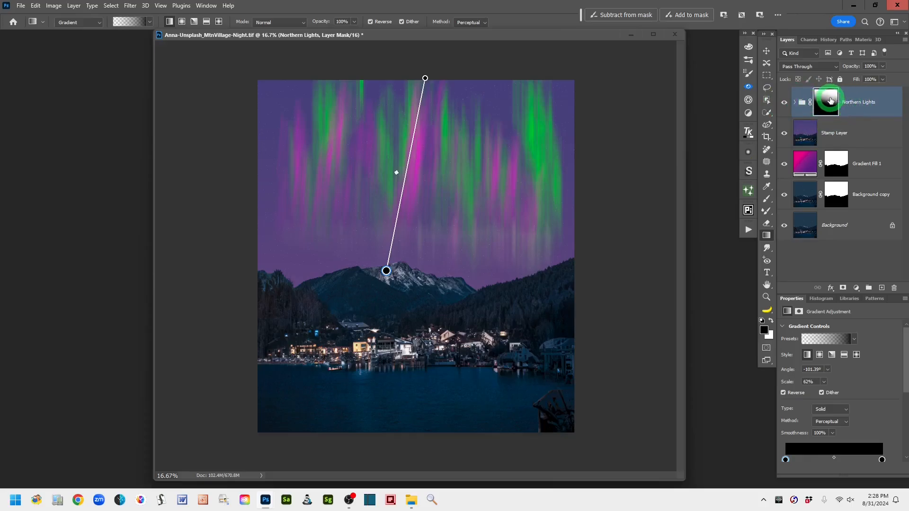
{"action": "left_click", "coordinate": [876, 103]}
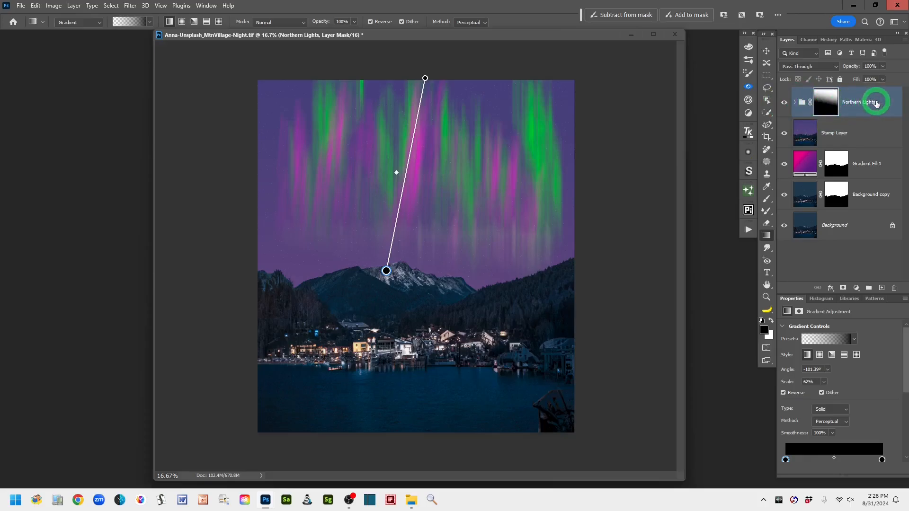
{"action": "left_click", "coordinate": [891, 102]}
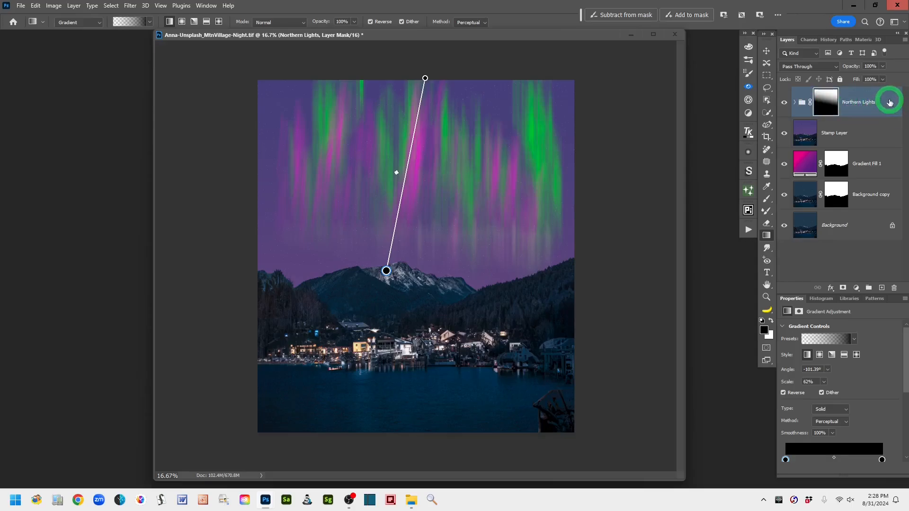
{"action": "right_click", "coordinate": [889, 101]}
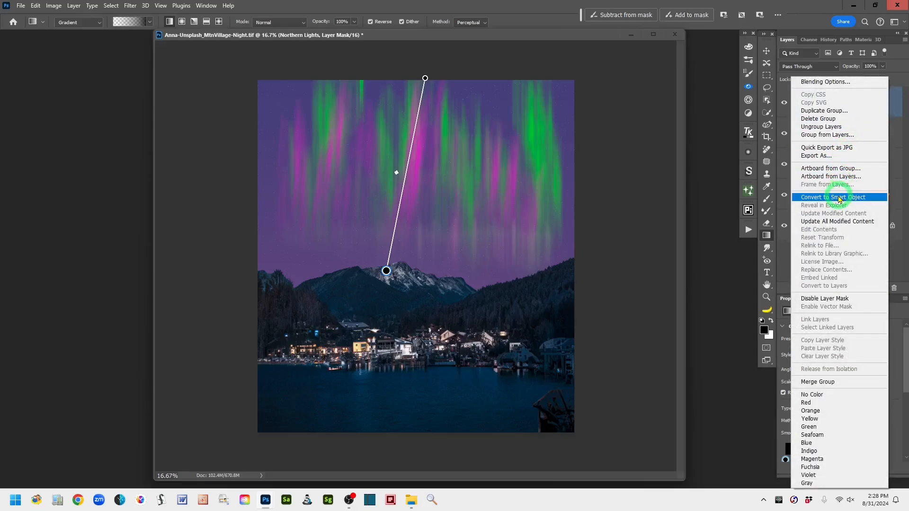
{"action": "key", "text": "Escape"}
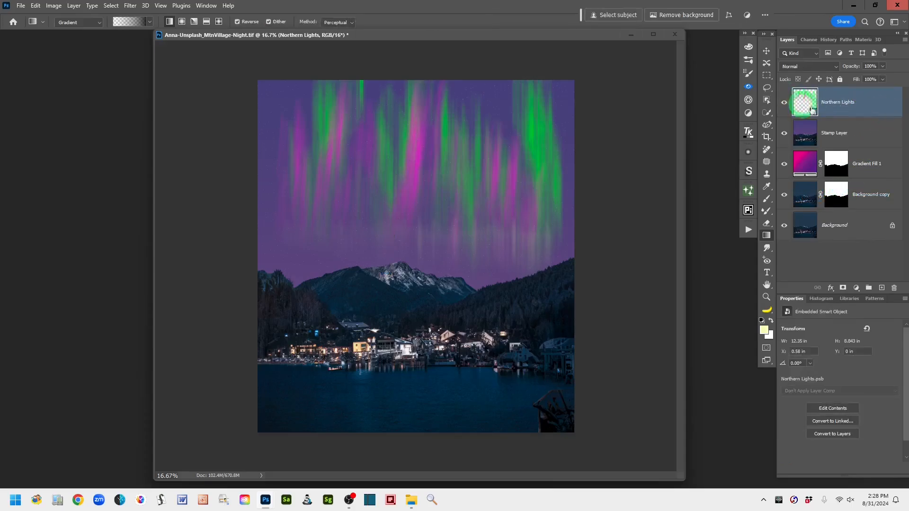
{"action": "left_click", "coordinate": [814, 112]}
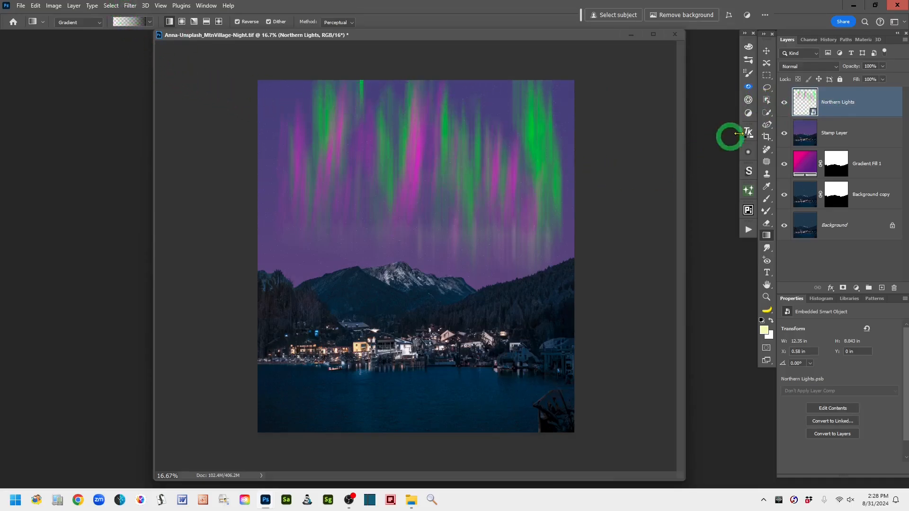
- Apply a Motion Blur to the Northern Lights Smart Object with an angle of 85° and a distance of 302 pixels
{"action": "left_click", "coordinate": [766, 88]}
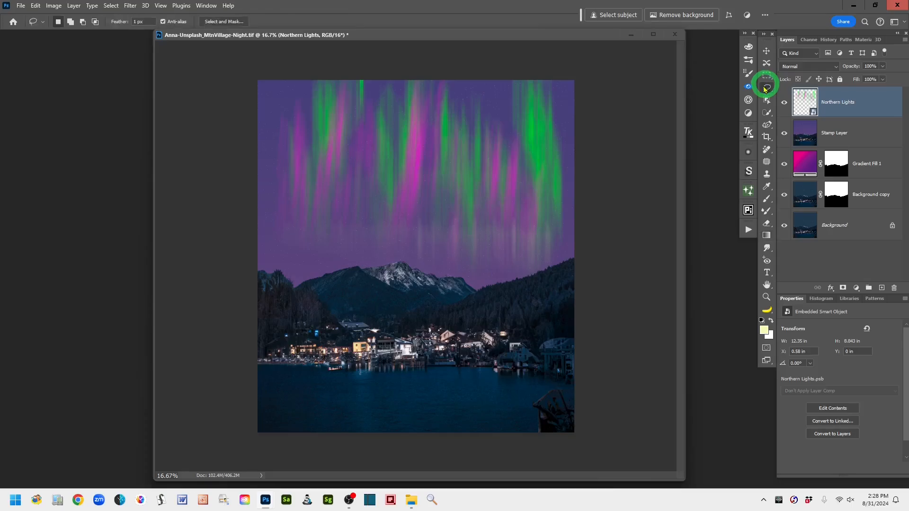
{"action": "left_click", "coordinate": [761, 321]}
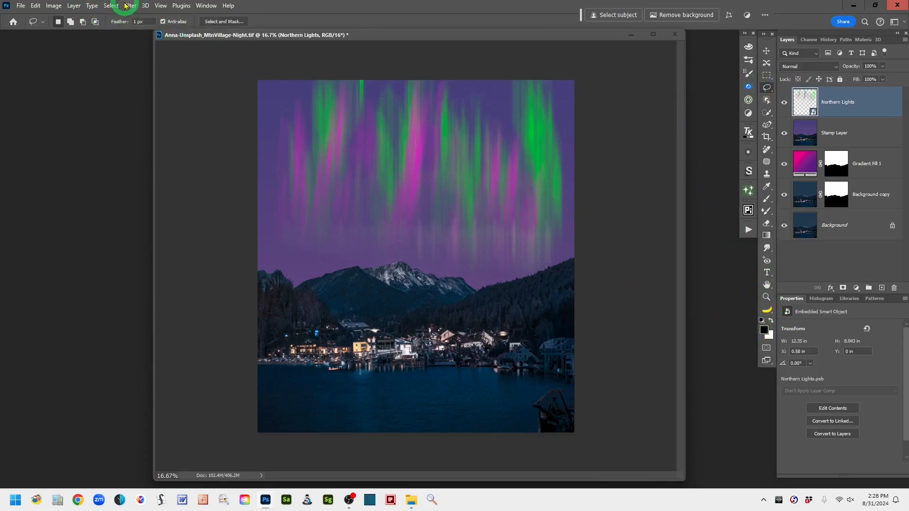
{"action": "left_click", "coordinate": [129, 6]}
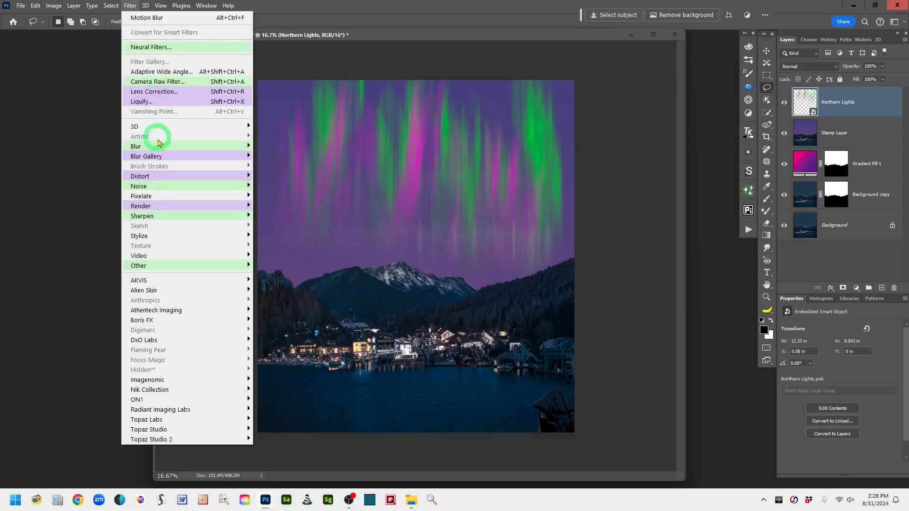
{"action": "mouse_move", "coordinate": [157, 147]}
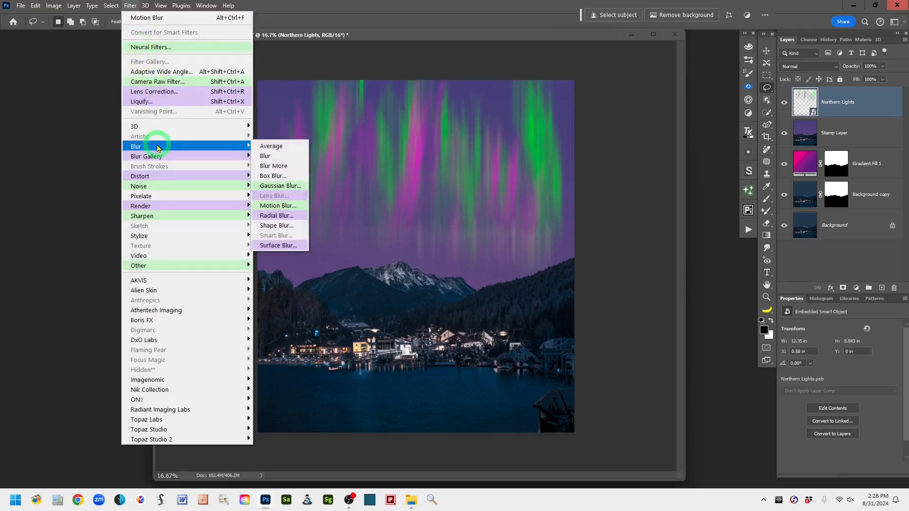
{"action": "left_click", "coordinate": [298, 209]}
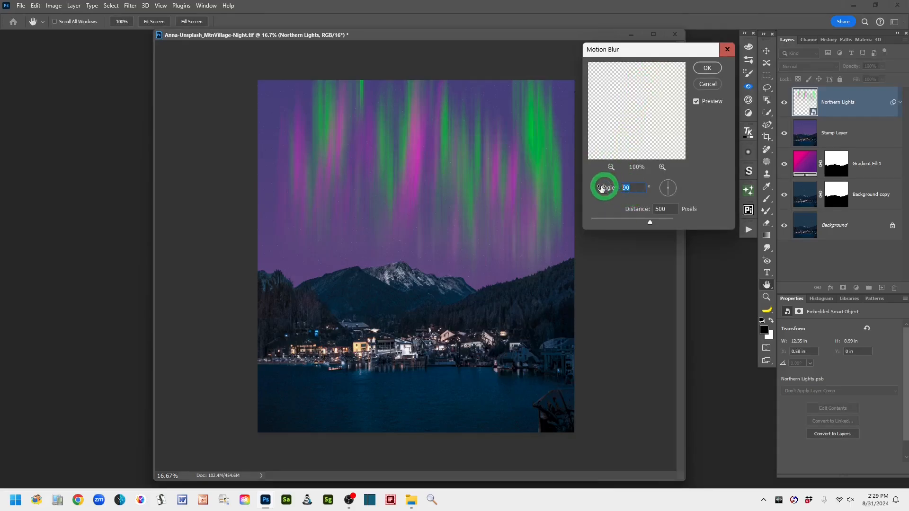
{"action": "type", "text": "8"}
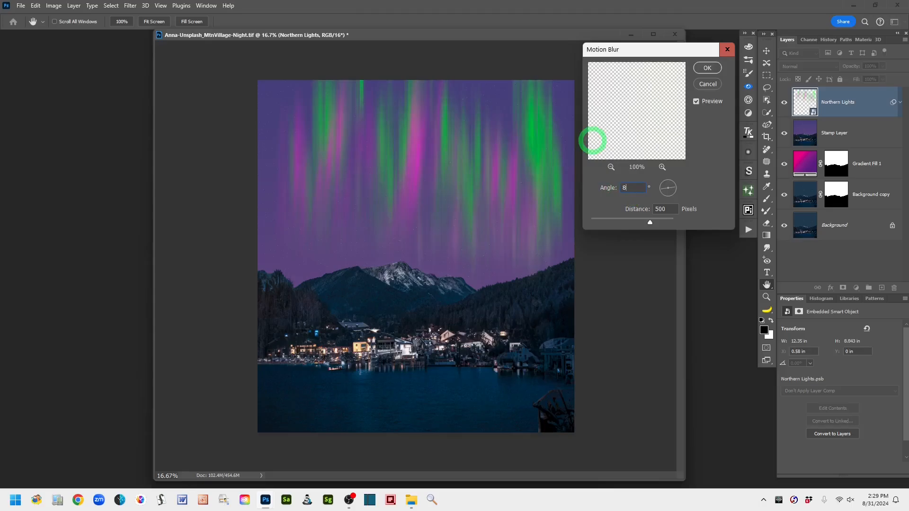
{"action": "type", "text": "5"}
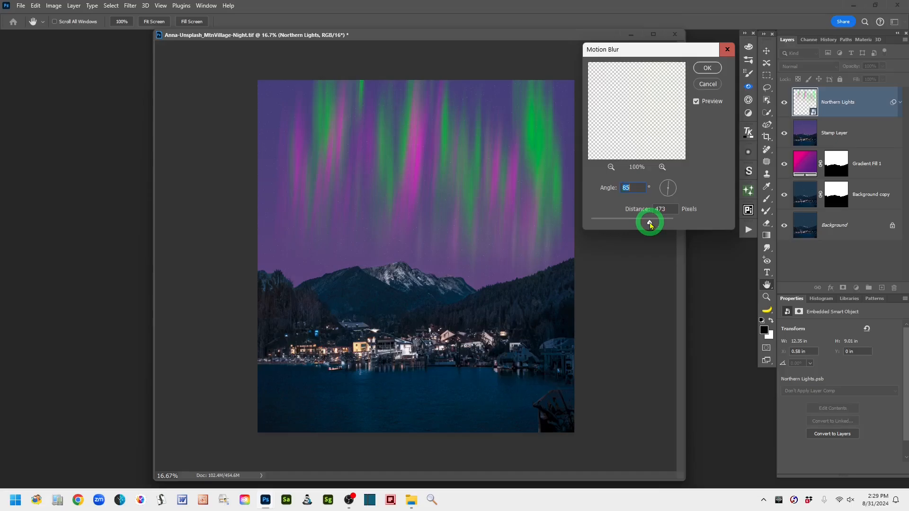
{"action": "left_click_drag", "start_coordinate": [648, 227], "coordinate": [638, 231]}
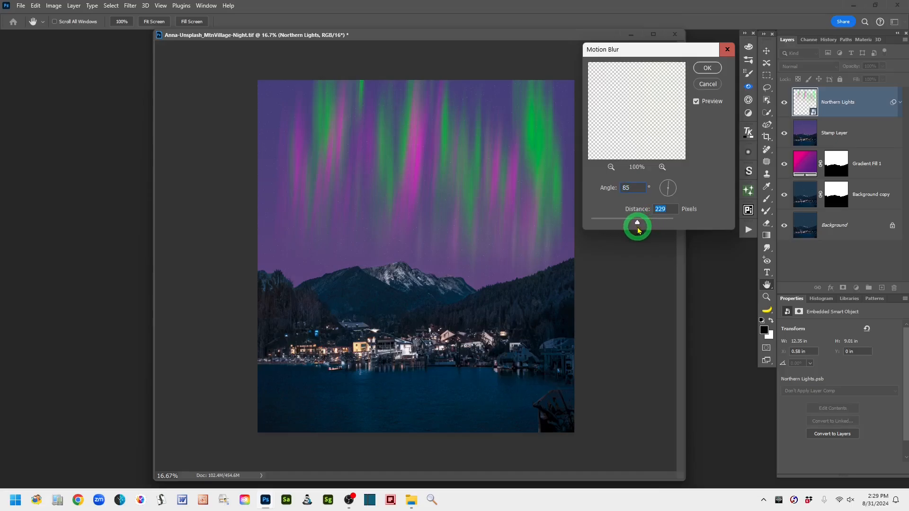
{"action": "mouse_move", "coordinate": [639, 227]}
{"action": "left_mouse_down"}
{"action": "mouse_move", "coordinate": [652, 226]}
{"action": "mouse_move", "coordinate": [644, 226]}
{"action": "left_mouse_up"}
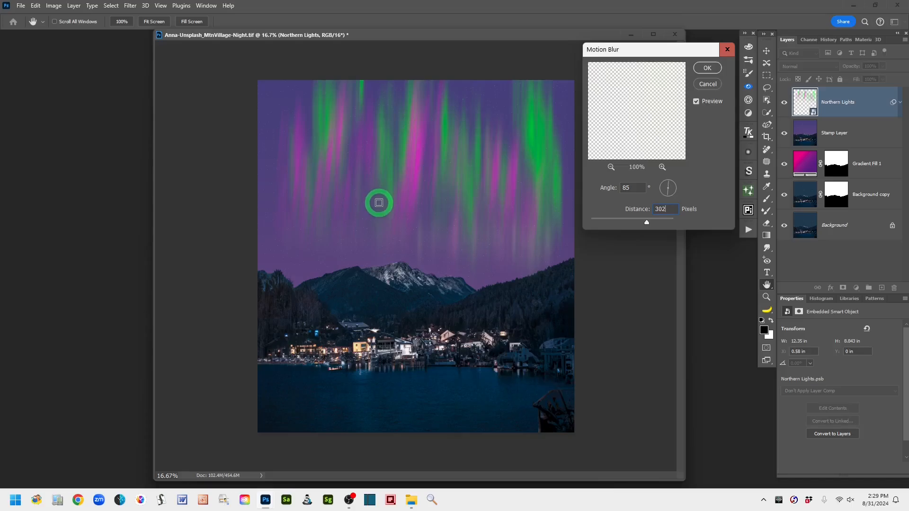
{"action": "left_click", "coordinate": [707, 69]}
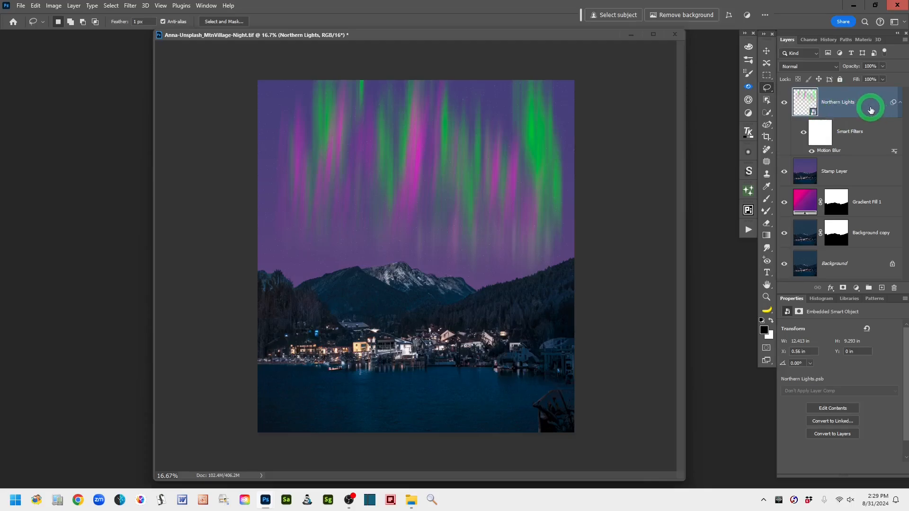
- Duplicate the Northern Lights layer and set the copy's Motion Blur to an angle of -70° and a distance of 534 pixels
{"action": "left_click_drag", "start_coordinate": [870, 111], "coordinate": [882, 288]}
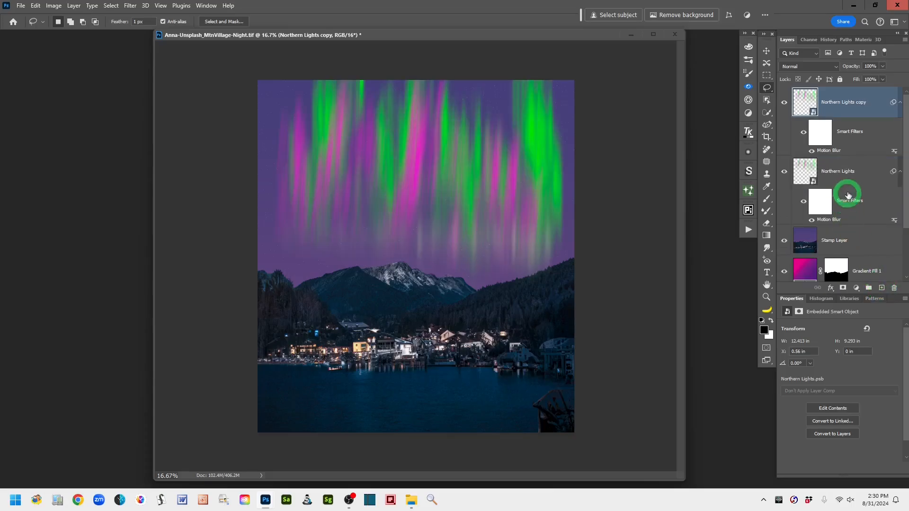
{"action": "left_click", "coordinate": [845, 104]}
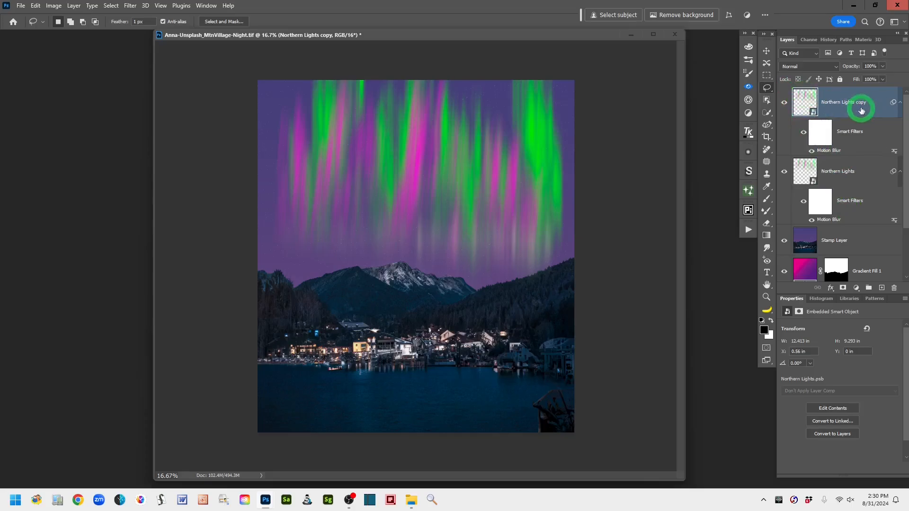
{"action": "double_click", "coordinate": [827, 151]}
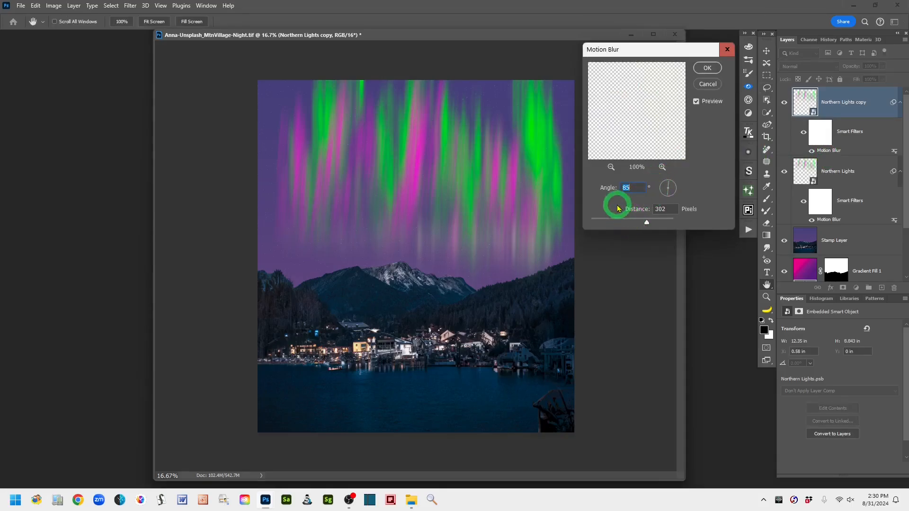
{"action": "double_click", "coordinate": [635, 187]}
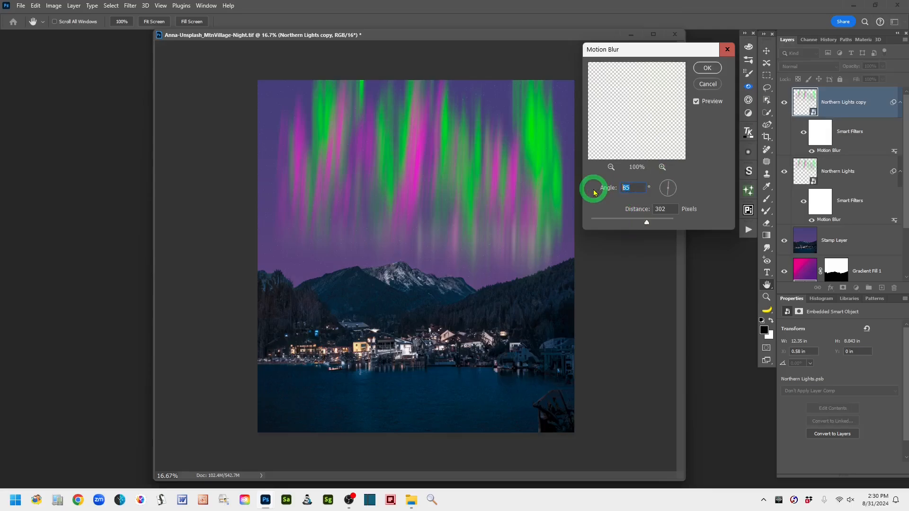
{"action": "type", "text": "-70"}
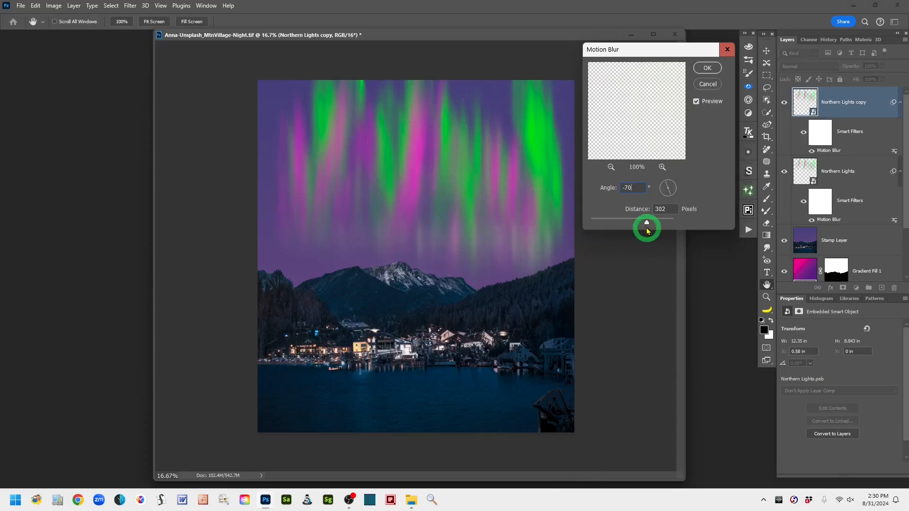
{"action": "left_click_drag", "start_coordinate": [647, 225], "coordinate": [651, 225]}
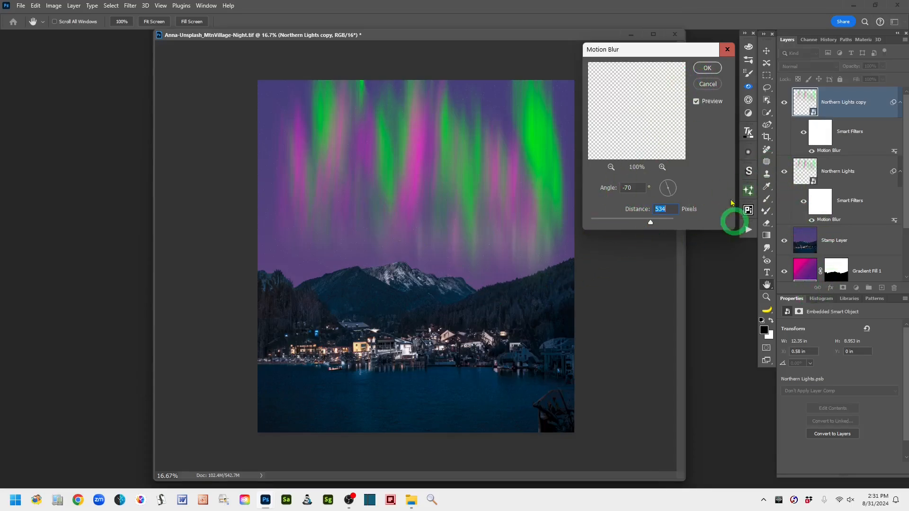
{"action": "left_click", "coordinate": [705, 69]}
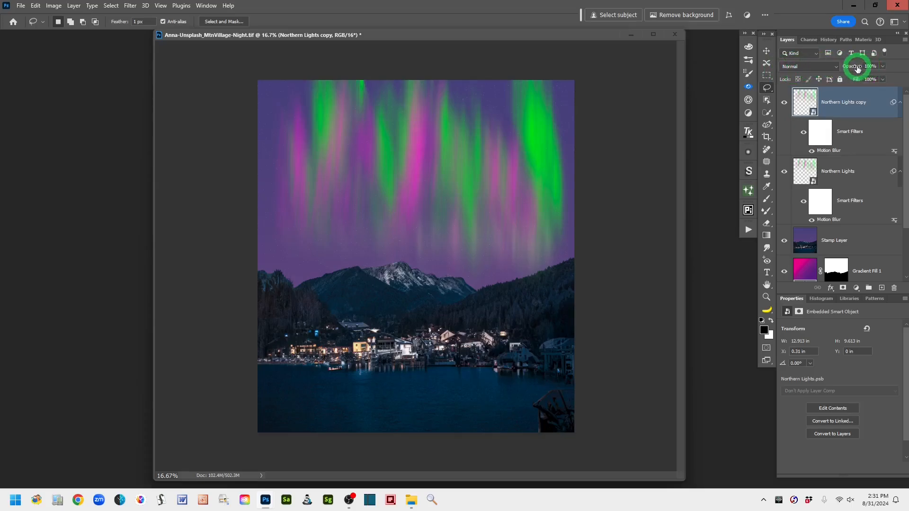
- Lower the Northern Lights copy layer's opacity to 56%
{"action": "mouse_move", "coordinate": [857, 69]}
{"action": "left_mouse_down"}
{"action": "mouse_move", "coordinate": [834, 69]}
{"action": "mouse_move", "coordinate": [846, 76]}
{"action": "mouse_move", "coordinate": [852, 69]}
{"action": "left_mouse_up"}
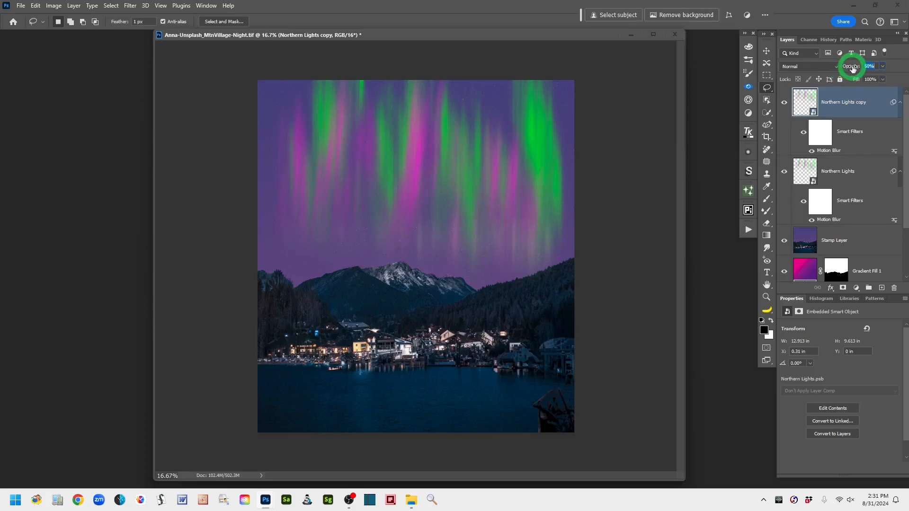
{"action": "left_click", "coordinate": [833, 97]}
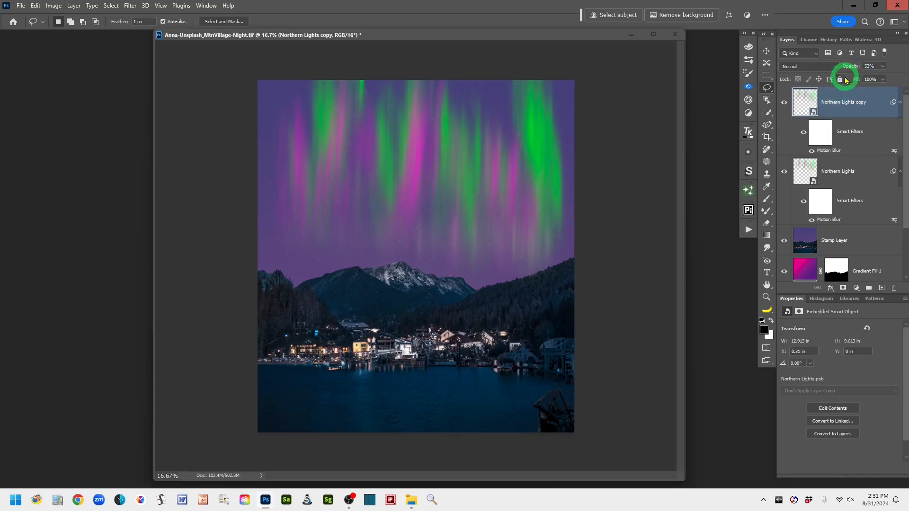
{"action": "left_click_drag", "start_coordinate": [849, 69], "coordinate": [851, 69]}
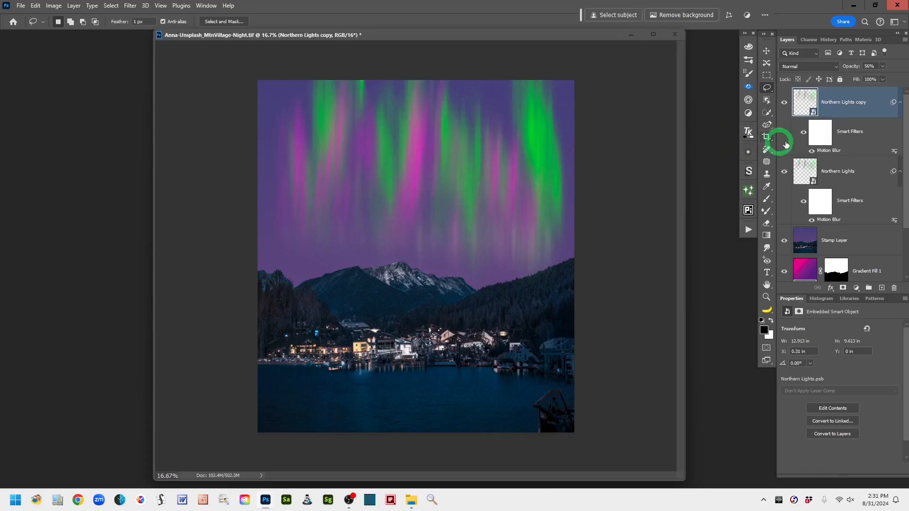
- Add an Outer Glow effect to the Northern Lights copy layer with the Linear Dodge (Add) blend mode
{"action": "double_click", "coordinate": [879, 99]}
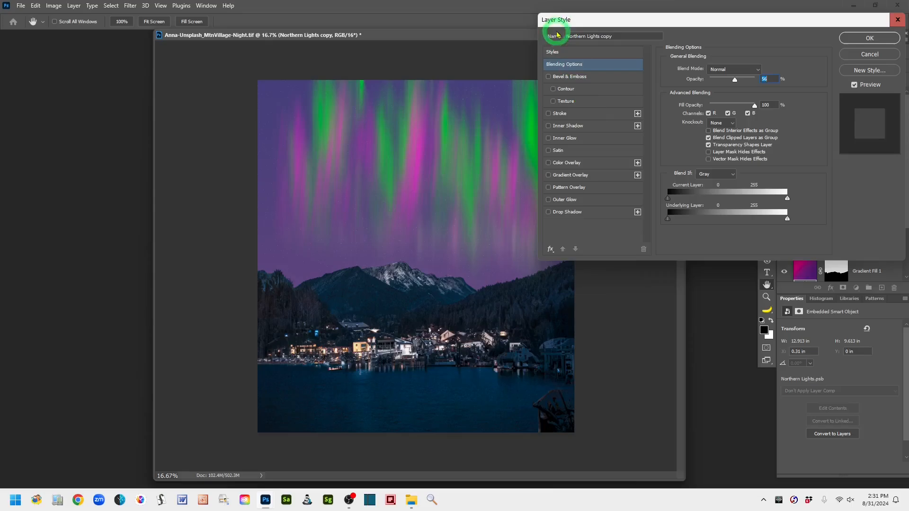
{"action": "left_click_drag", "start_coordinate": [459, 32], "coordinate": [406, 36]}
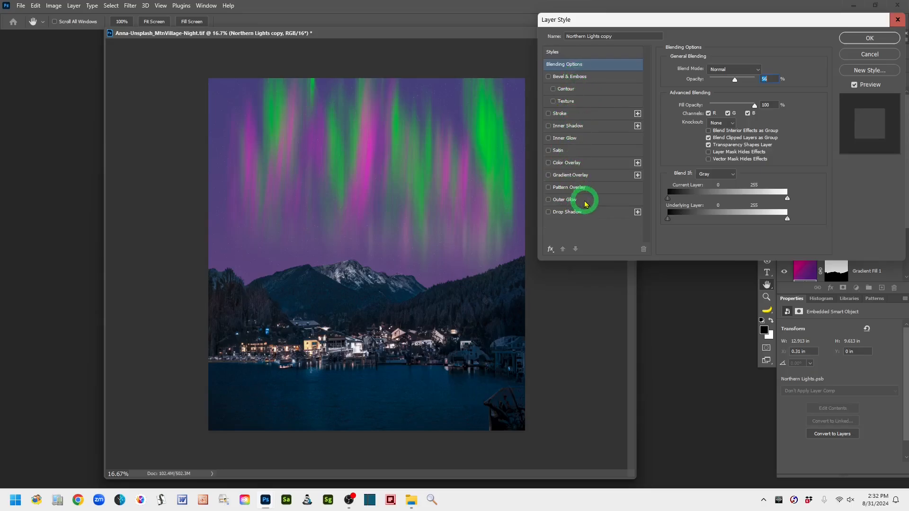
{"action": "left_click", "coordinate": [564, 200]}
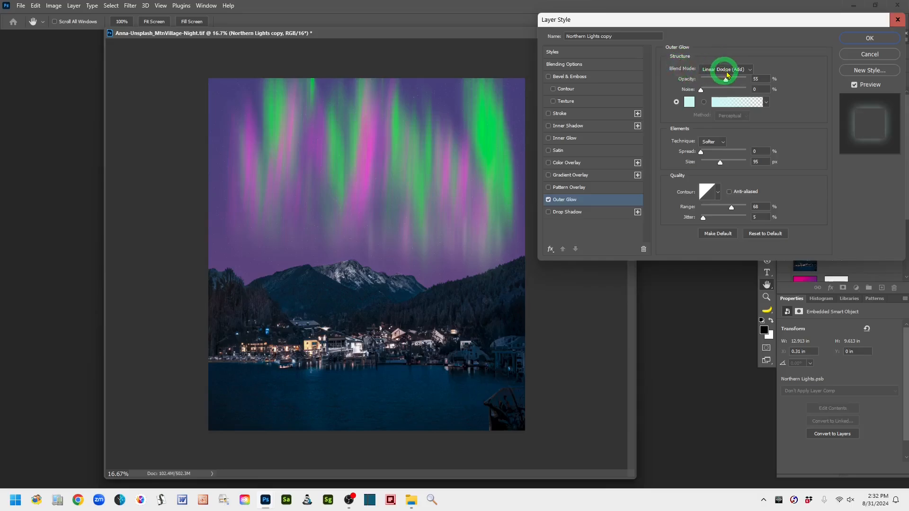
{"action": "left_click", "coordinate": [750, 70]}
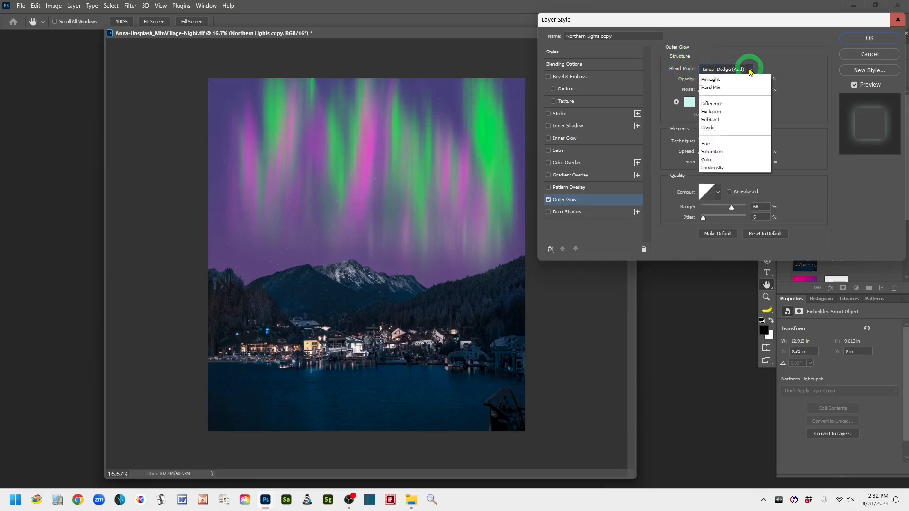
{"action": "left_click", "coordinate": [750, 70]}
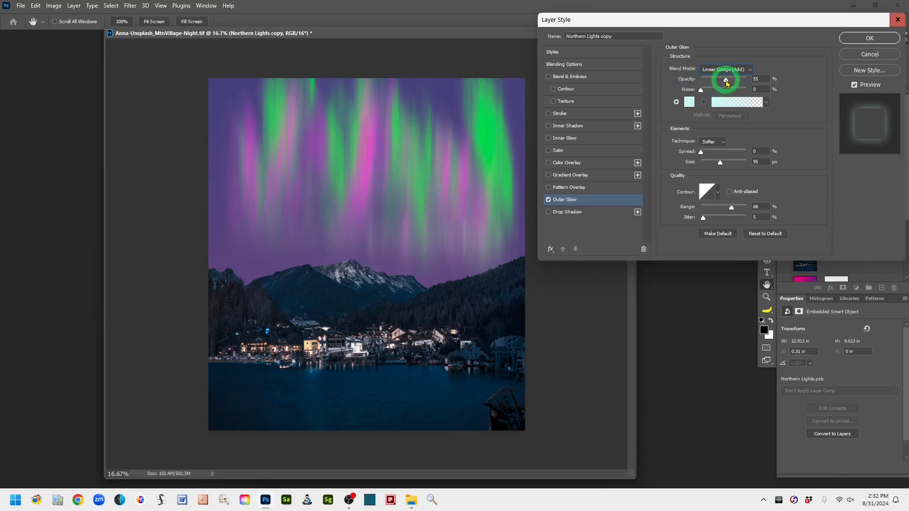
- Set the outer glow's opacity to 50%, keep the pale cyan colour d1f5f5, and apply the layer style
{"action": "left_click", "coordinate": [727, 82]}
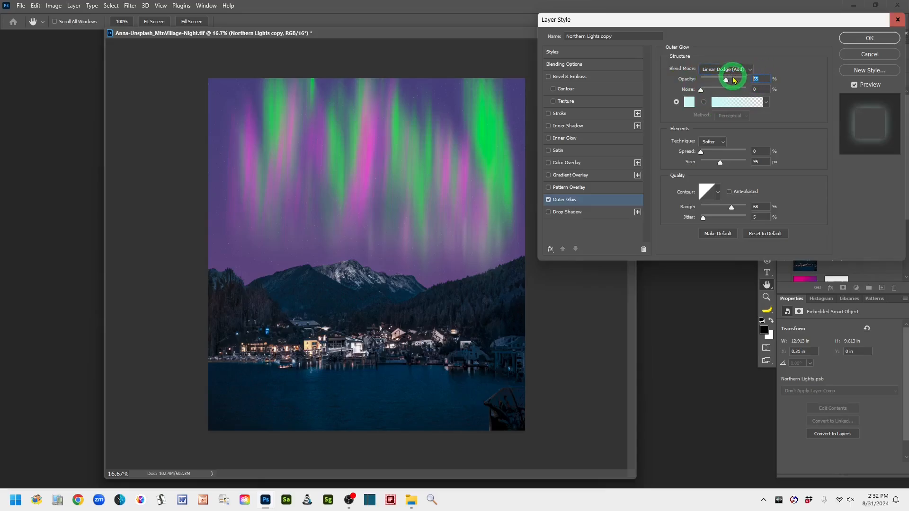
{"action": "type", "text": "50"}
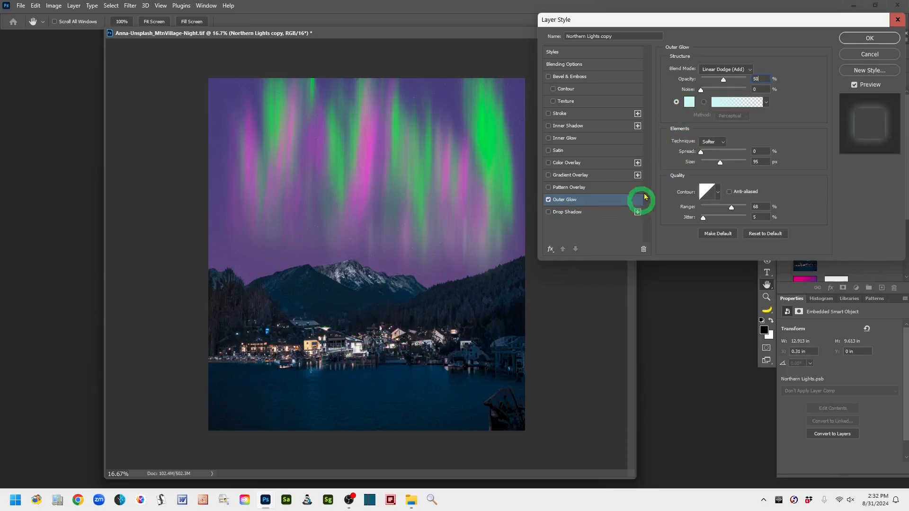
{"action": "left_click", "coordinate": [691, 105]}
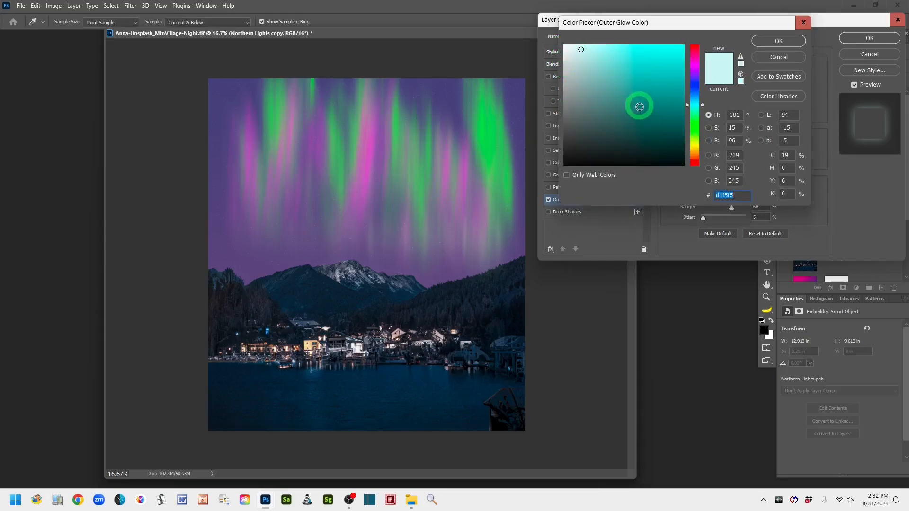
{"action": "left_click", "coordinate": [778, 43]}
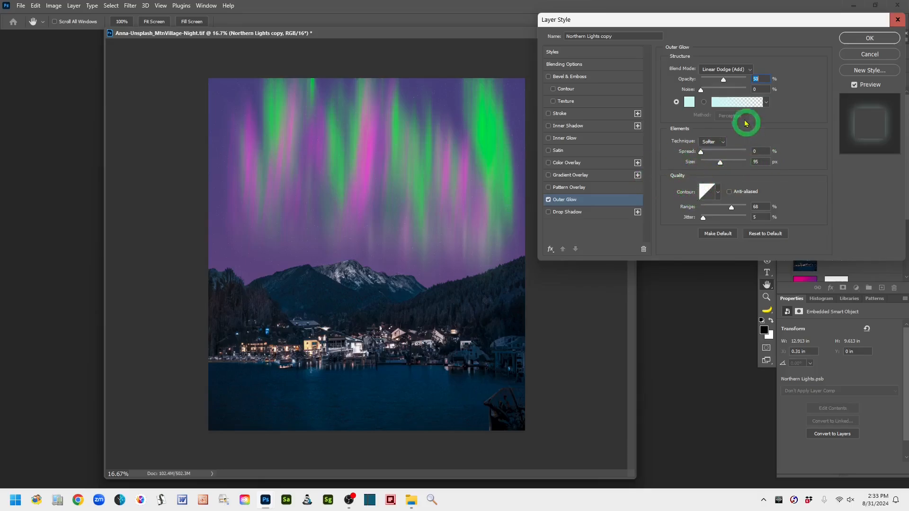
{"action": "left_click", "coordinate": [870, 38]}
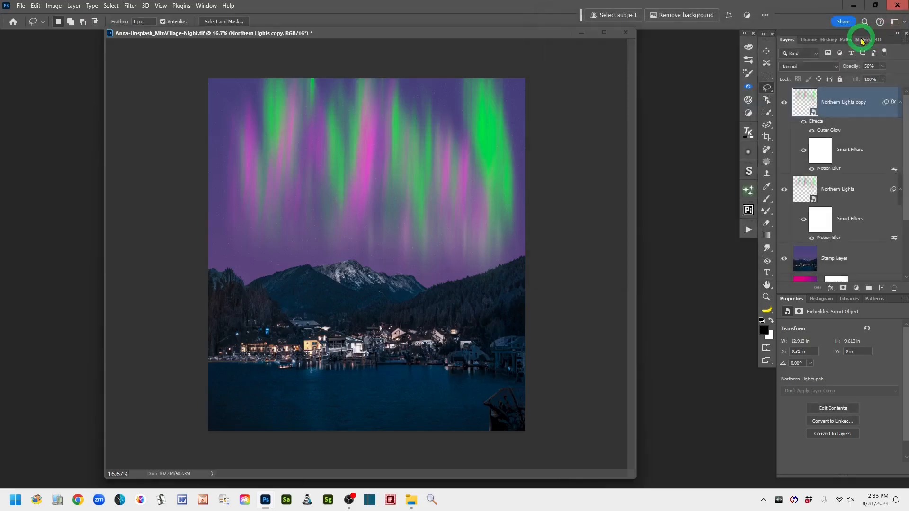
- Compare the original Background layer on its own with the full aurora composite, and examine the sky above the mountain up close
{"action": "left_click_drag", "start_coordinate": [472, 39], "coordinate": [529, 43]}
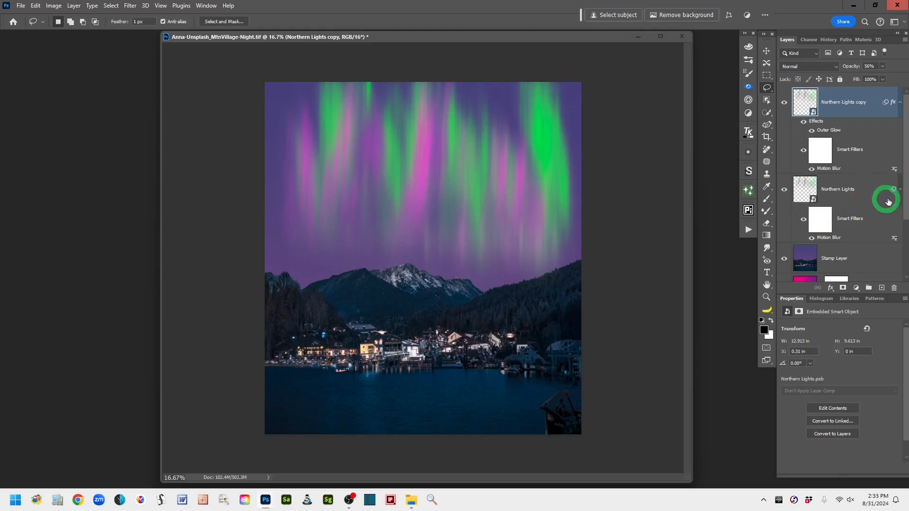
{"action": "left_click_drag", "start_coordinate": [906, 194], "coordinate": [905, 281]}
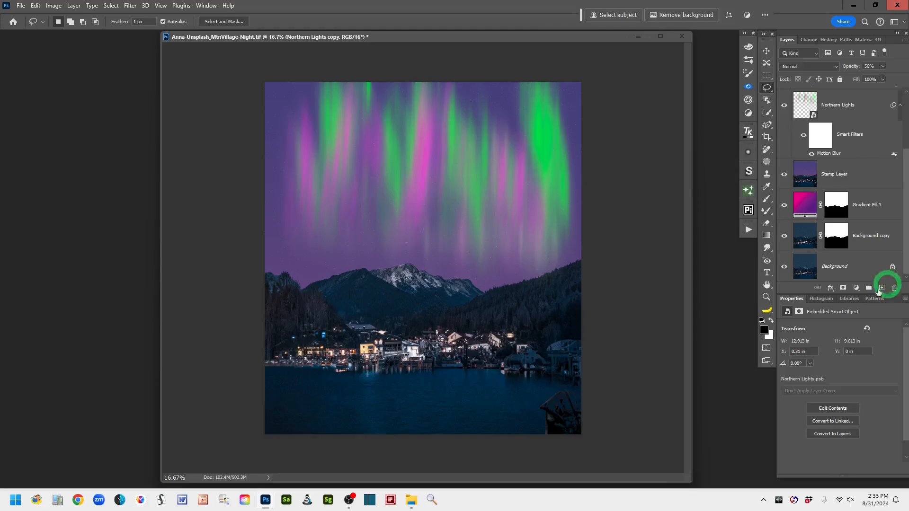
{"action": "left_click", "coordinate": [783, 269], "text": "alt"}
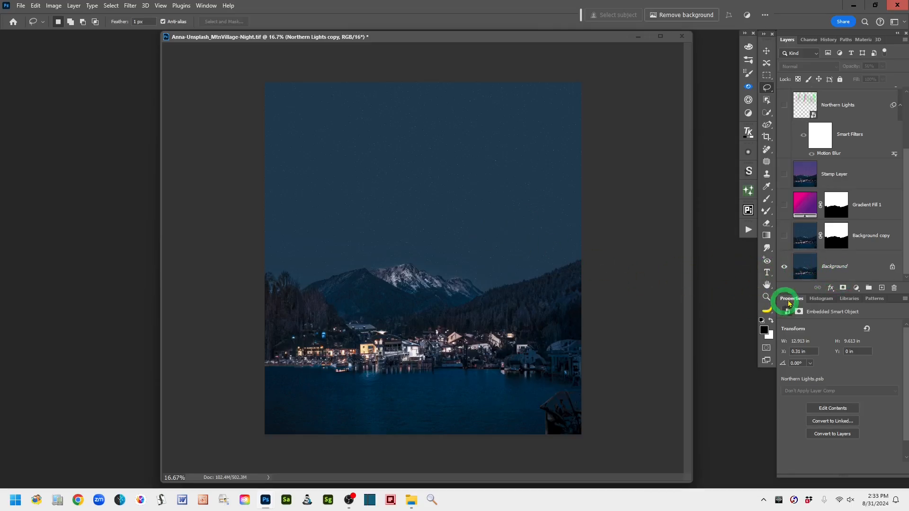
{"action": "left_click", "coordinate": [784, 269], "text": "alt"}
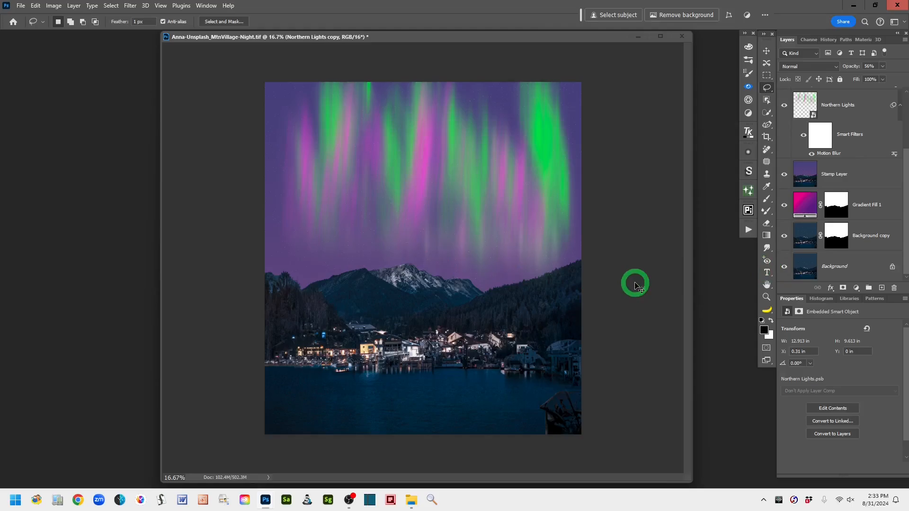
{"action": "key", "text": "ctrl+plus"}
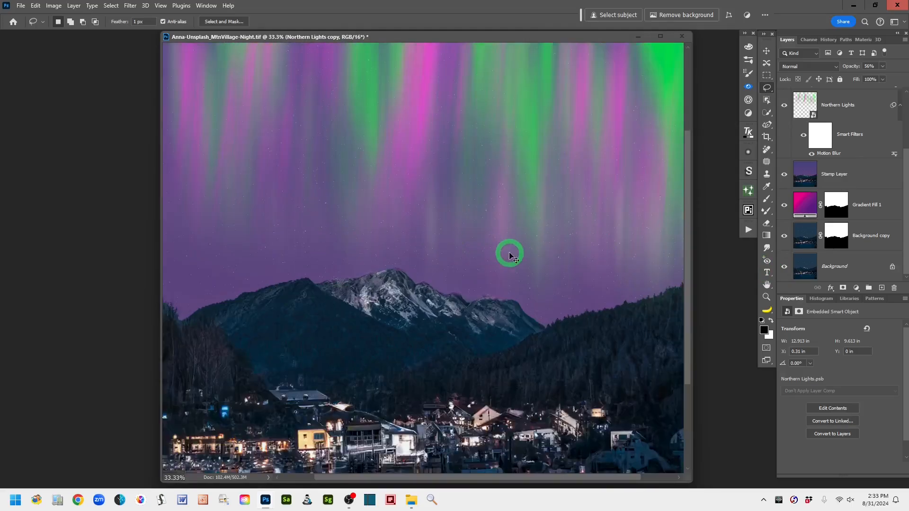
{"action": "key", "text": "ctrl+minus"}
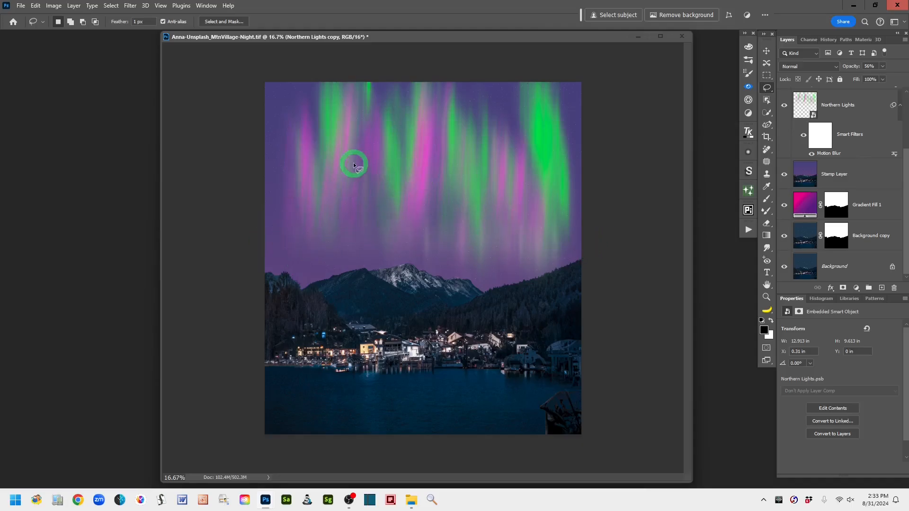
{"action": "left_click_drag", "start_coordinate": [393, 213], "coordinate": [386, 219]}
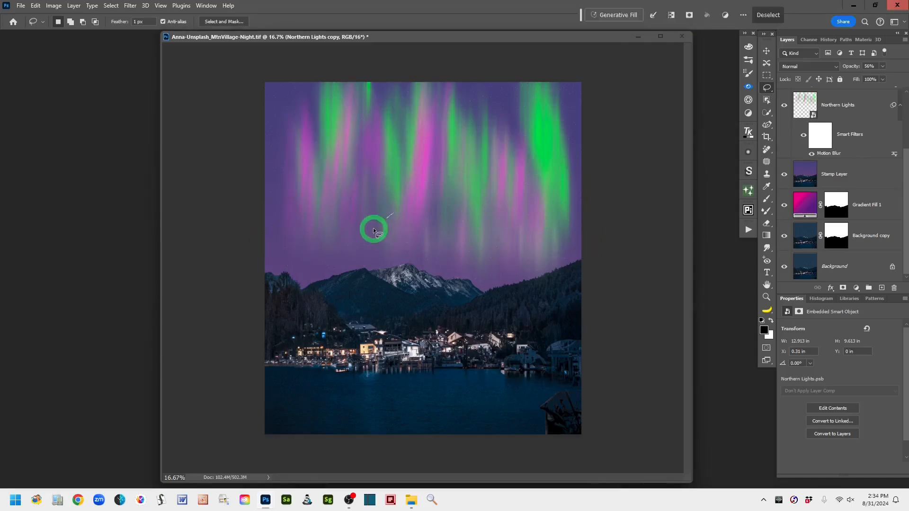
{"action": "left_click", "coordinate": [484, 213]}
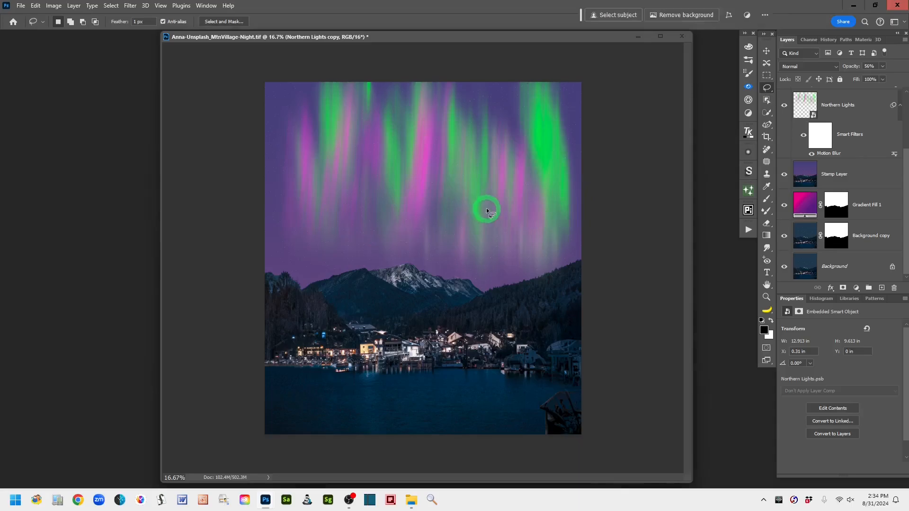